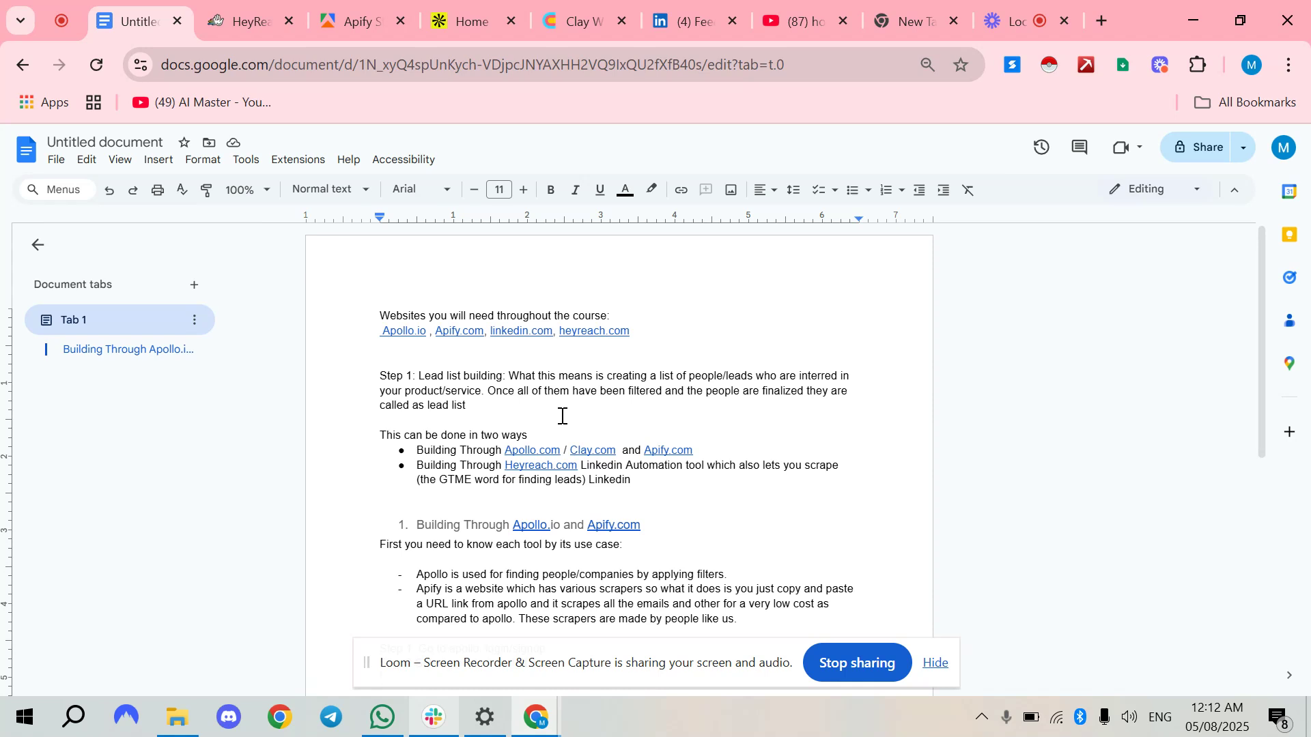
Remove the extra space before the comma after the Apollo.io link in the course's website list.
{"action": "left_click_drag", "start_coordinate": [383, 335], "coordinate": [656, 330]}
{"action": "left_click", "coordinate": [675, 341]}
{"action": "left_click", "coordinate": [374, 316]}
{"action": "left_click", "coordinate": [424, 334]}
{"action": "key", "text": "Delete"}
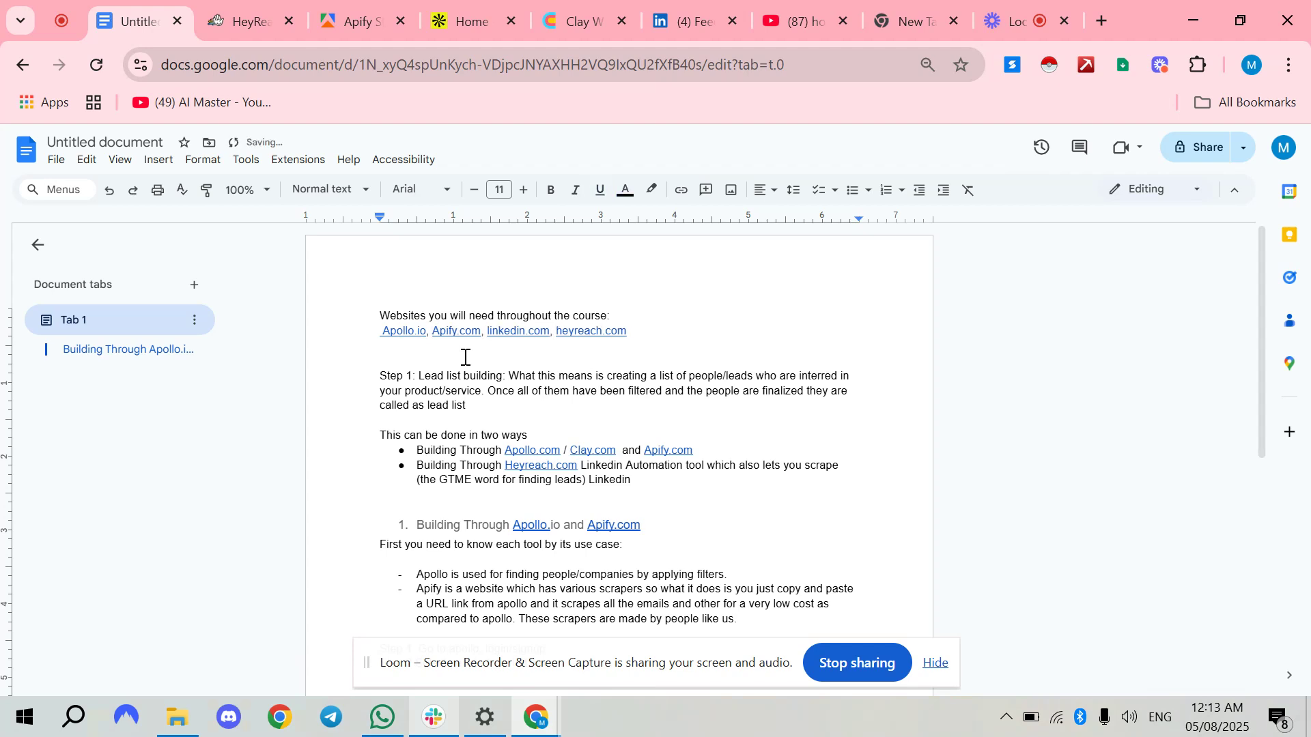
{"action": "type", "text": ","}
{"action": "scroll", "coordinate": [515, 376], "scroll_direction": "down", "scroll_amount": 2}
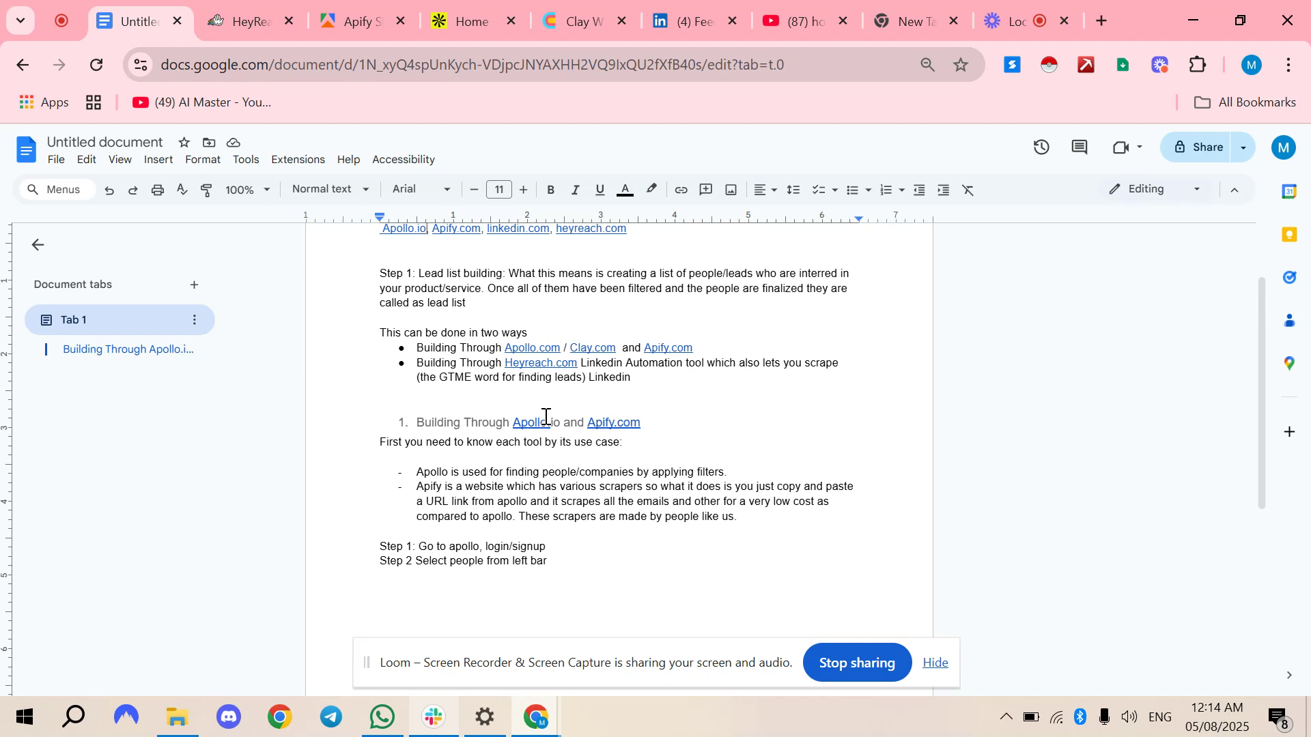
{"action": "scroll", "coordinate": [547, 471], "scroll_direction": "up", "scroll_amount": 3}
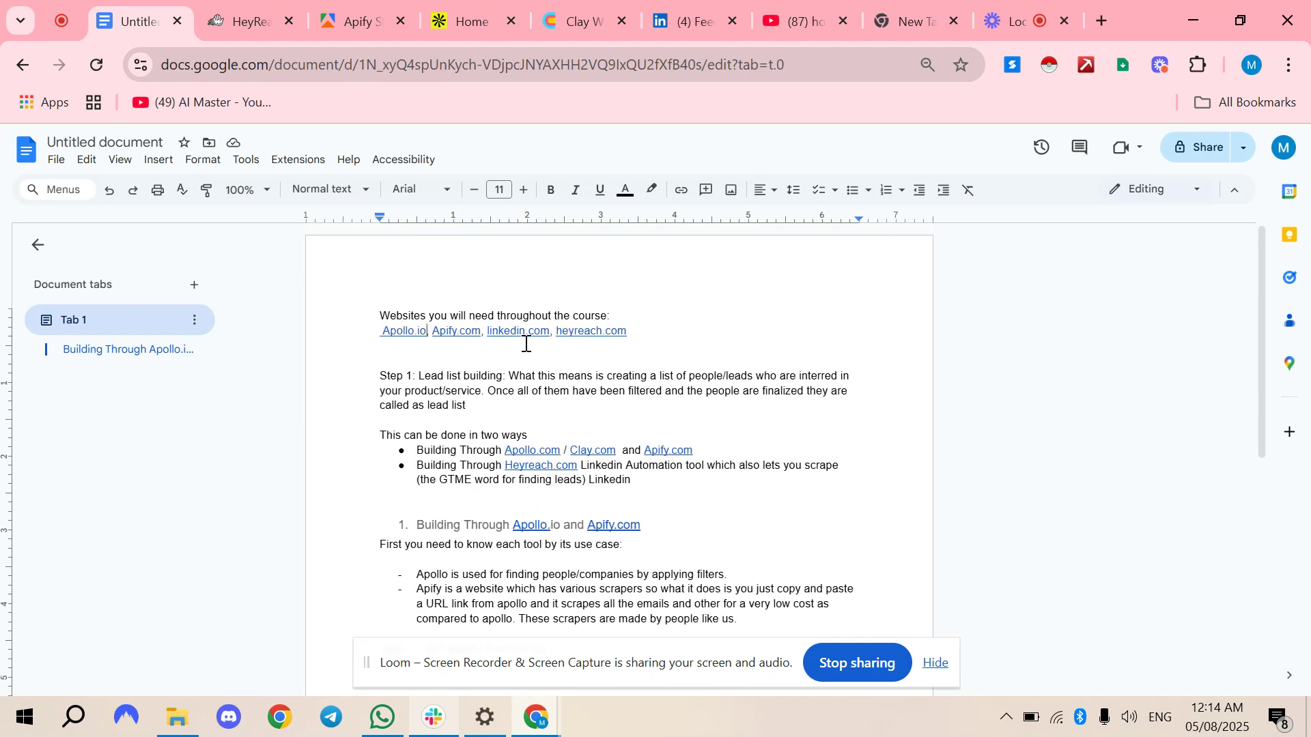
Switch to HeyReach and show its dashboard, then bring up the Apify Store page.
{"action": "left_click_drag", "start_coordinate": [630, 332], "coordinate": [557, 336]}
{"action": "left_click", "coordinate": [646, 329]}
{"action": "left_click", "coordinate": [264, 8]}
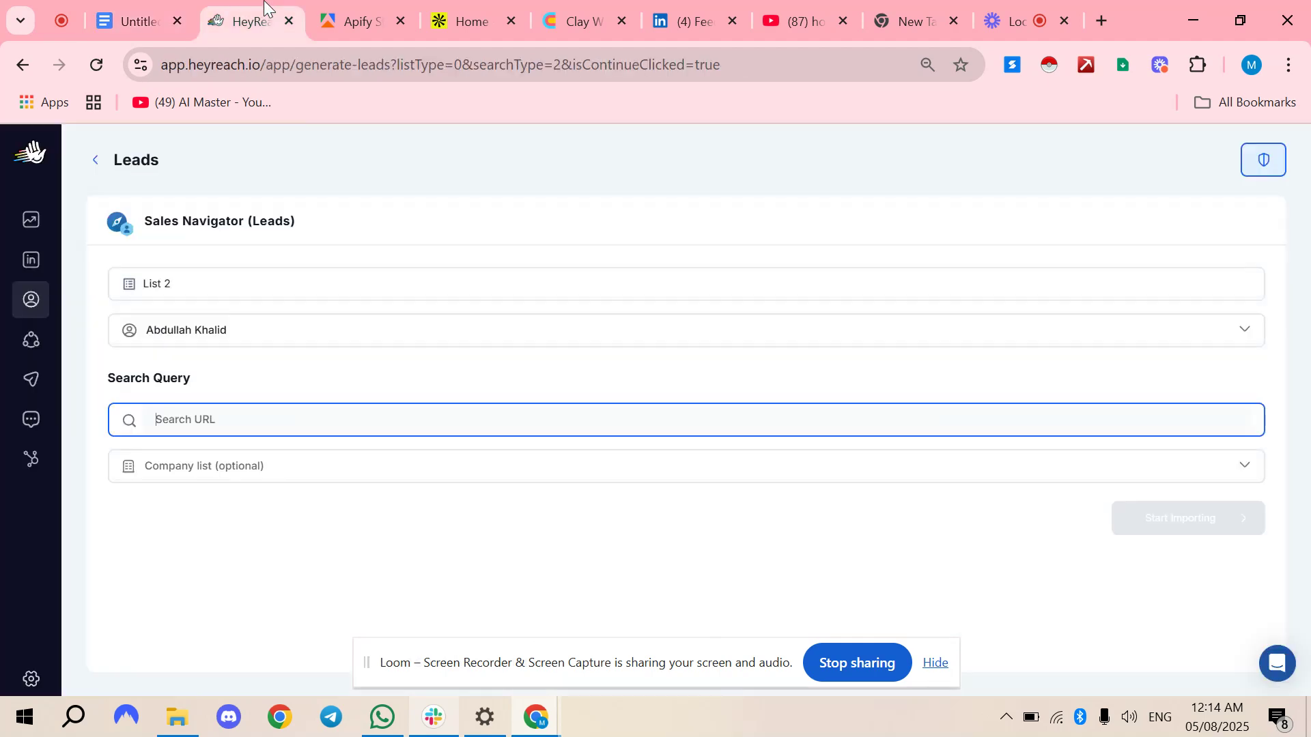
{"action": "left_click", "coordinate": [25, 163]}
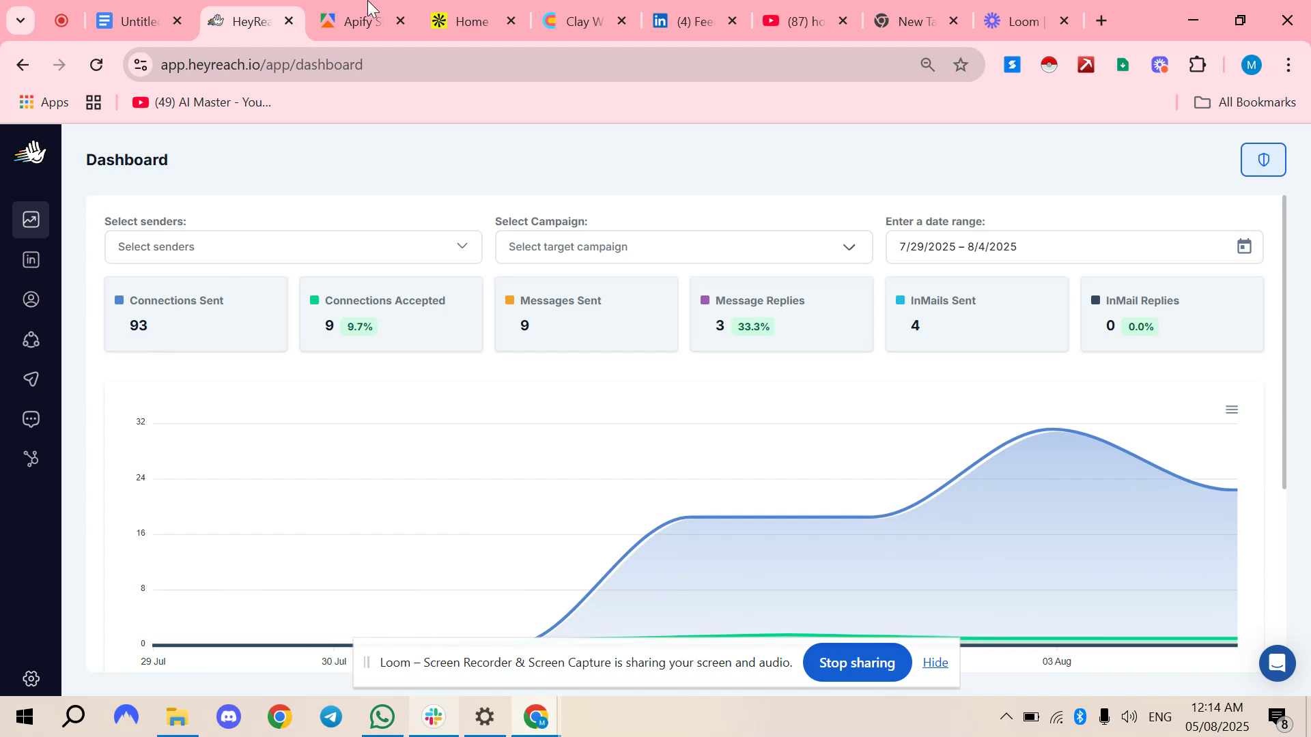
{"action": "left_click", "coordinate": [365, 14]}
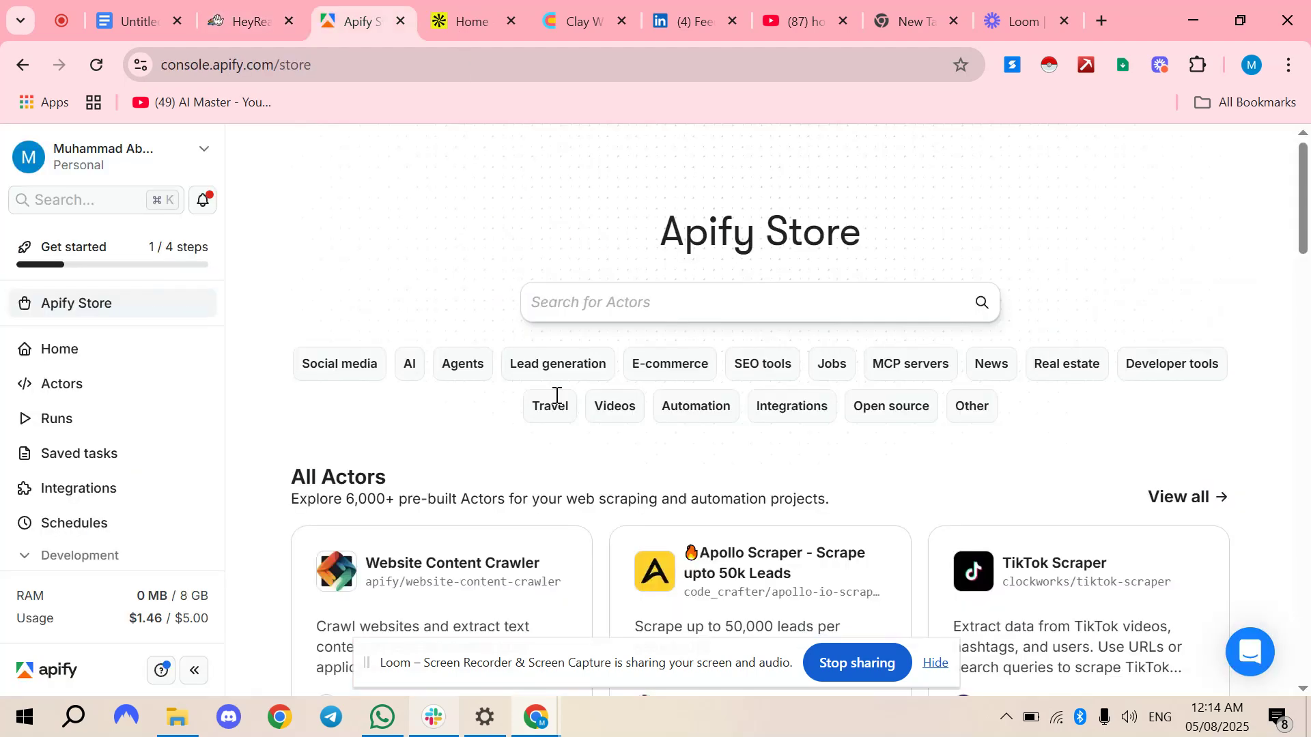
Switch to the Apollo page, load apollo.io afresh and open the People search.
{"action": "left_click", "coordinate": [477, 13]}
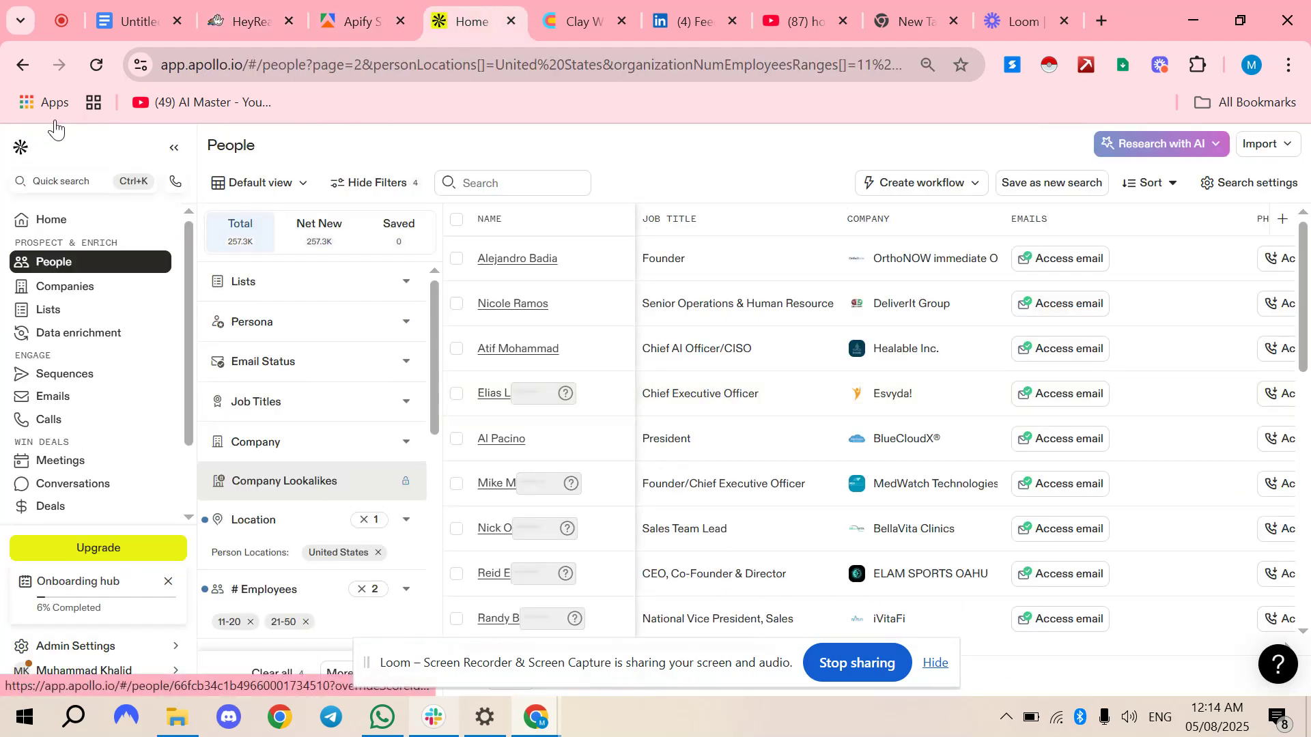
{"action": "left_click", "coordinate": [365, 66]}
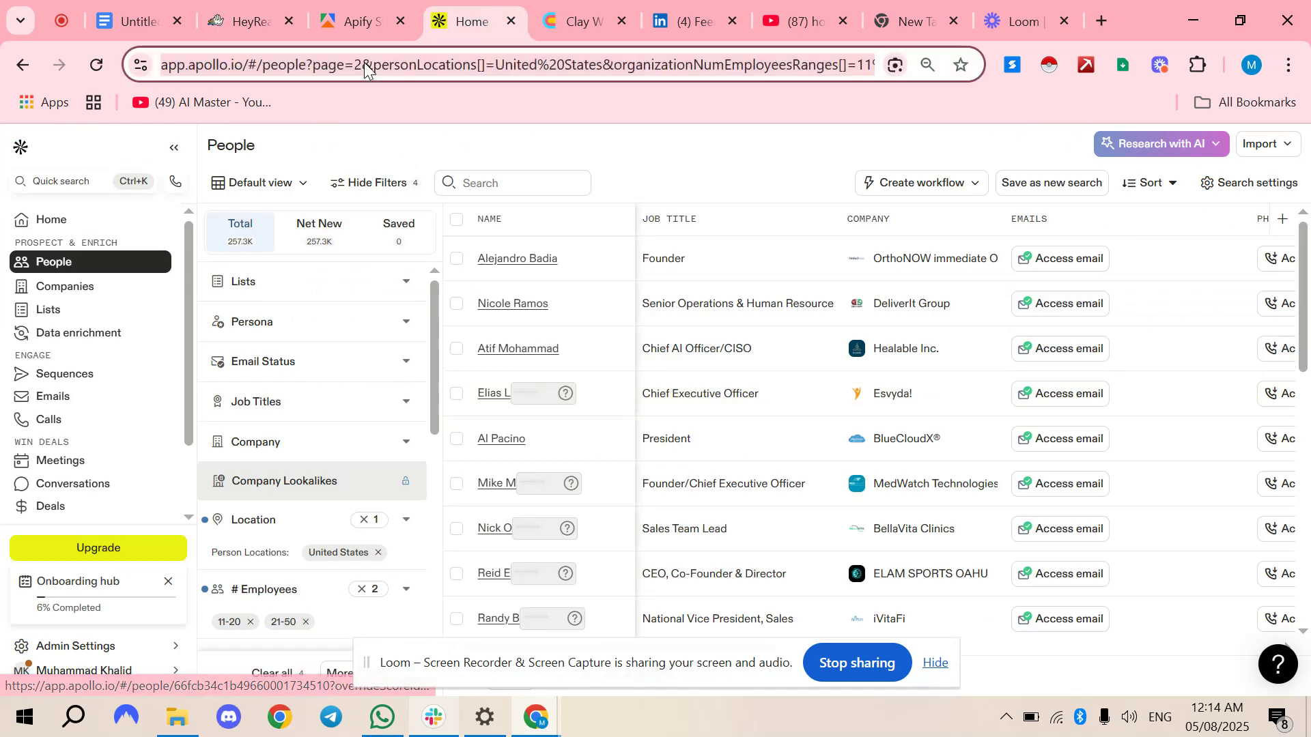
{"action": "type", "text": "ap"}
{"action": "key", "text": "BackSpace"}
{"action": "key", "text": "BackSpace"}
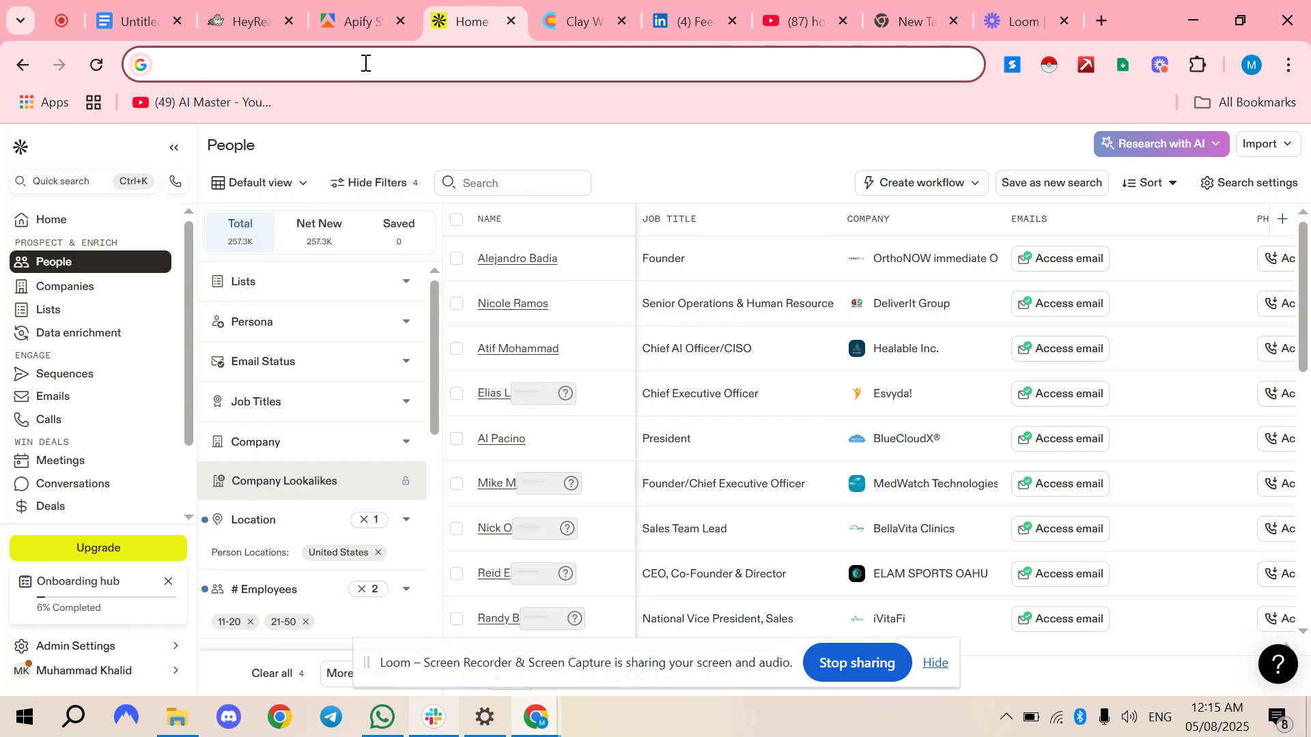
{"action": "type", "text": "p"}
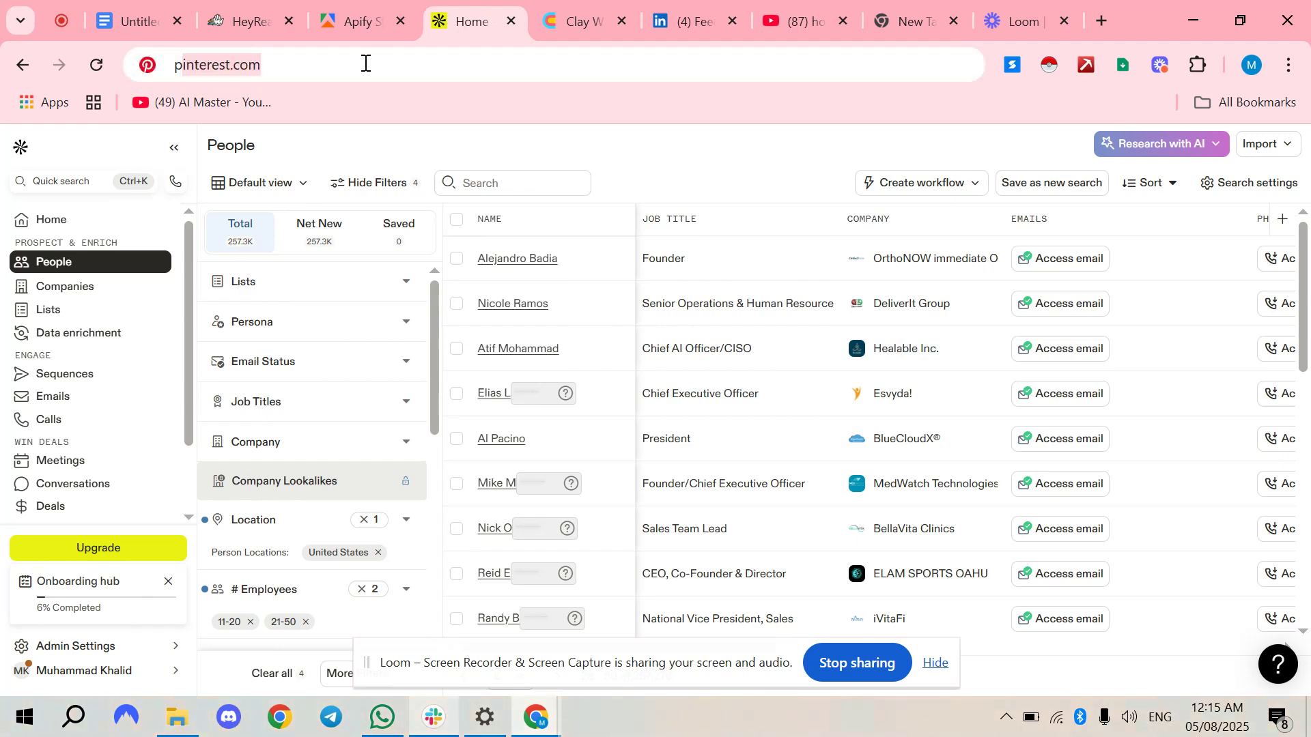
{"action": "type", "text": "apoll.io"}
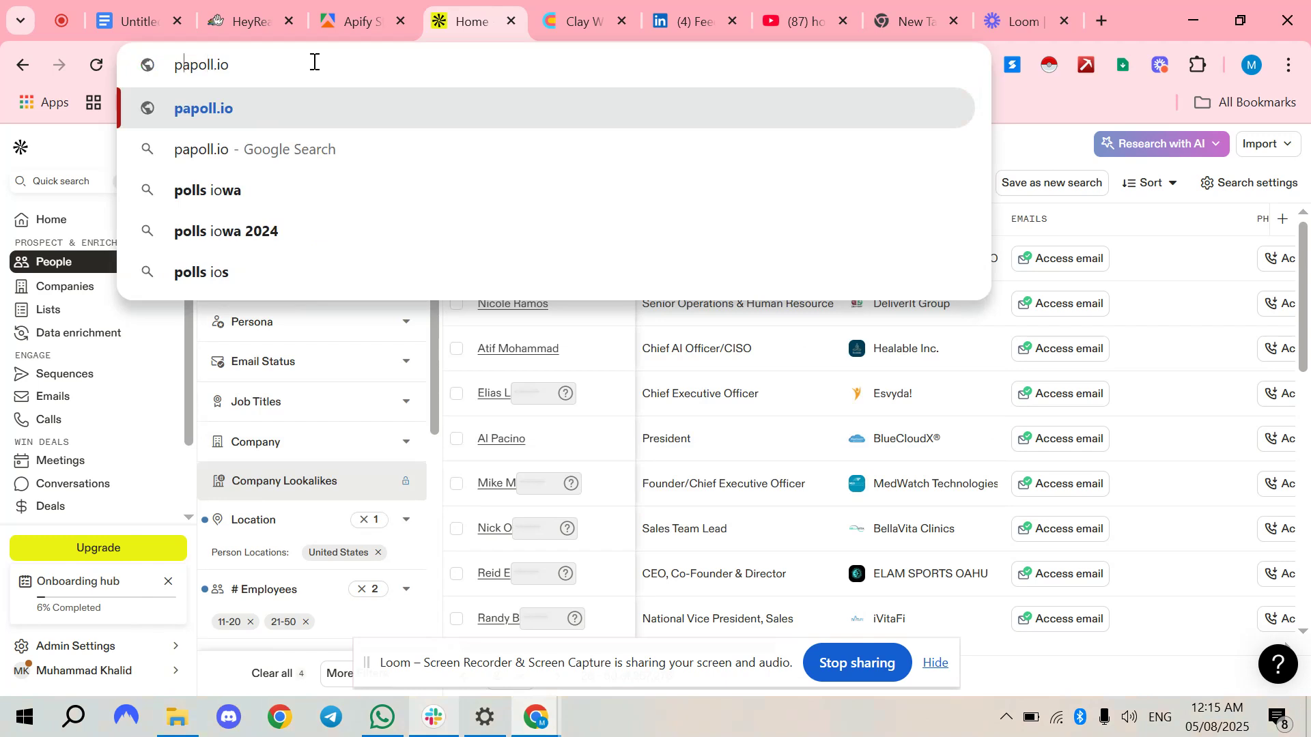
{"action": "key", "text": "BackSpace"}
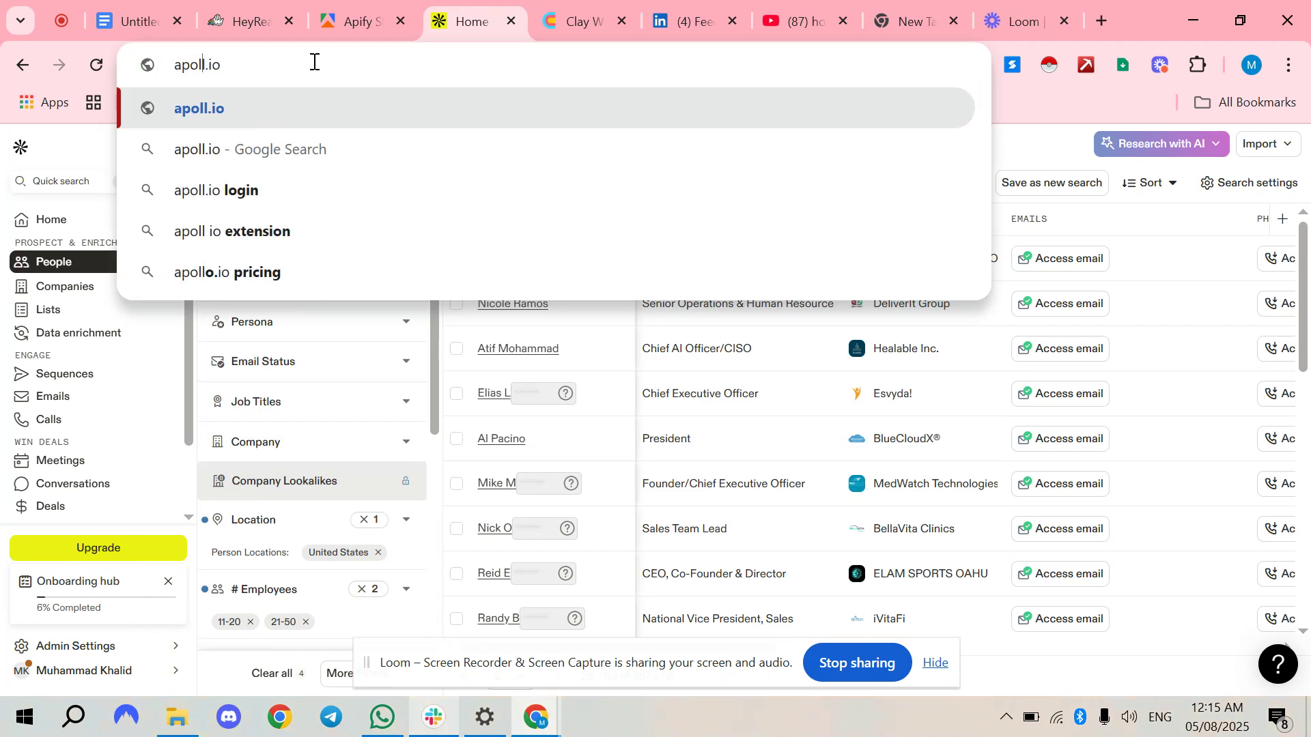
{"action": "type", "text": "o"}
{"action": "key", "text": "Return"}
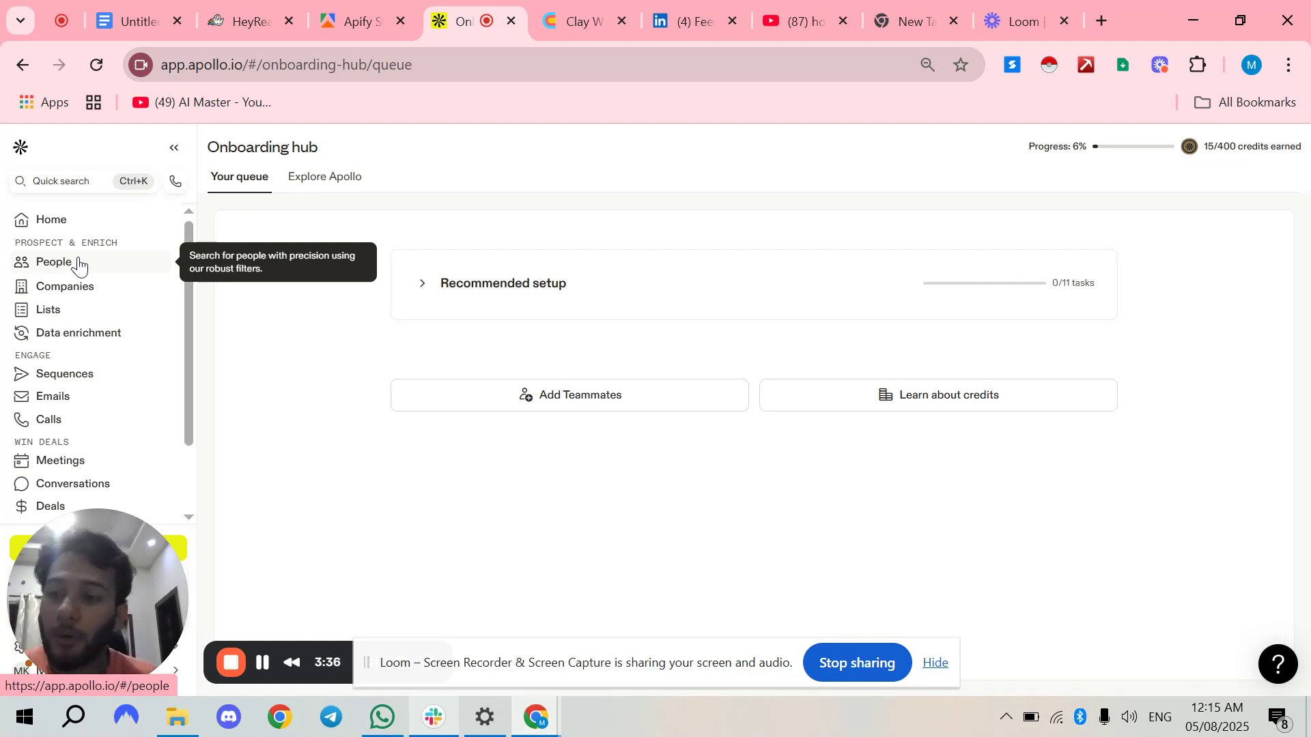
{"action": "left_click", "coordinate": [80, 265]}
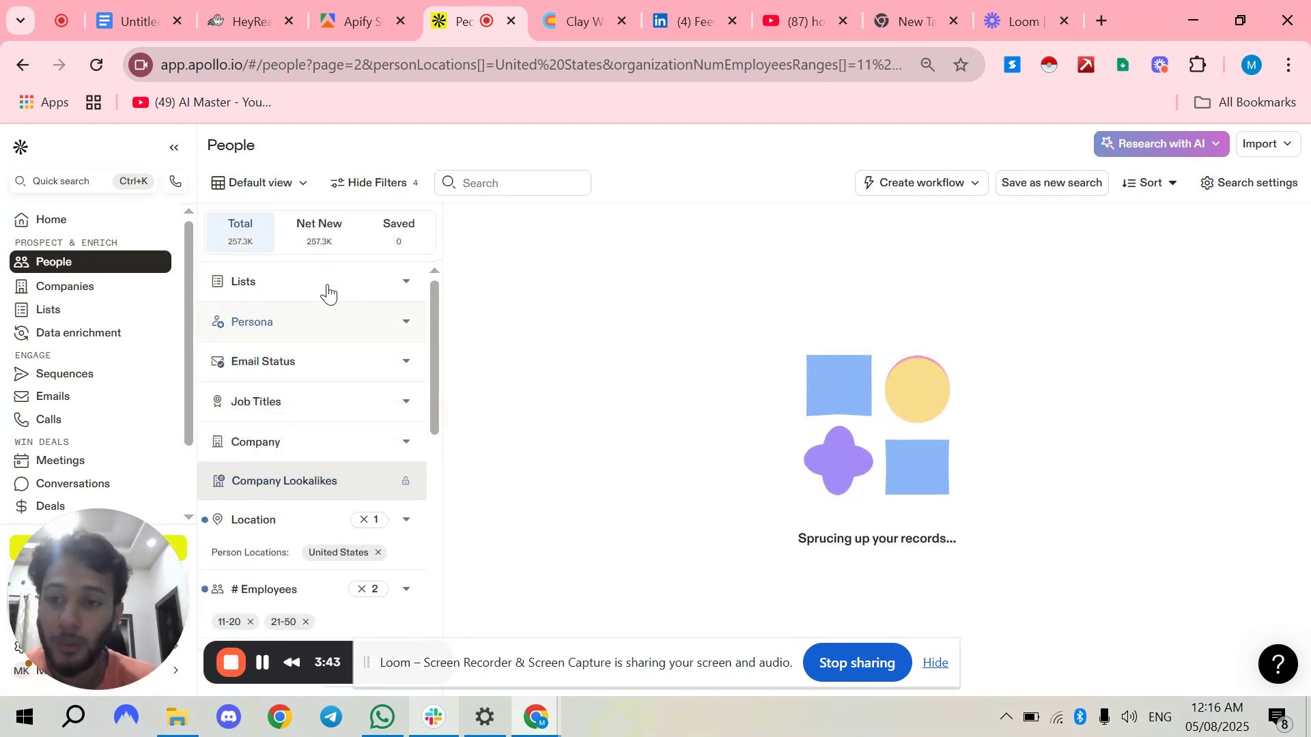
View the options of the Lists filter and the Persona filter in the people search.
{"action": "left_click", "coordinate": [404, 290]}
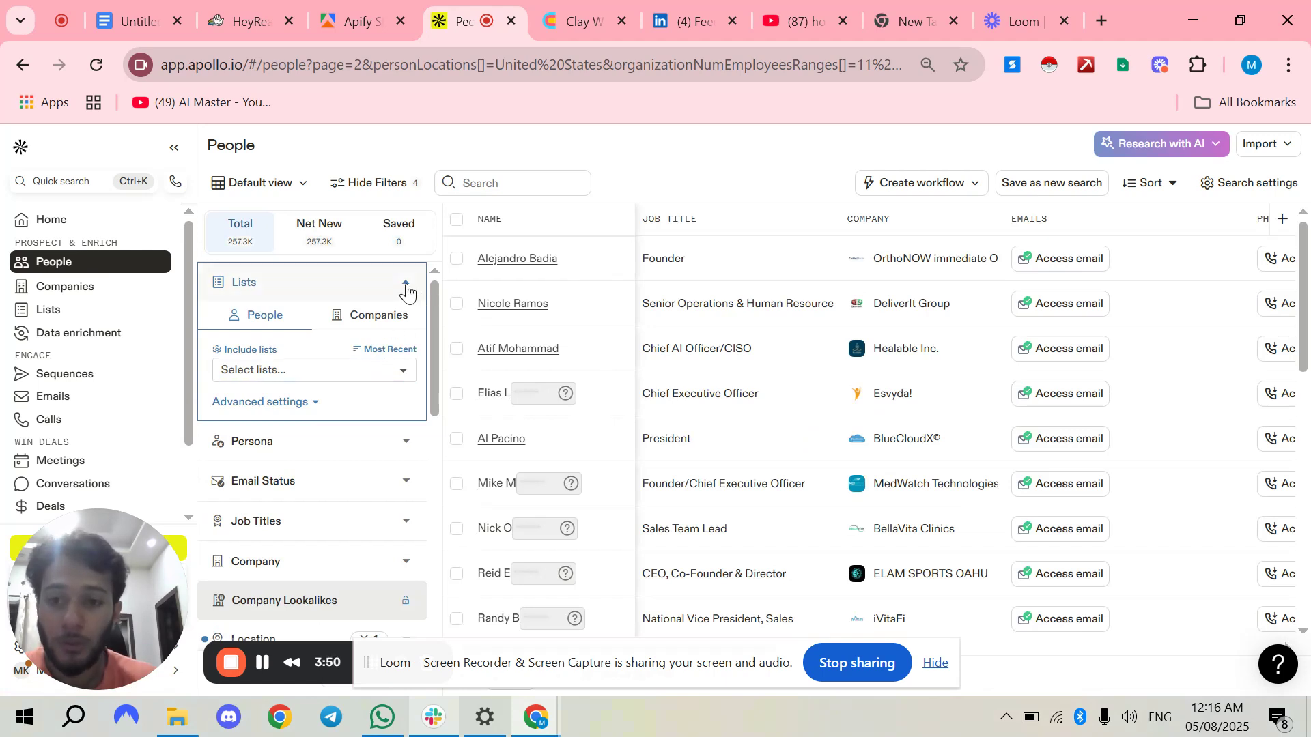
{"action": "left_click", "coordinate": [406, 289]}
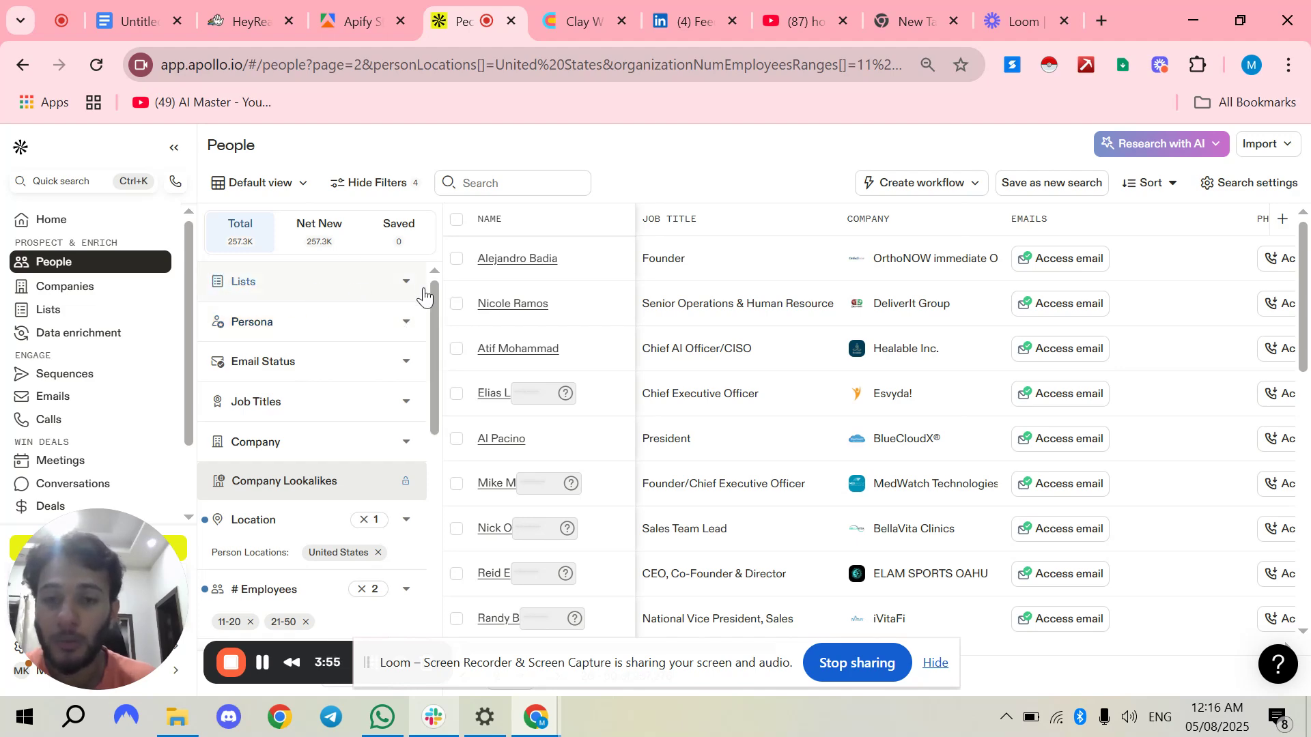
{"action": "left_click", "coordinate": [410, 326]}
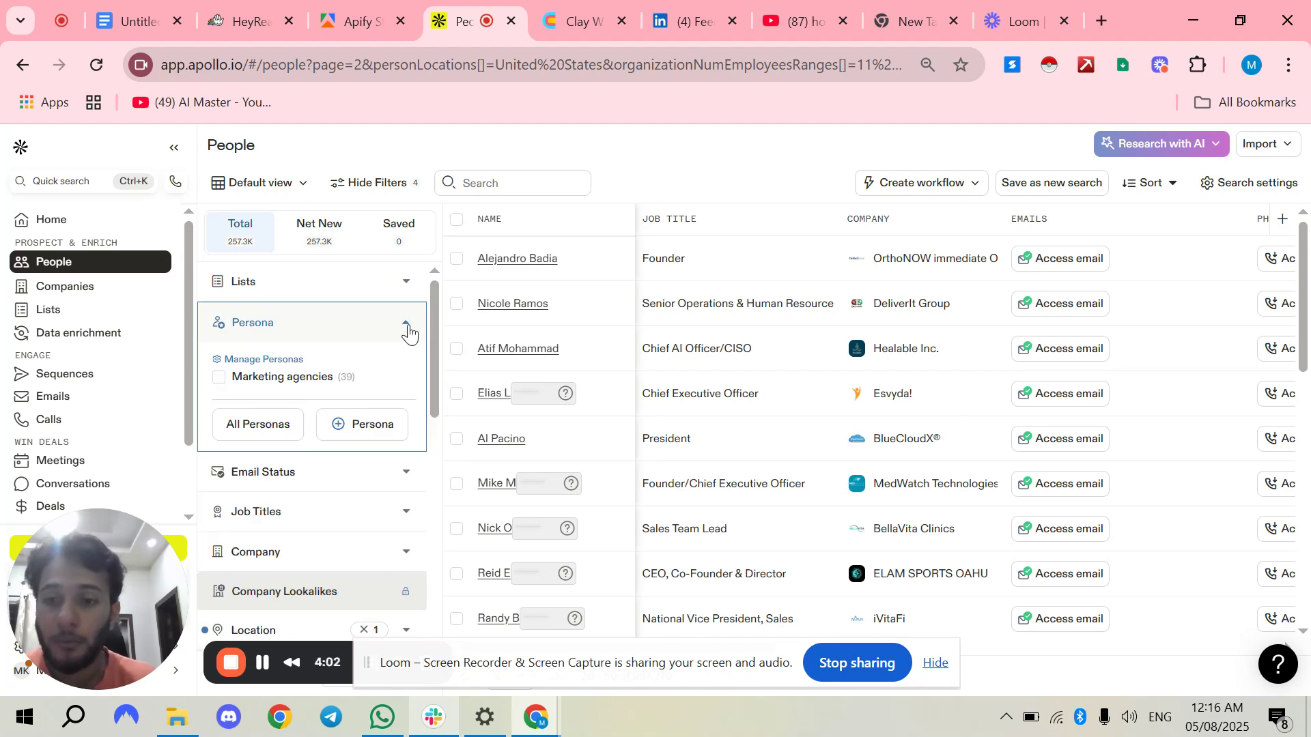
Start a new persona, examine its Job Titles and Industry & Keywords filters, and close it without saving.
{"action": "left_click", "coordinate": [362, 424]}
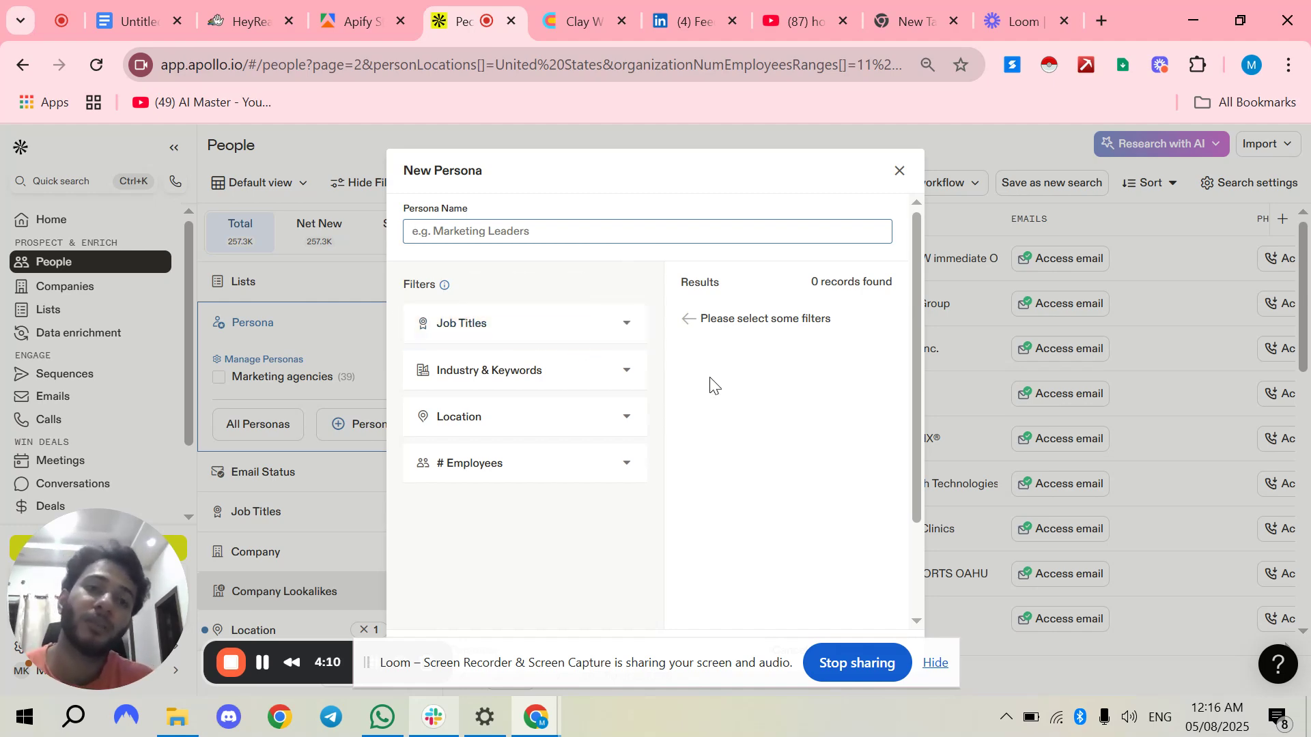
{"action": "left_click", "coordinate": [534, 228]}
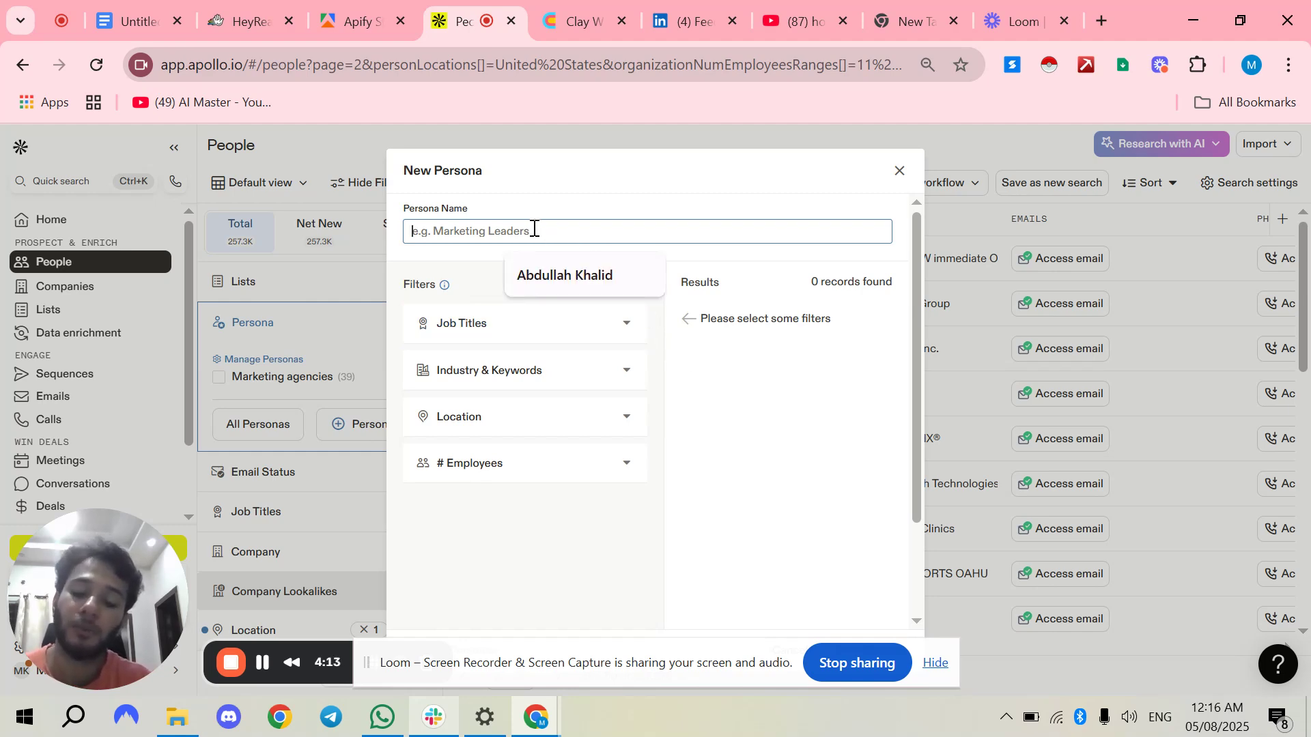
{"action": "left_click", "coordinate": [570, 334]}
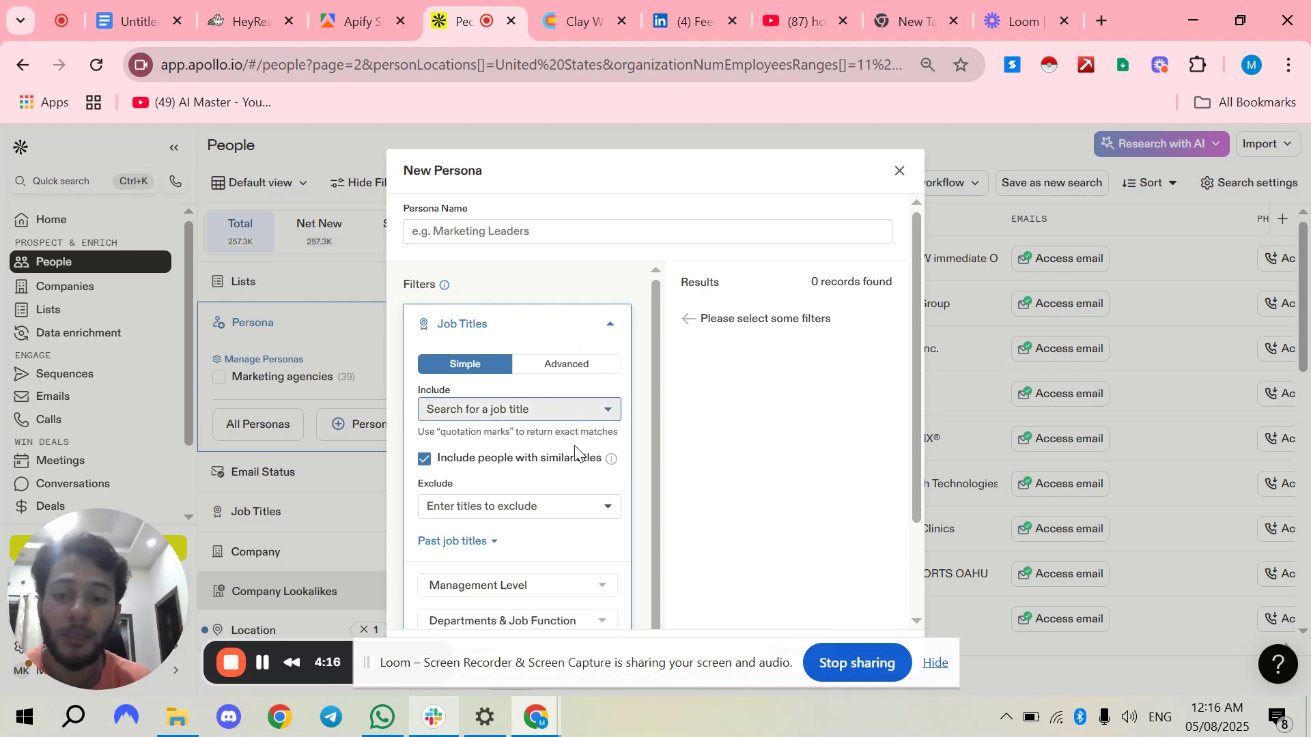
{"action": "scroll", "coordinate": [505, 452], "scroll_direction": "down", "scroll_amount": 1}
{"action": "scroll", "coordinate": [509, 450], "scroll_direction": "down", "scroll_amount": 2}
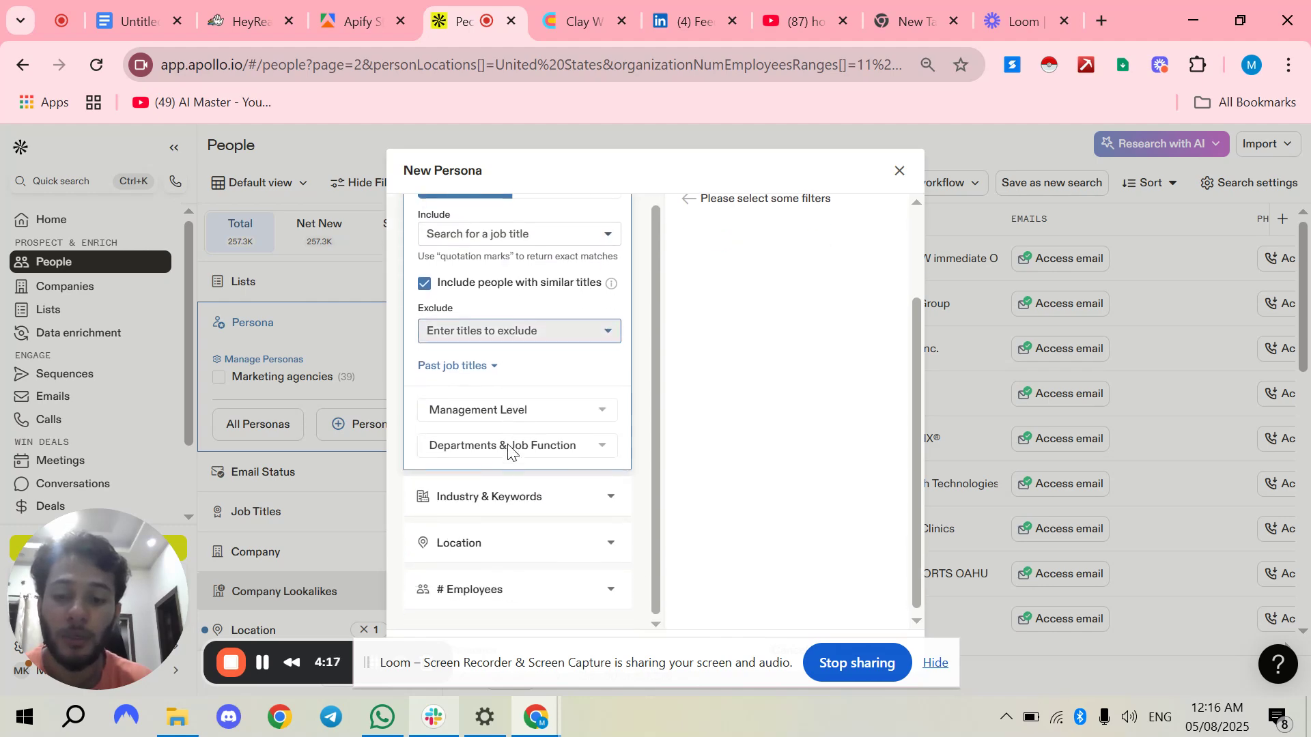
{"action": "left_click", "coordinate": [535, 498]}
{"action": "scroll", "coordinate": [519, 459], "scroll_direction": "up", "scroll_amount": 3}
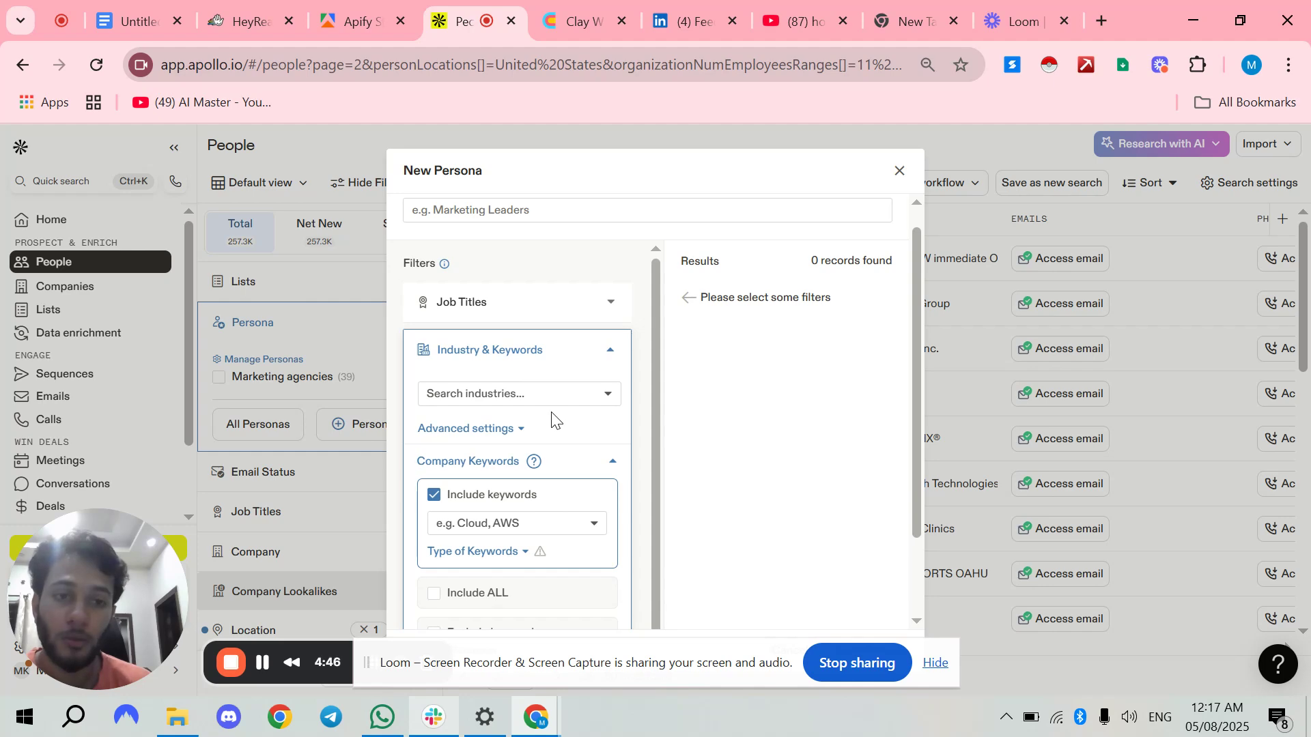
{"action": "left_click", "coordinate": [899, 171]}
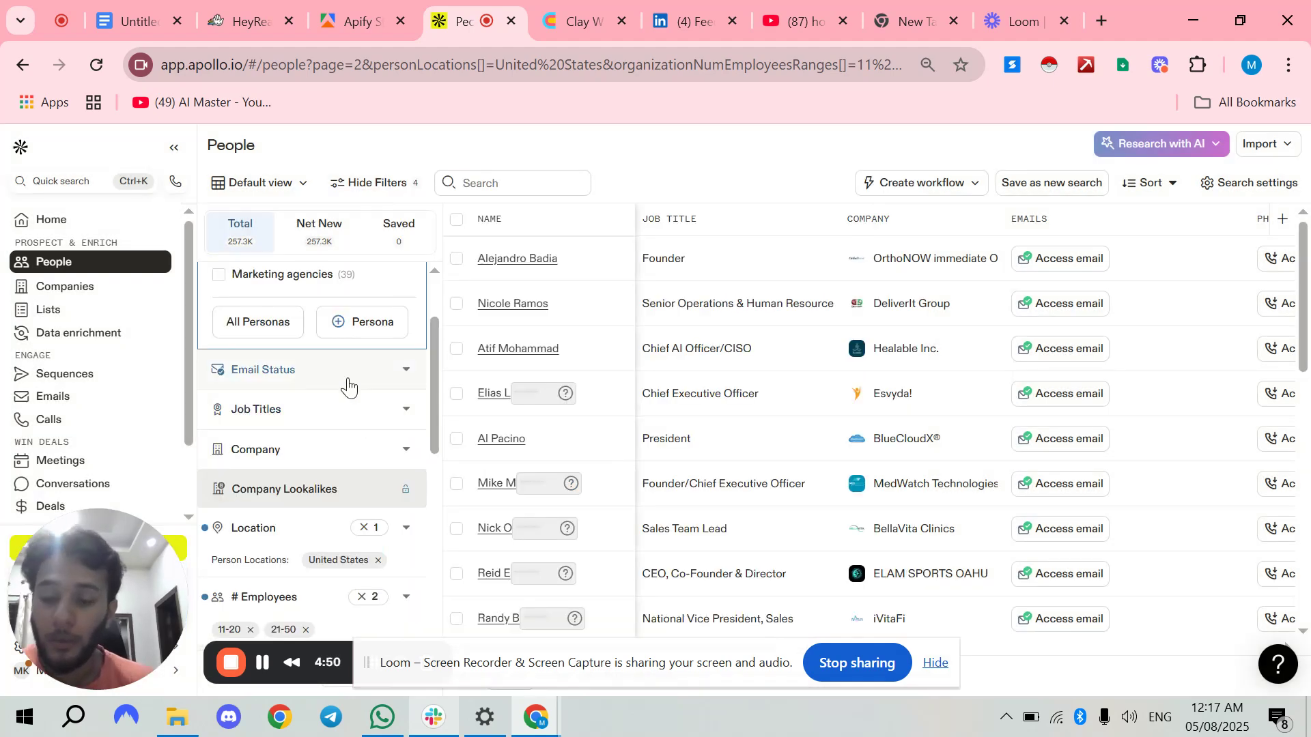
Examine the Email Status filter's safe, caution and do-not-send options, and collapse the filter.
{"action": "left_click", "coordinate": [348, 379]}
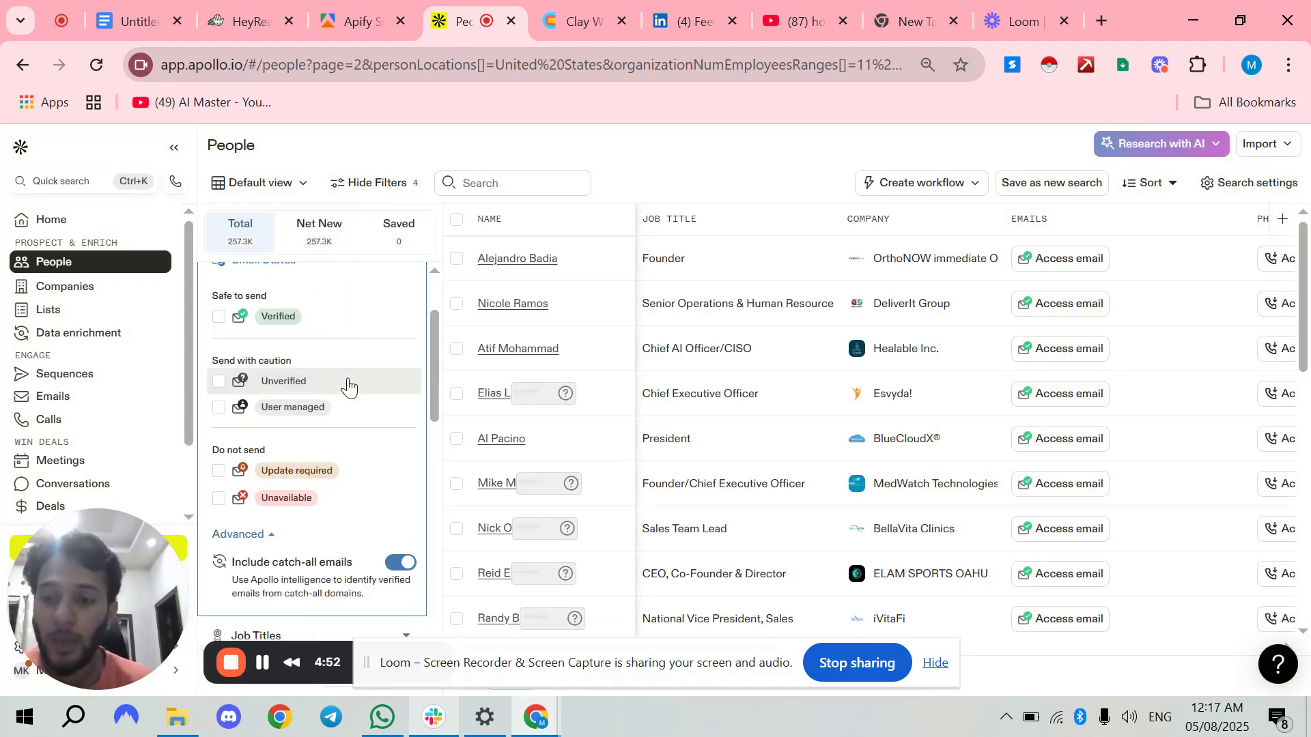
{"action": "scroll", "coordinate": [348, 387], "scroll_direction": "up", "scroll_amount": 2}
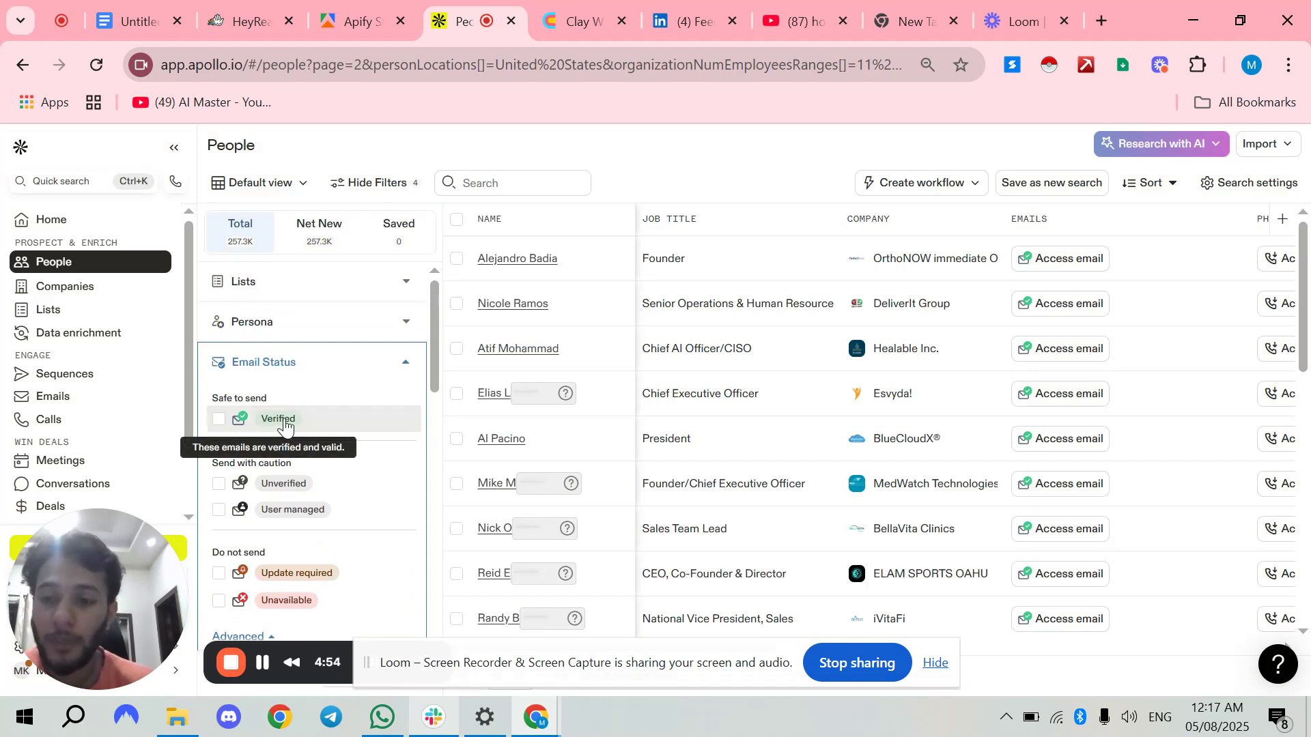
{"action": "scroll", "coordinate": [284, 424], "scroll_direction": "down", "scroll_amount": 2}
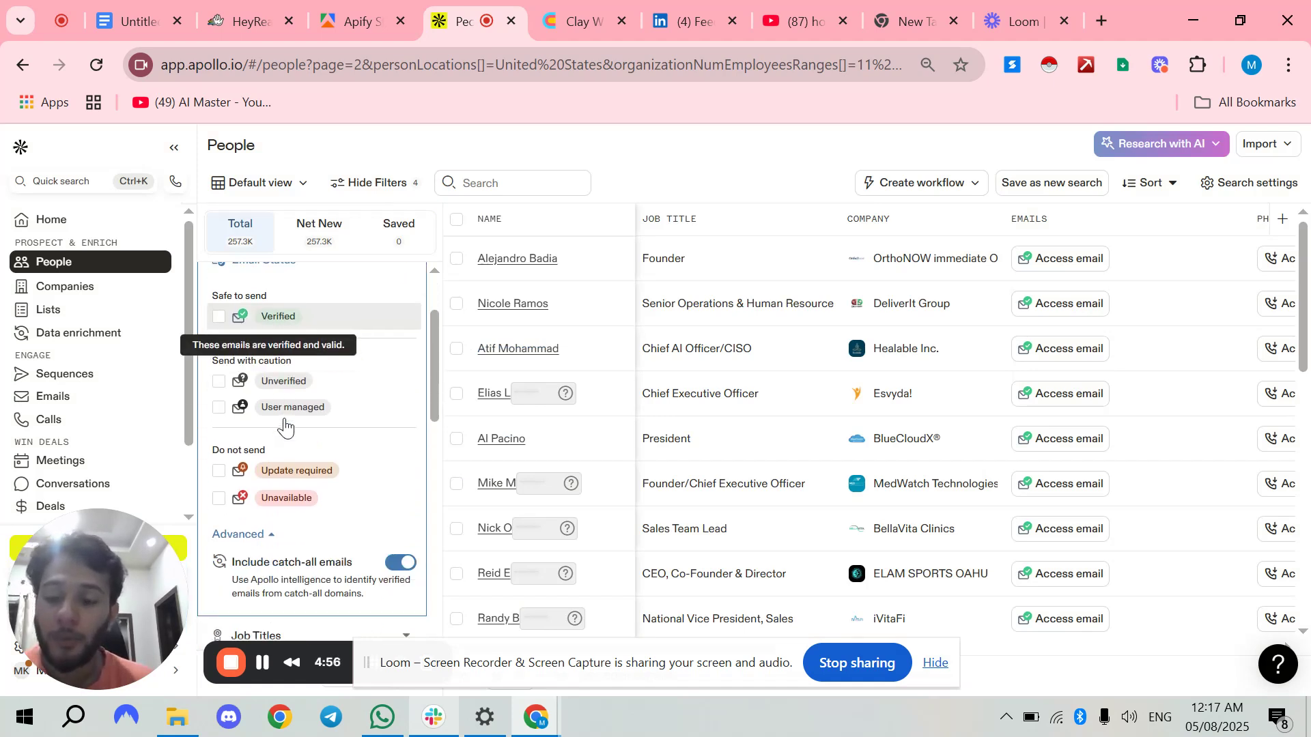
{"action": "scroll", "coordinate": [280, 428], "scroll_direction": "up", "scroll_amount": 2}
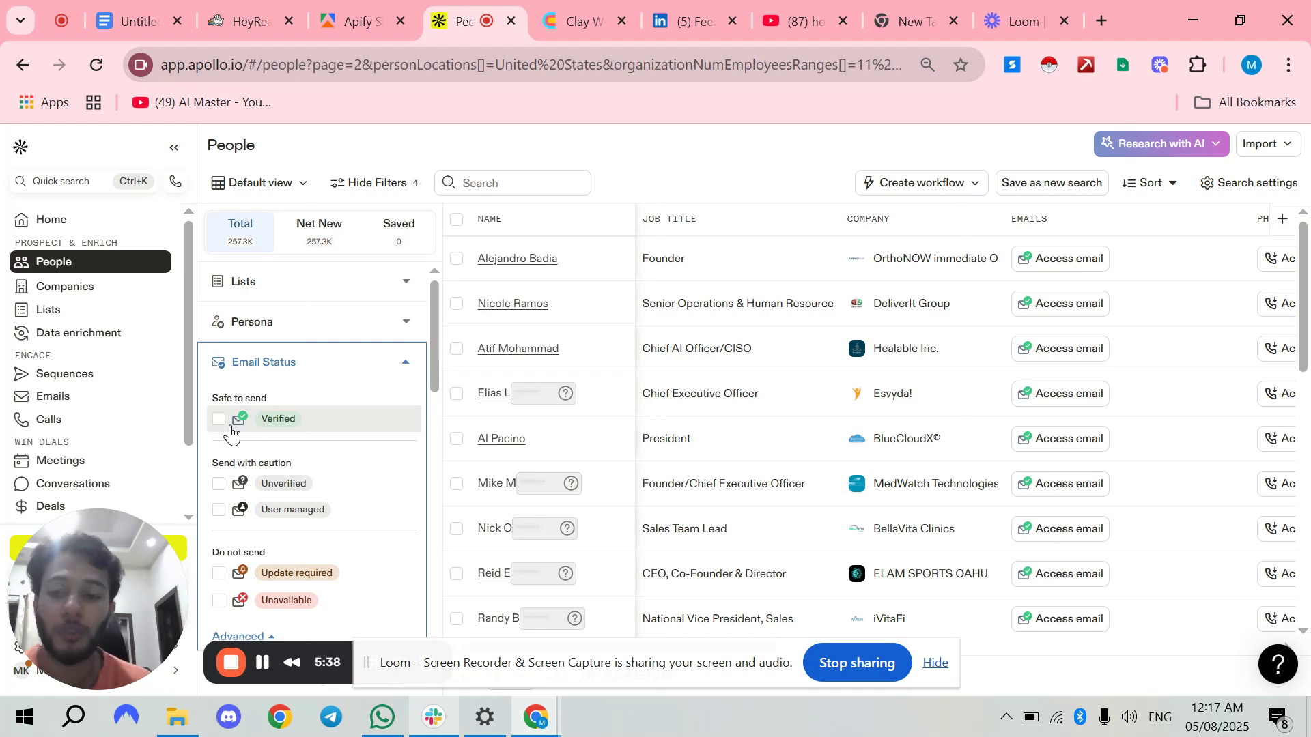
{"action": "scroll", "coordinate": [301, 536], "scroll_direction": "down", "scroll_amount": 3}
{"action": "scroll", "coordinate": [301, 478], "scroll_direction": "up", "scroll_amount": 3}
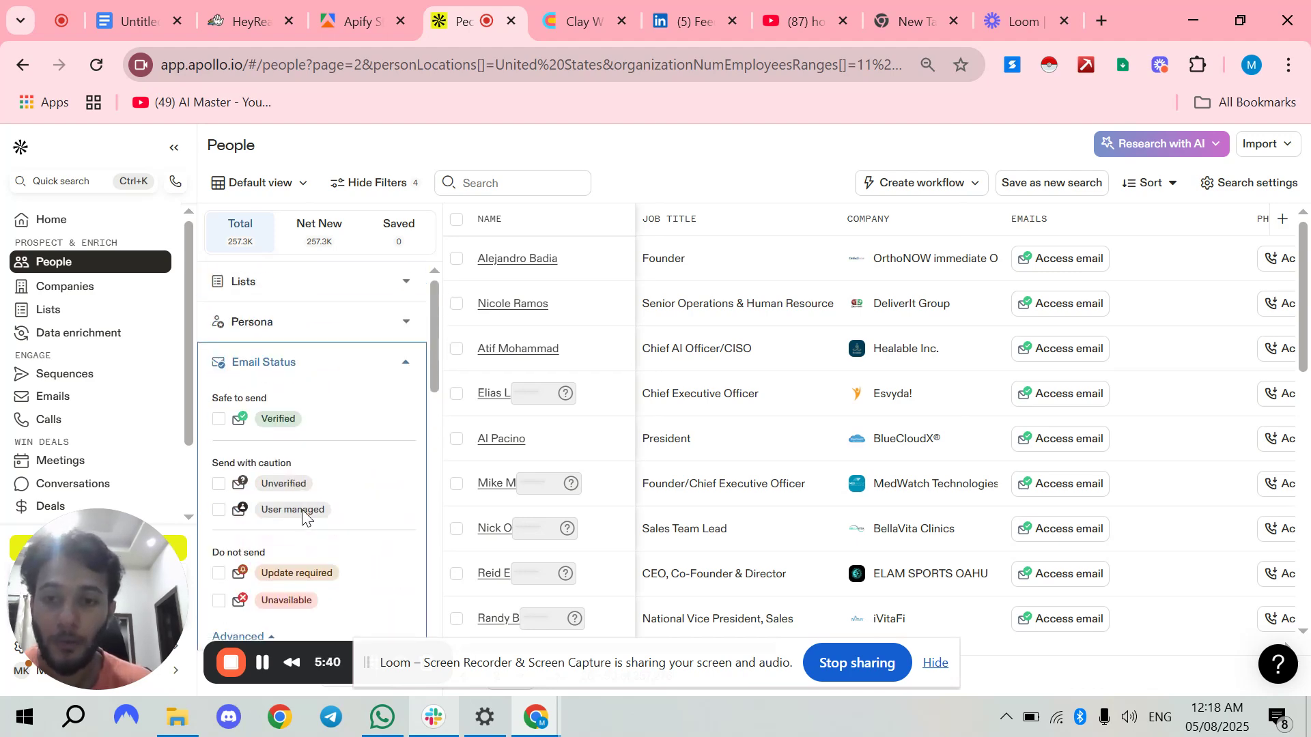
{"action": "left_click", "coordinate": [245, 367]}
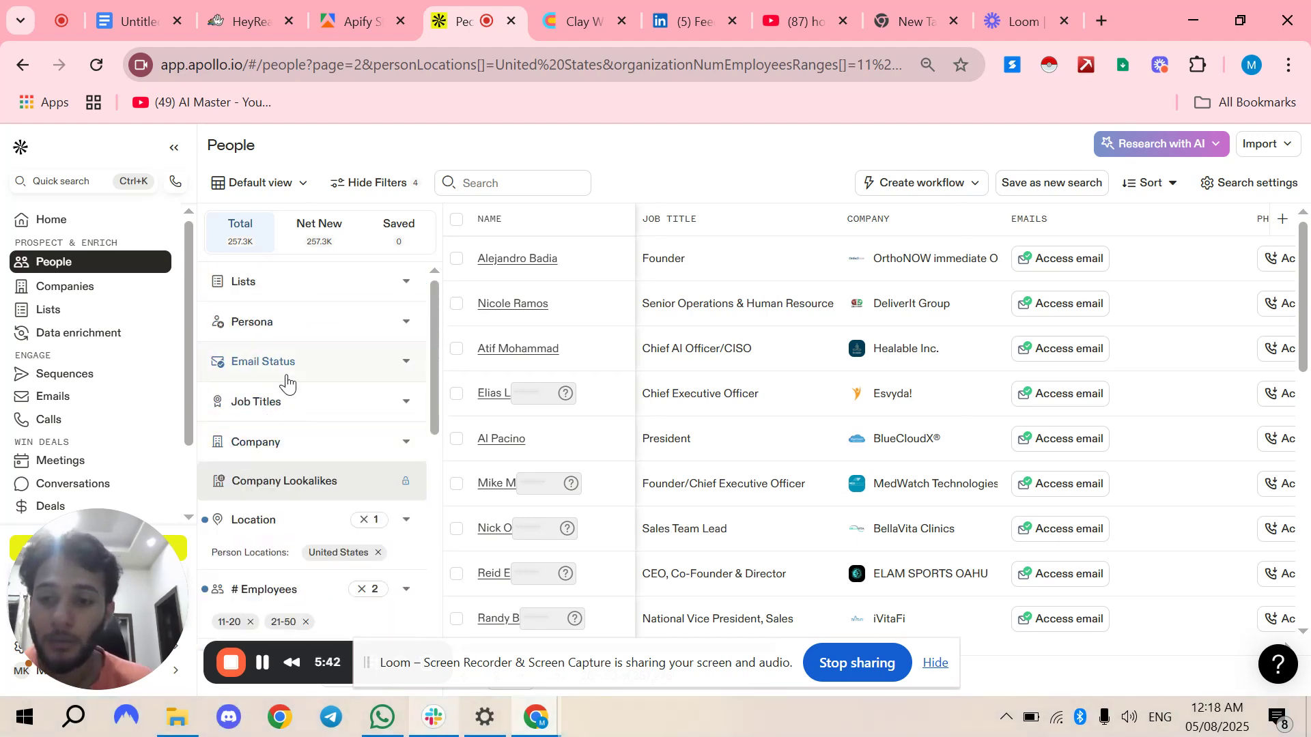
Restrict the people search to the Verified email status and collapse the Email Status filter.
{"action": "left_click", "coordinate": [319, 368]}
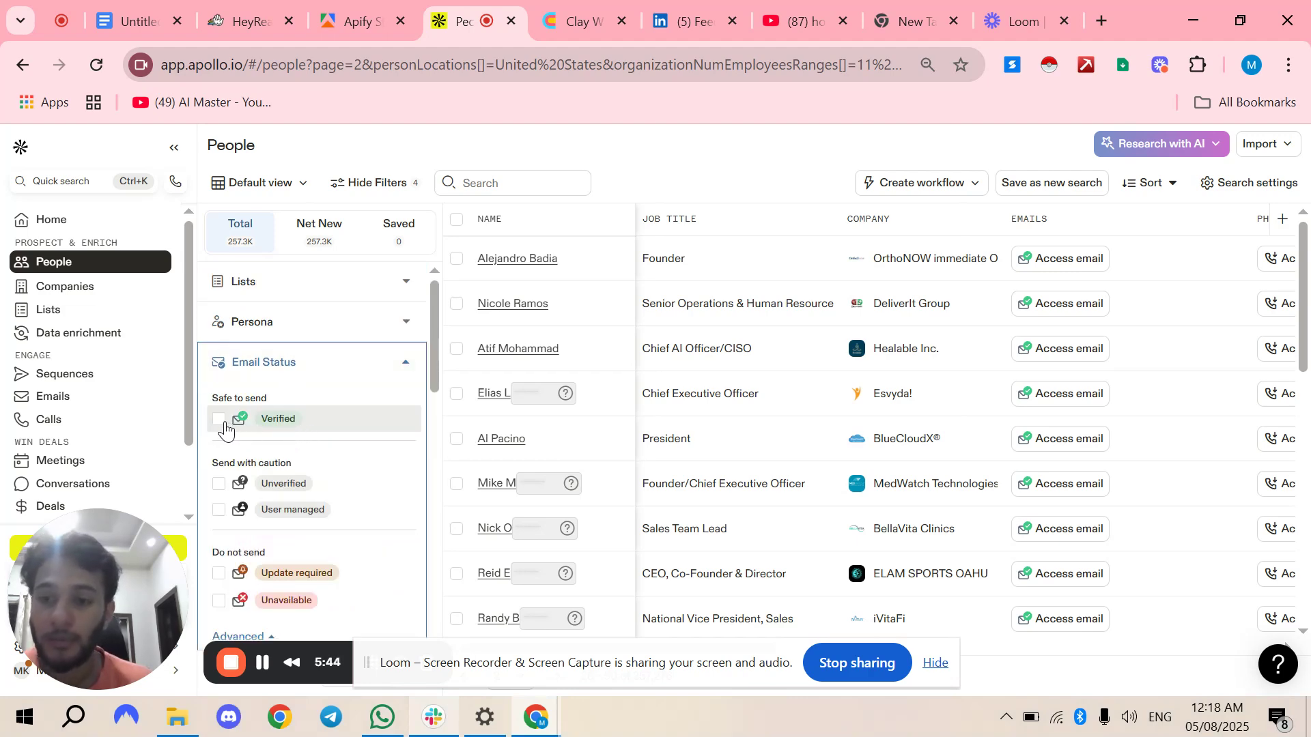
{"action": "left_click", "coordinate": [427, 408]}
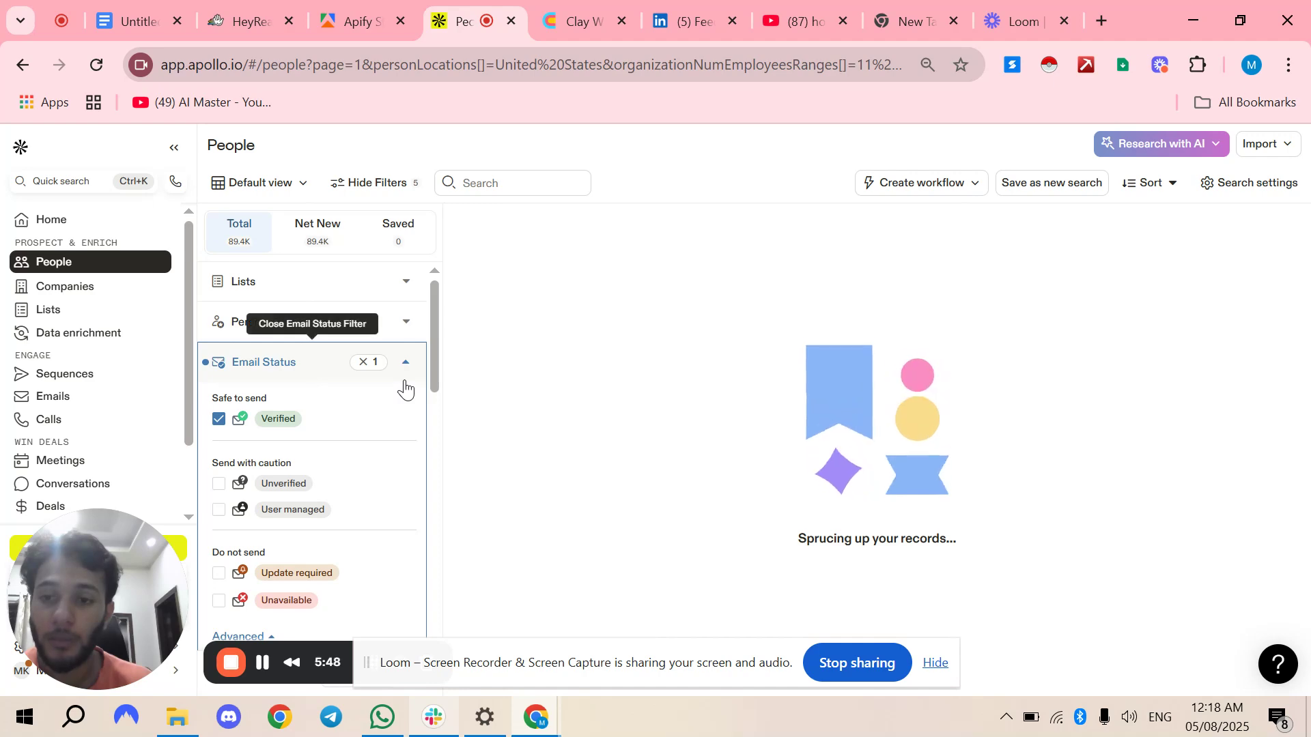
{"action": "left_click", "coordinate": [400, 384]}
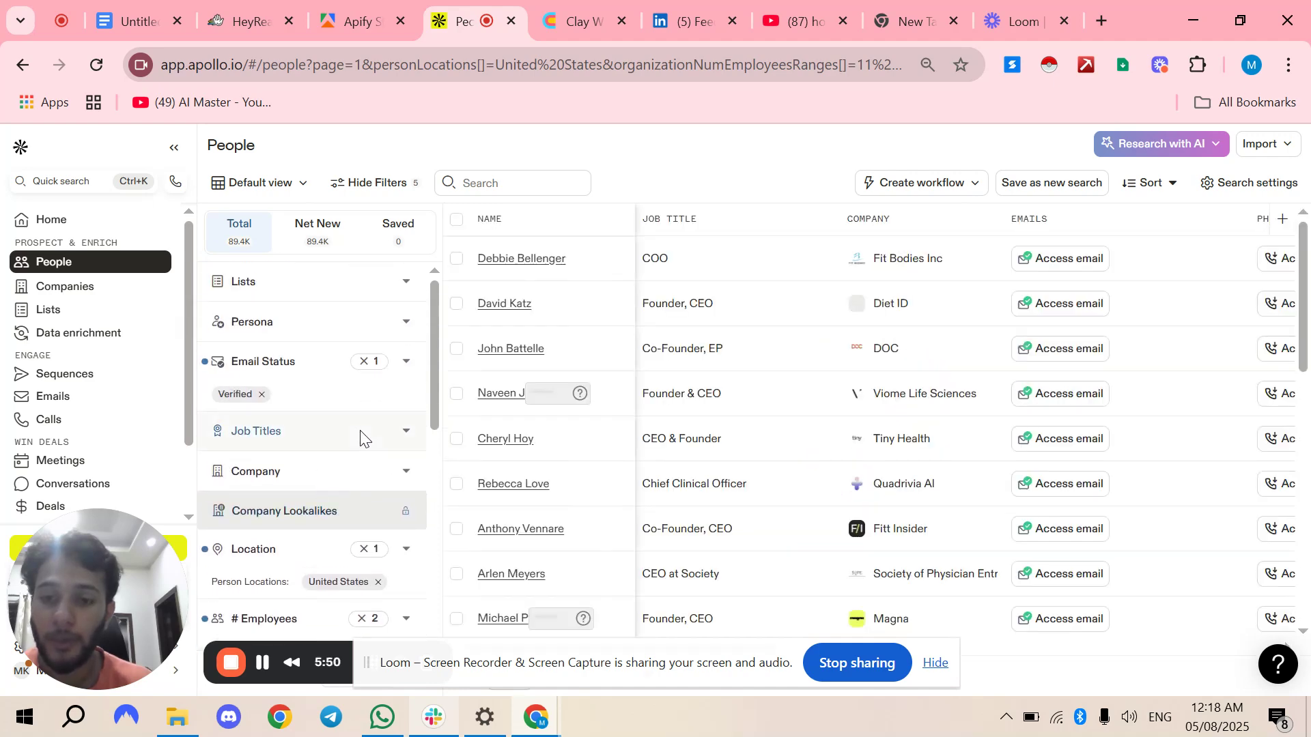
Expand the Job Titles filter and add owner to the included job titles.
{"action": "left_click", "coordinate": [394, 439]}
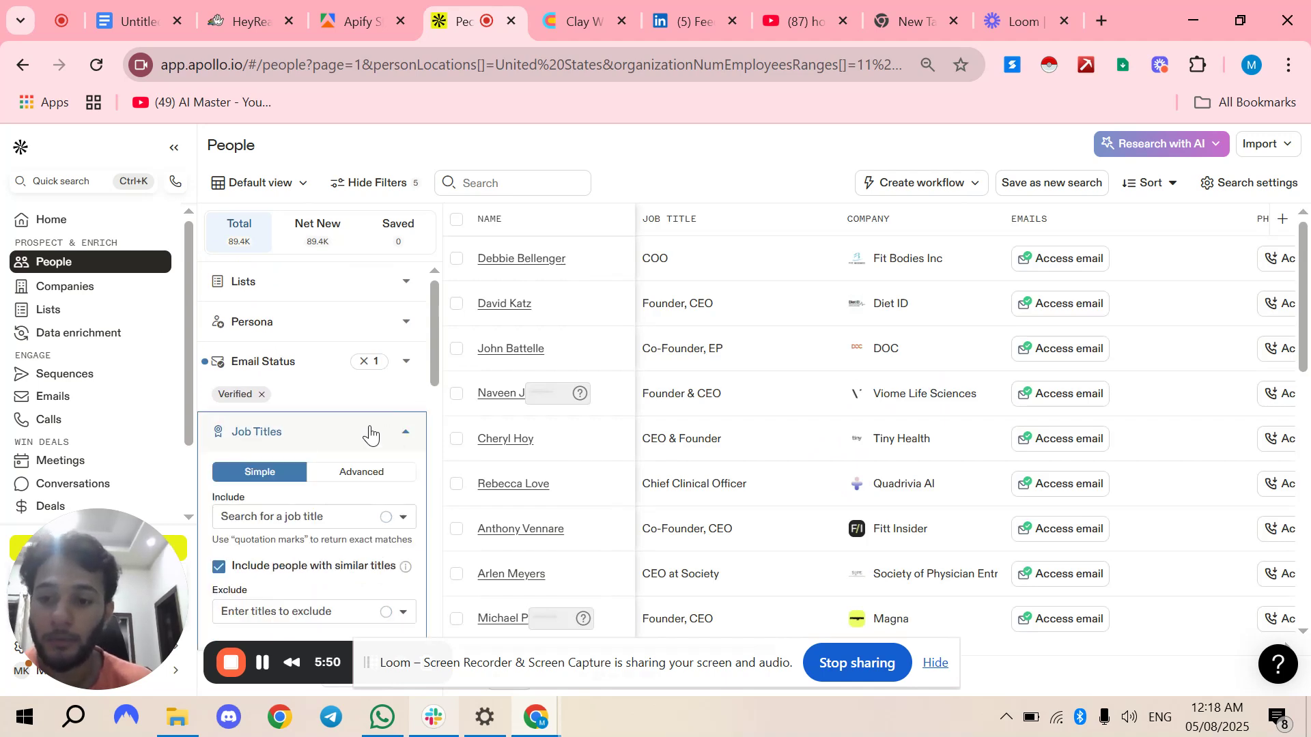
{"action": "scroll", "coordinate": [369, 403], "scroll_direction": "down", "scroll_amount": 2}
{"action": "left_click", "coordinate": [379, 418]}
{"action": "scroll", "coordinate": [341, 416], "scroll_direction": "down", "scroll_amount": 2}
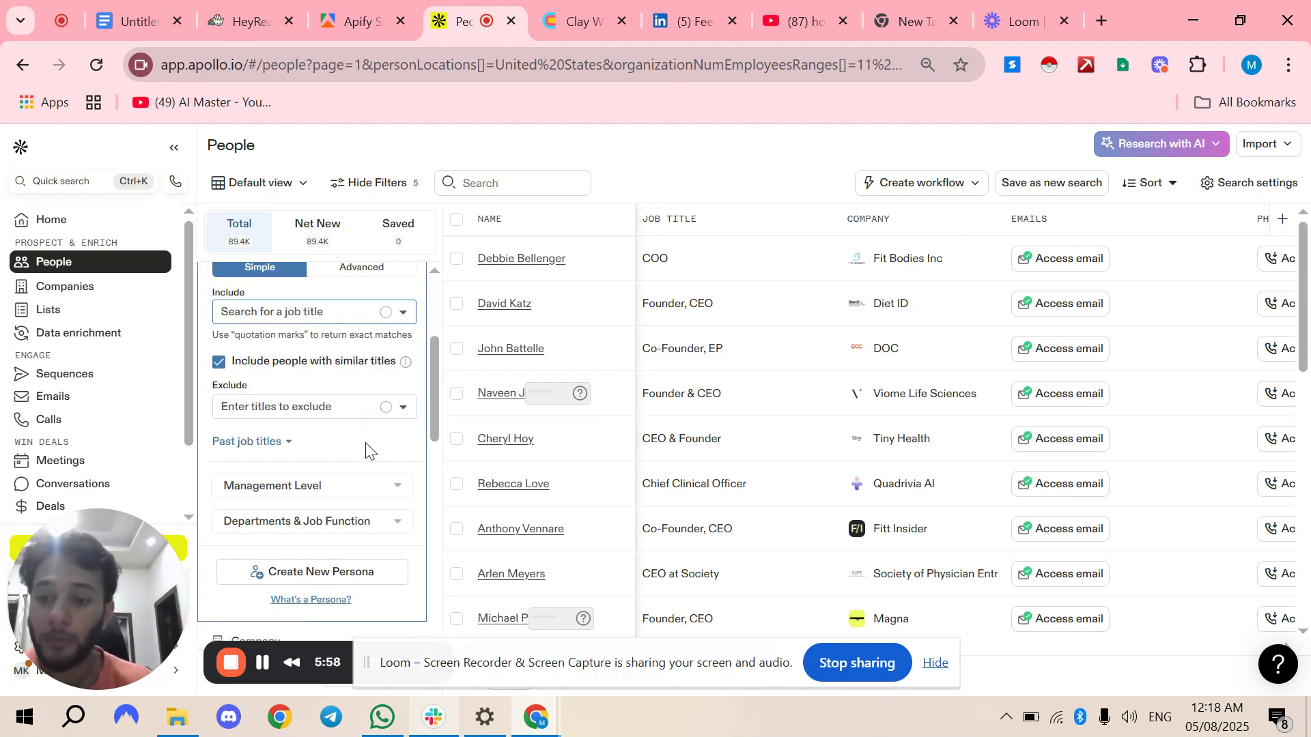
{"action": "scroll", "coordinate": [369, 448], "scroll_direction": "up", "scroll_amount": 2}
{"action": "left_click", "coordinate": [351, 418]}
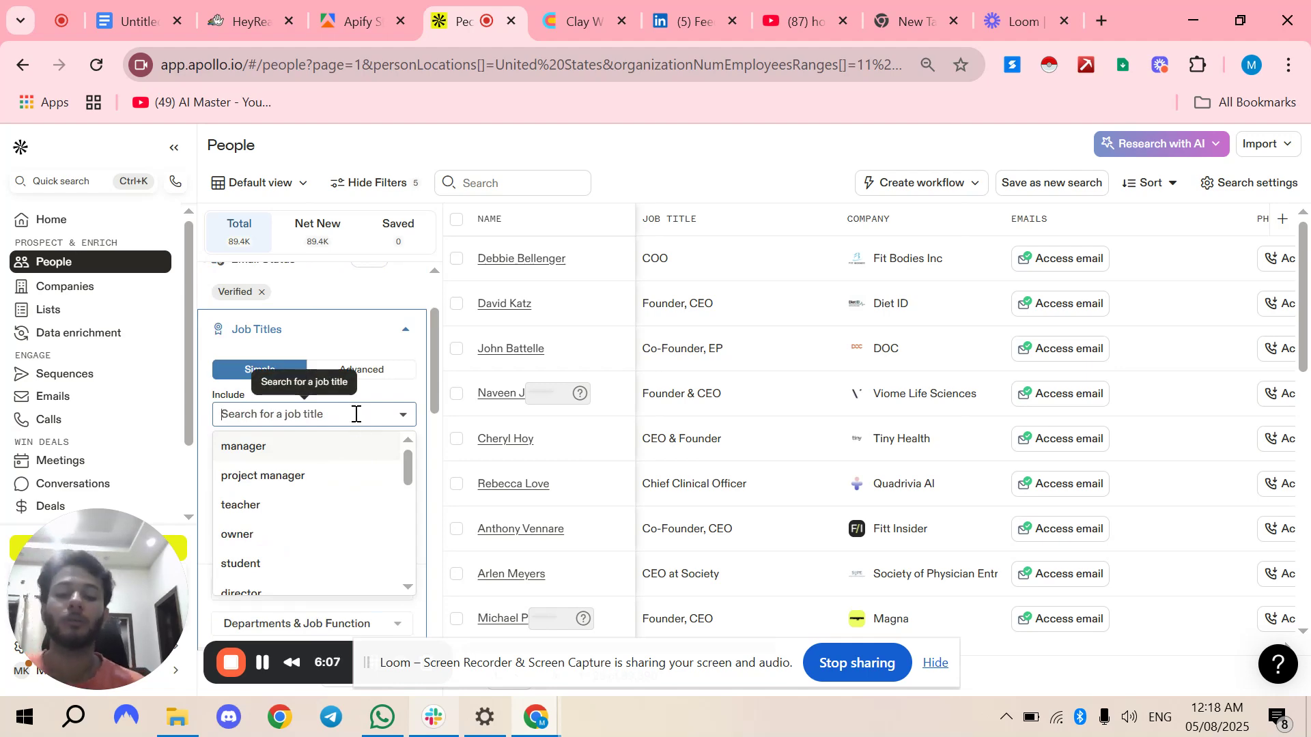
{"action": "type", "text": "owner"}
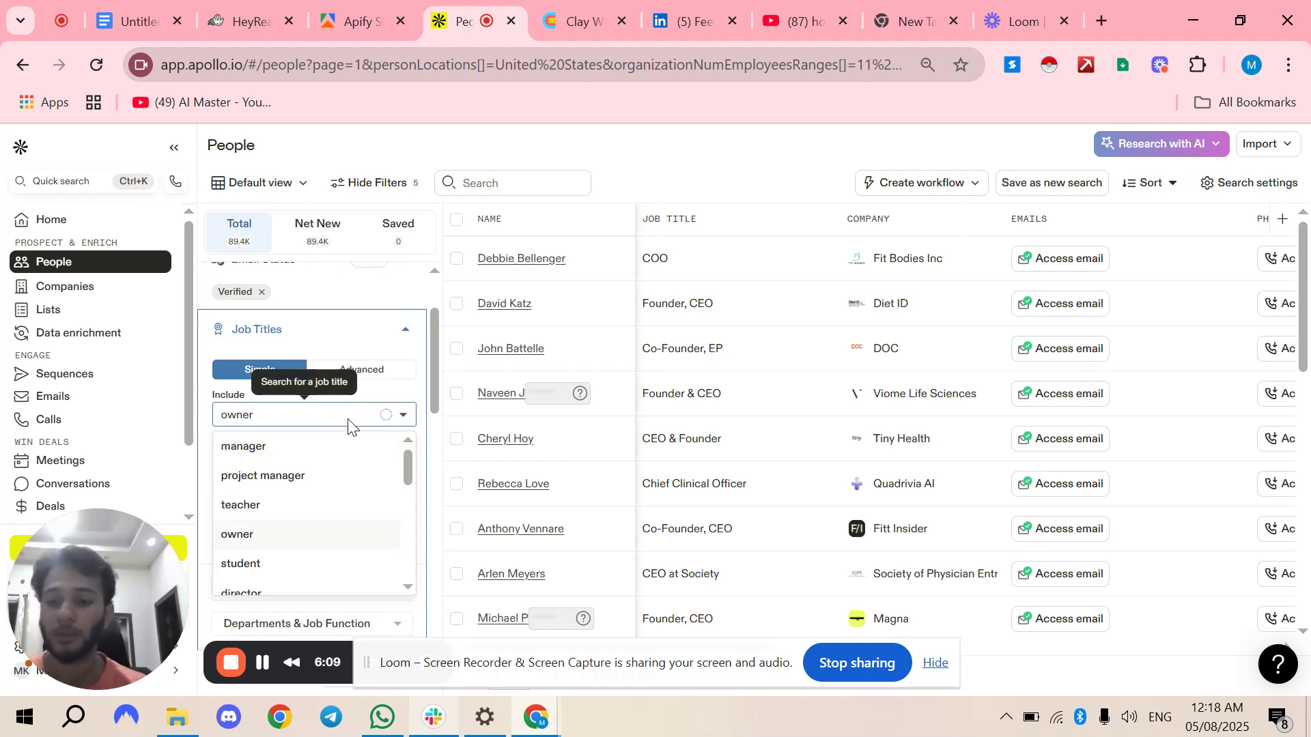
{"action": "left_click", "coordinate": [309, 440]}
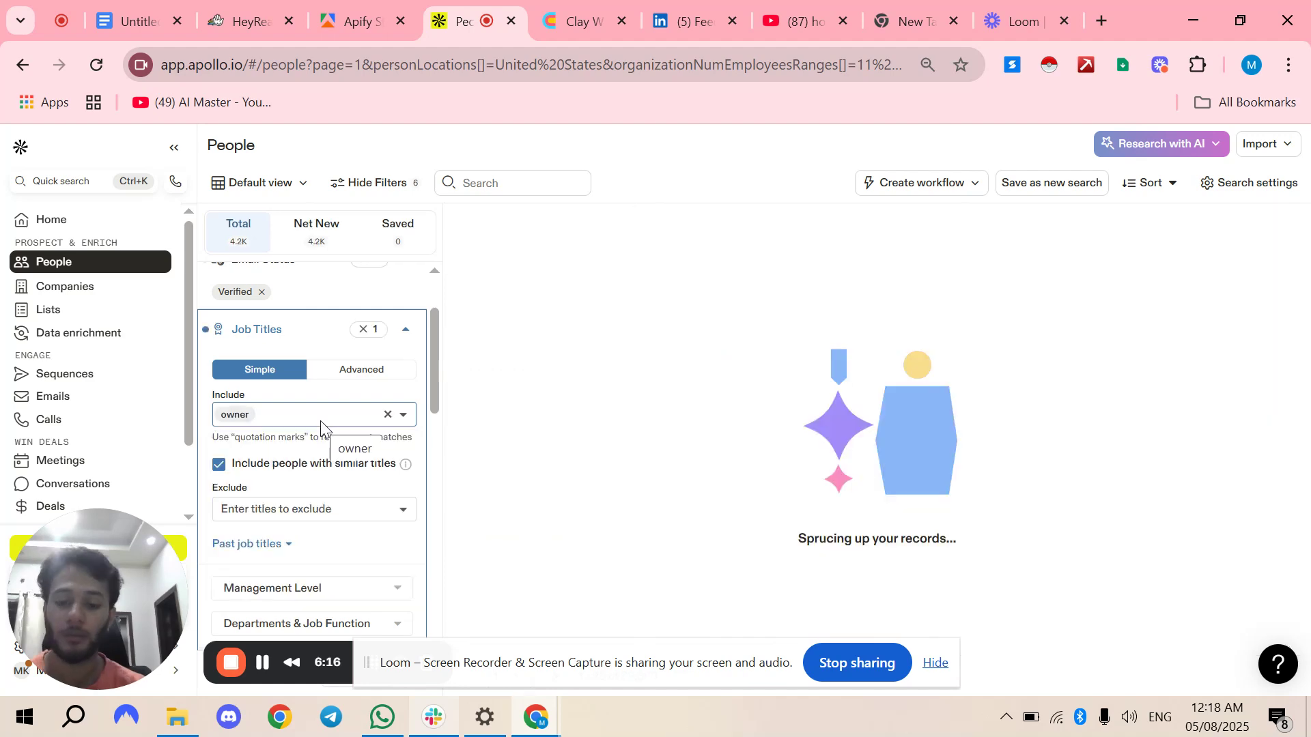
Add the suggested titles ceo and founder and ceo and co-founder to the included job titles.
{"action": "type", "text": "ceo"}
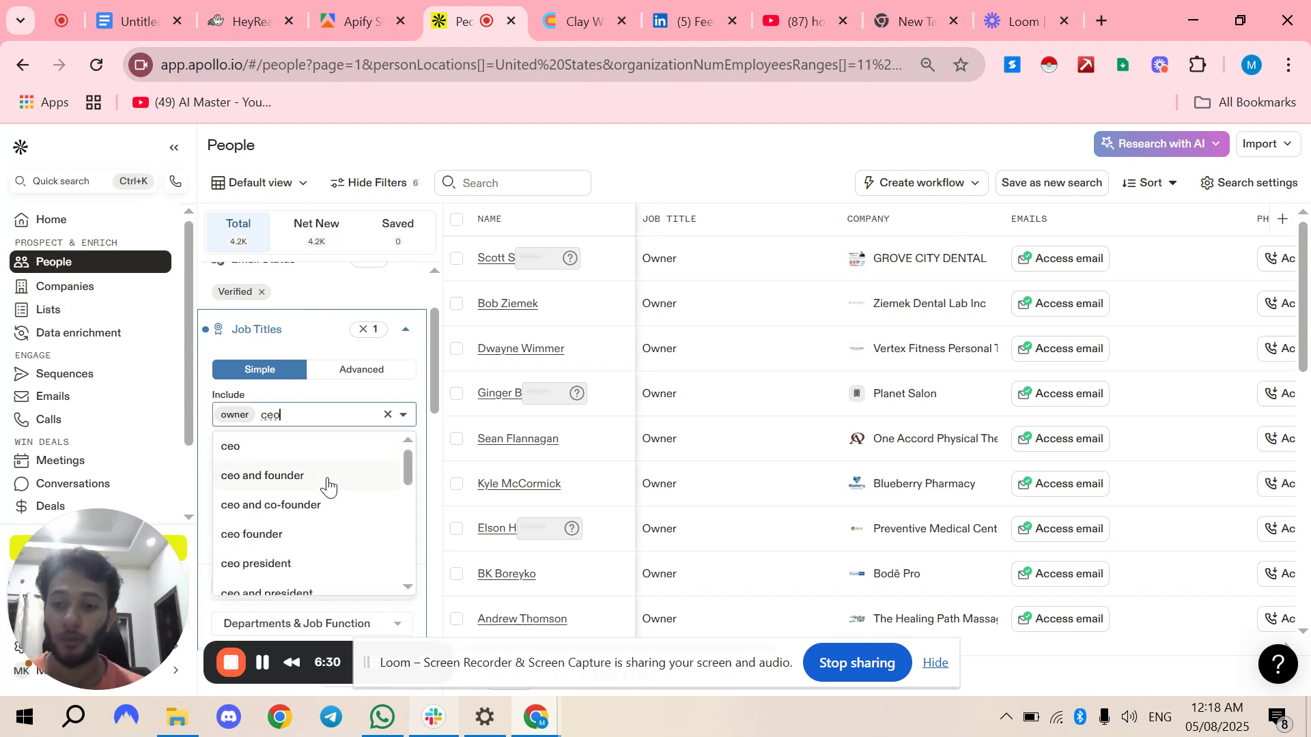
{"action": "left_click", "coordinate": [329, 480]}
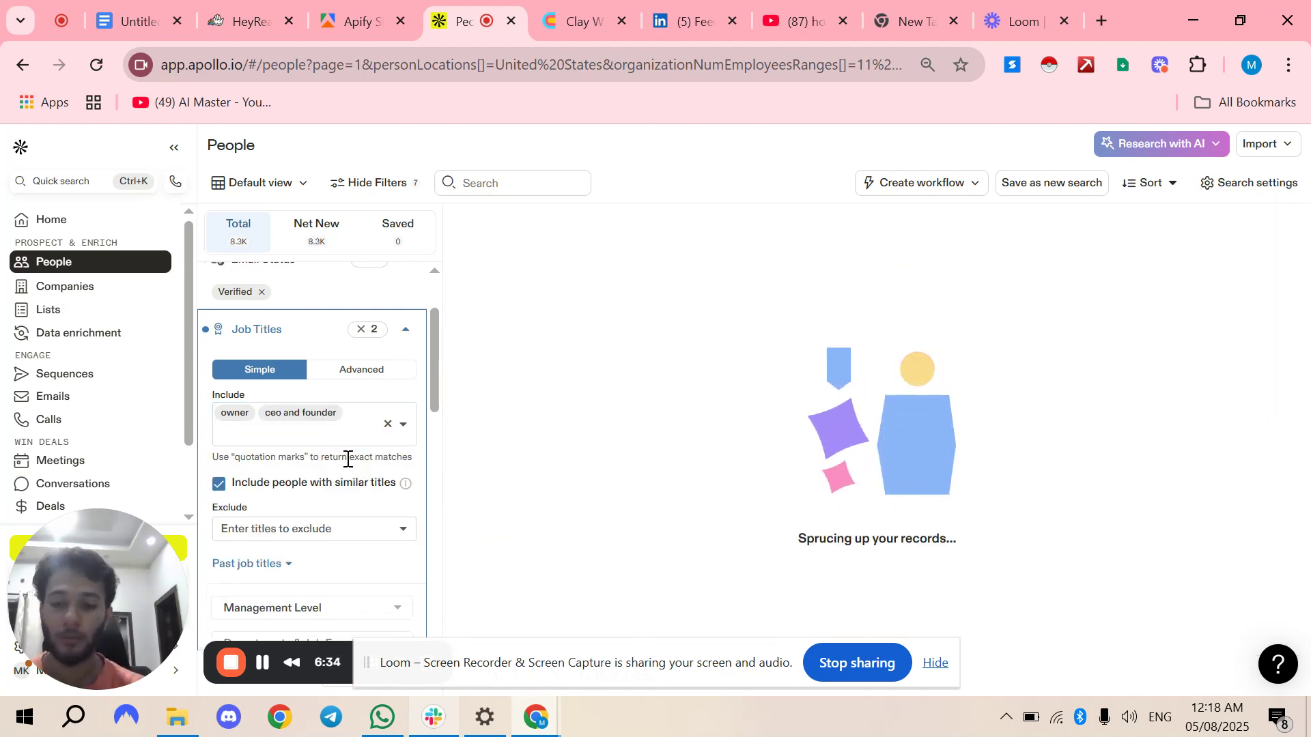
{"action": "type", "text": "co ounder"}
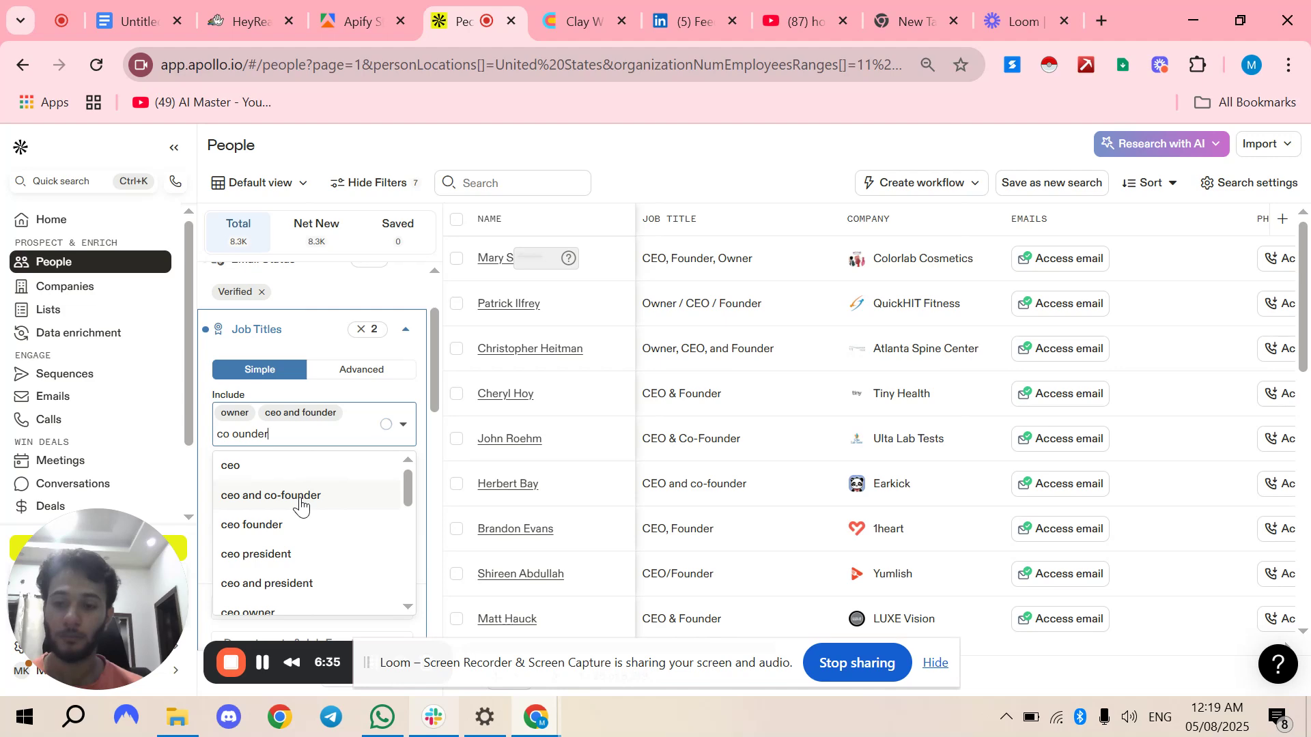
{"action": "left_click", "coordinate": [301, 506]}
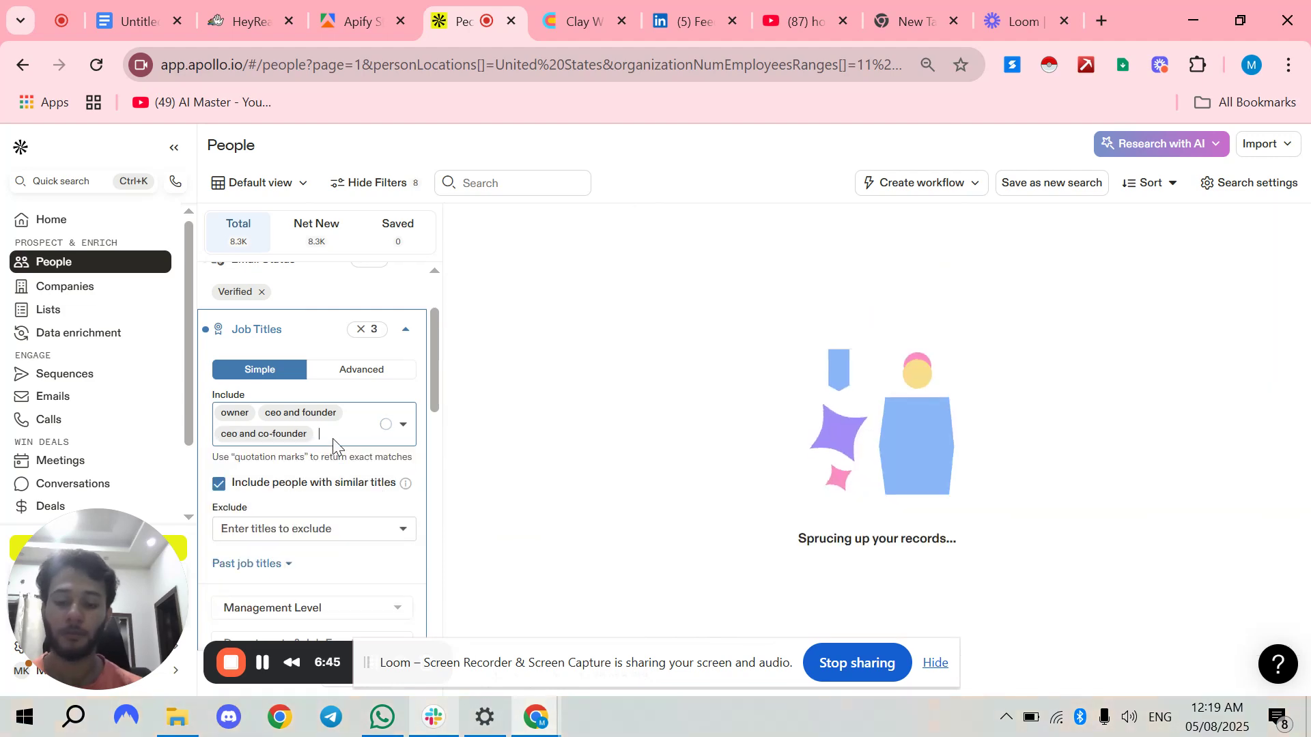
Add president to the included job titles.
{"action": "type", "text": "pre"}
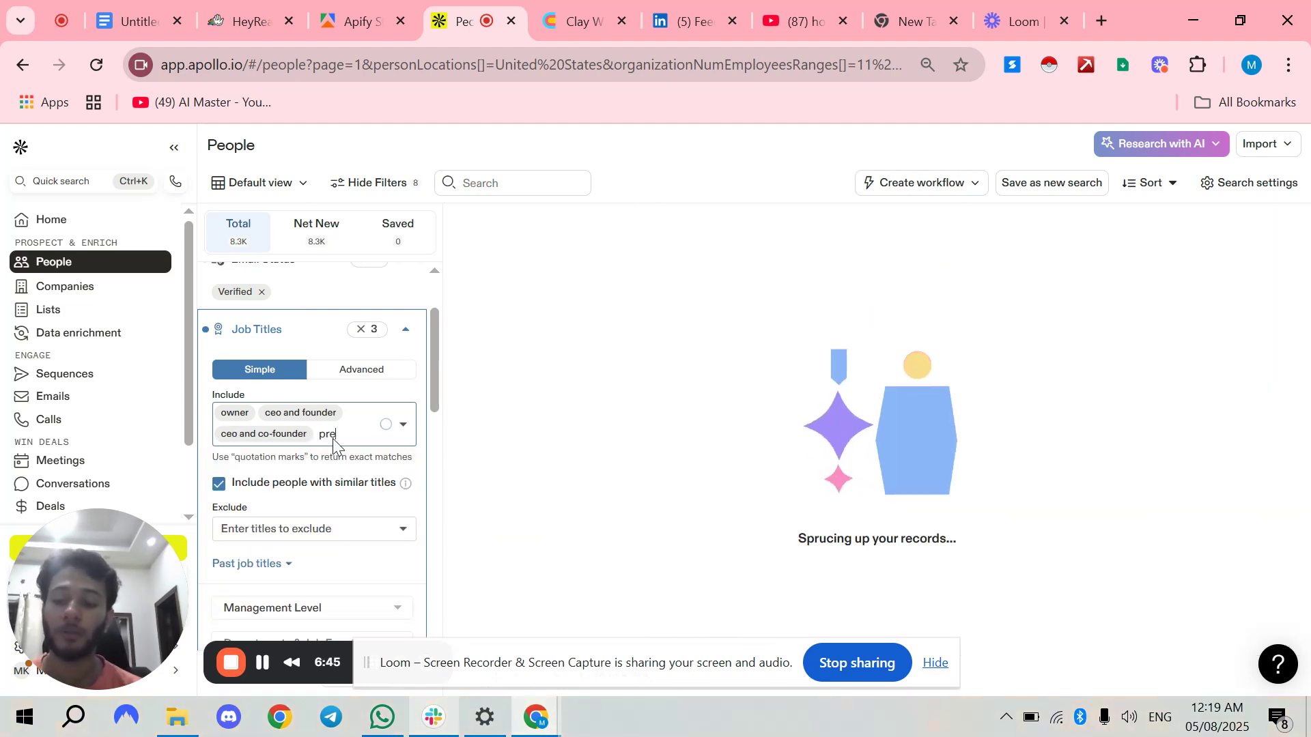
{"action": "type", "text": "sidet"}
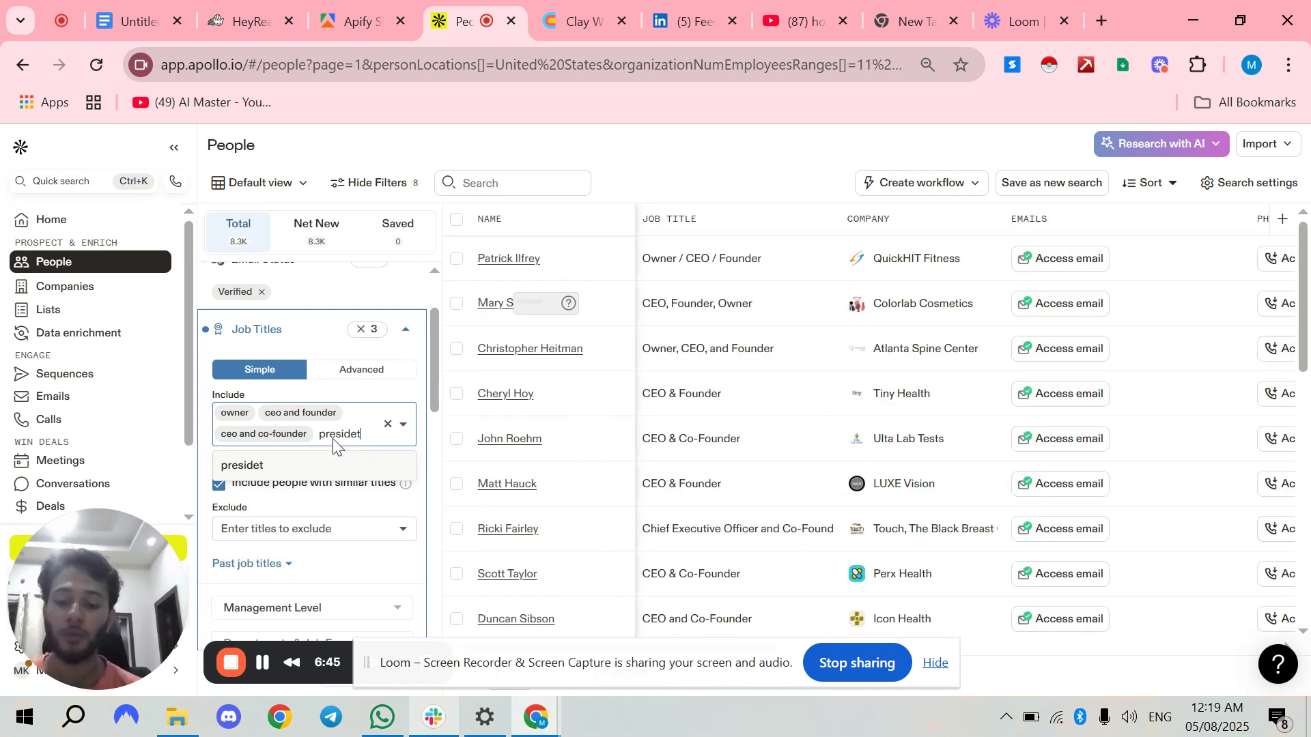
{"action": "key", "text": "BackSpace"}
{"action": "type", "text": "nt"}
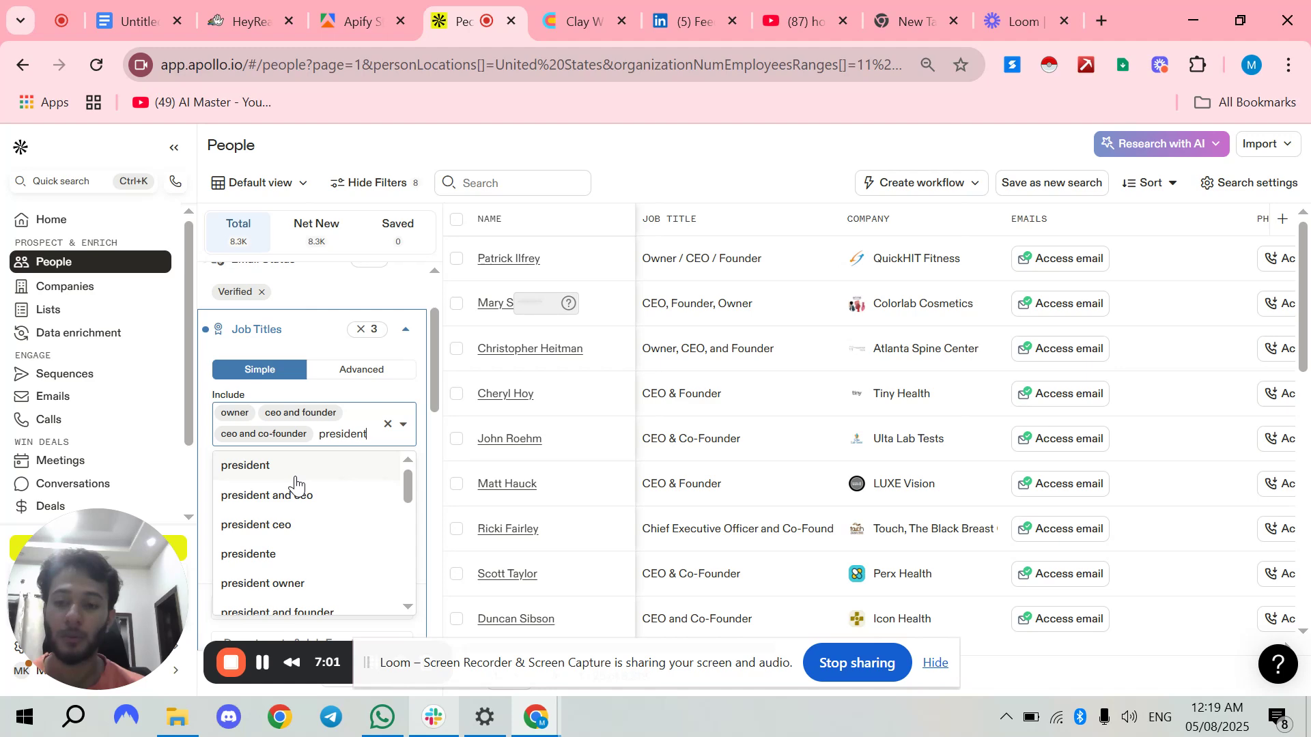
{"action": "left_click", "coordinate": [294, 478]}
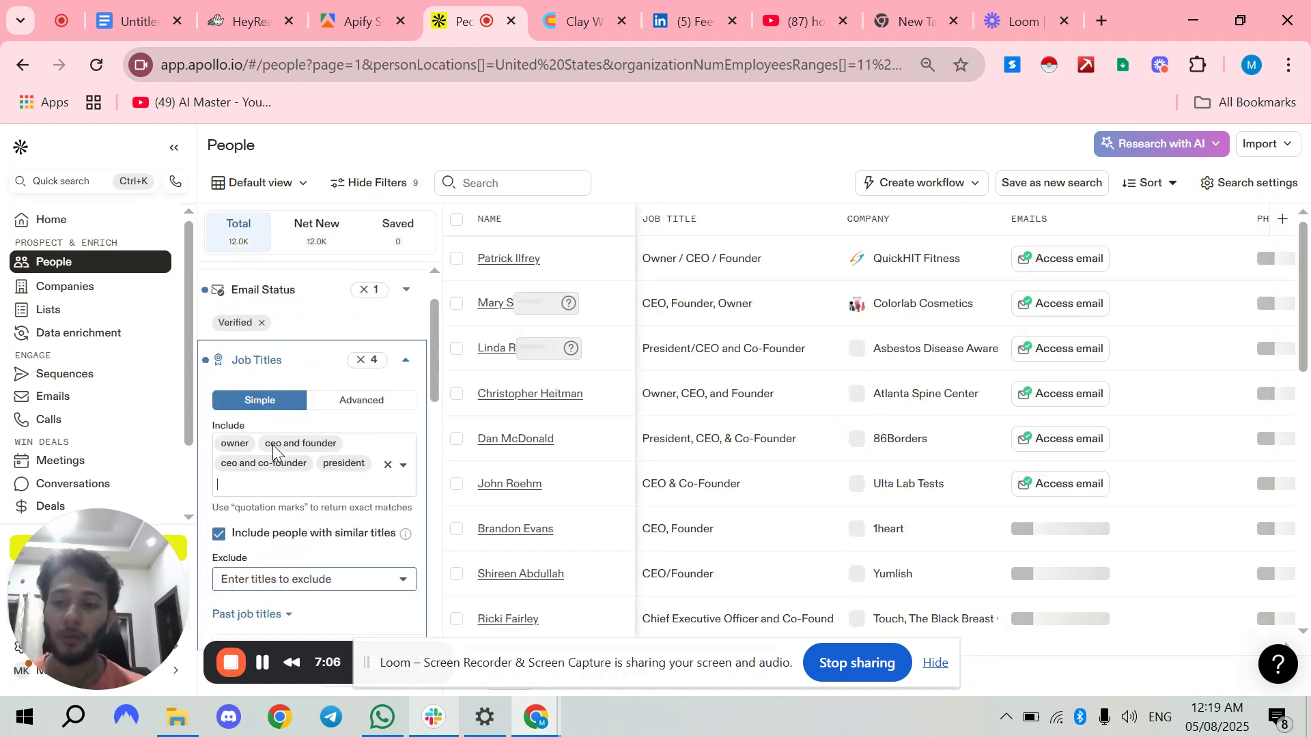
Browse the suggested titles to exclude and add manager to the excluded job titles.
{"action": "scroll", "coordinate": [272, 445], "scroll_direction": "down", "scroll_amount": 3}
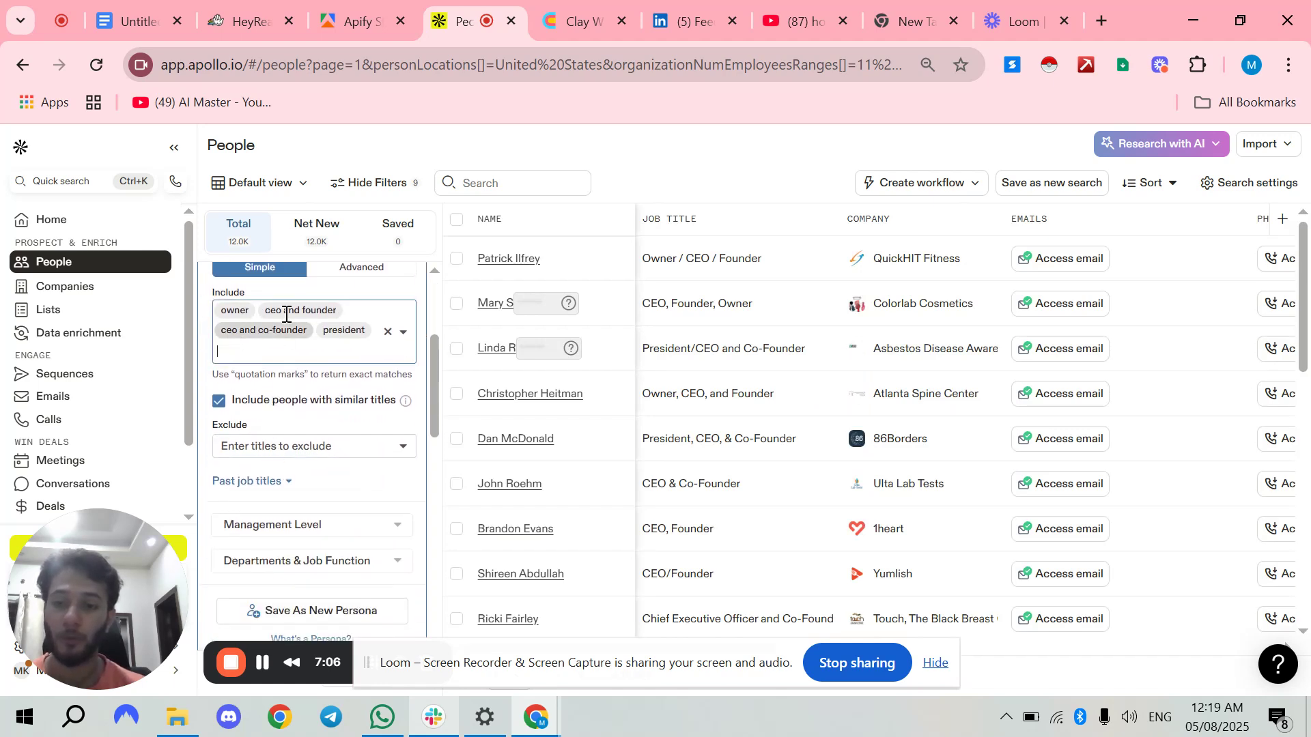
{"action": "scroll", "coordinate": [328, 417], "scroll_direction": "down", "scroll_amount": 2}
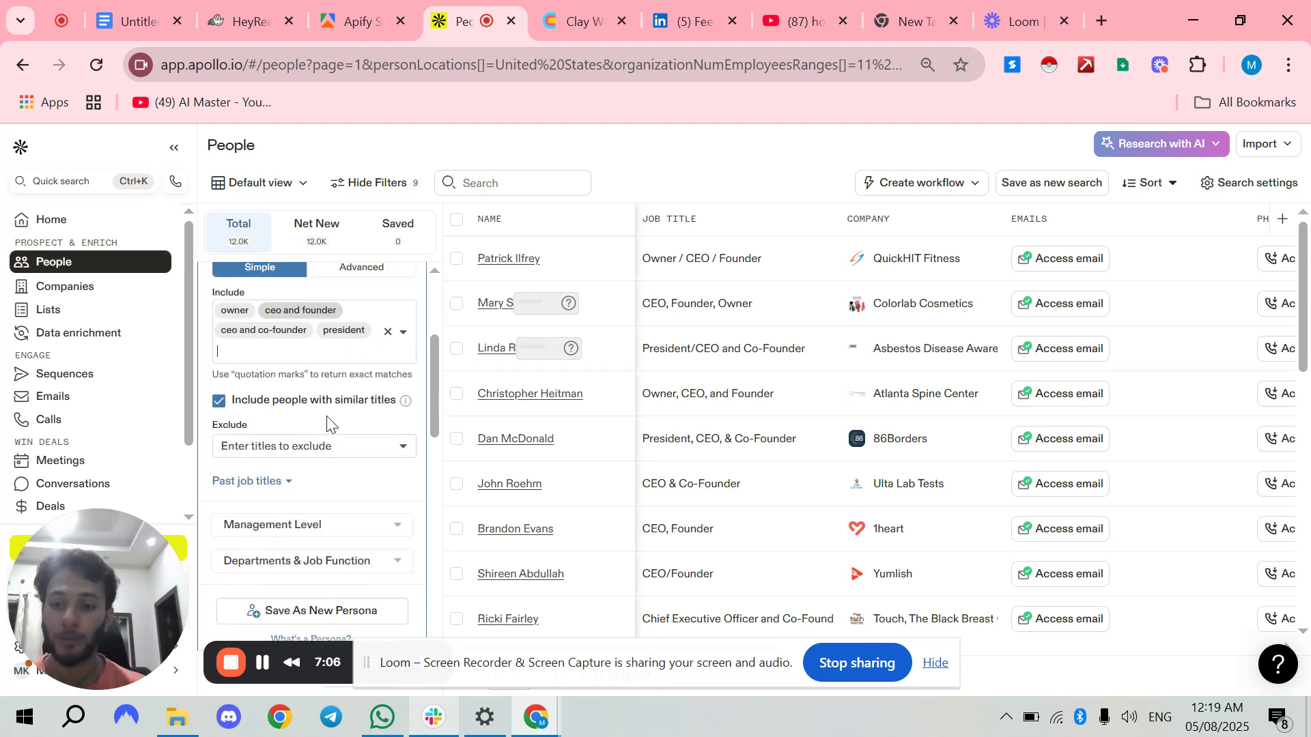
{"action": "left_click", "coordinate": [347, 451]}
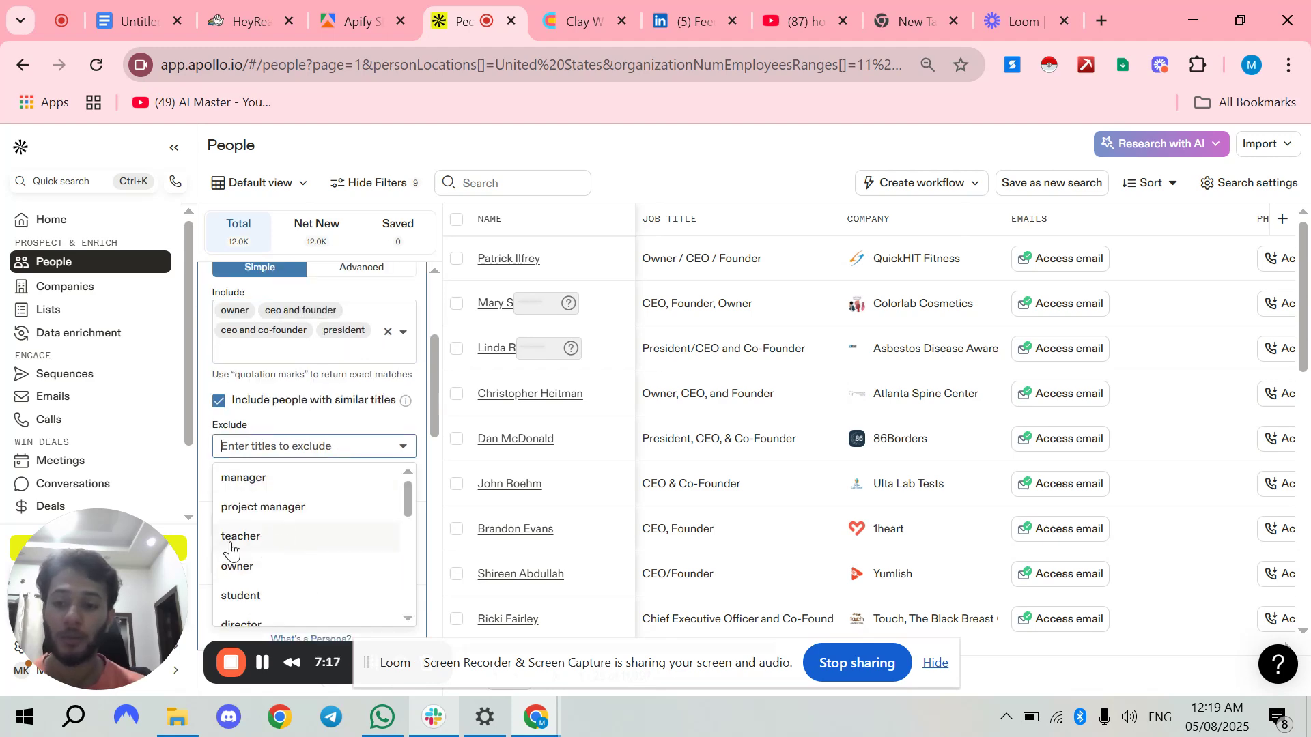
{"action": "scroll", "coordinate": [349, 537], "scroll_direction": "down", "scroll_amount": 1}
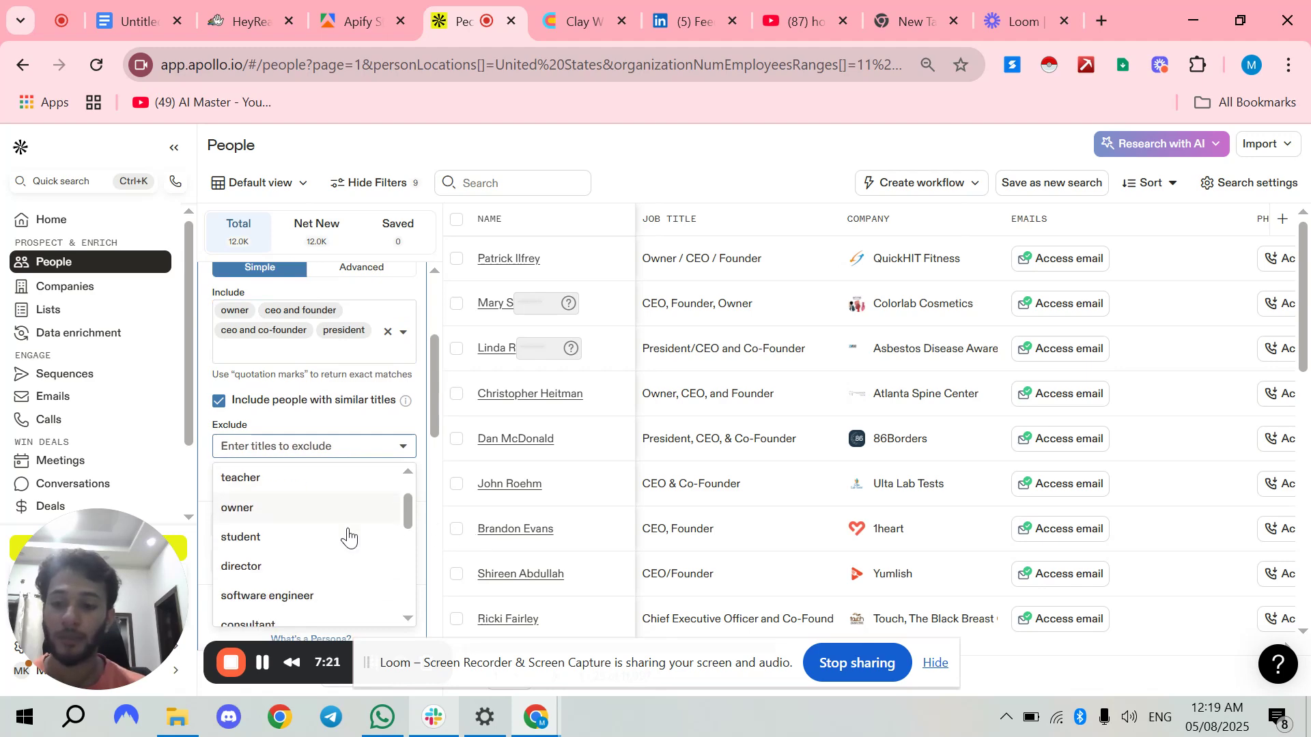
{"action": "scroll", "coordinate": [348, 536], "scroll_direction": "down", "scroll_amount": 1}
{"action": "scroll", "coordinate": [348, 537], "scroll_direction": "down", "scroll_amount": 2}
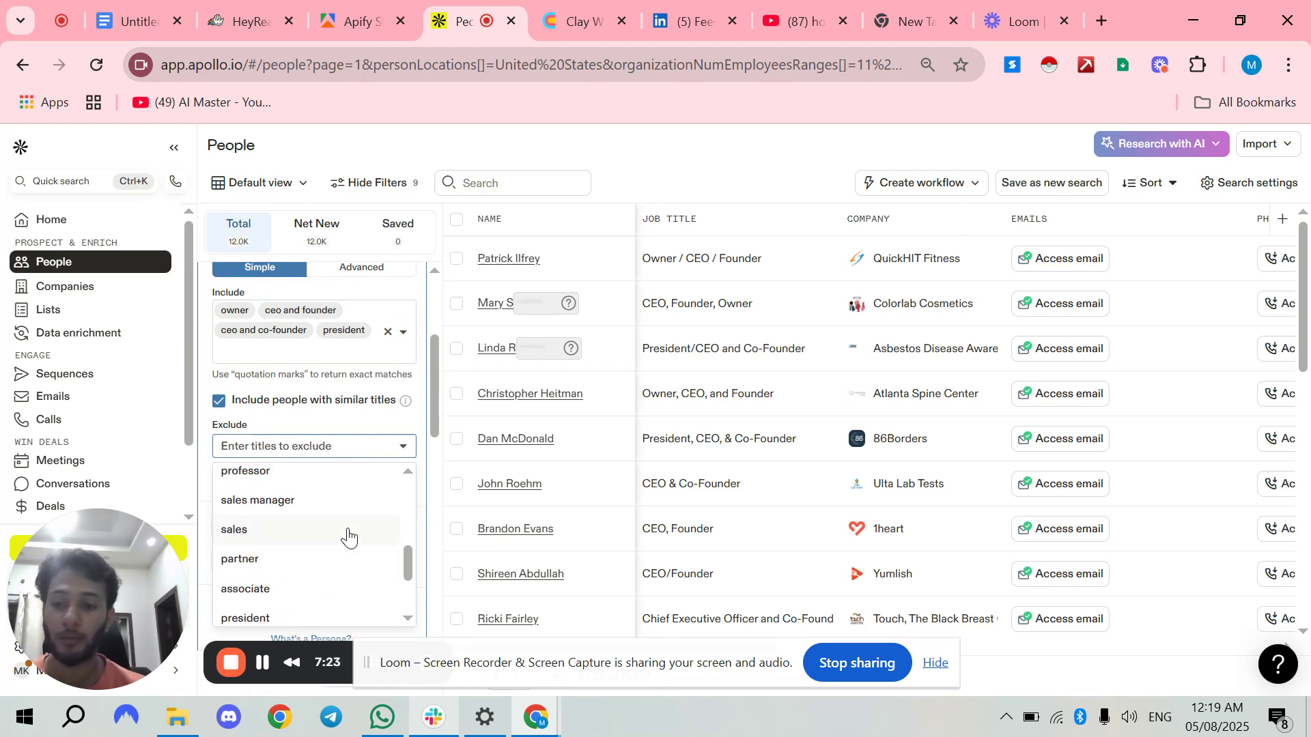
{"action": "scroll", "coordinate": [345, 535], "scroll_direction": "up", "scroll_amount": 2}
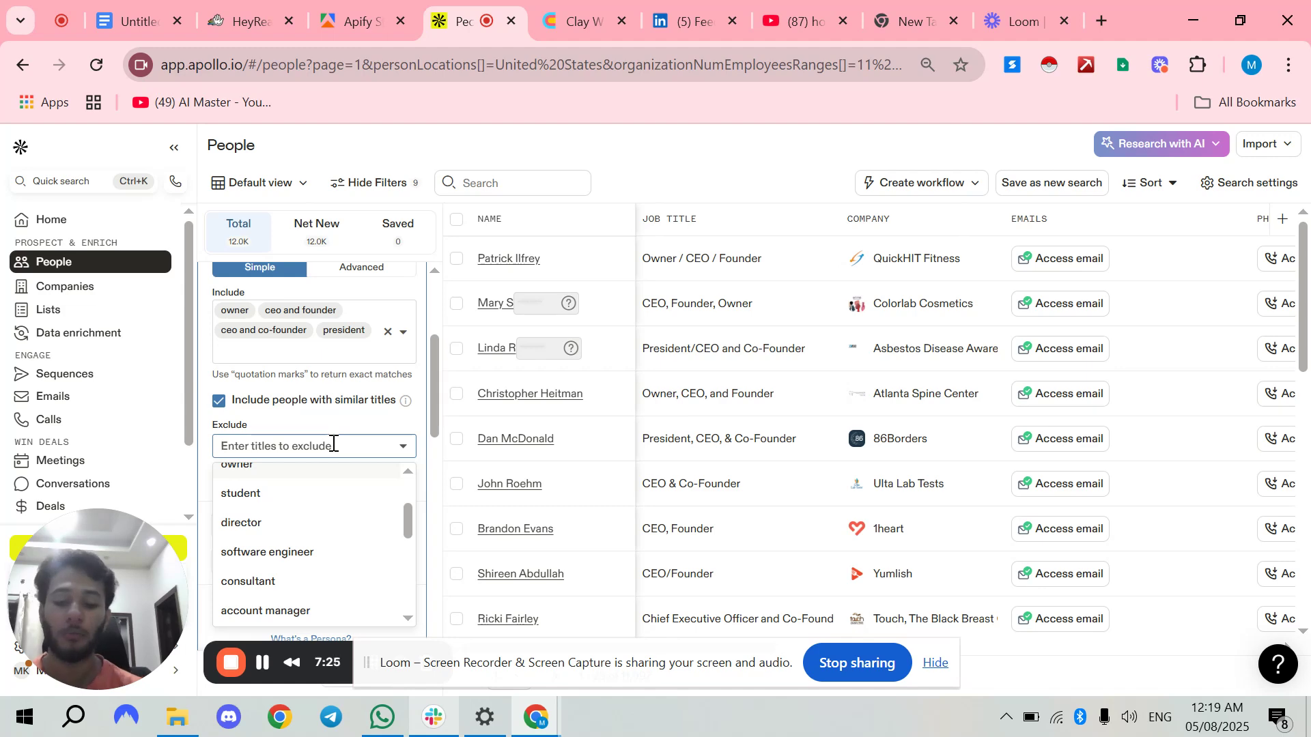
{"action": "type", "text": "manager"}
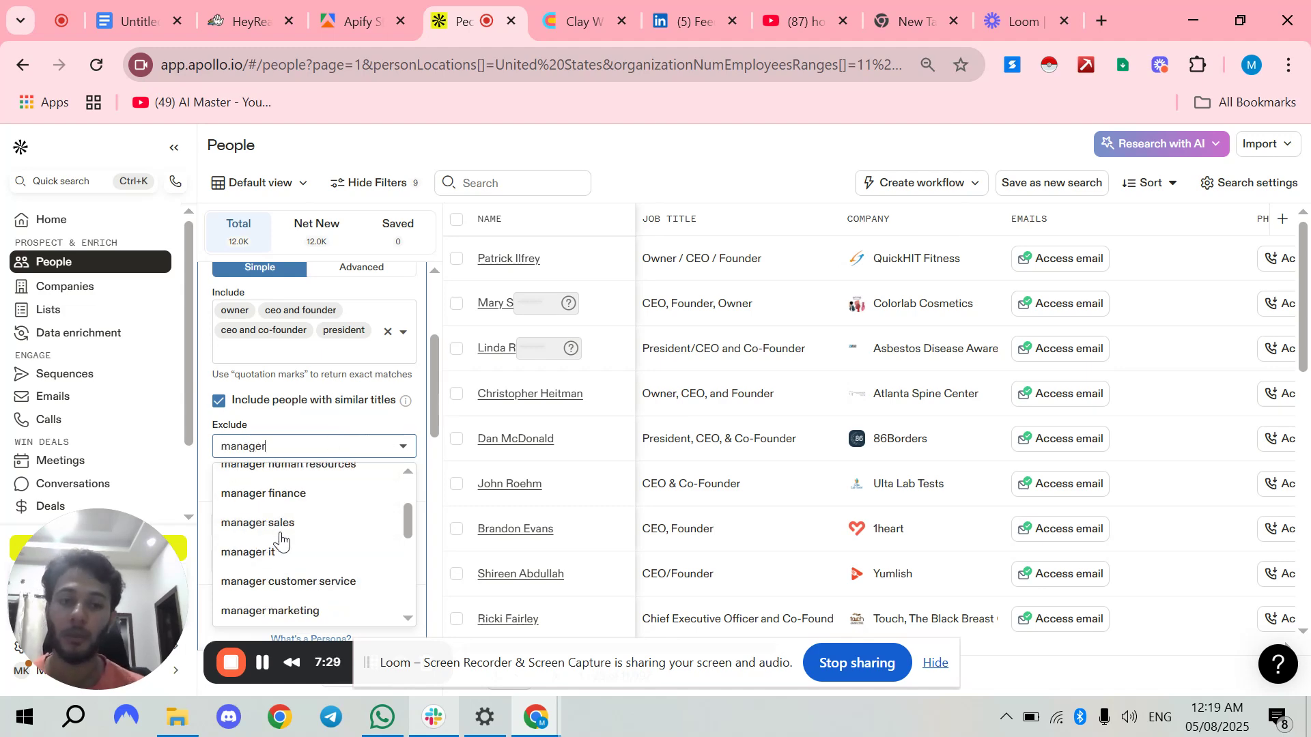
{"action": "scroll", "coordinate": [281, 542], "scroll_direction": "up", "scroll_amount": 5}
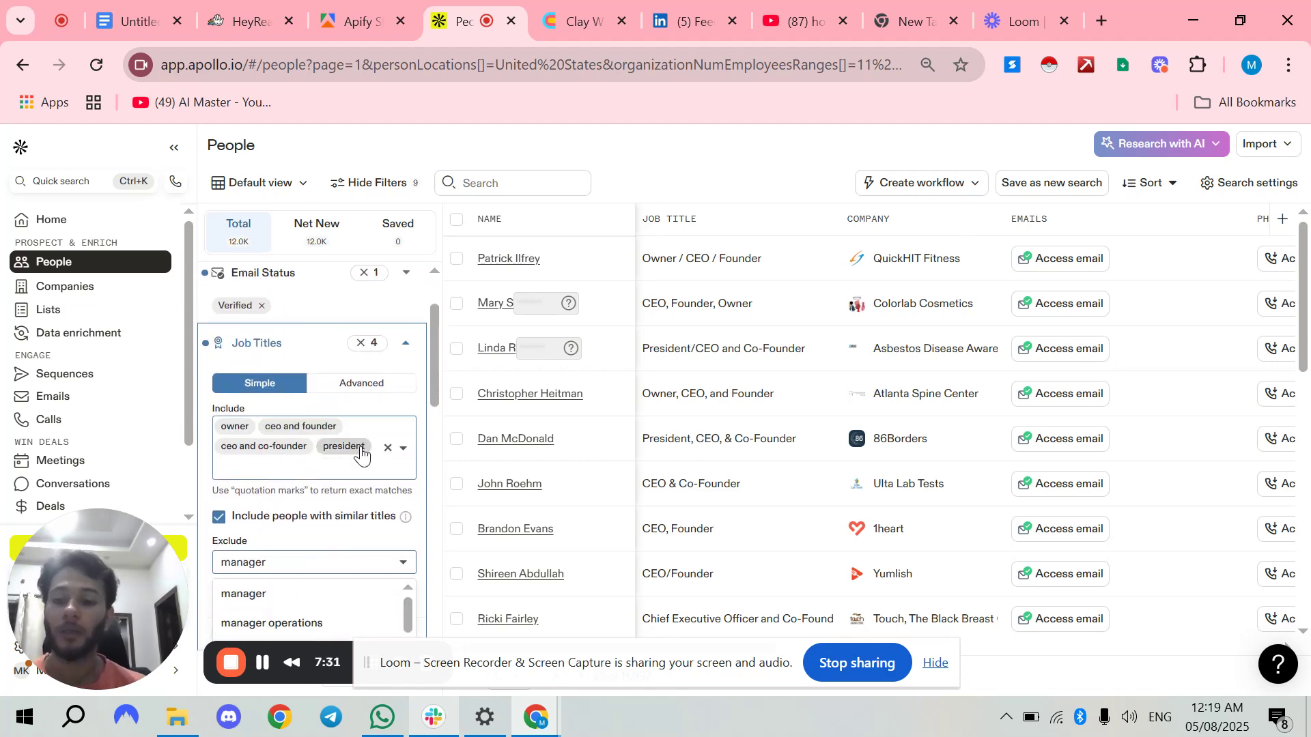
{"action": "scroll", "coordinate": [361, 454], "scroll_direction": "down", "scroll_amount": 2}
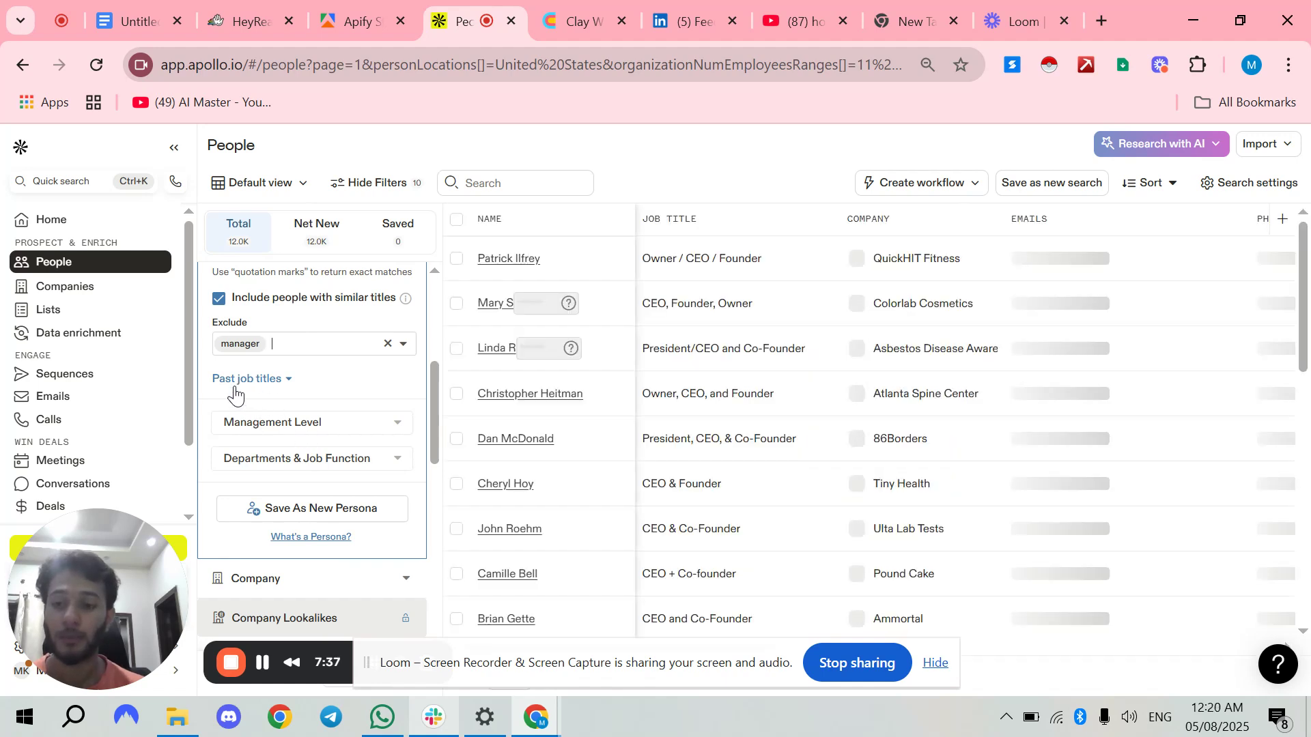
Expand the past job titles options and include vice president as a past title.
{"action": "left_click", "coordinate": [287, 386]}
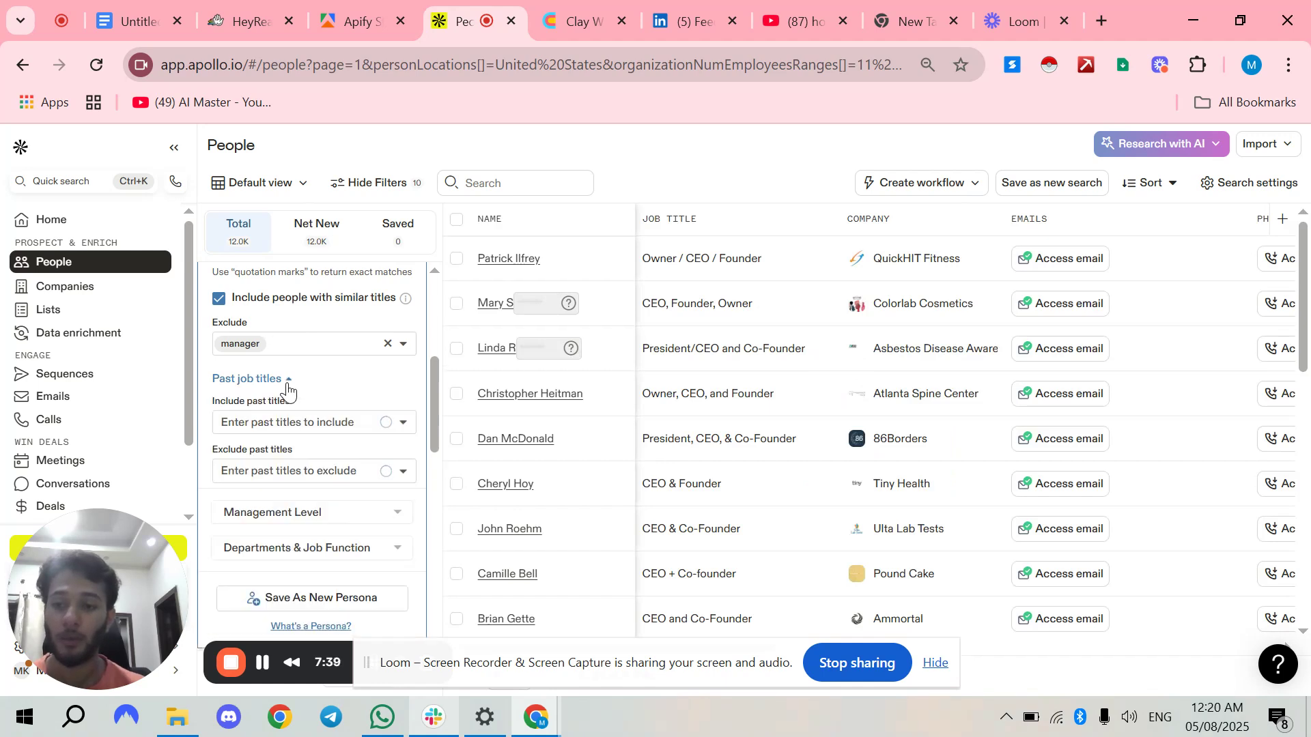
{"action": "left_click", "coordinate": [311, 421]}
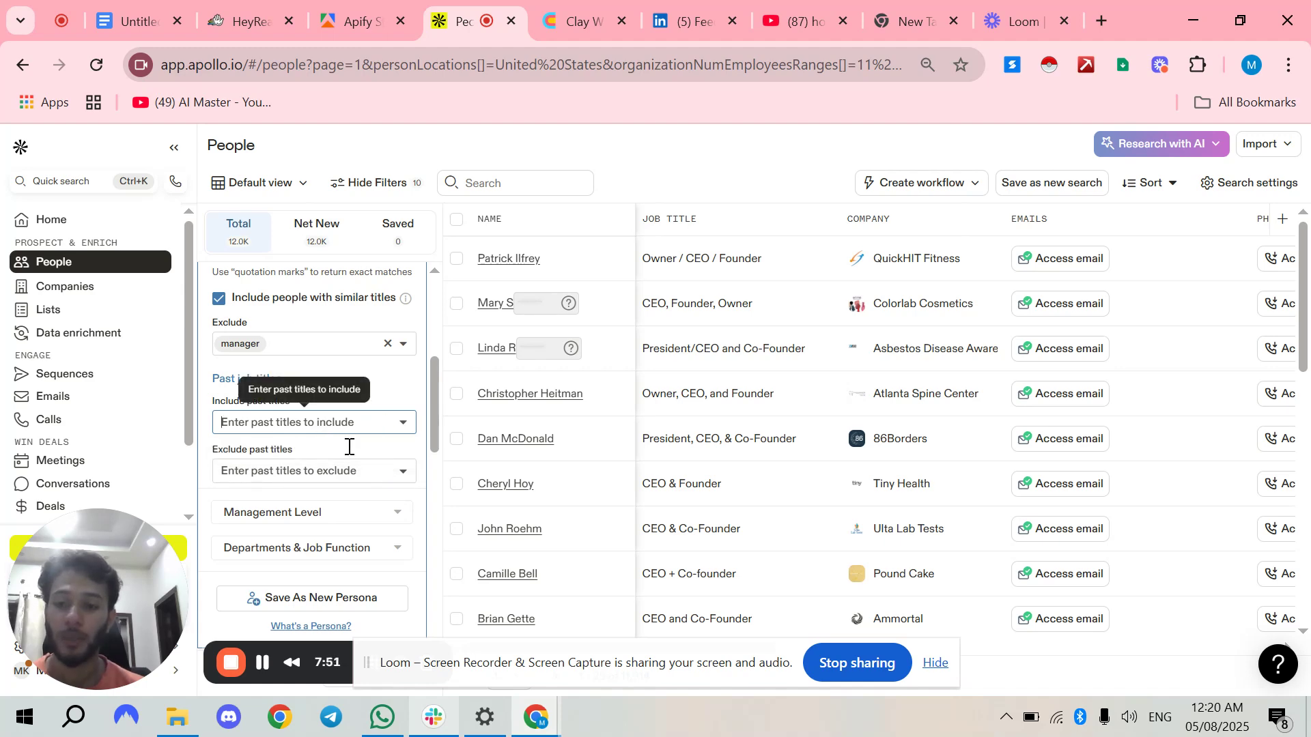
{"action": "left_click", "coordinate": [358, 398]}
{"action": "left_click", "coordinate": [342, 427]}
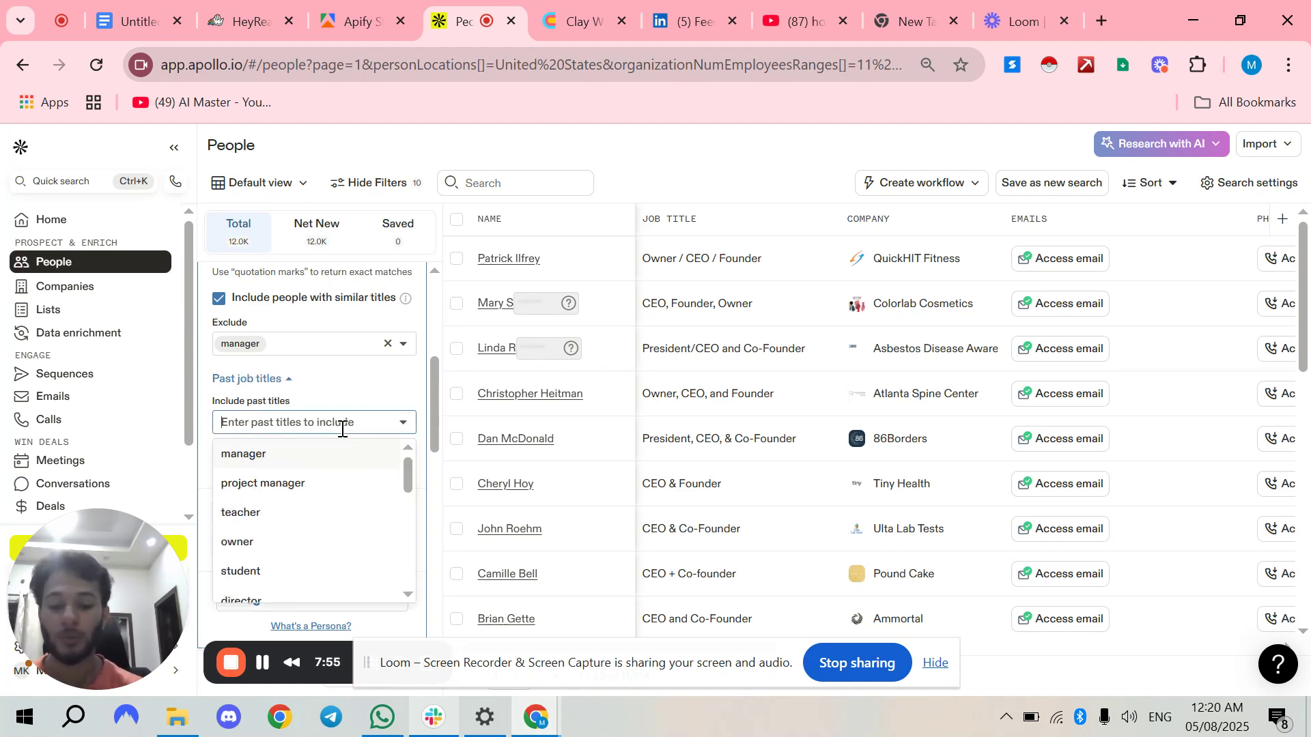
{"action": "type", "text": "vice presi"}
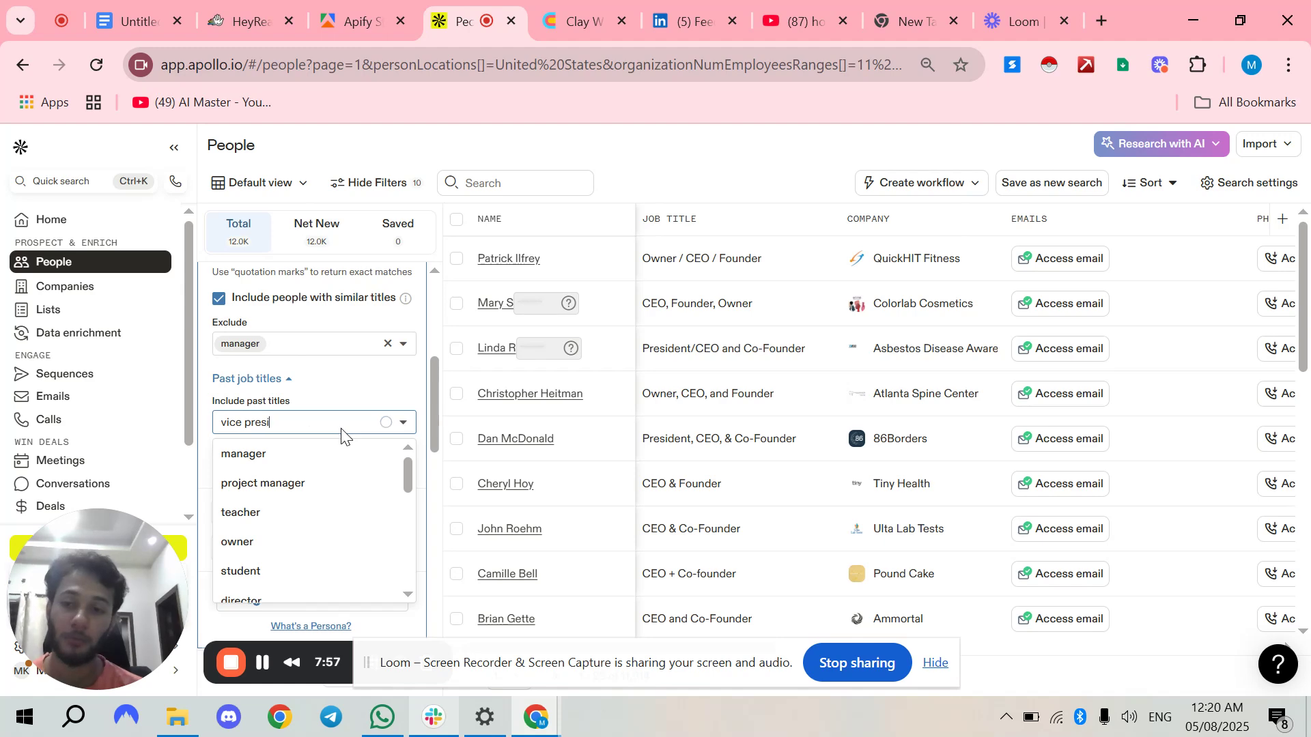
{"action": "type", "text": "dent"}
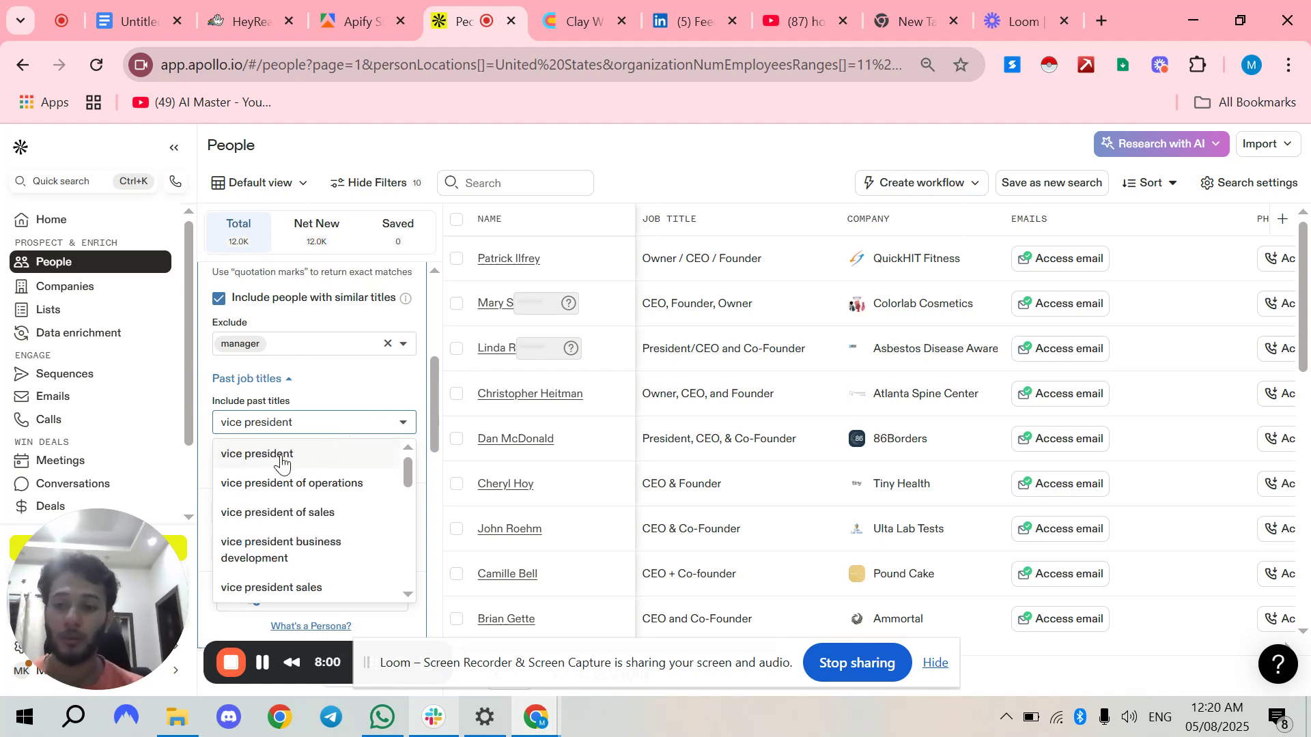
{"action": "left_click", "coordinate": [280, 462]}
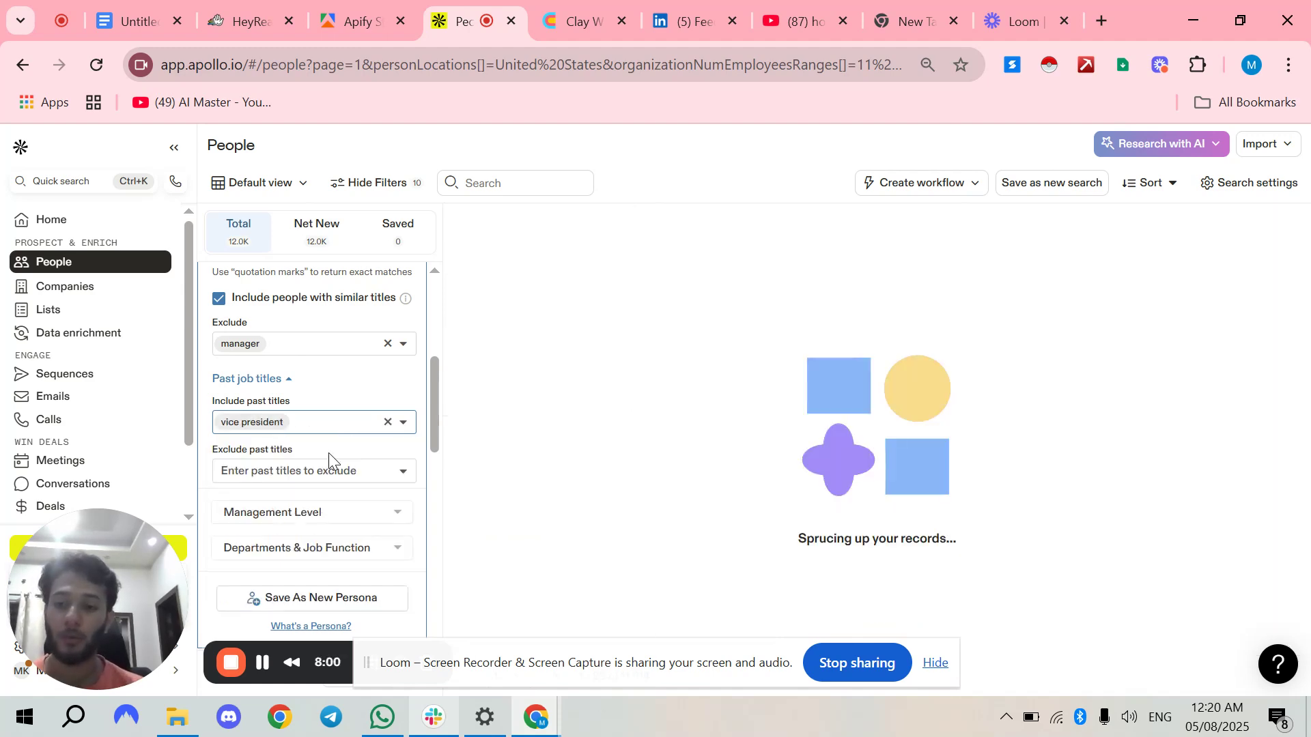
{"action": "scroll", "coordinate": [330, 462], "scroll_direction": "up", "scroll_amount": 2}
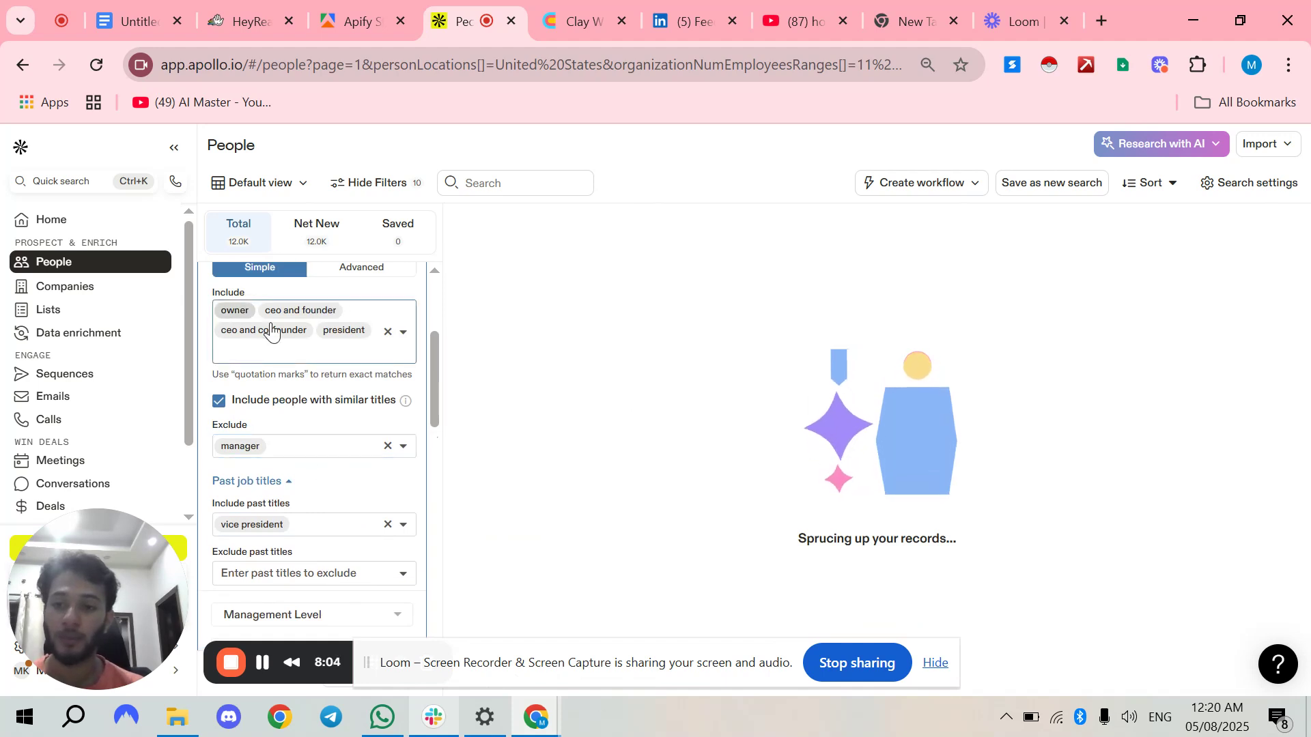
{"action": "scroll", "coordinate": [333, 452], "scroll_direction": "down", "scroll_amount": 2}
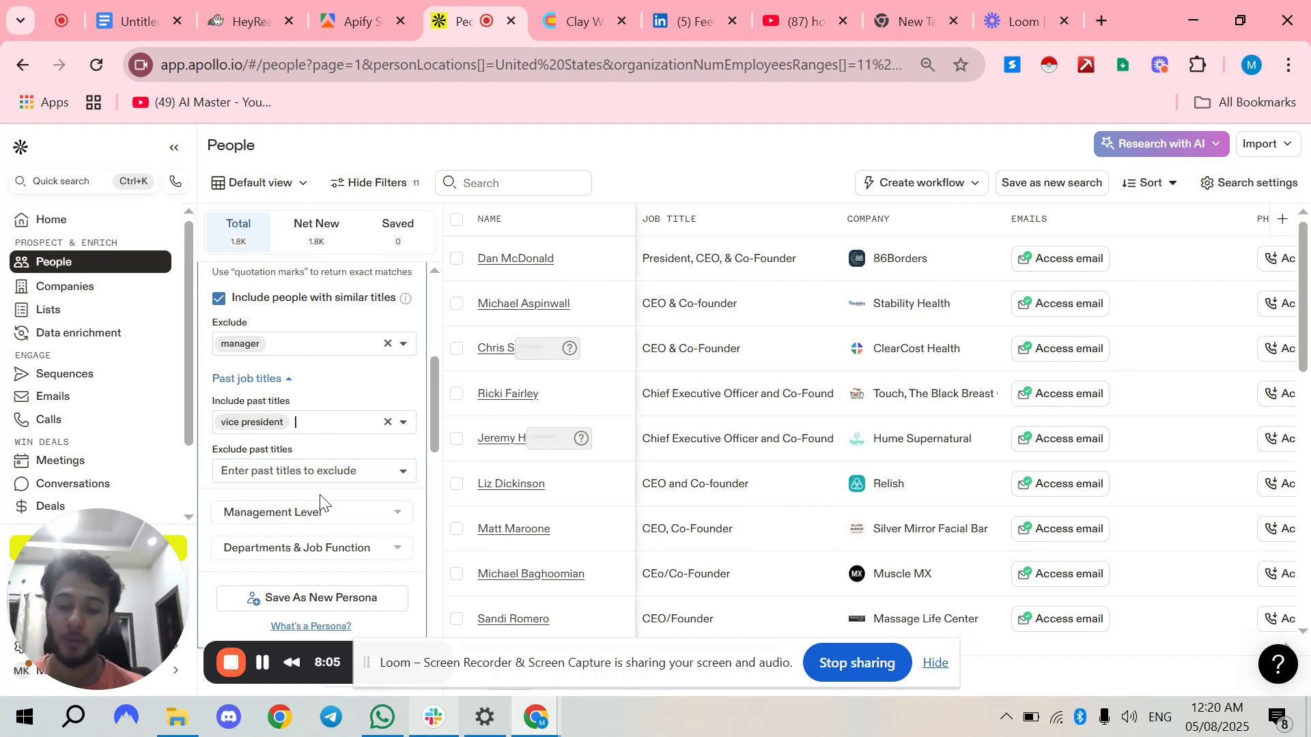
Expand the Management Level filter and select Owner, Founder, C suite, Partner and Vp.
{"action": "scroll", "coordinate": [362, 480], "scroll_direction": "down", "scroll_amount": 2}
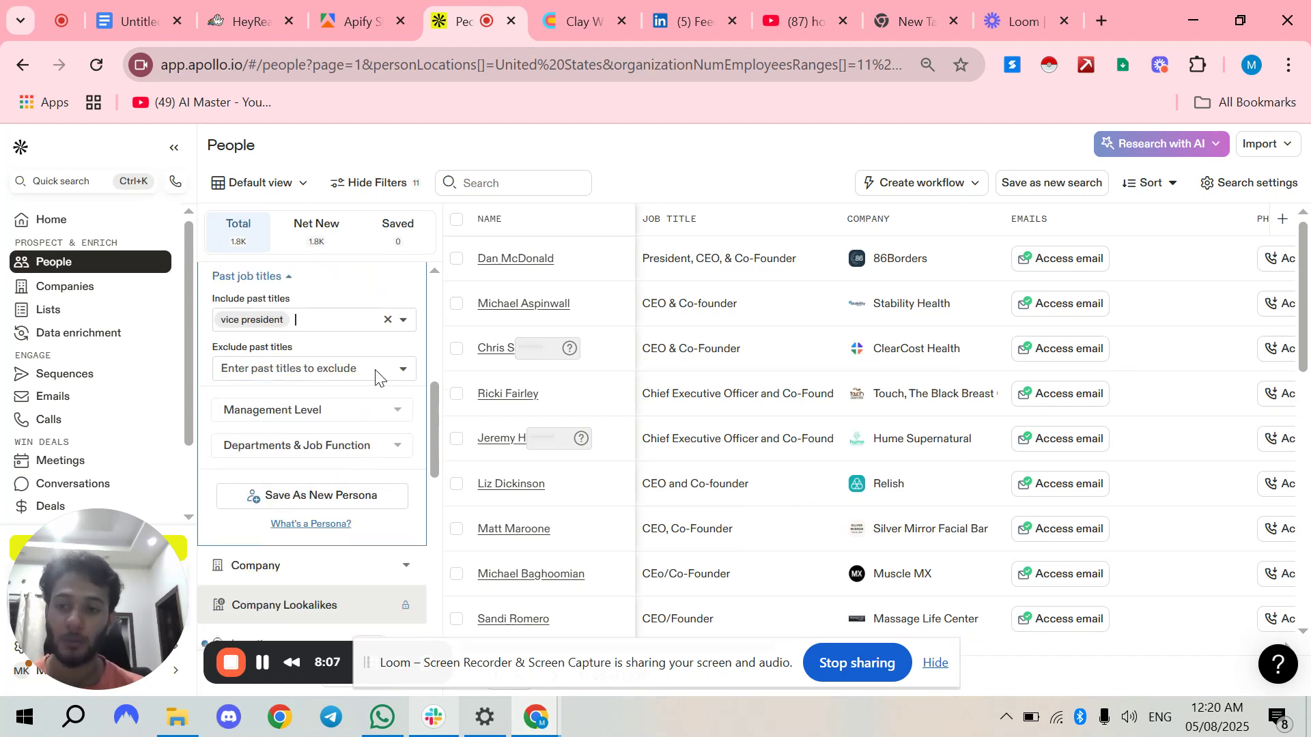
{"action": "scroll", "coordinate": [366, 433], "scroll_direction": "down", "scroll_amount": 2}
{"action": "scroll", "coordinate": [367, 434], "scroll_direction": "up", "scroll_amount": 2}
{"action": "left_click", "coordinate": [291, 381]}
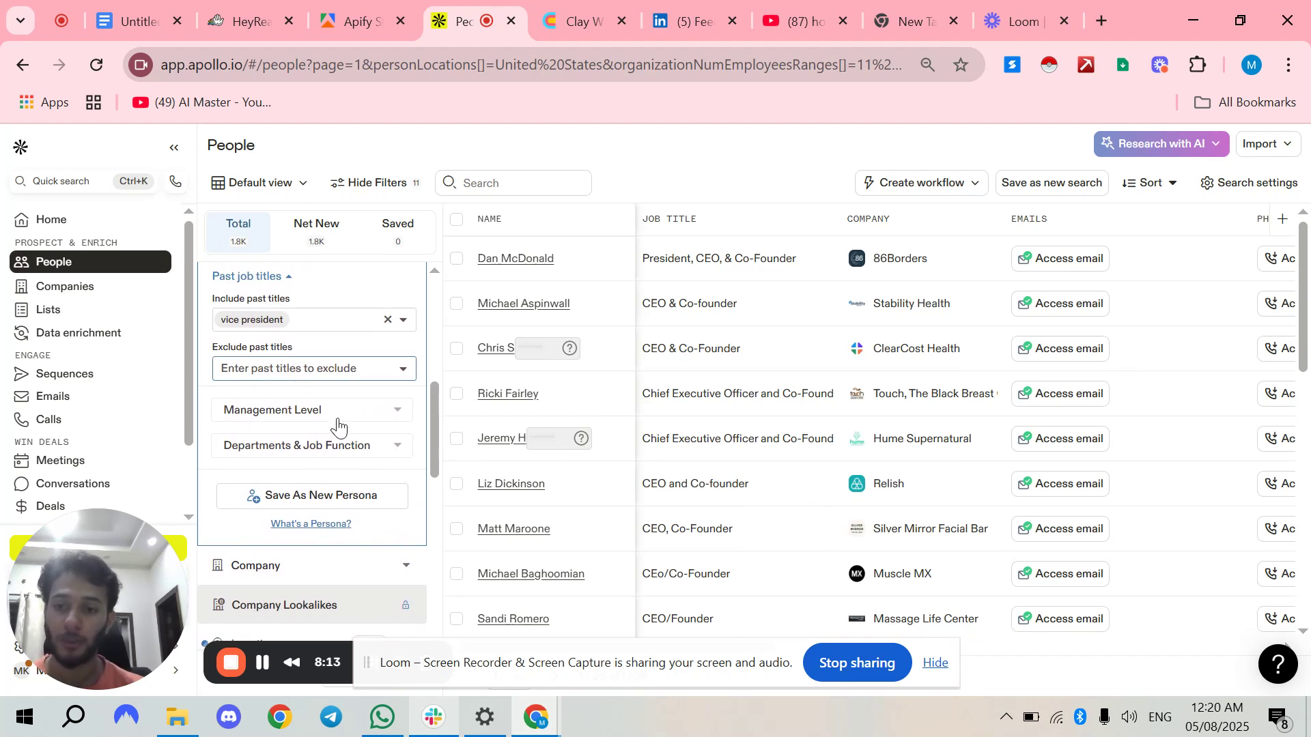
{"action": "scroll", "coordinate": [394, 409], "scroll_direction": "down", "scroll_amount": 2}
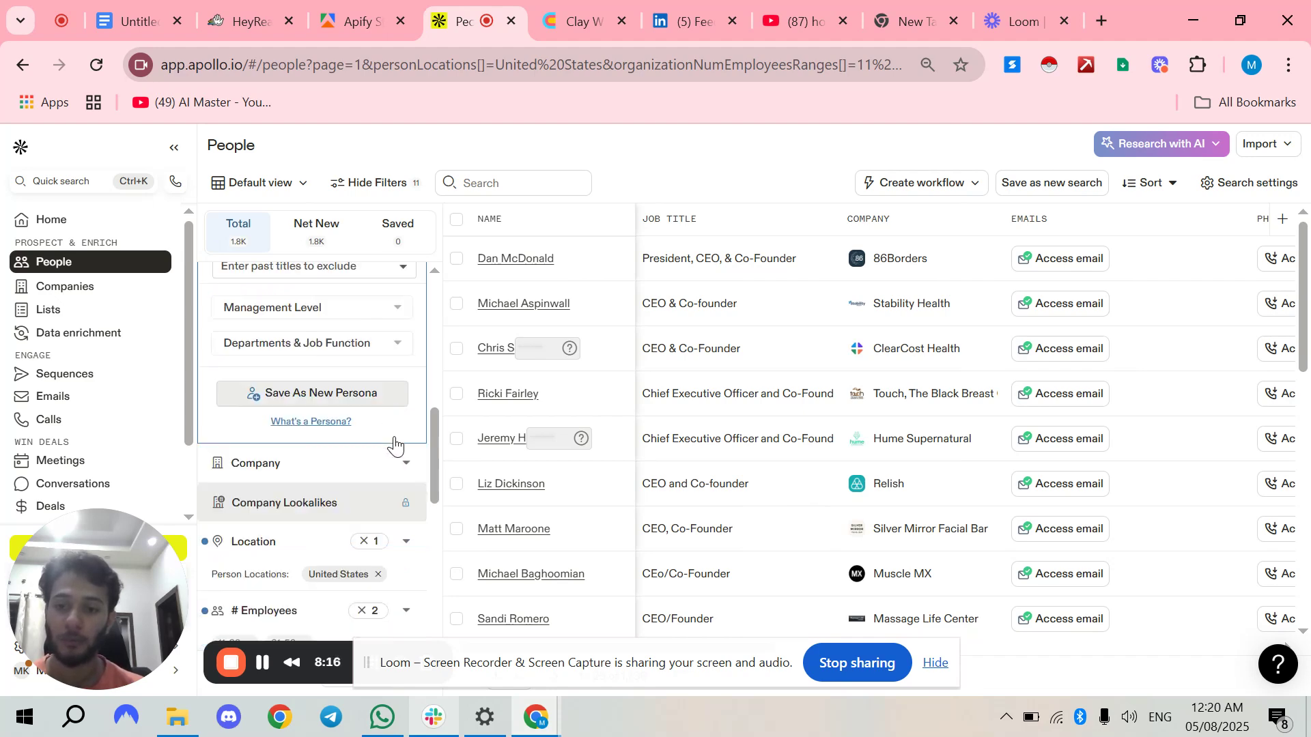
{"action": "scroll", "coordinate": [395, 445], "scroll_direction": "up", "scroll_amount": 2}
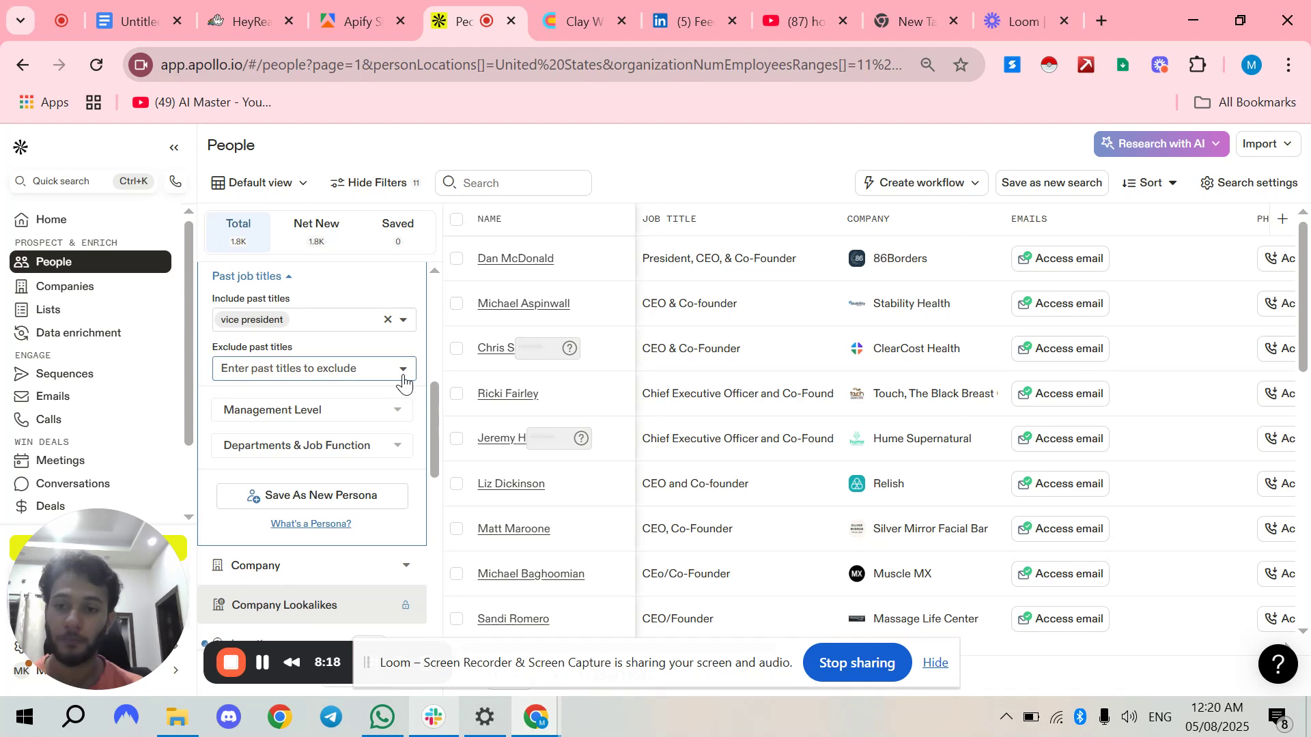
{"action": "left_click", "coordinate": [395, 410]}
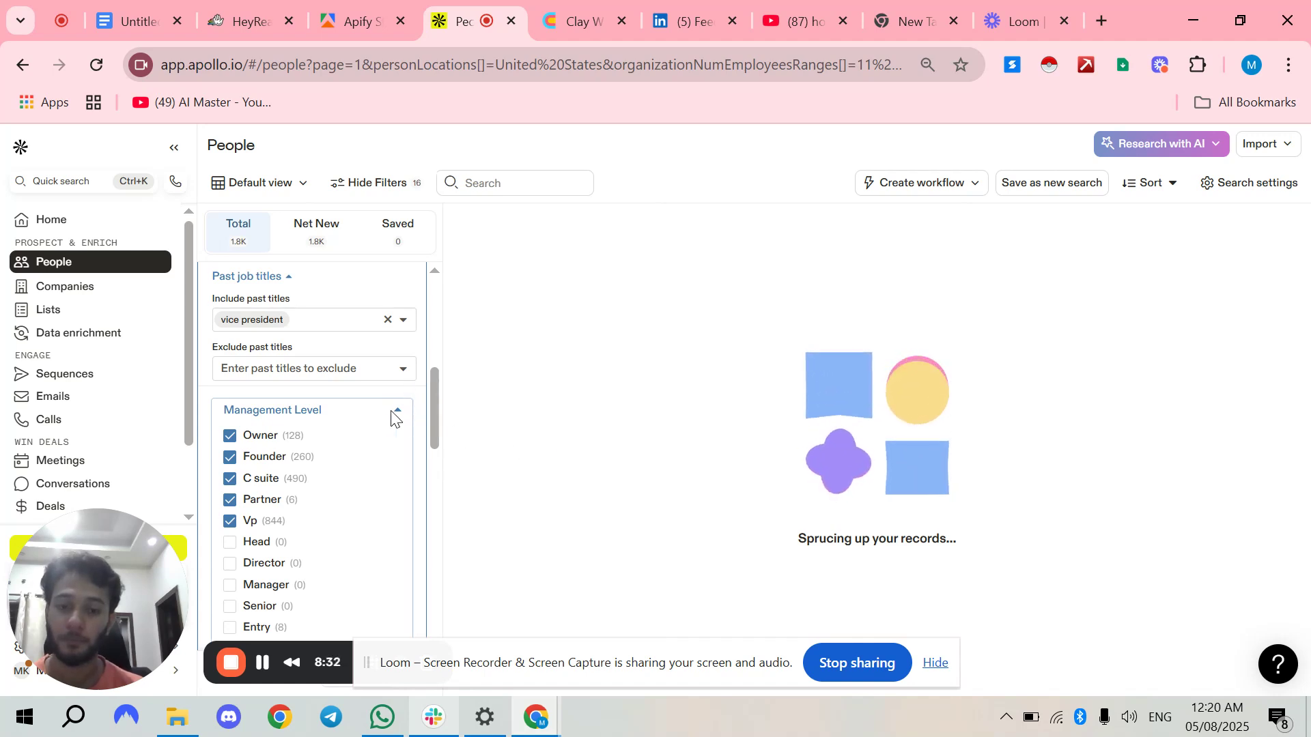
Highlight the total number of matching people below the results and collapse the Management Level filter.
{"action": "left_click", "coordinate": [934, 663]}
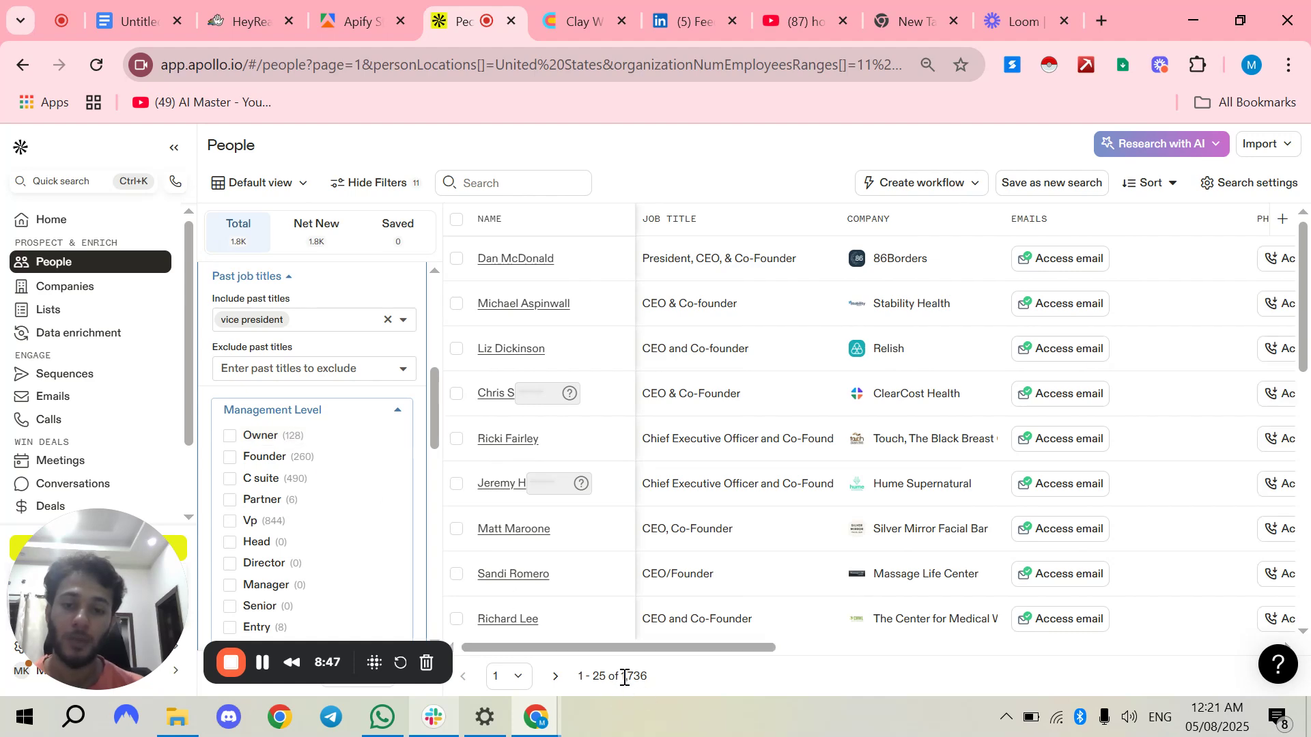
{"action": "left_click_drag", "start_coordinate": [623, 676], "coordinate": [646, 677]}
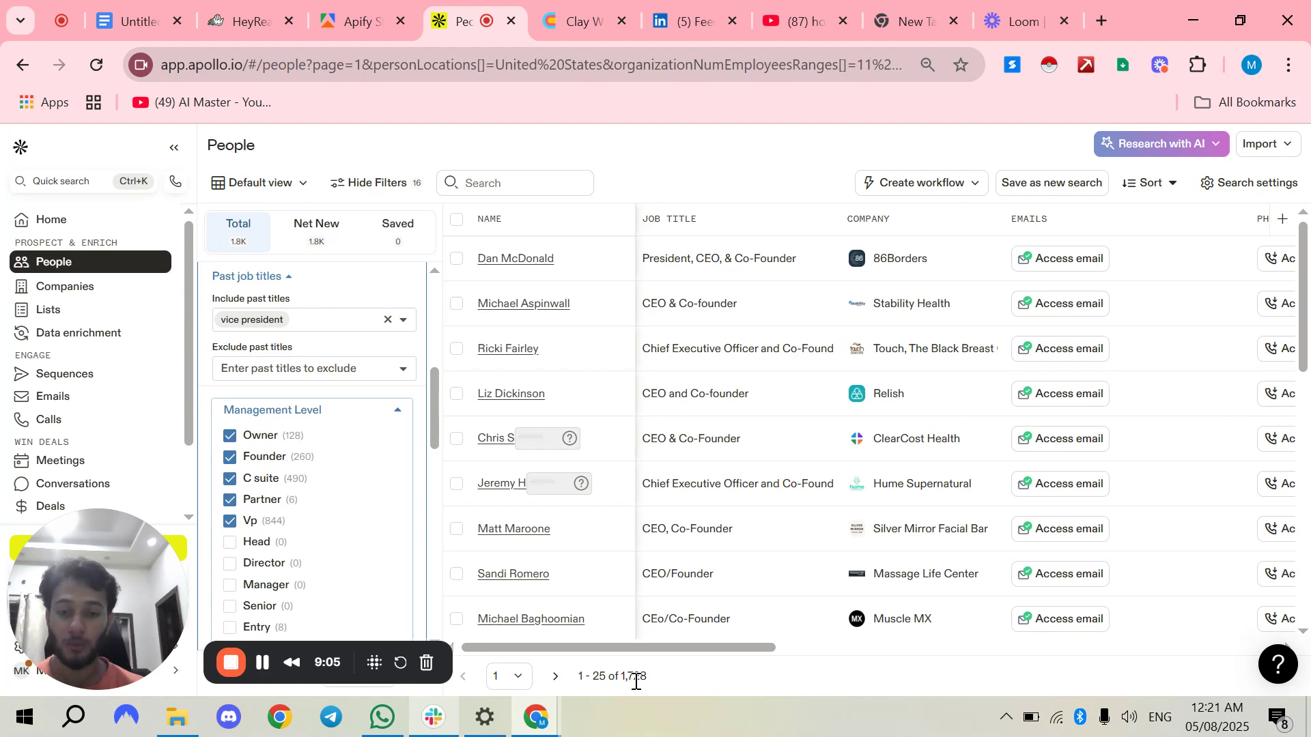
{"action": "left_click", "coordinate": [399, 418]}
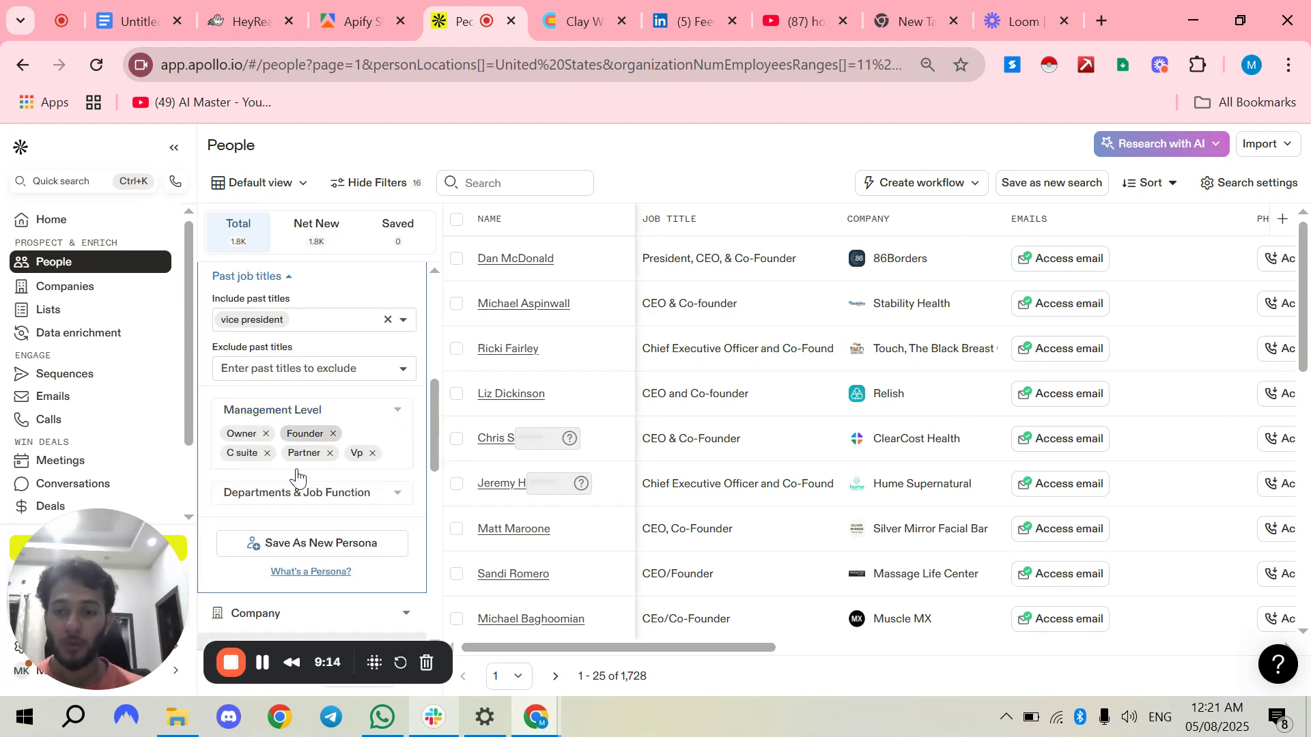
Review the applied filters from Email Status and Job Titles through Management Level to Location, # Employees and Industry & Keywords.
{"action": "scroll", "coordinate": [369, 539], "scroll_direction": "down", "scroll_amount": 1}
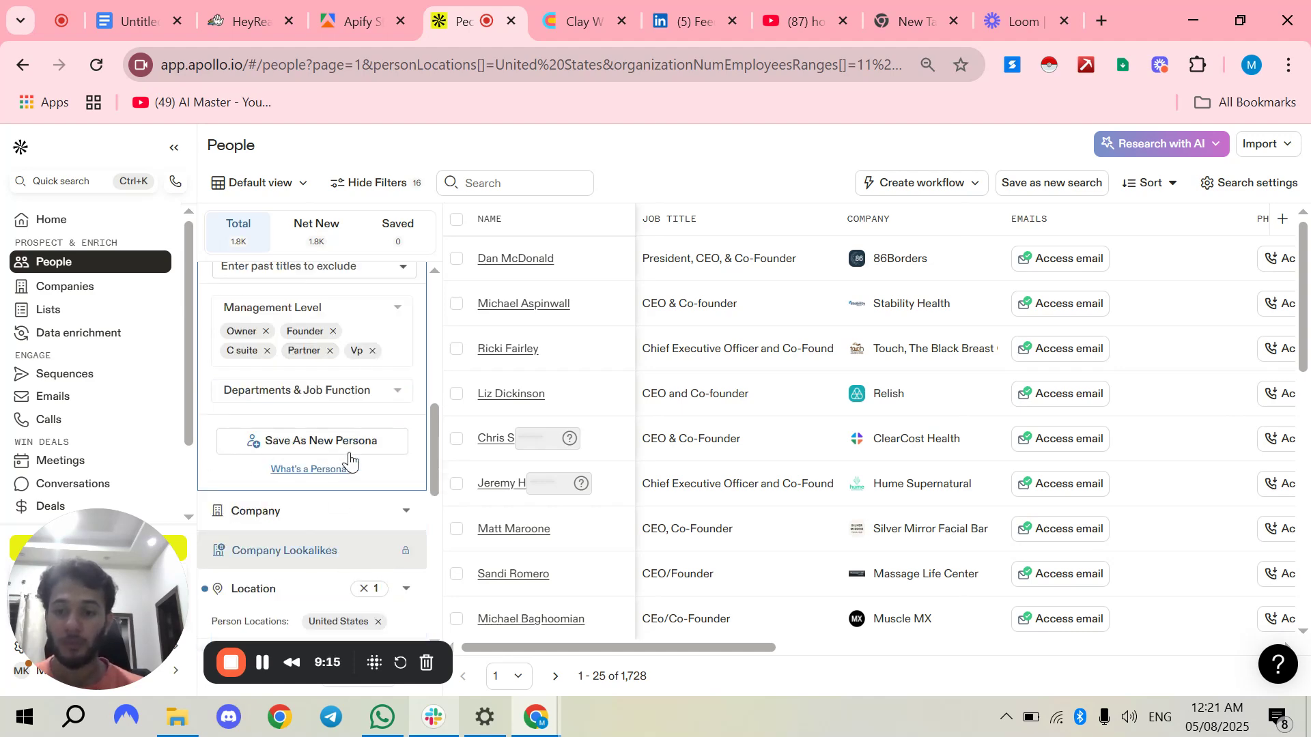
{"action": "scroll", "coordinate": [364, 486], "scroll_direction": "up", "scroll_amount": 5}
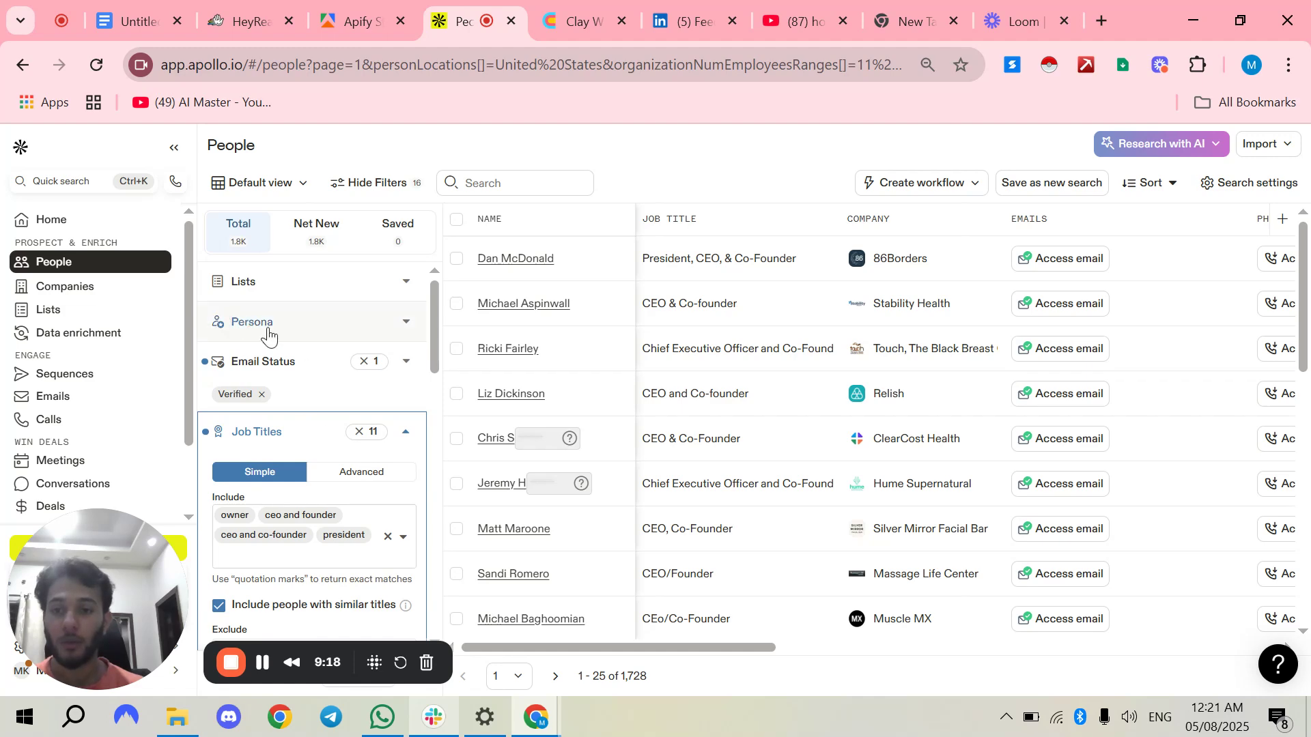
{"action": "scroll", "coordinate": [344, 394], "scroll_direction": "down", "scroll_amount": 3}
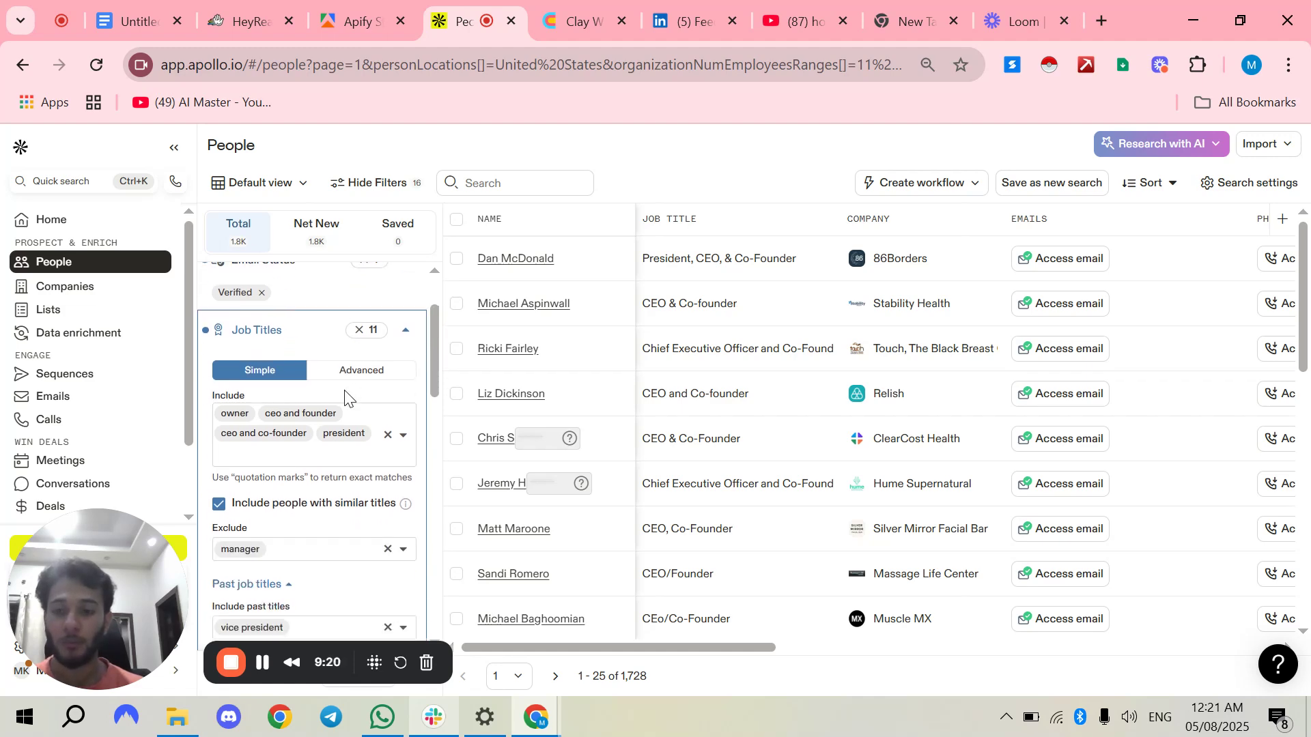
{"action": "scroll", "coordinate": [321, 519], "scroll_direction": "down", "scroll_amount": 2}
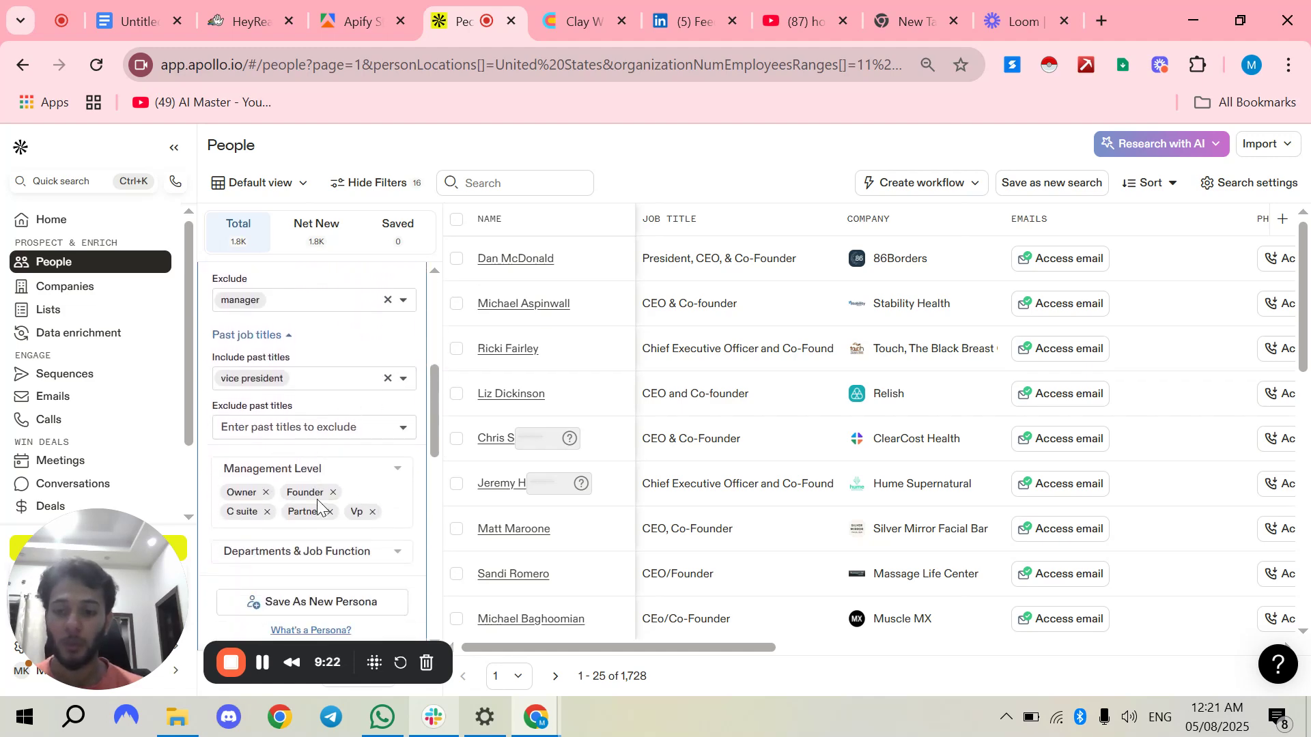
{"action": "scroll", "coordinate": [372, 362], "scroll_direction": "up", "scroll_amount": 2}
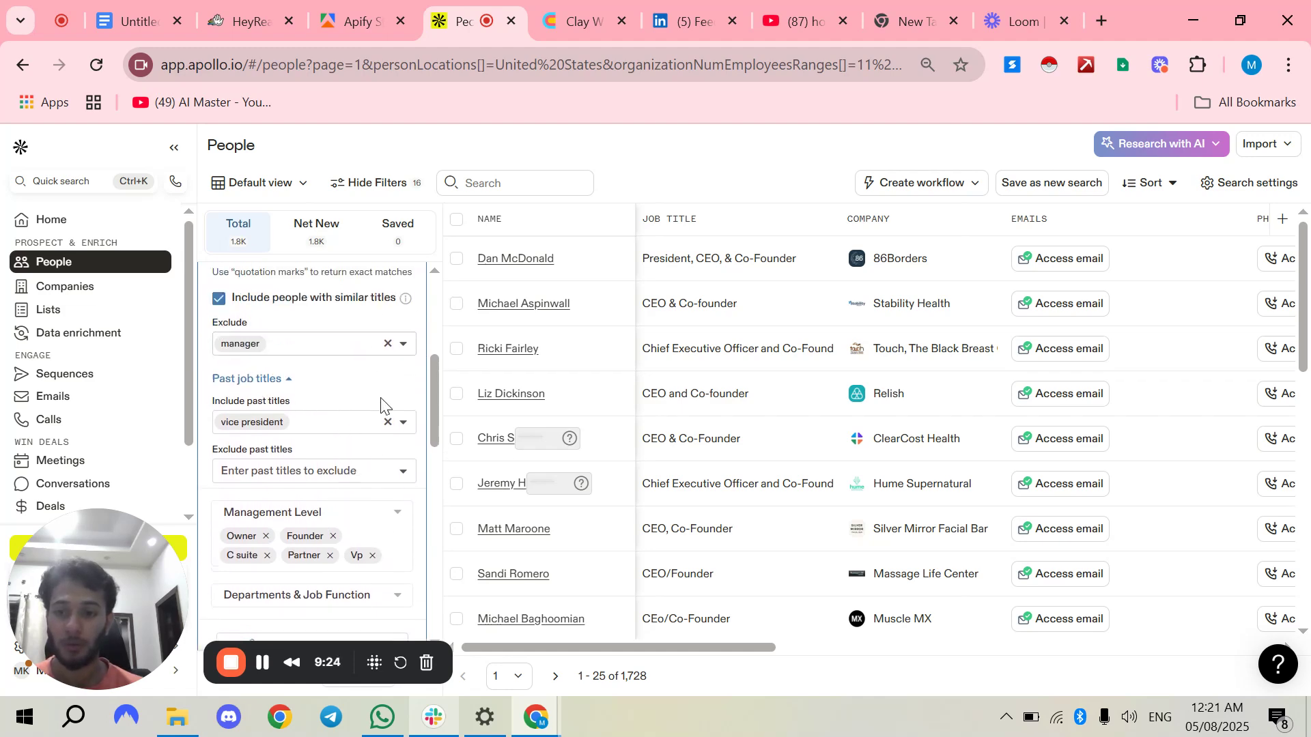
{"action": "scroll", "coordinate": [322, 567], "scroll_direction": "down", "scroll_amount": 1}
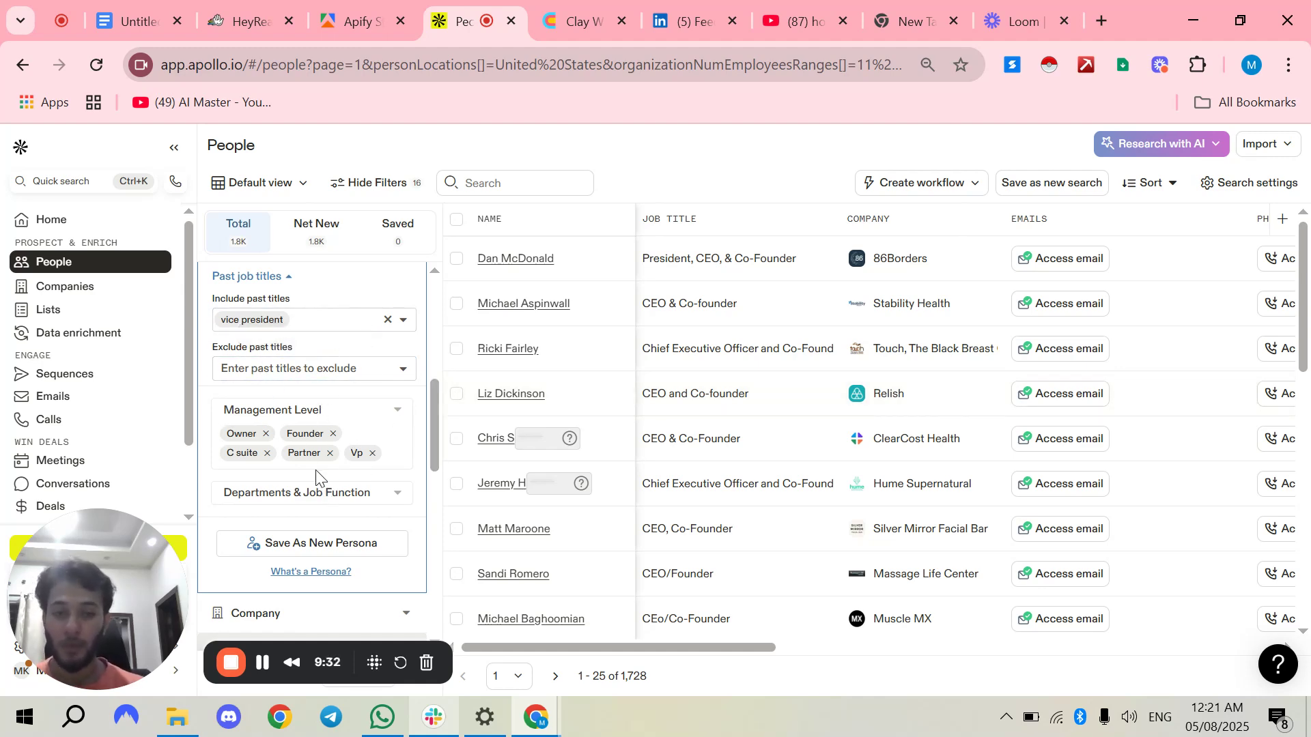
{"action": "scroll", "coordinate": [317, 475], "scroll_direction": "down", "scroll_amount": 2}
{"action": "scroll", "coordinate": [316, 474], "scroll_direction": "down", "scroll_amount": 2}
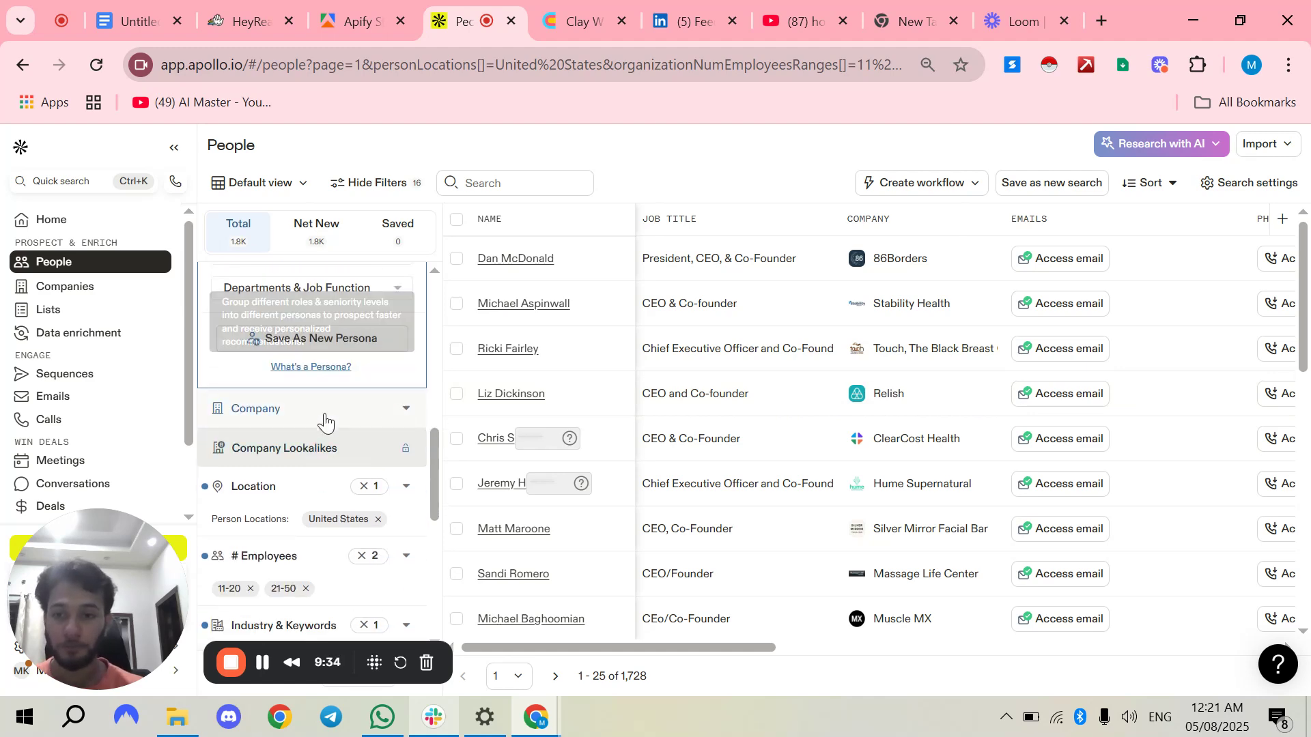
Expand the Company filter and look over its company matching options and the filters that follow it.
{"action": "left_click", "coordinate": [324, 409]}
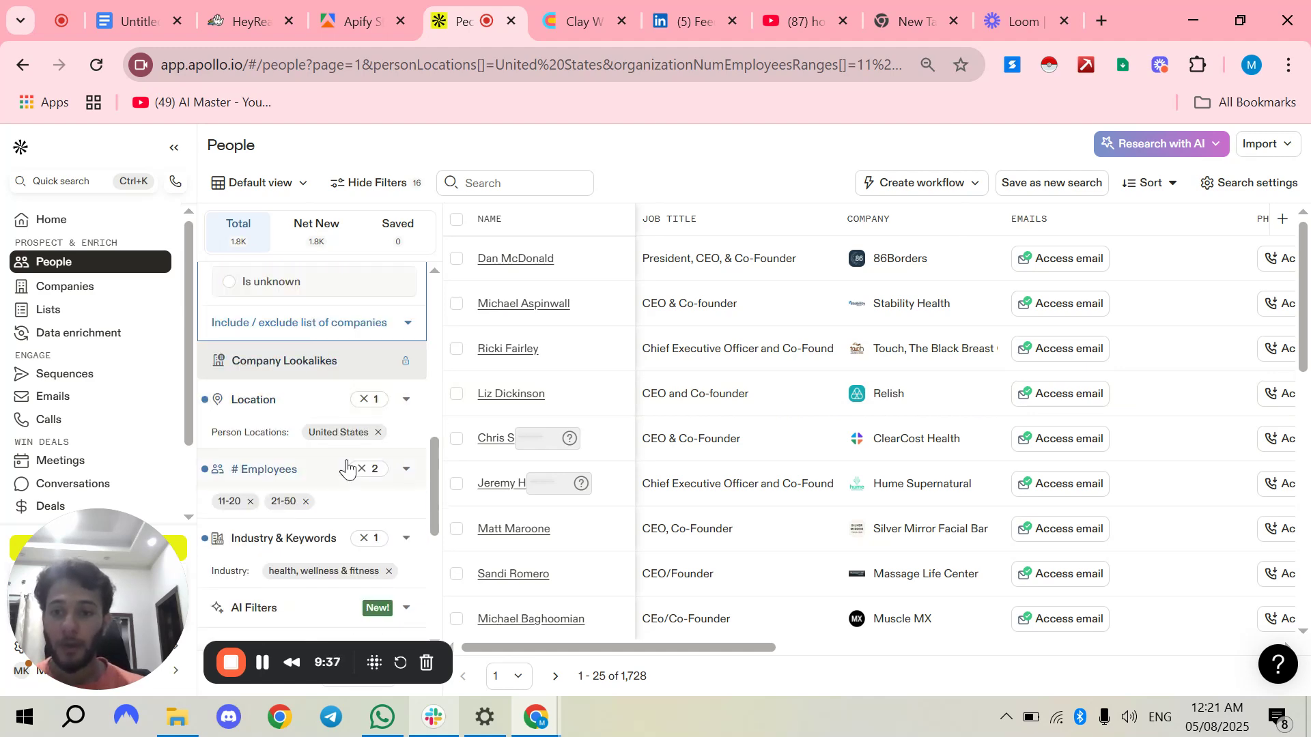
{"action": "scroll", "coordinate": [346, 469], "scroll_direction": "up", "scroll_amount": 2}
{"action": "scroll", "coordinate": [346, 474], "scroll_direction": "down", "scroll_amount": 2}
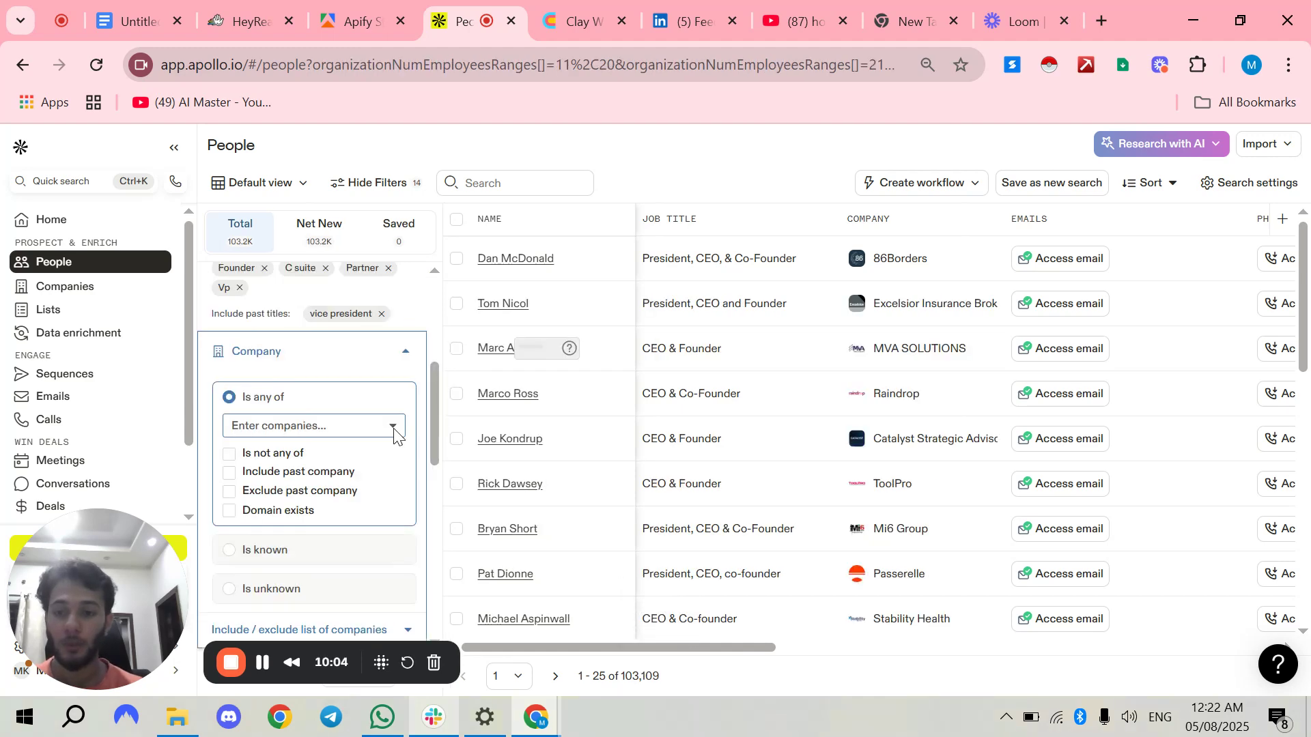
{"action": "scroll", "coordinate": [395, 437], "scroll_direction": "down", "scroll_amount": 2}
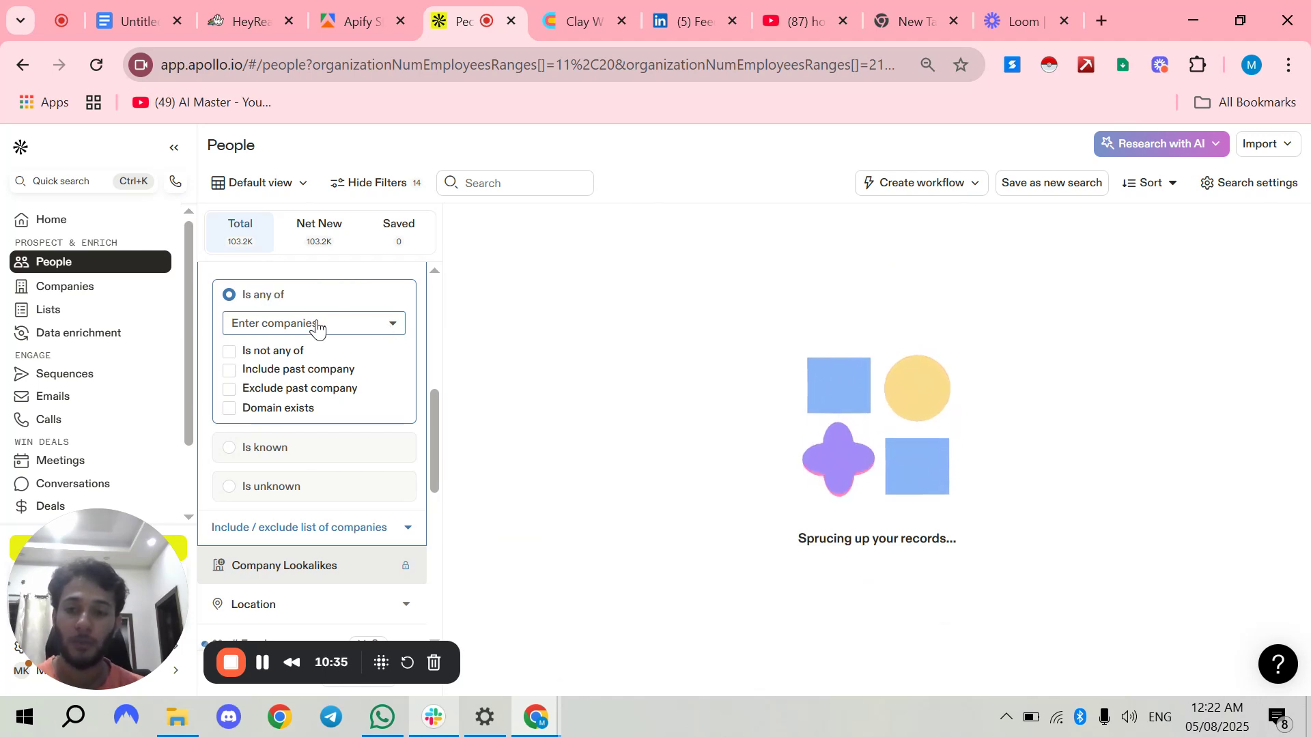
{"action": "scroll", "coordinate": [364, 403], "scroll_direction": "down", "scroll_amount": 3}
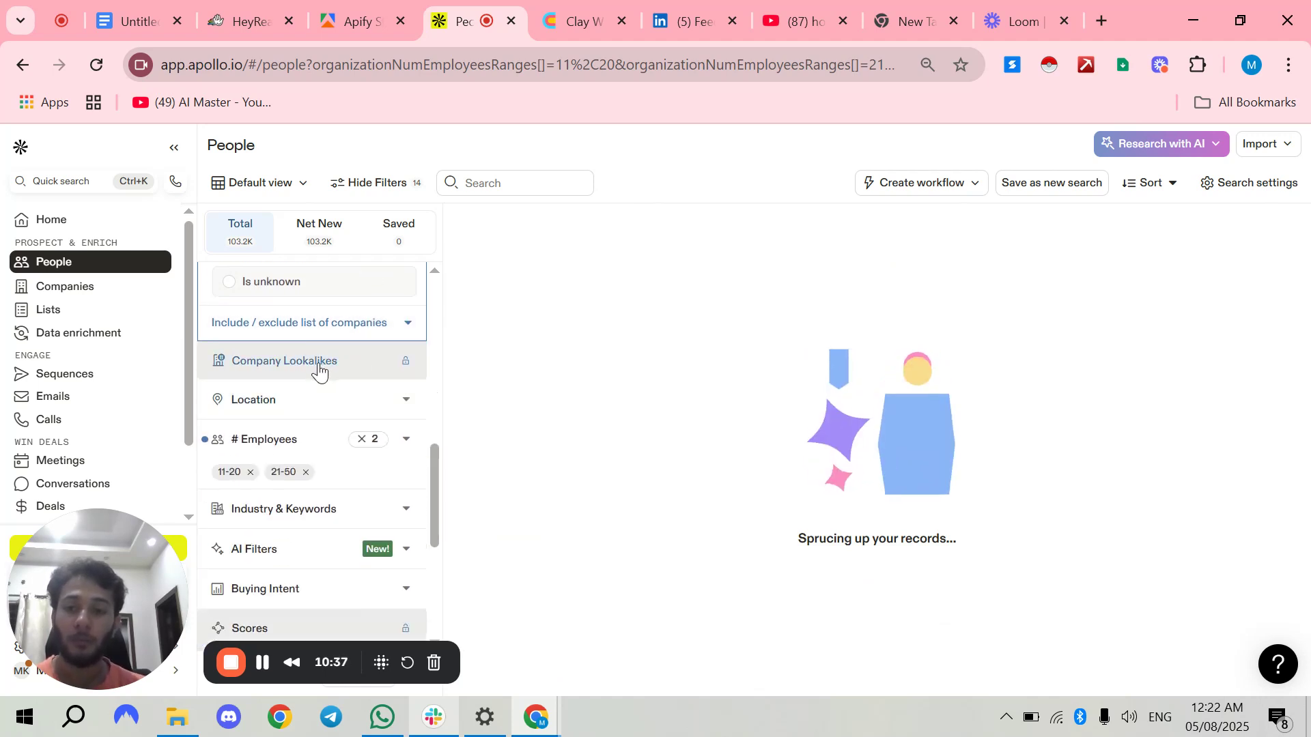
Try to open the Company Lookalikes filter, dismiss the upgrade offer and look through the people results.
{"action": "left_click", "coordinate": [318, 372]}
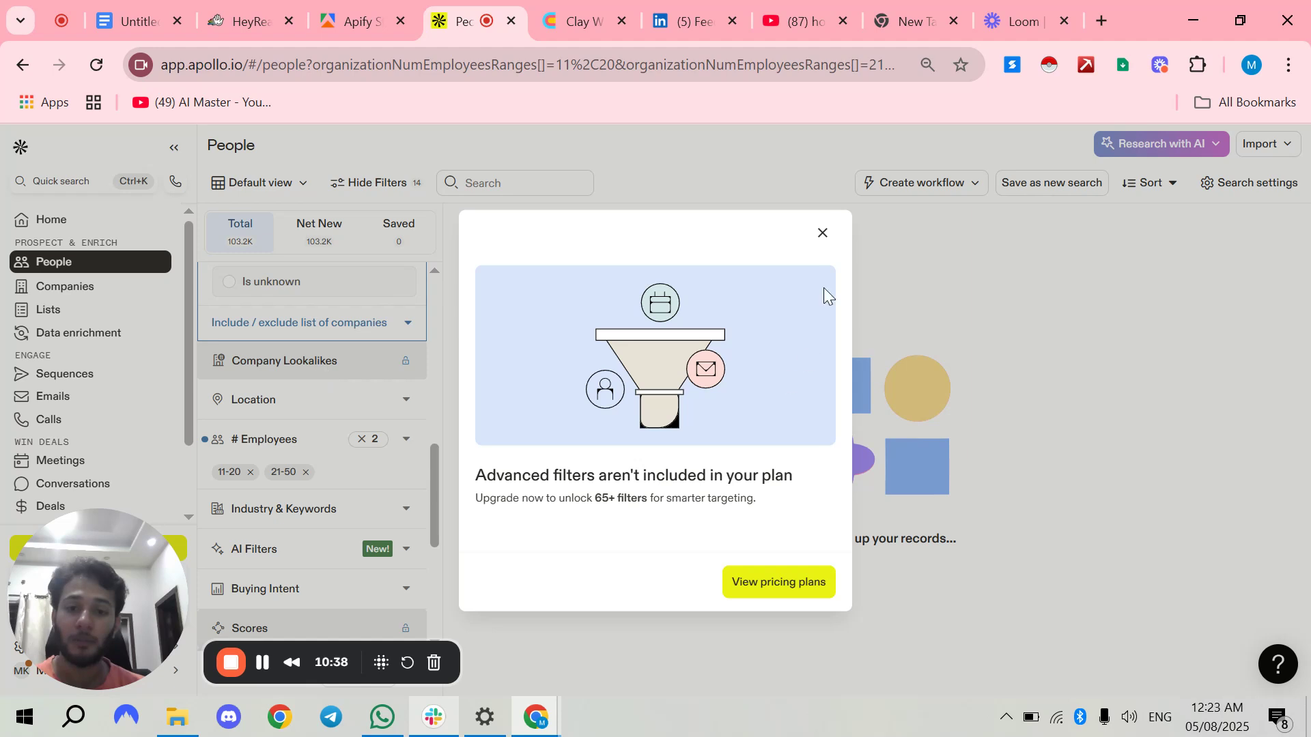
{"action": "left_click", "coordinate": [823, 234]}
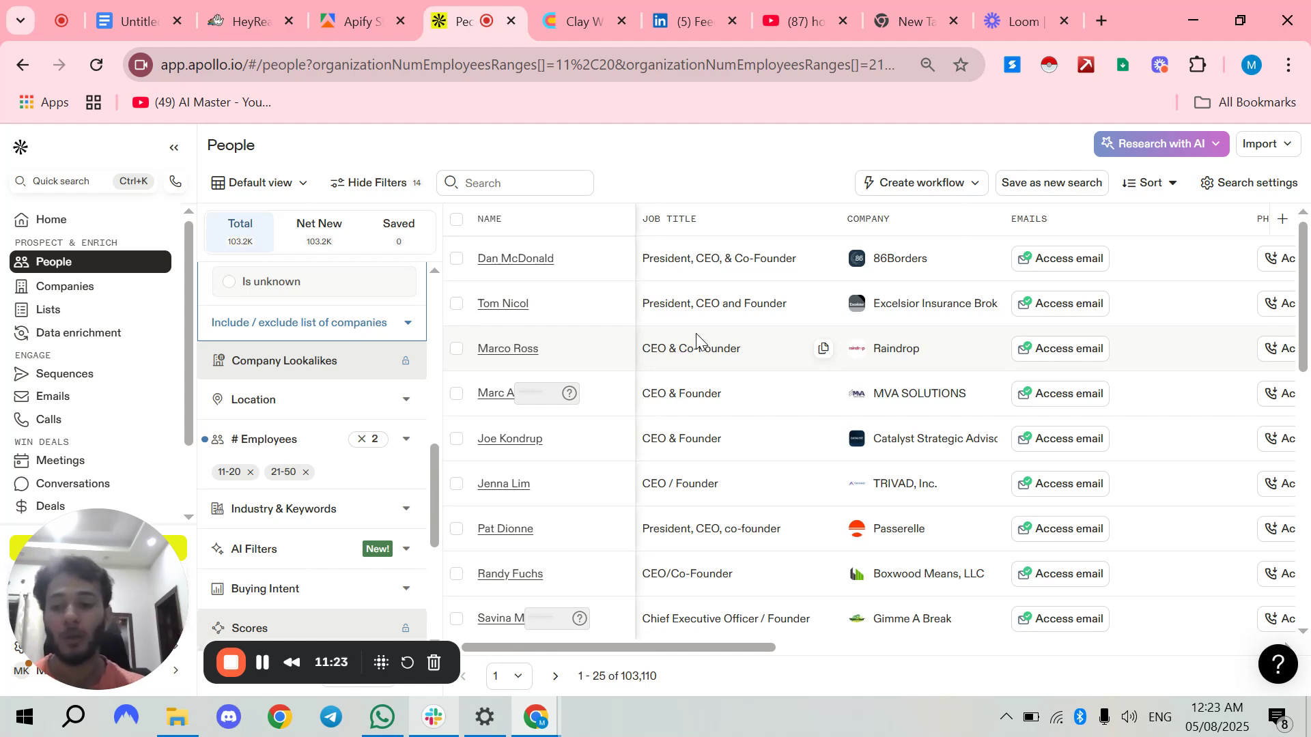
{"action": "scroll", "coordinate": [703, 362], "scroll_direction": "down", "scroll_amount": 2}
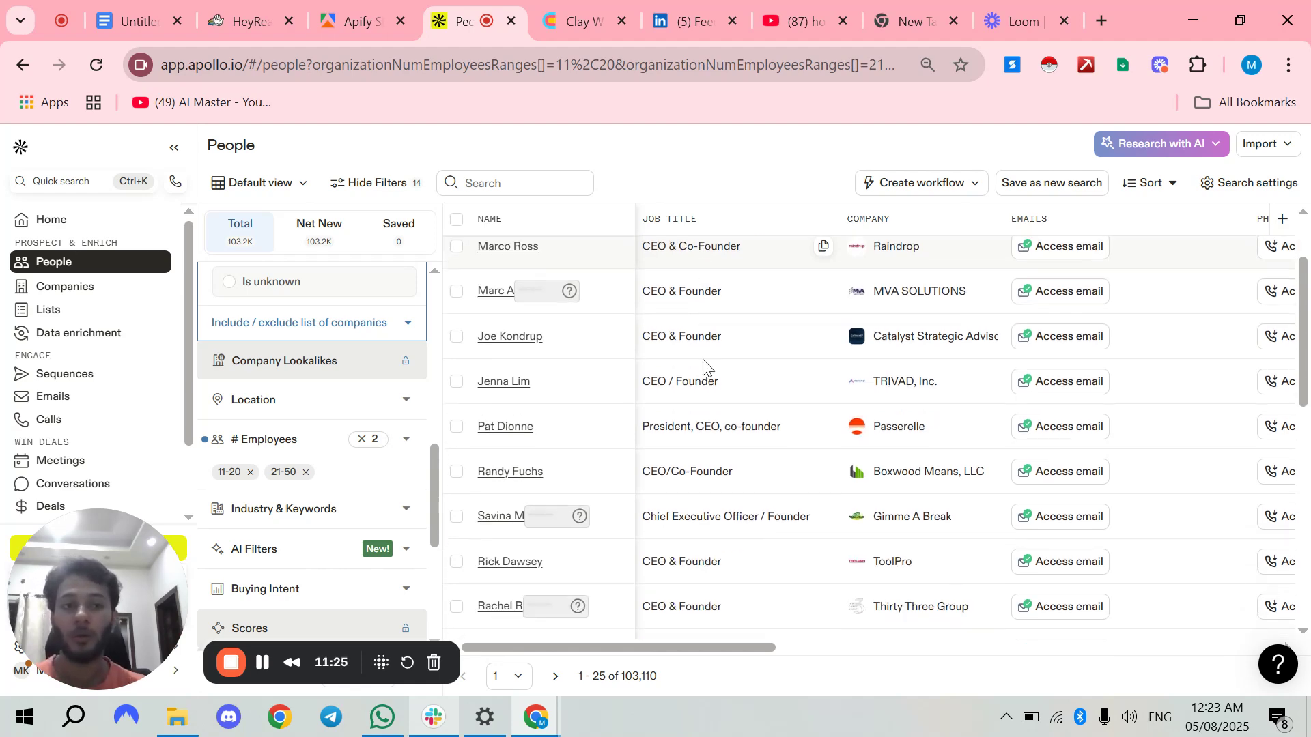
{"action": "scroll", "coordinate": [703, 366], "scroll_direction": "up", "scroll_amount": 2}
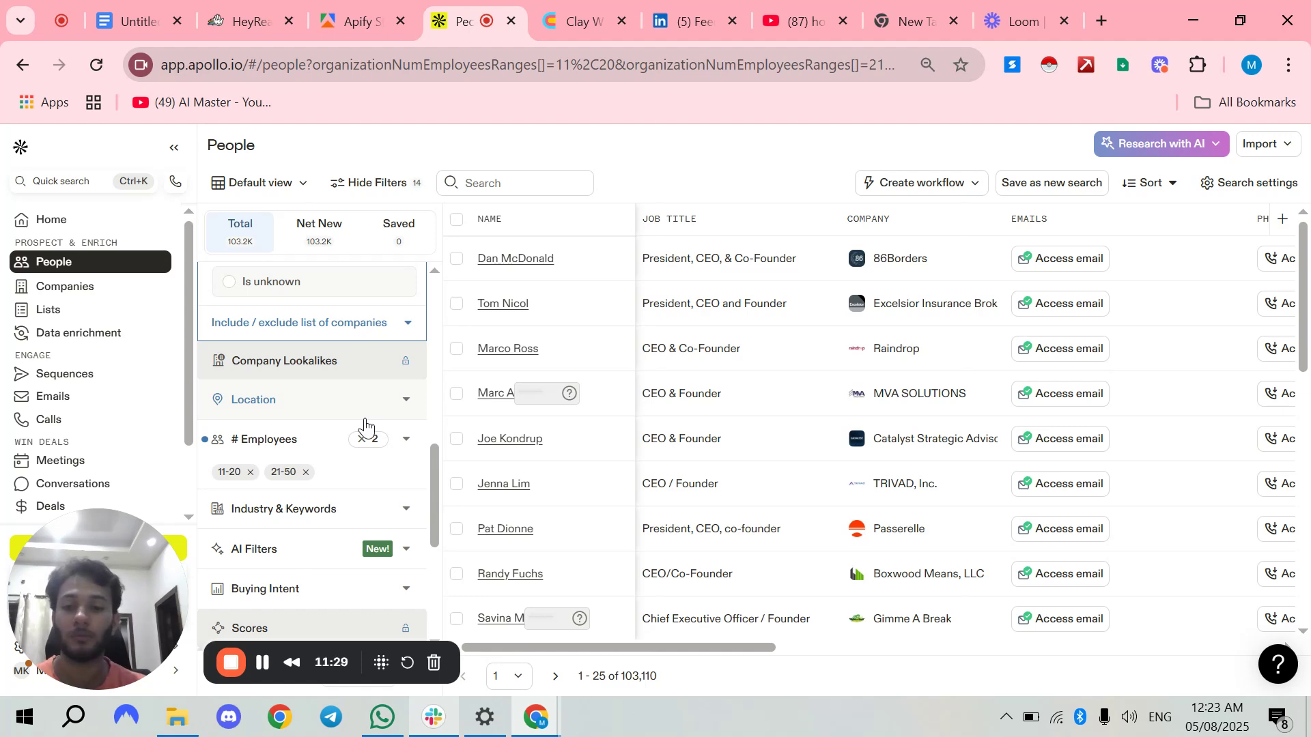
Expand the Location filter and add united states as a contact region.
{"action": "left_click", "coordinate": [398, 410]}
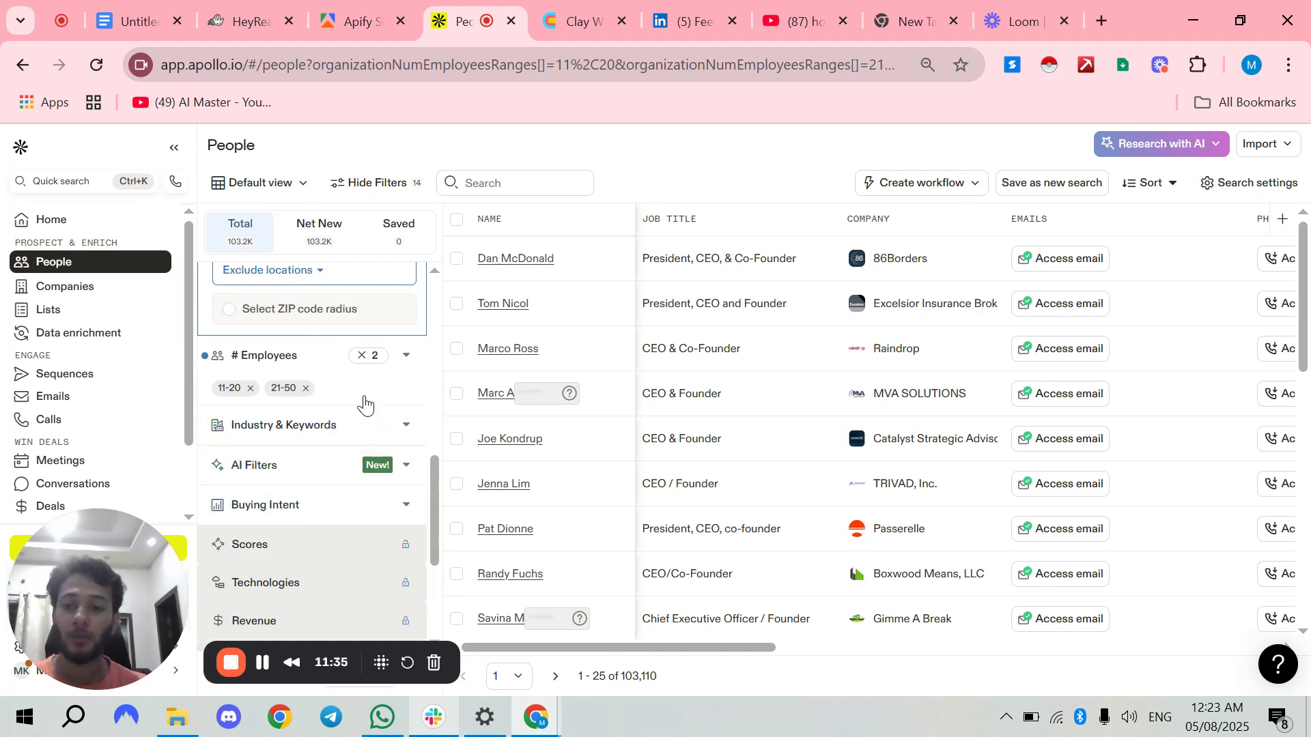
{"action": "scroll", "coordinate": [356, 435], "scroll_direction": "up", "scroll_amount": 3}
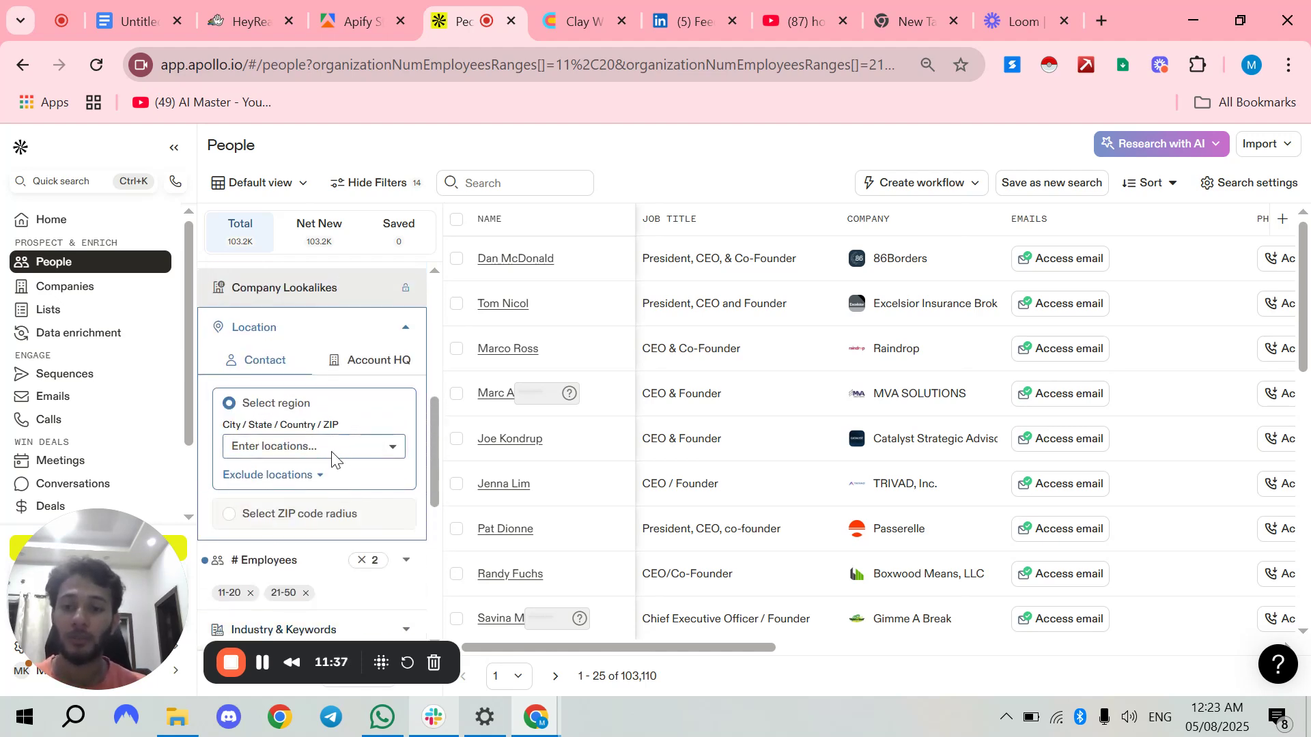
{"action": "left_click", "coordinate": [333, 452]}
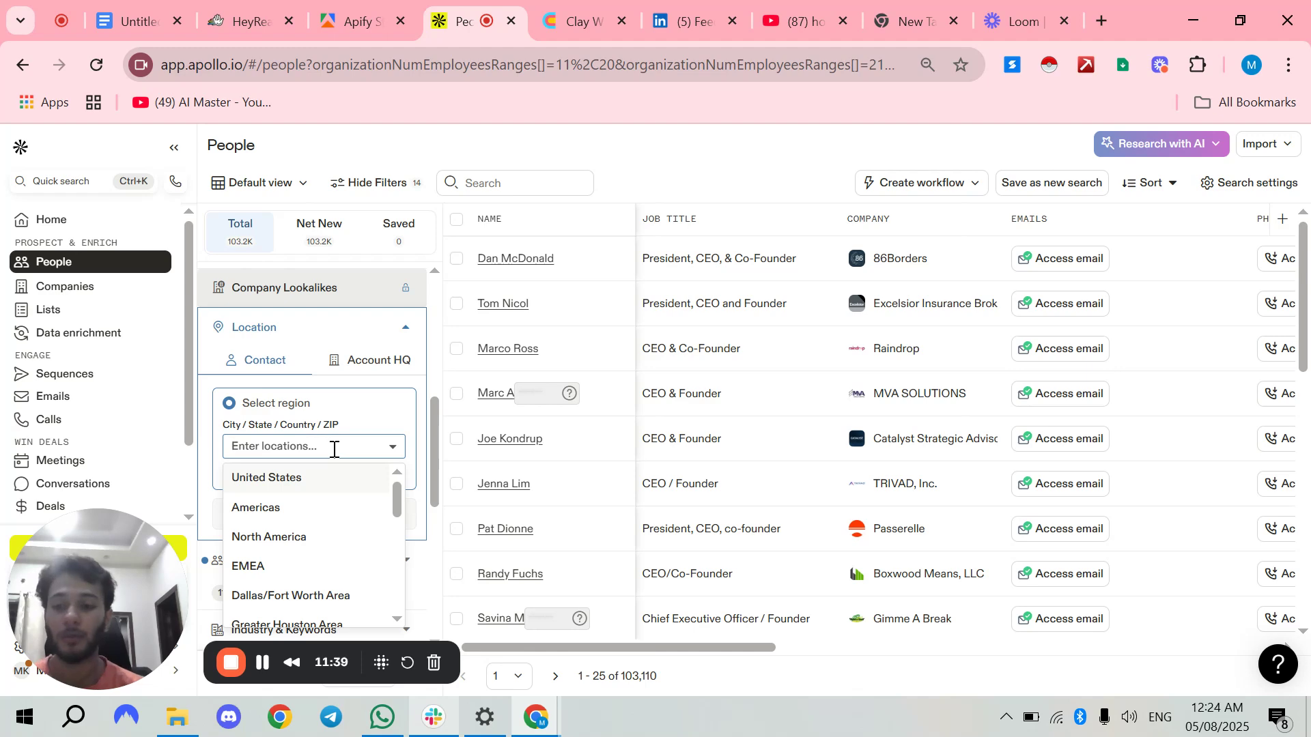
{"action": "type", "text": "united status"}
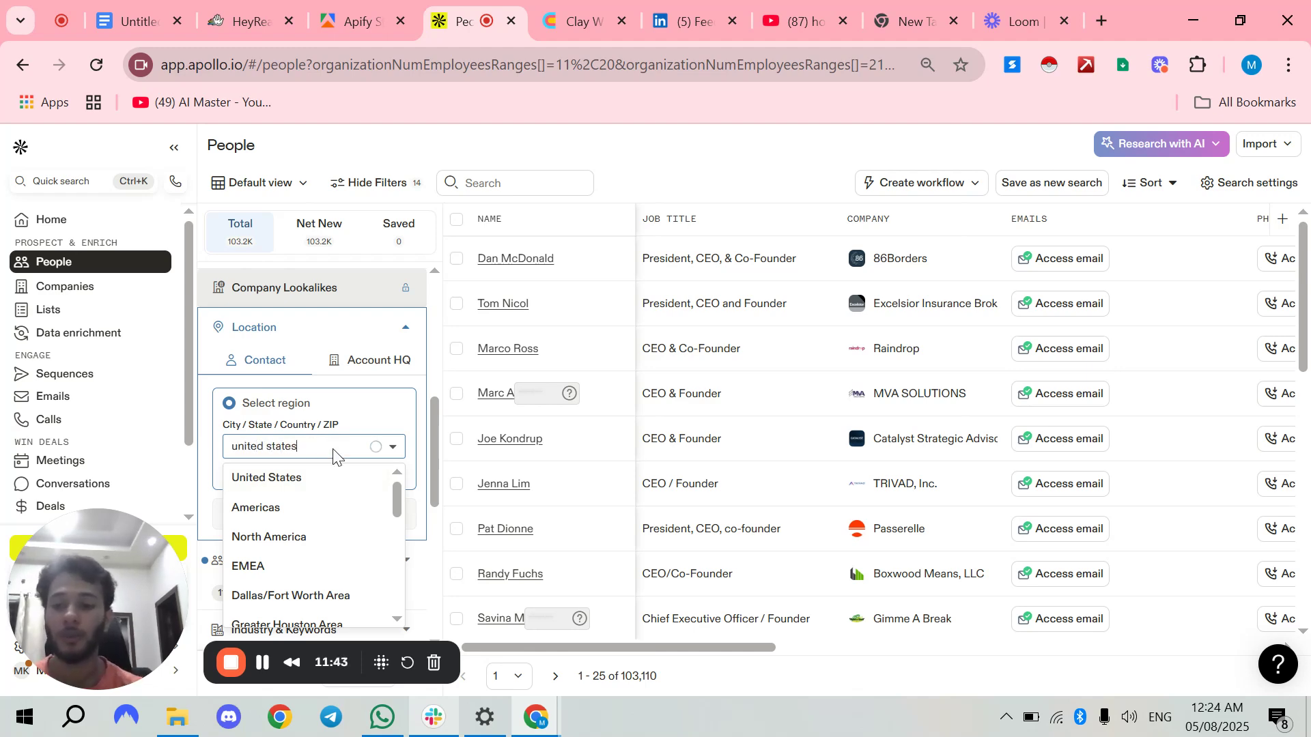
{"action": "left_click", "coordinate": [274, 482]}
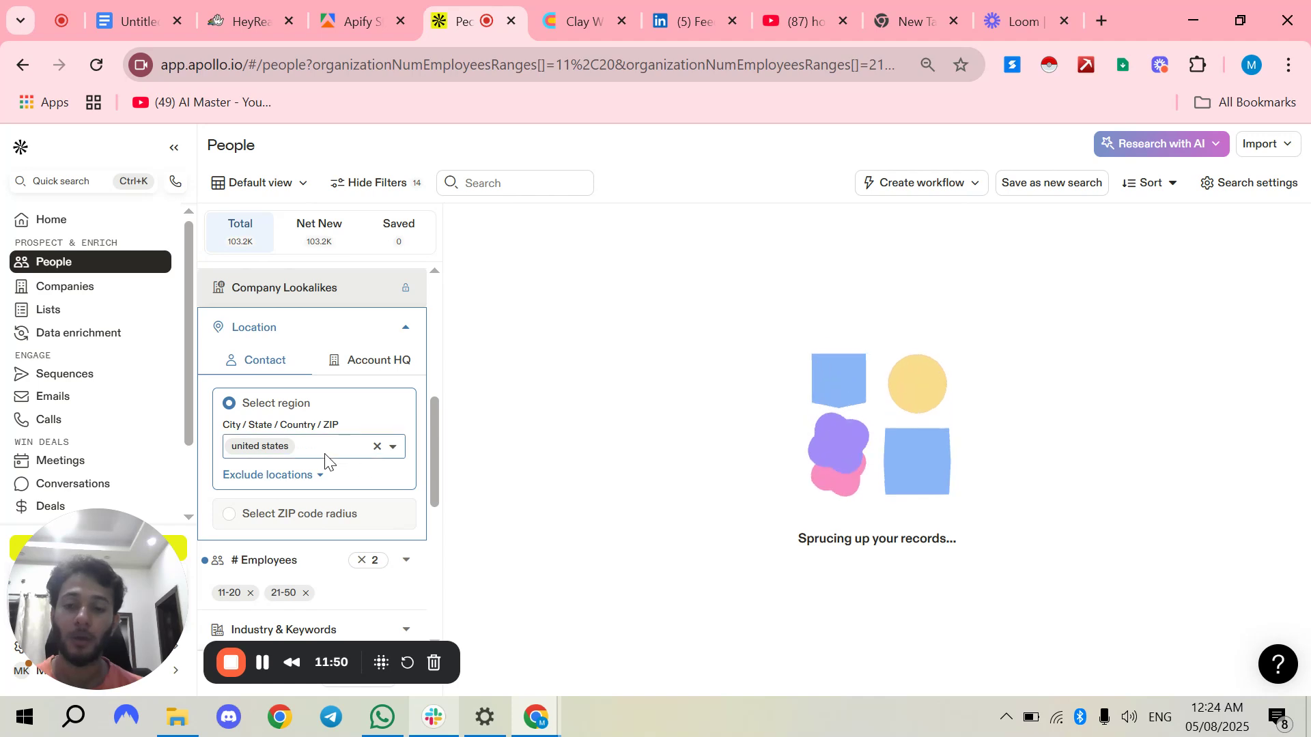
Add United Kingdom and Canada to the contact regions in the Location filter.
{"action": "type", "text": "united k"}
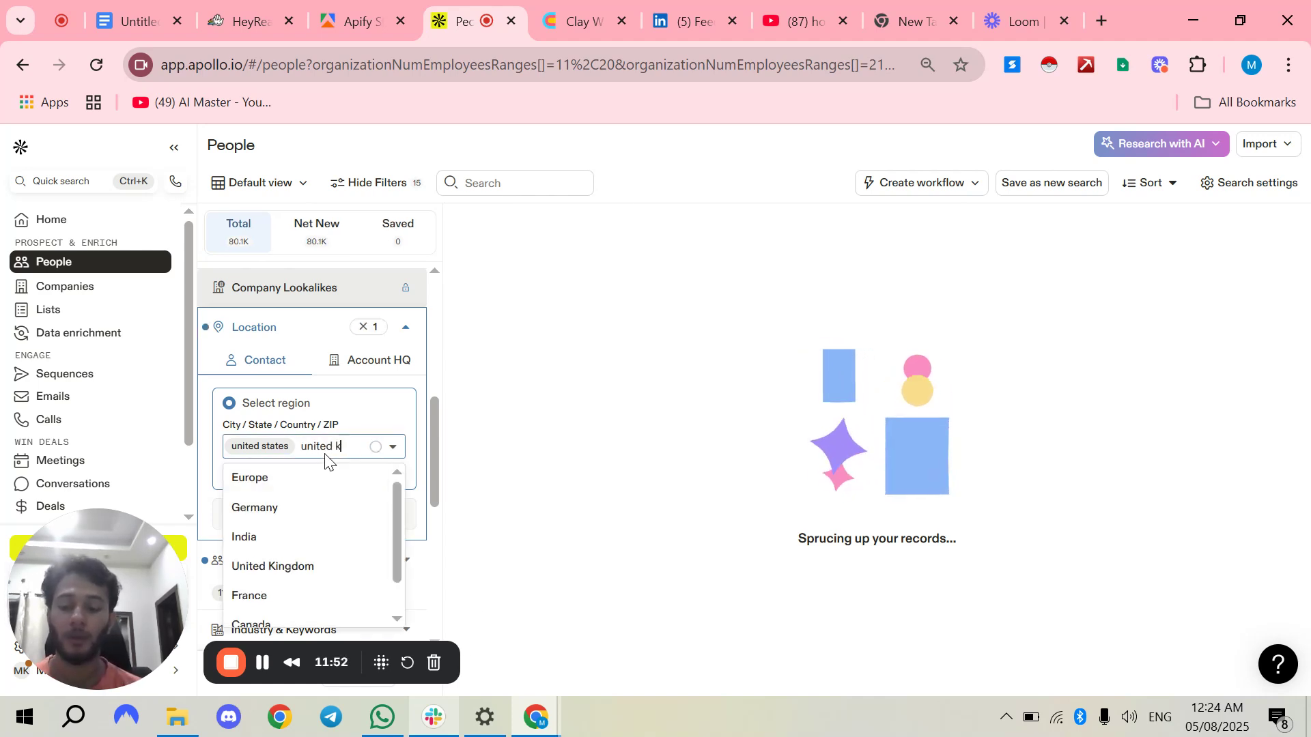
{"action": "type", "text": "ing"}
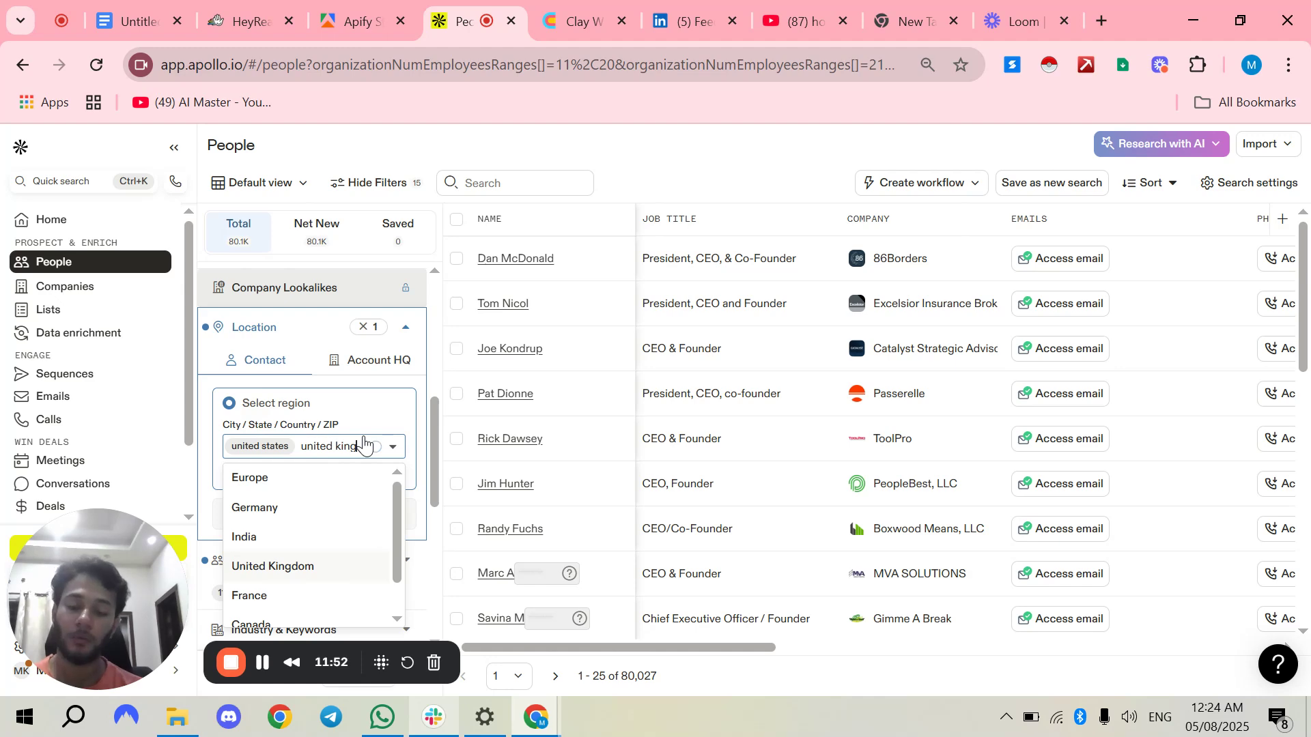
{"action": "key", "text": "Return"}
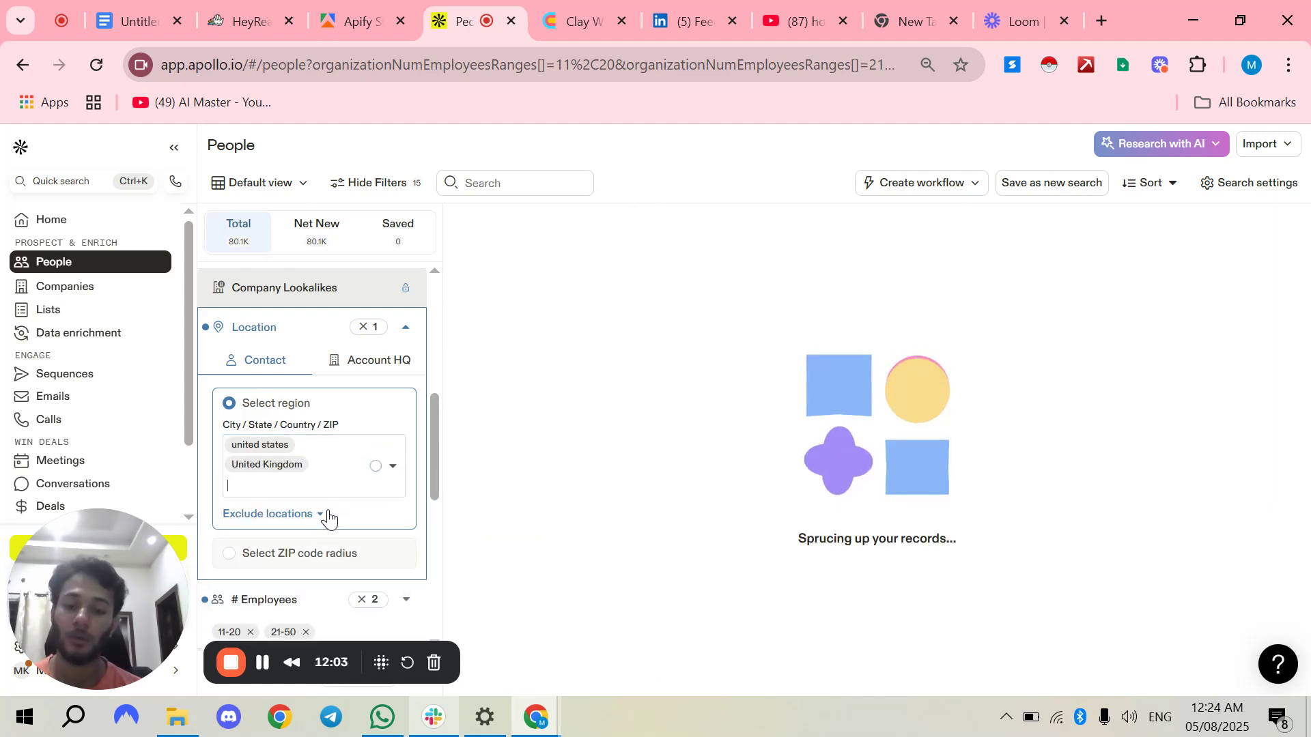
{"action": "type", "text": "canada"}
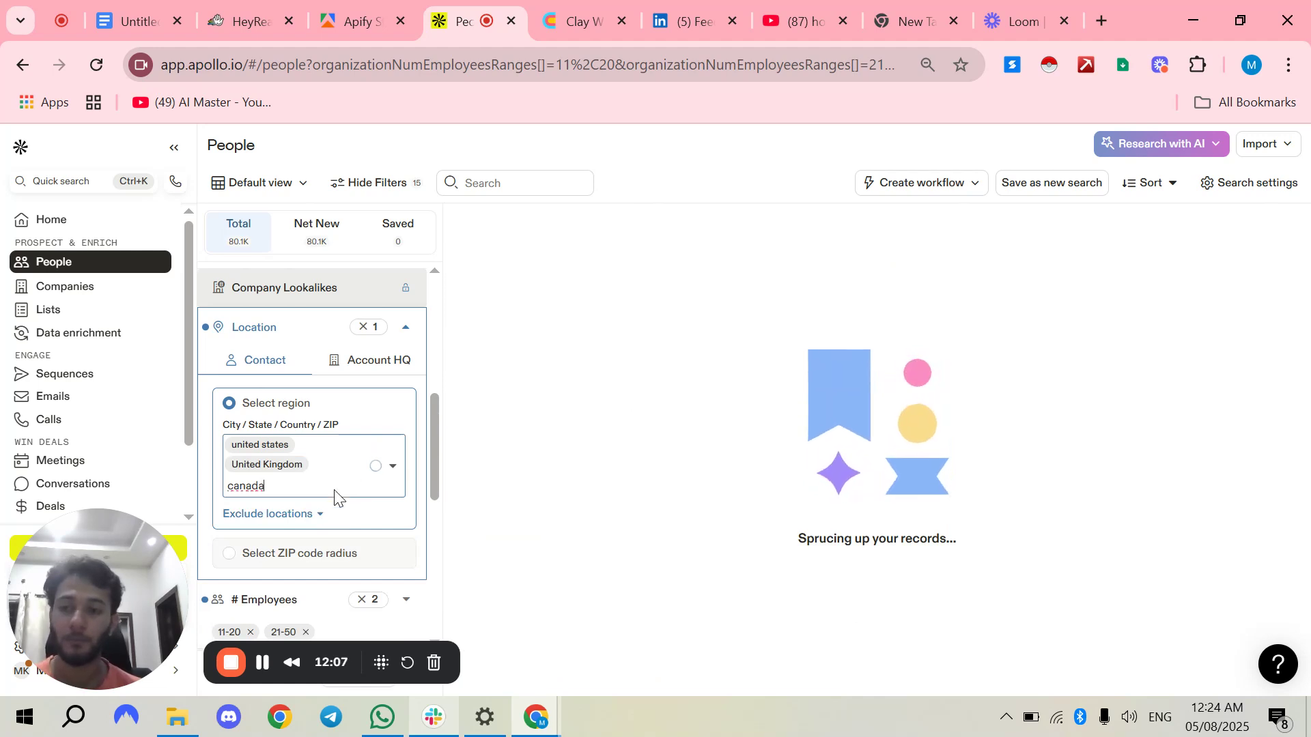
{"action": "key", "text": "BackSpace"}
{"action": "key", "text": "BackSpace"}
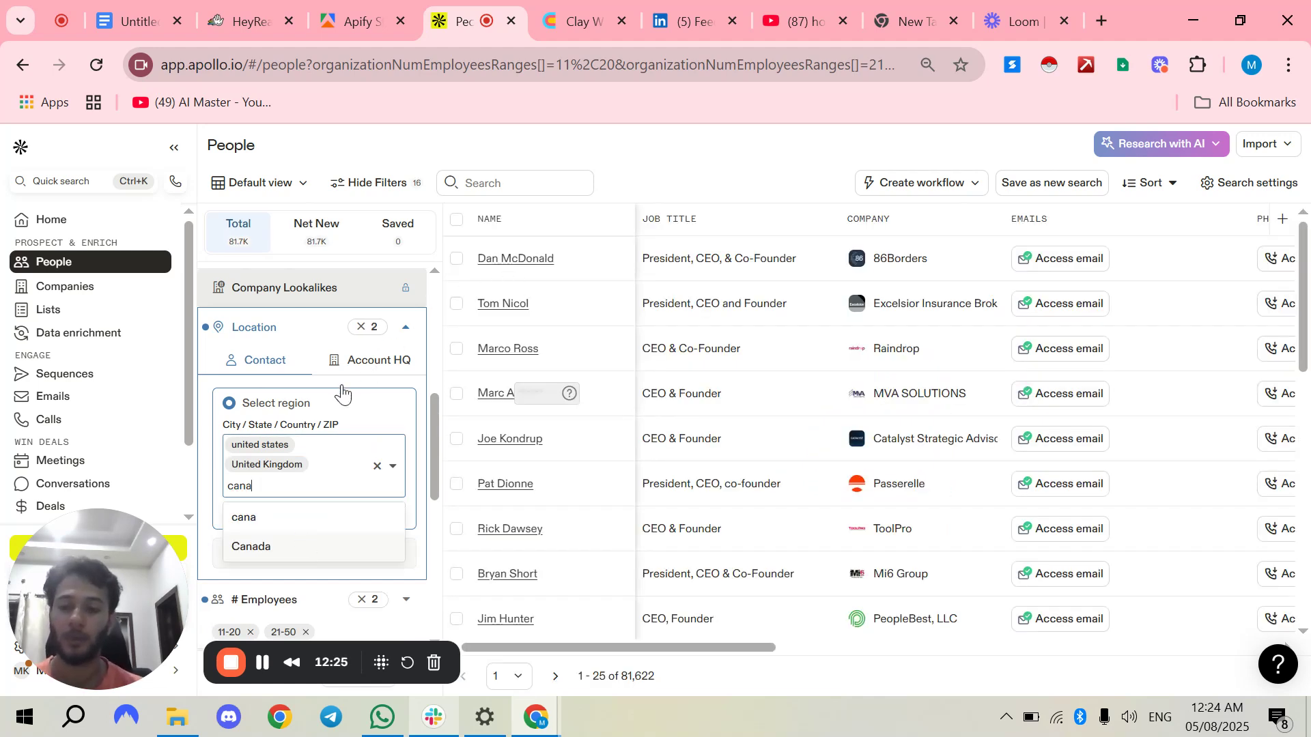
{"action": "key", "text": "Return"}
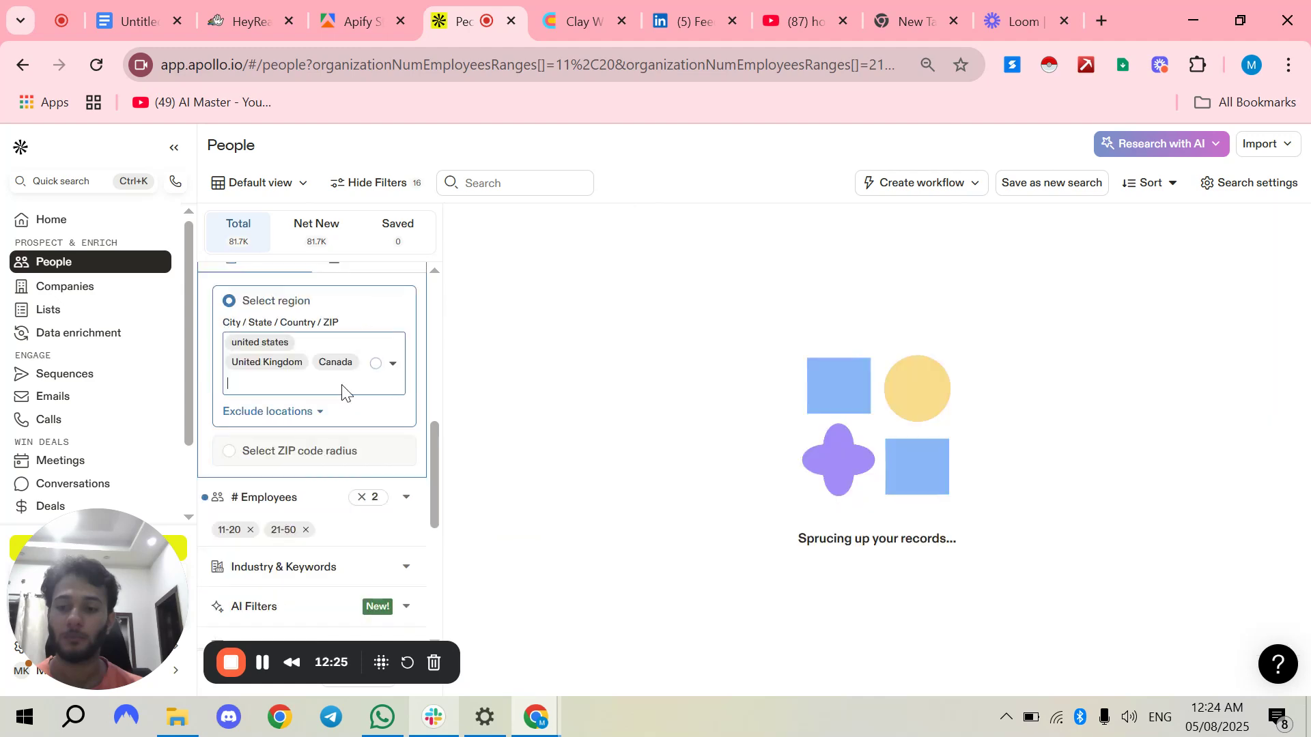
Expand the # Employees filter and clear its selected company size ranges.
{"action": "scroll", "coordinate": [345, 389], "scroll_direction": "down", "scroll_amount": 2}
{"action": "scroll", "coordinate": [344, 447], "scroll_direction": "down", "scroll_amount": 2}
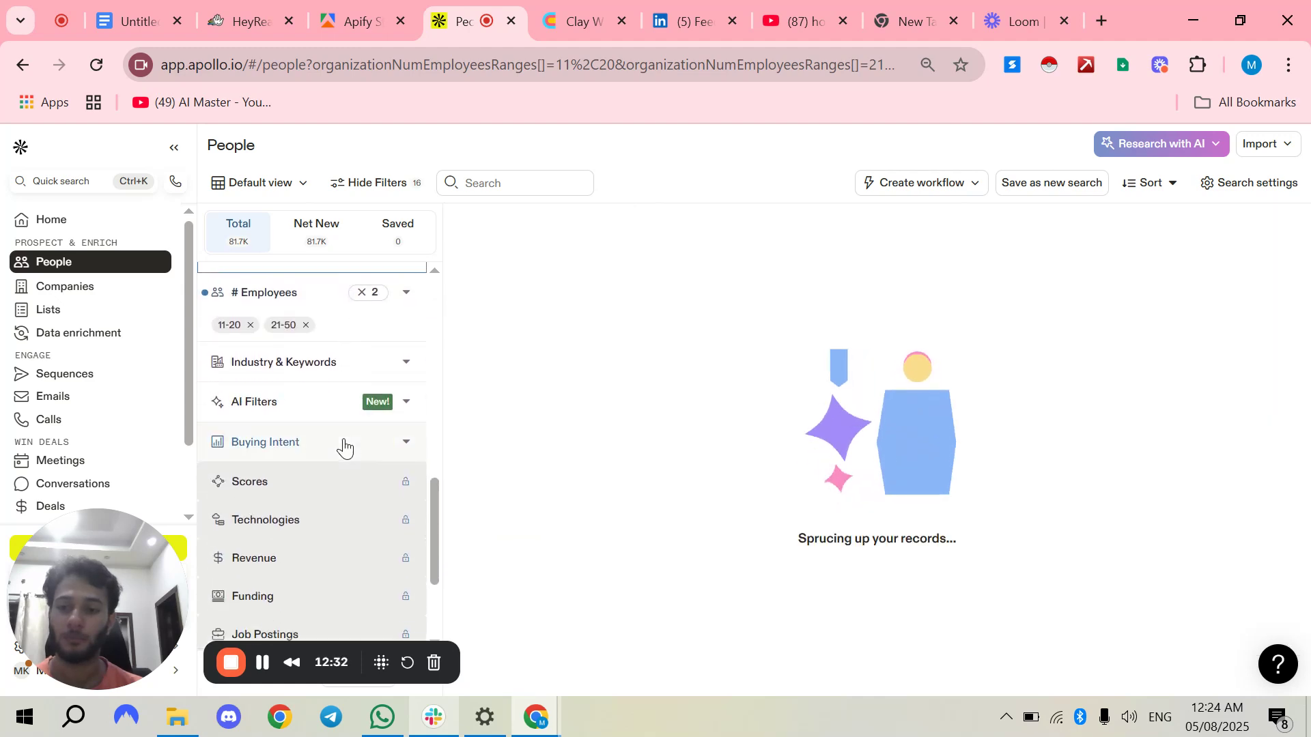
{"action": "scroll", "coordinate": [345, 445], "scroll_direction": "up", "scroll_amount": 2}
{"action": "left_click", "coordinate": [407, 396]}
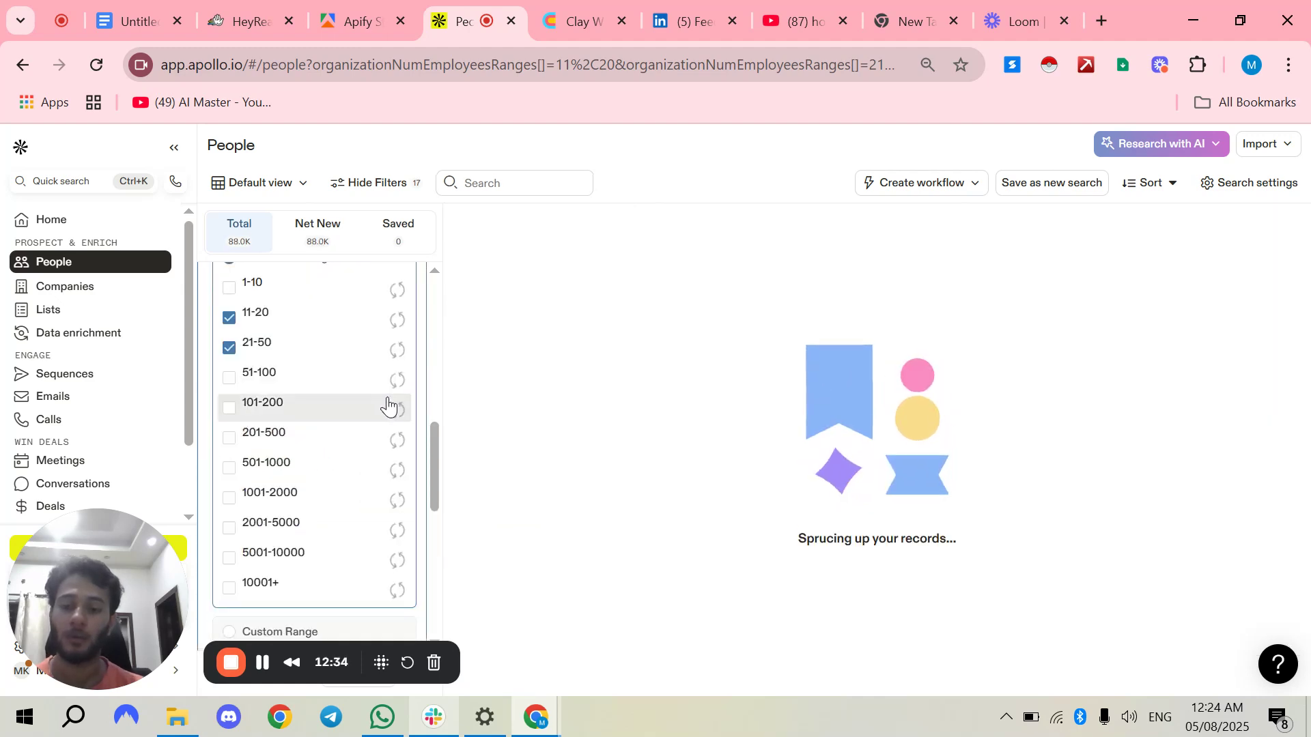
{"action": "scroll", "coordinate": [360, 417], "scroll_direction": "up", "scroll_amount": 2}
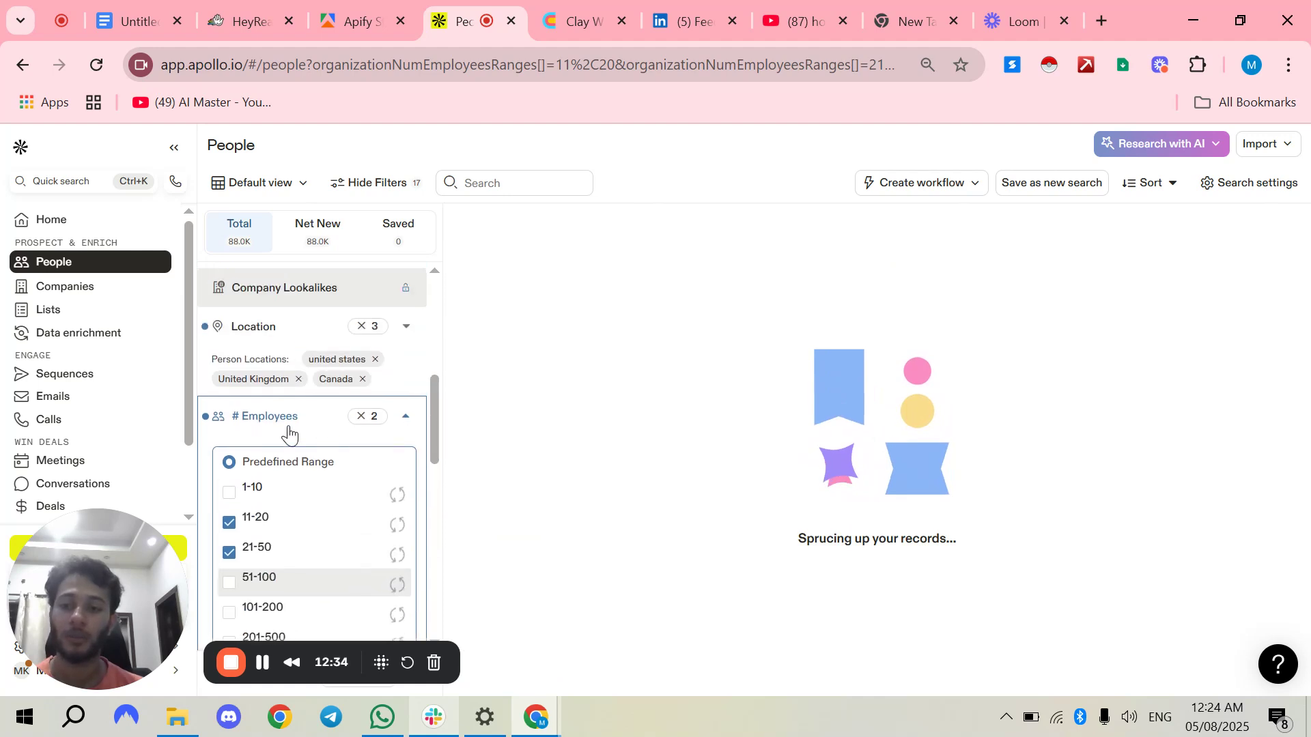
{"action": "left_click", "coordinate": [361, 416]}
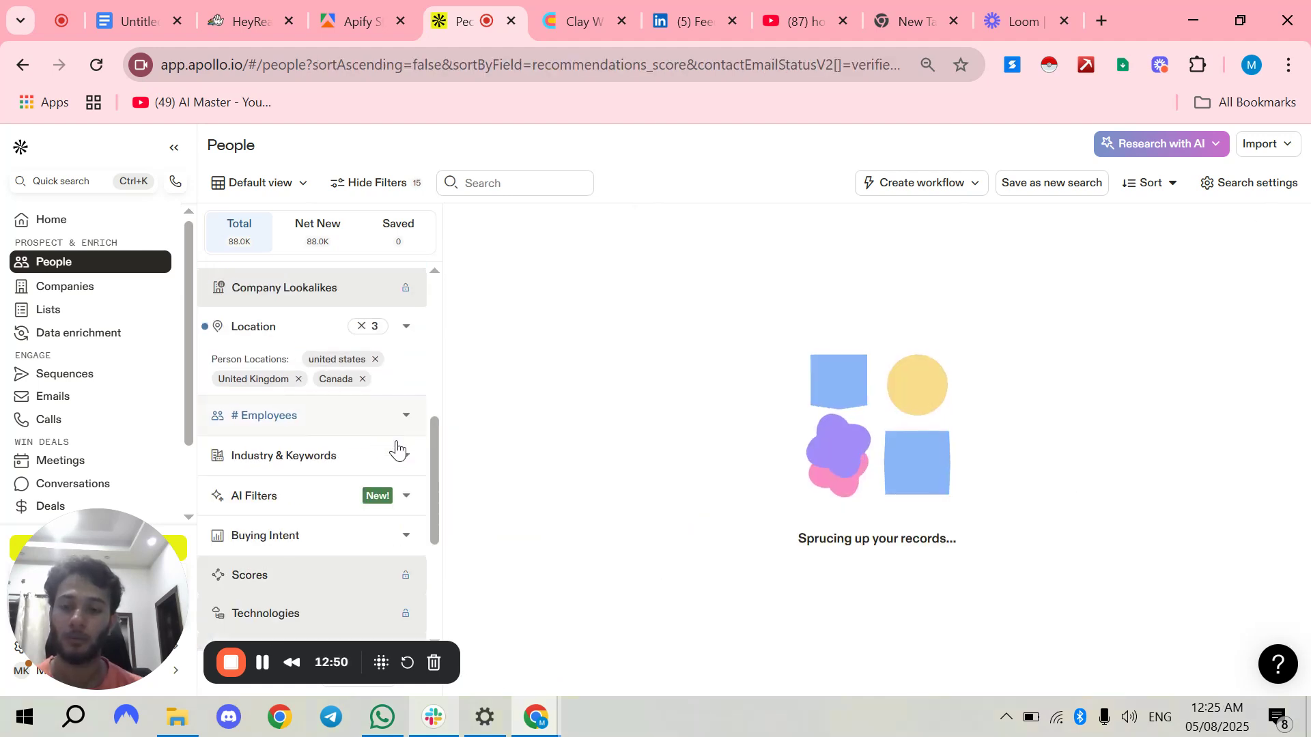
Select the predefined employee ranges 1-10, 11-20 and 21-50 in the # Employees filter.
{"action": "scroll", "coordinate": [352, 413], "scroll_direction": "down", "scroll_amount": 2}
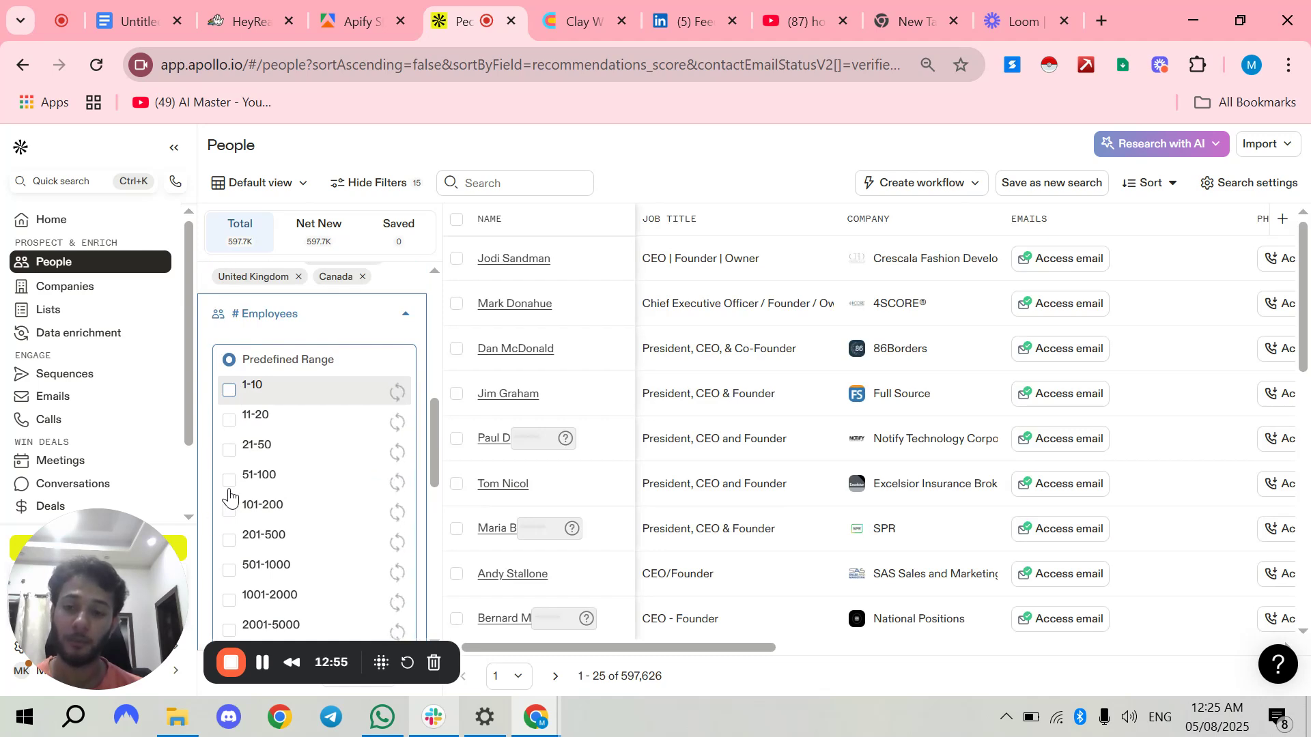
{"action": "left_click", "coordinate": [250, 393]}
{"action": "left_click", "coordinate": [262, 418]}
{"action": "left_click", "coordinate": [260, 448]}
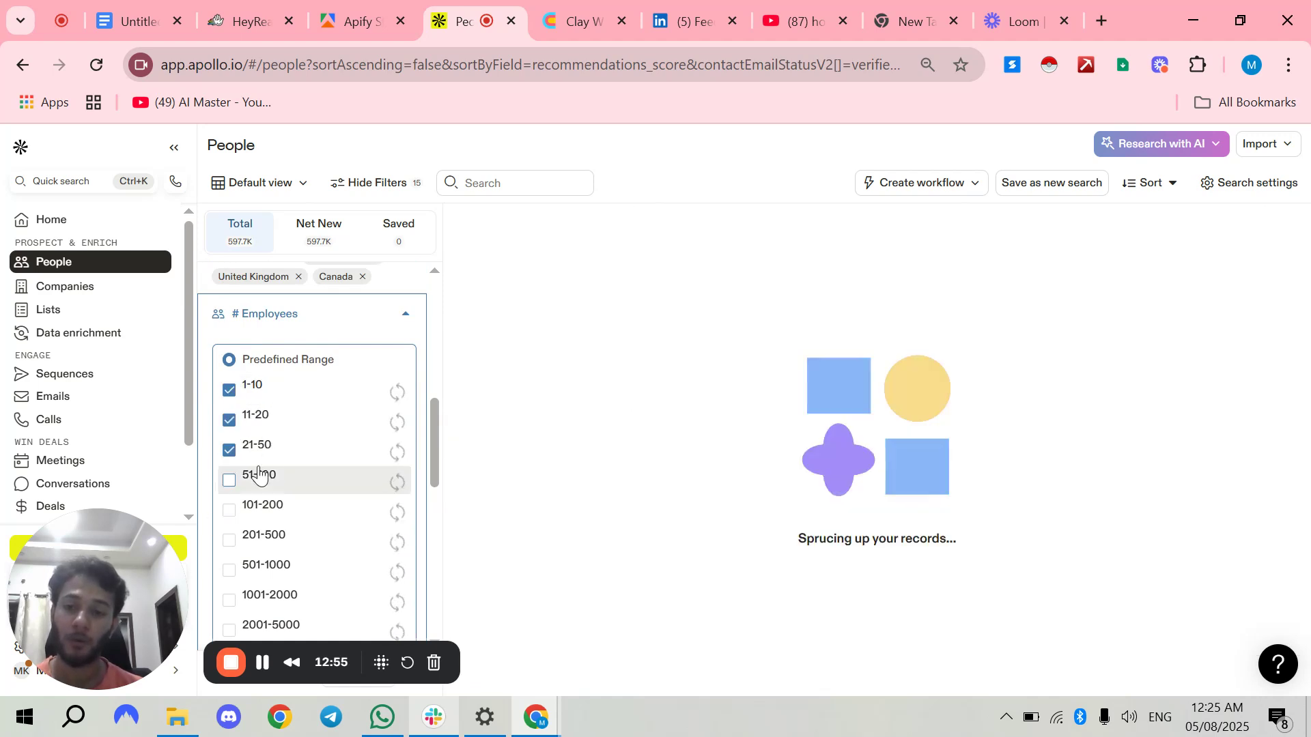
Add the predefined range 51-100 in the # Employees filter and collapse the filter.
{"action": "left_click", "coordinate": [273, 476]}
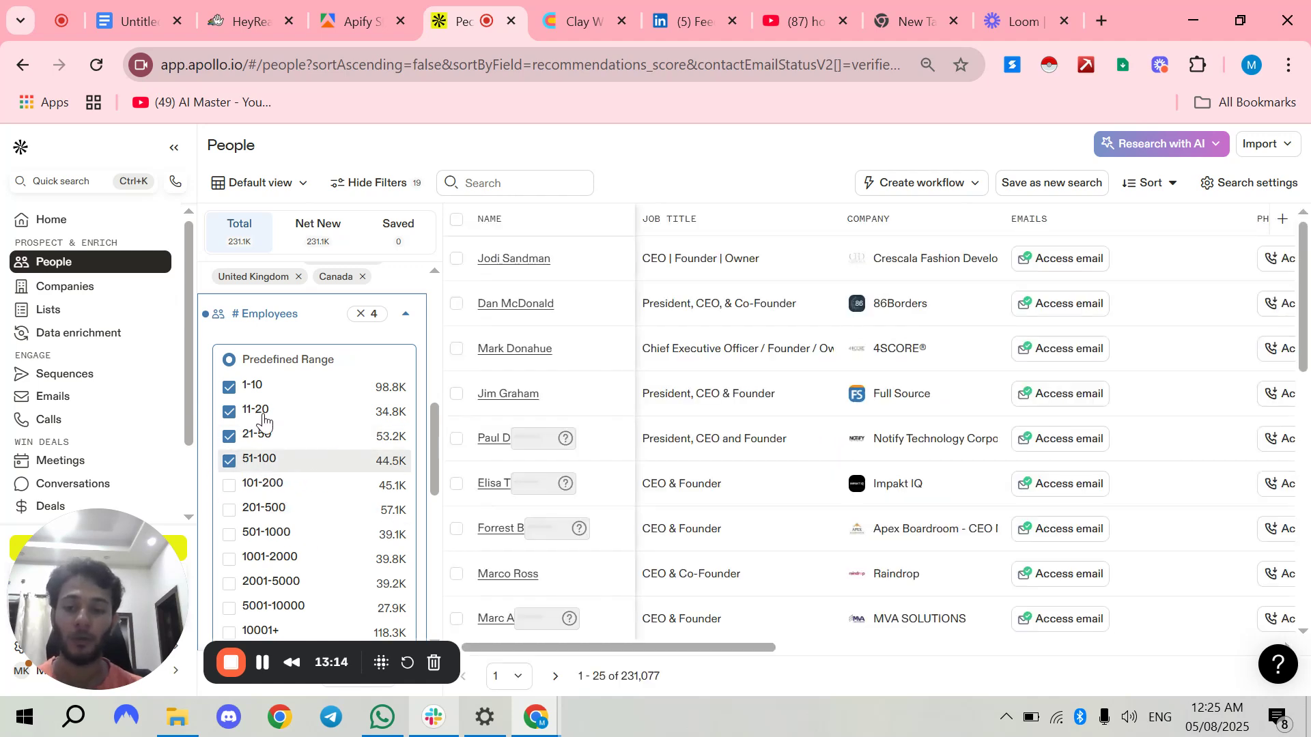
{"action": "left_click", "coordinate": [407, 318]}
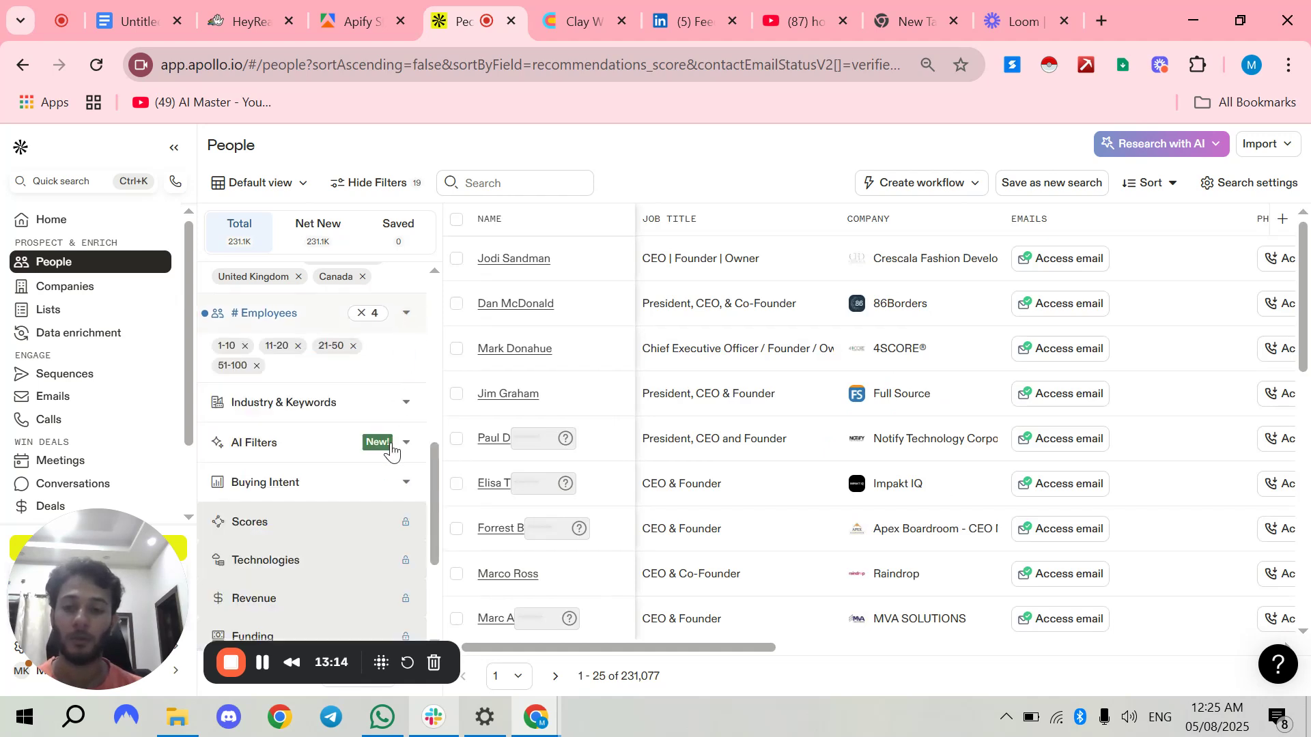
Expand the Industry & Keywords filter and add the industries financial services and accounting.
{"action": "left_click", "coordinate": [367, 405]}
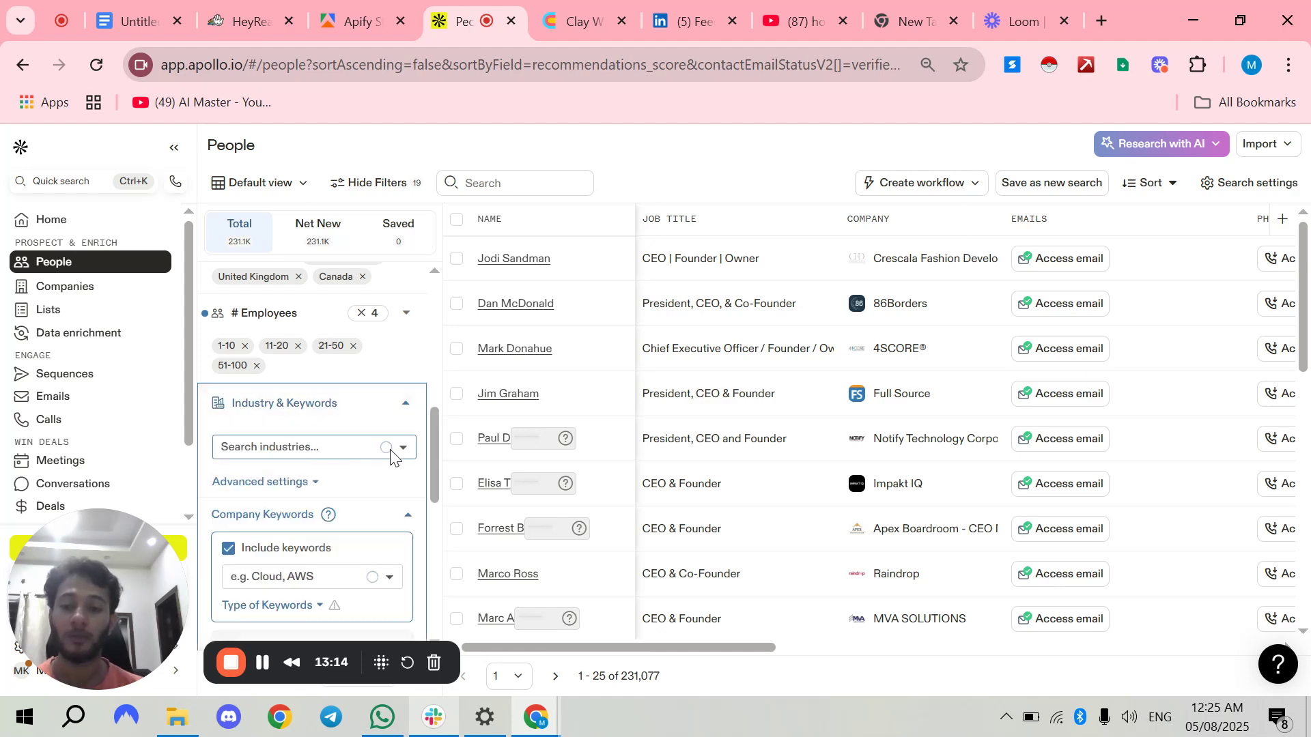
{"action": "left_click", "coordinate": [353, 458]}
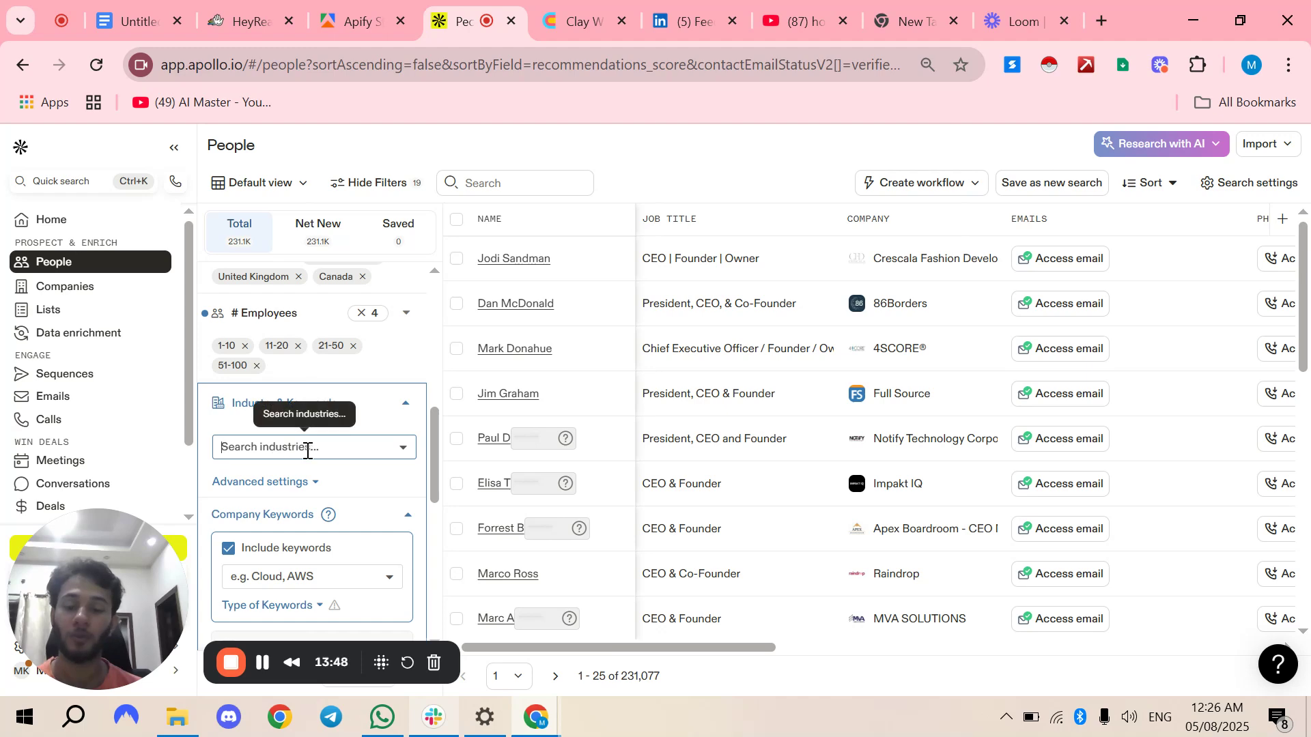
{"action": "left_click", "coordinate": [307, 449]}
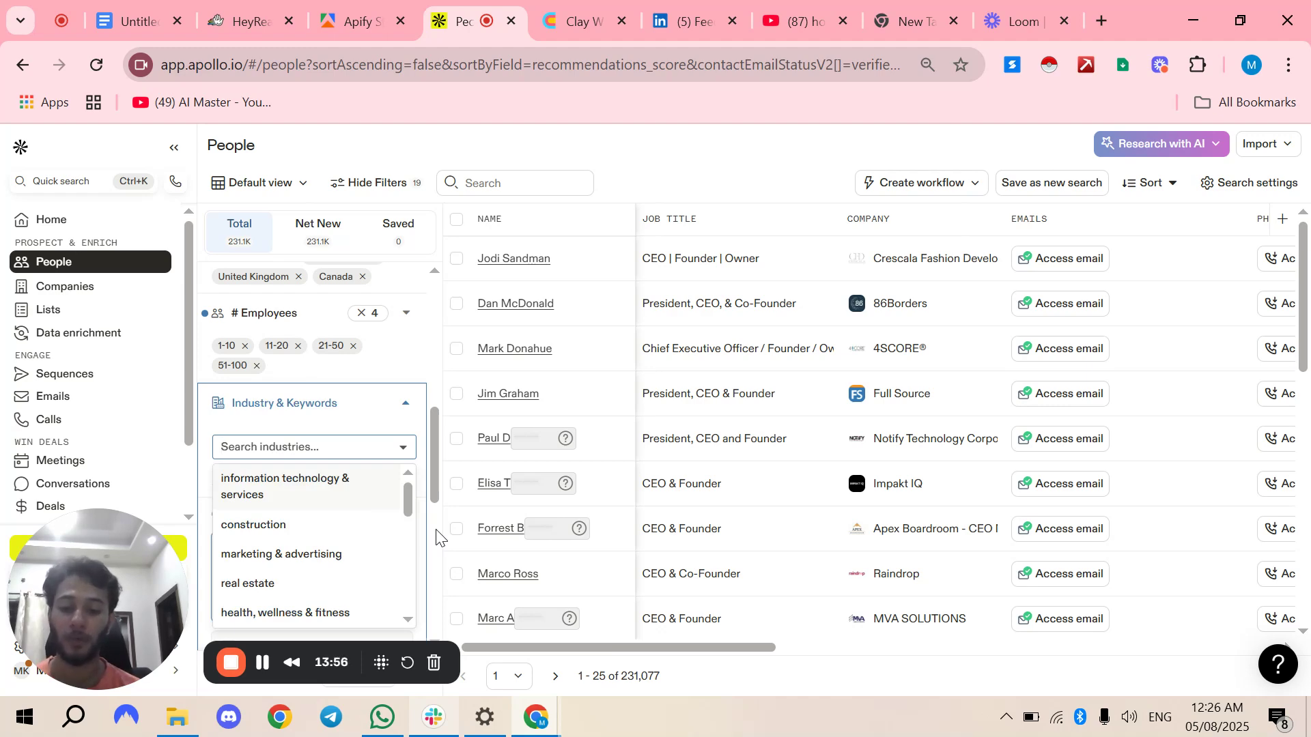
{"action": "type", "text": "Financial"}
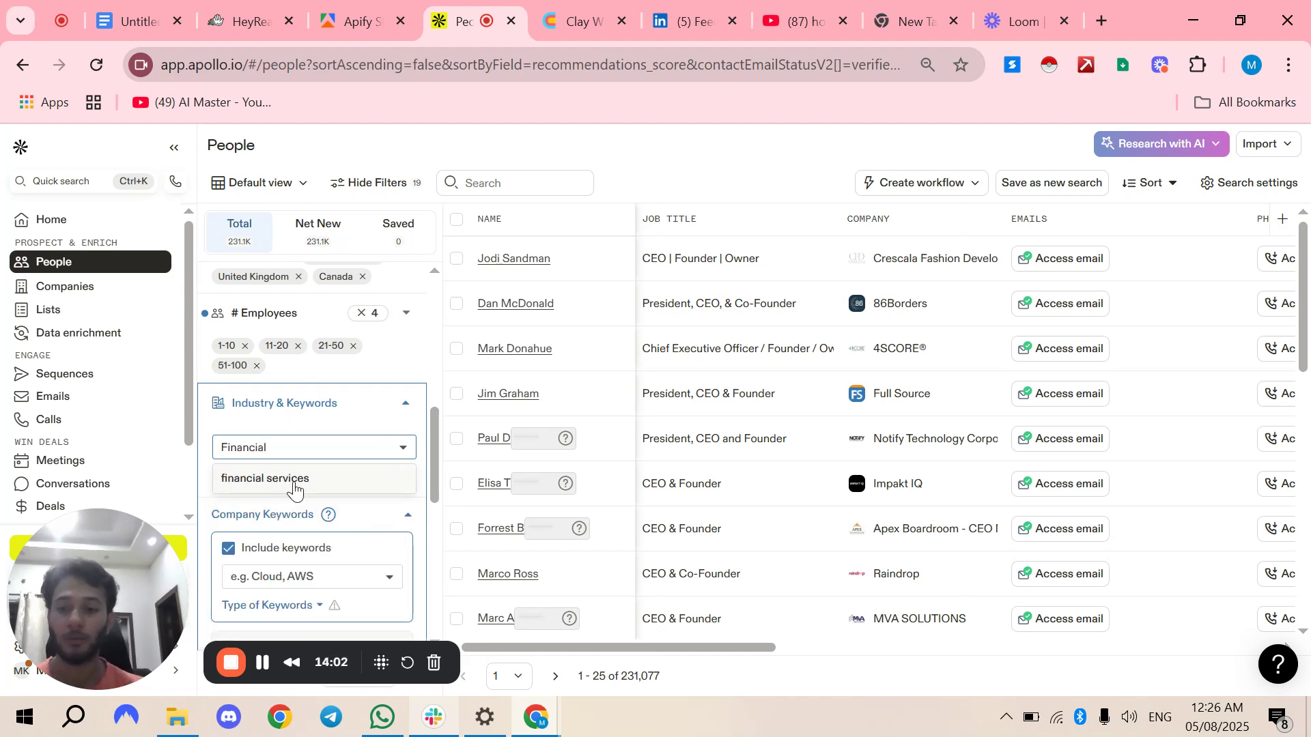
{"action": "left_click", "coordinate": [294, 482]}
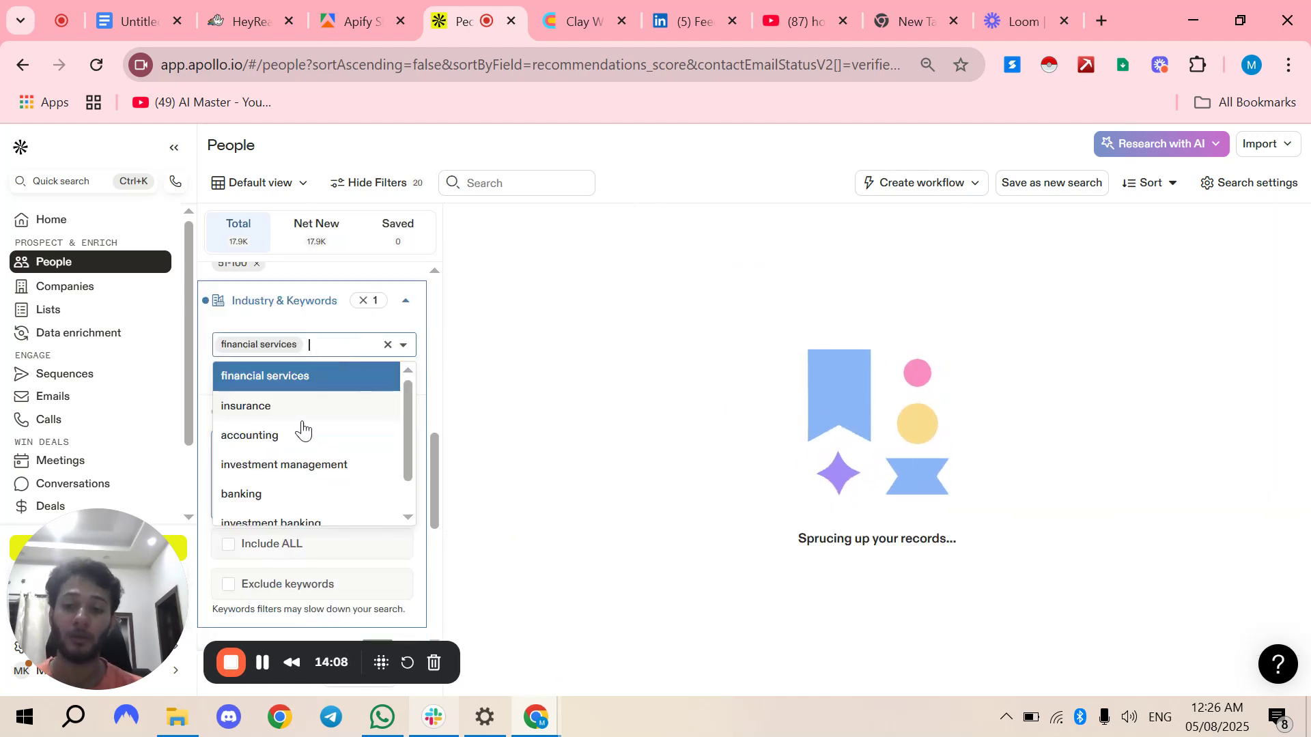
{"action": "left_click", "coordinate": [269, 441]}
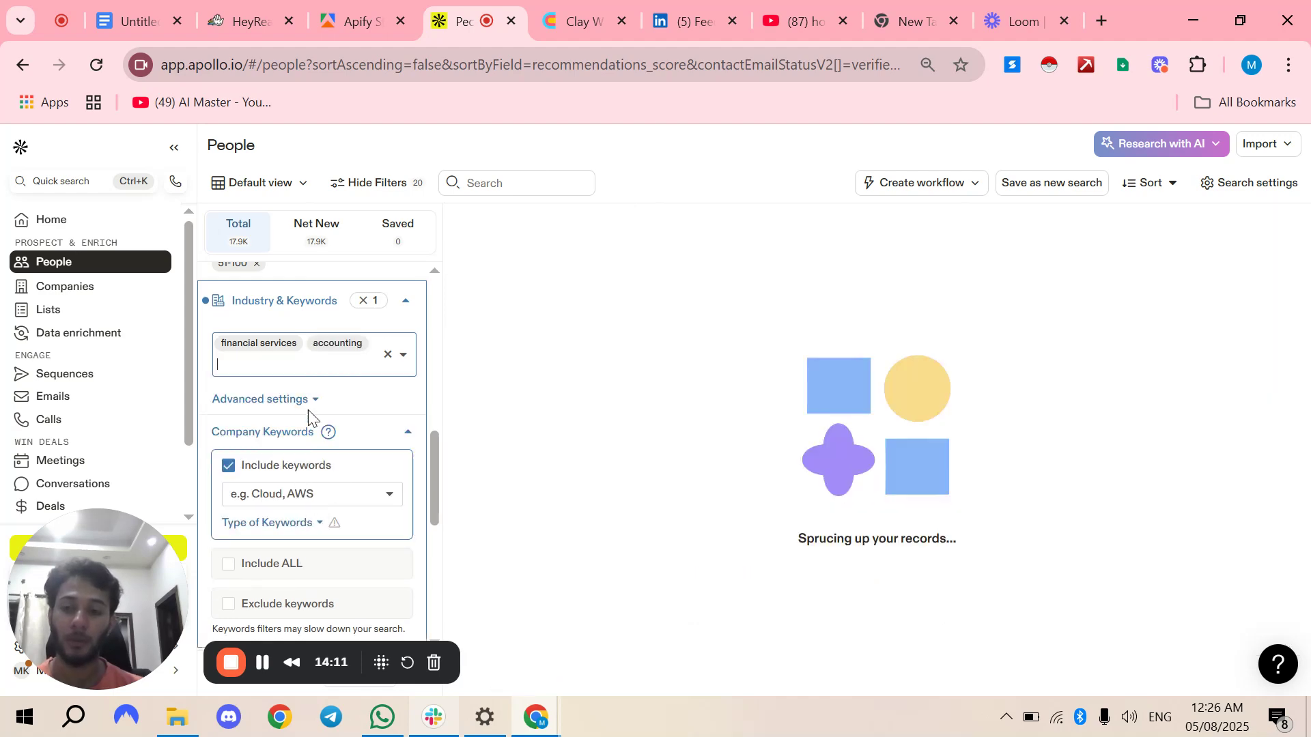
Exclude the marketing & advertising industry with the Is not any of condition in the advanced industry settings.
{"action": "left_click", "coordinate": [340, 402]}
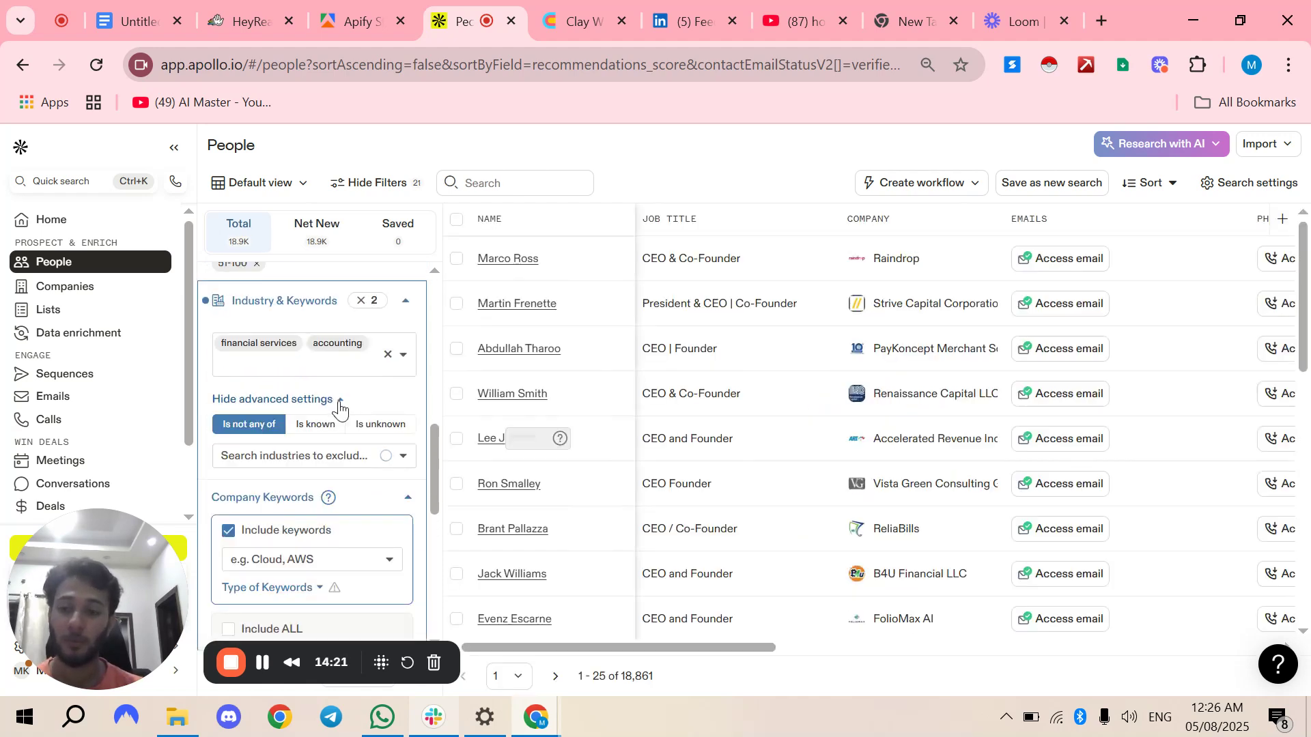
{"action": "left_click", "coordinate": [403, 462]}
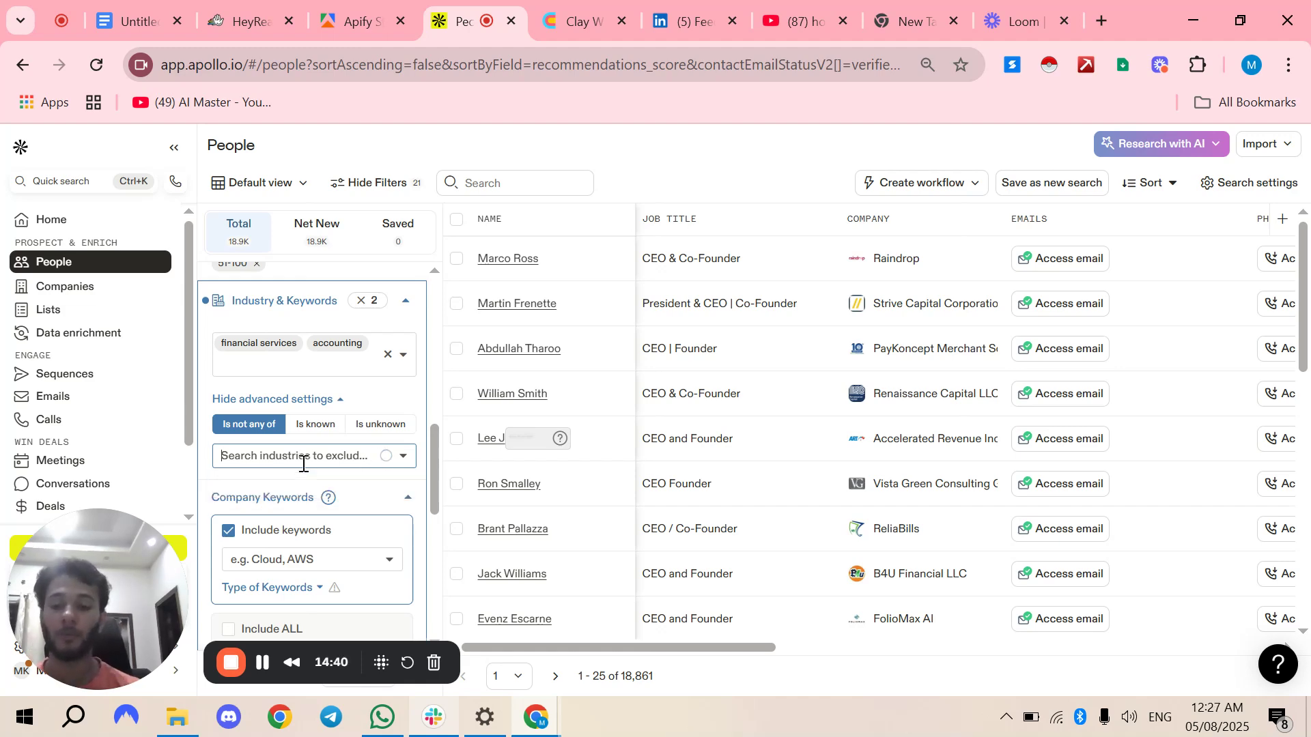
{"action": "type", "text": "arekting"}
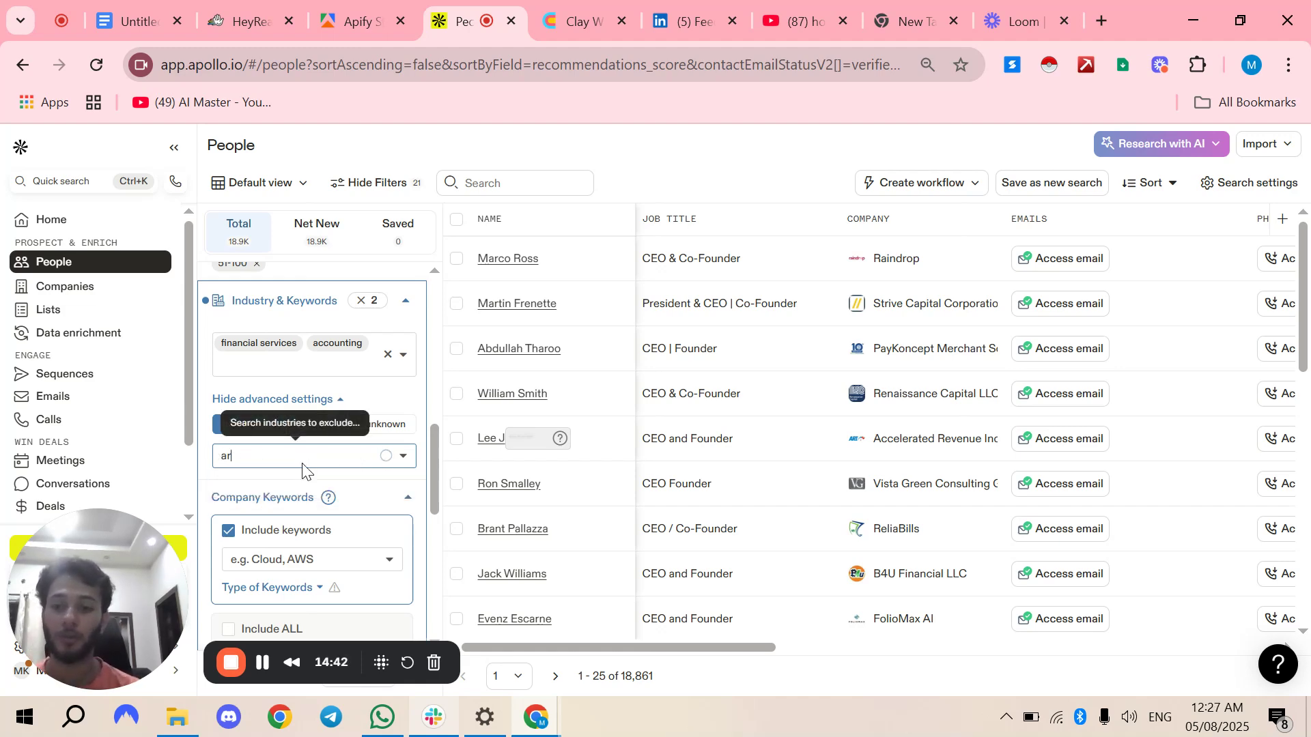
{"action": "key", "text": "BackSpace"}
{"action": "key", "text": "BackSpace"}
{"action": "type", "text": "market"}
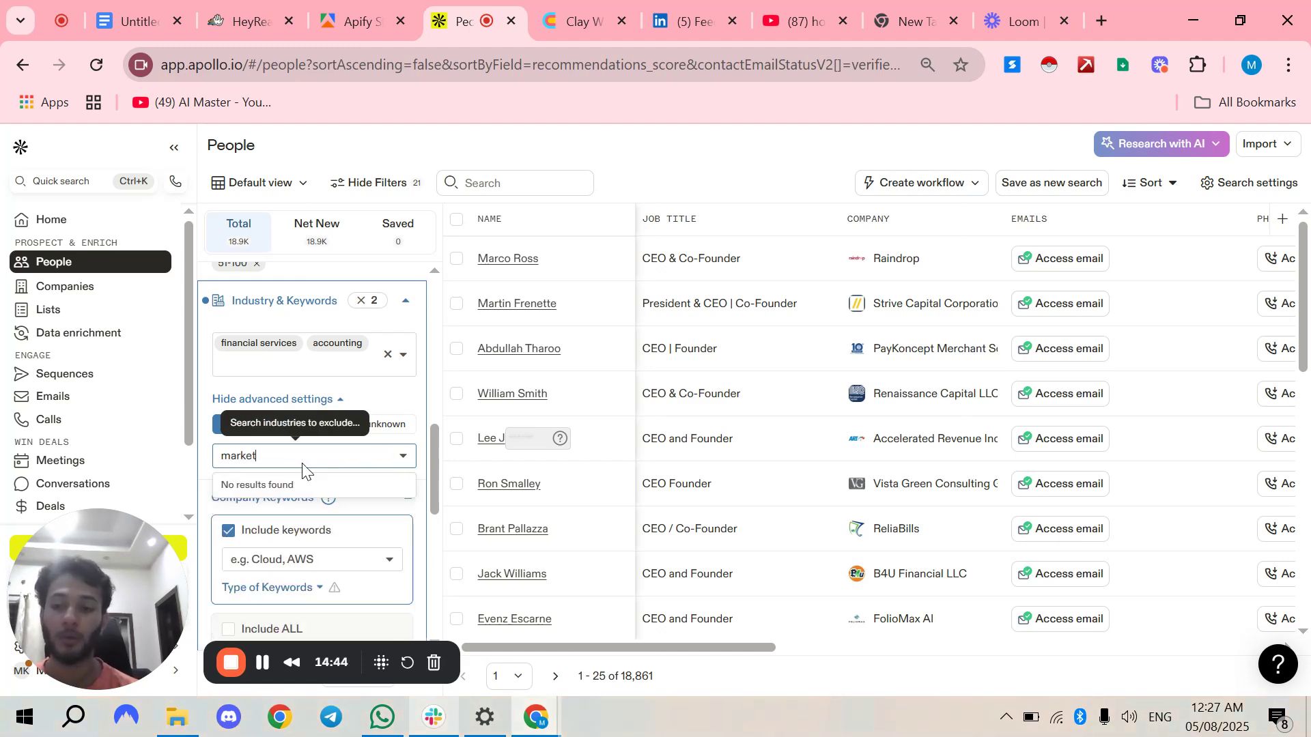
{"action": "type", "text": "in g"}
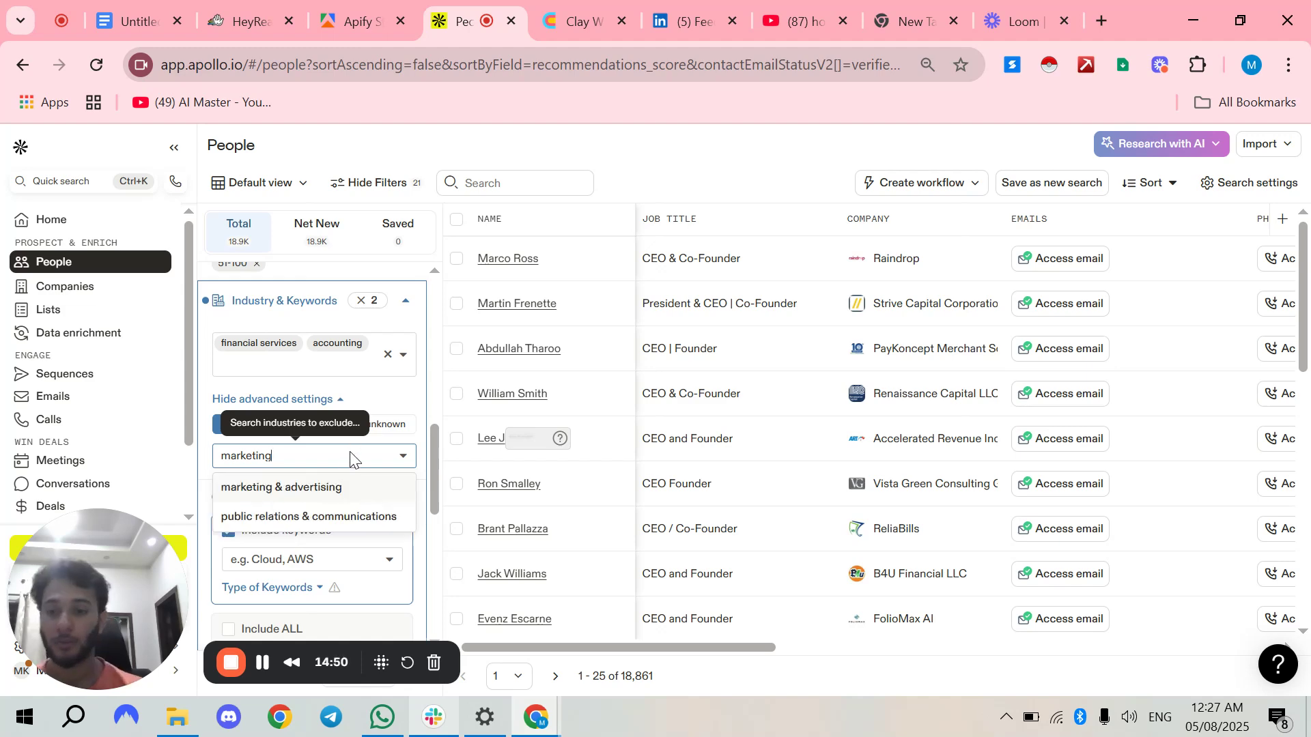
{"action": "left_click", "coordinate": [279, 500]}
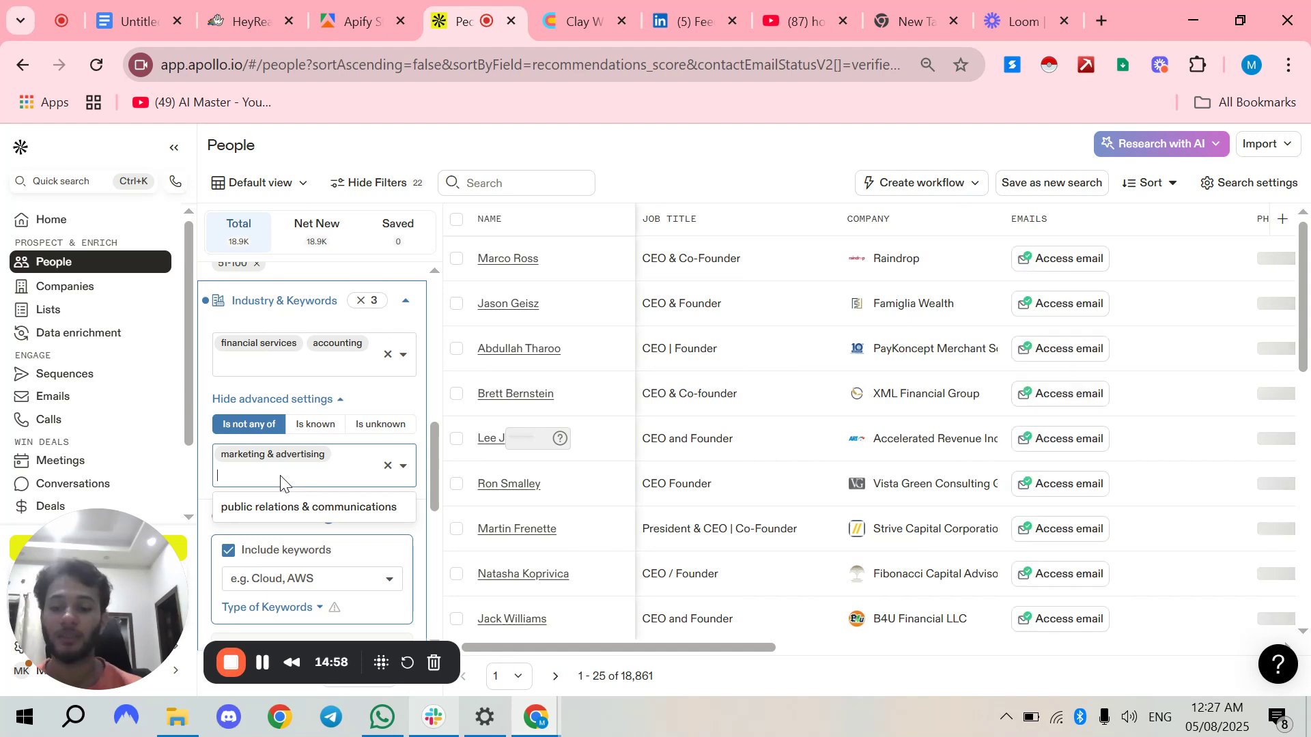
{"action": "type", "text": "ag"}
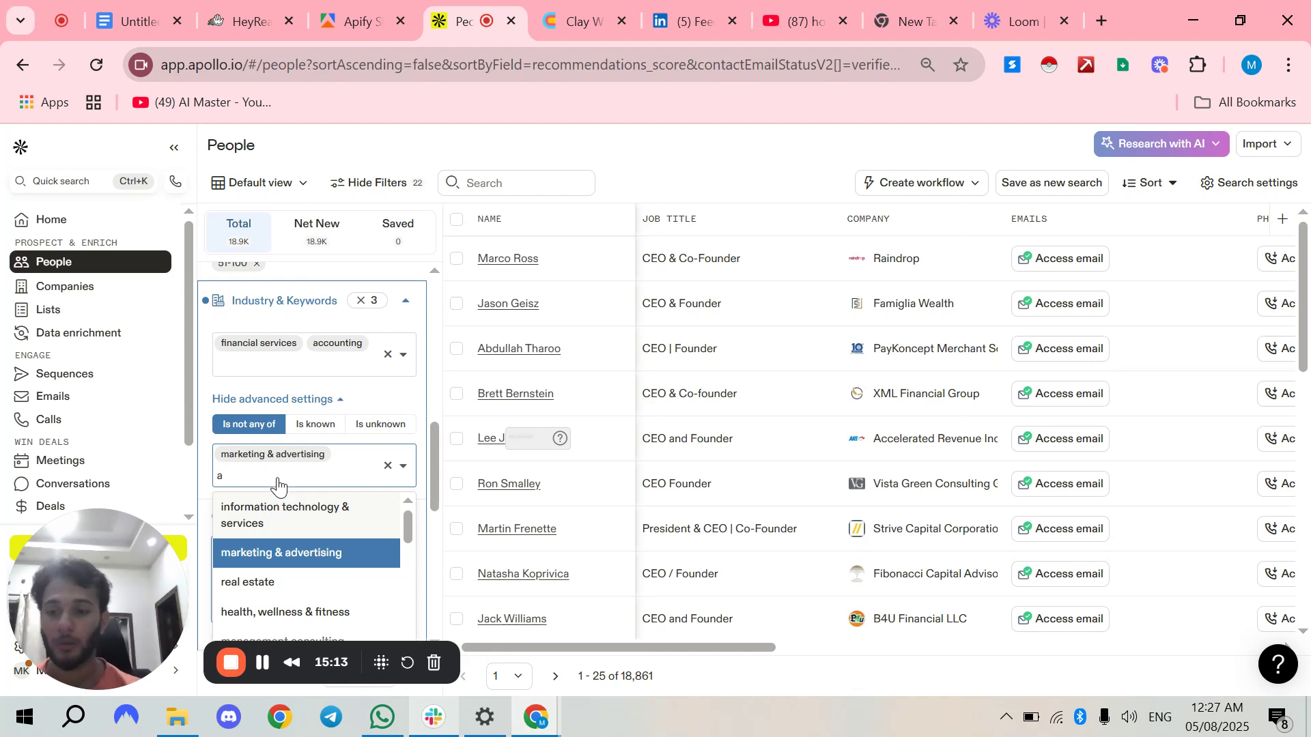
{"action": "scroll", "coordinate": [409, 444], "scroll_direction": "down", "scroll_amount": 5}
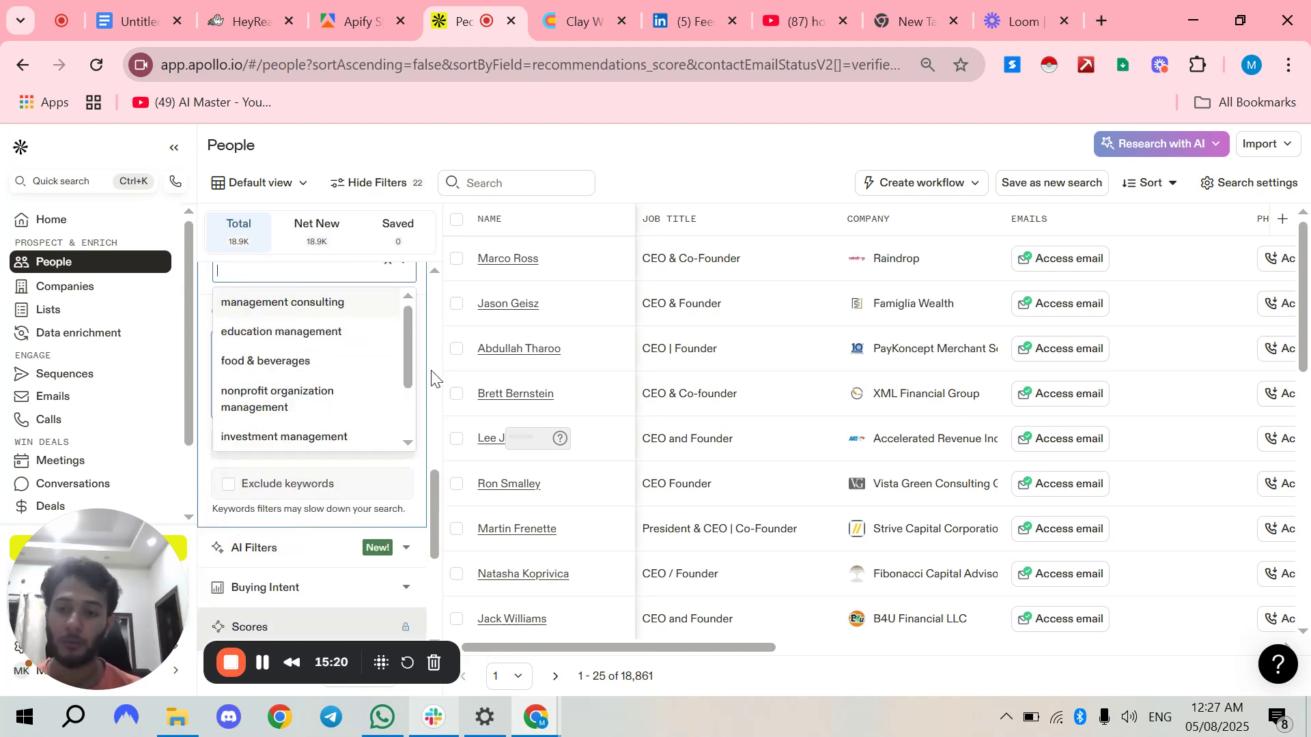
{"action": "scroll", "coordinate": [430, 376], "scroll_direction": "up", "scroll_amount": 5}
{"action": "scroll", "coordinate": [367, 423], "scroll_direction": "down", "scroll_amount": 3}
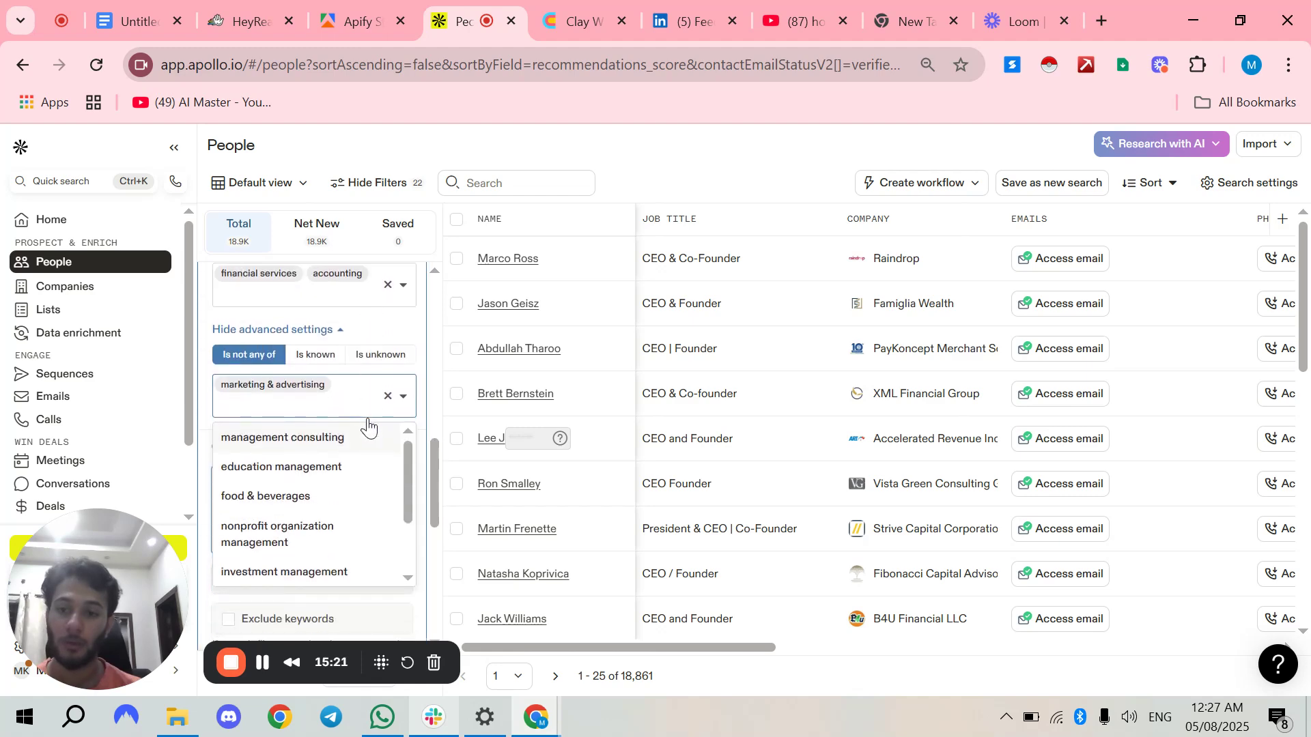
{"action": "left_click", "coordinate": [404, 400]}
Add bookkeeping to the included keywords under Company Keywords.
{"action": "scroll", "coordinate": [377, 462], "scroll_direction": "down", "scroll_amount": 3}
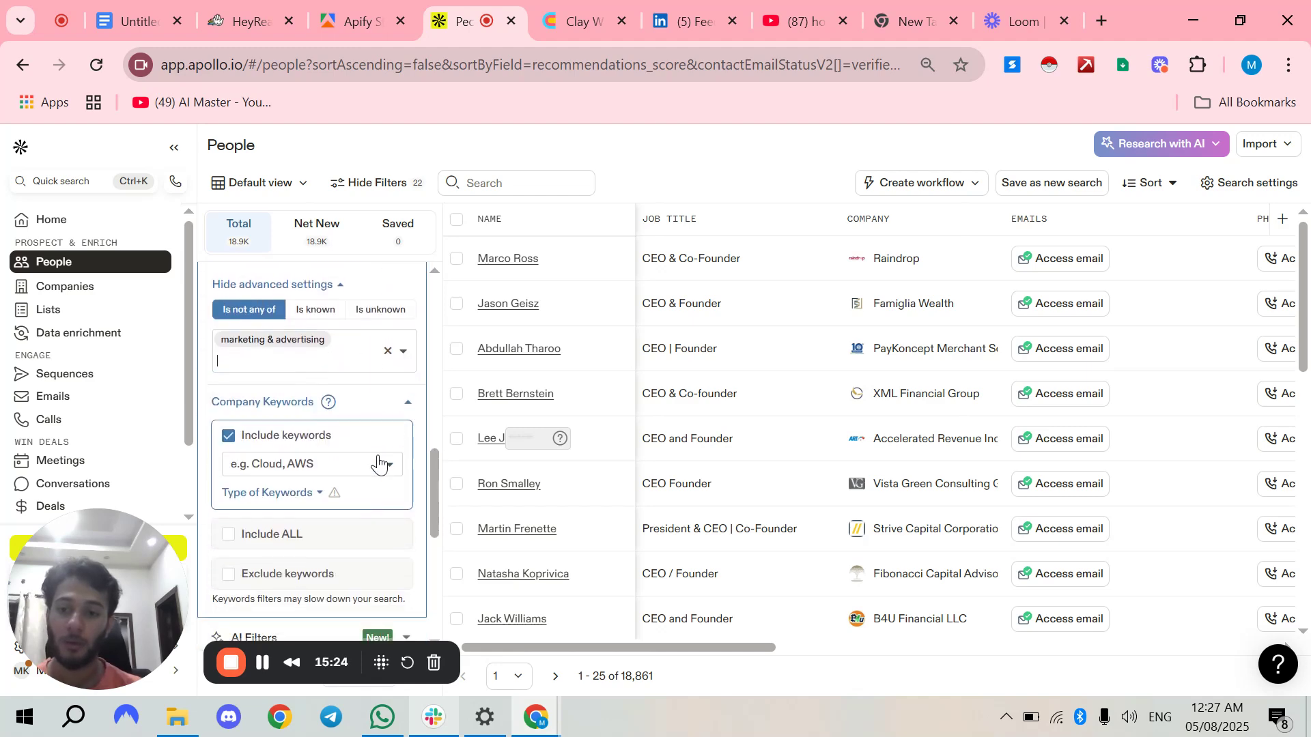
{"action": "left_click", "coordinate": [325, 408]}
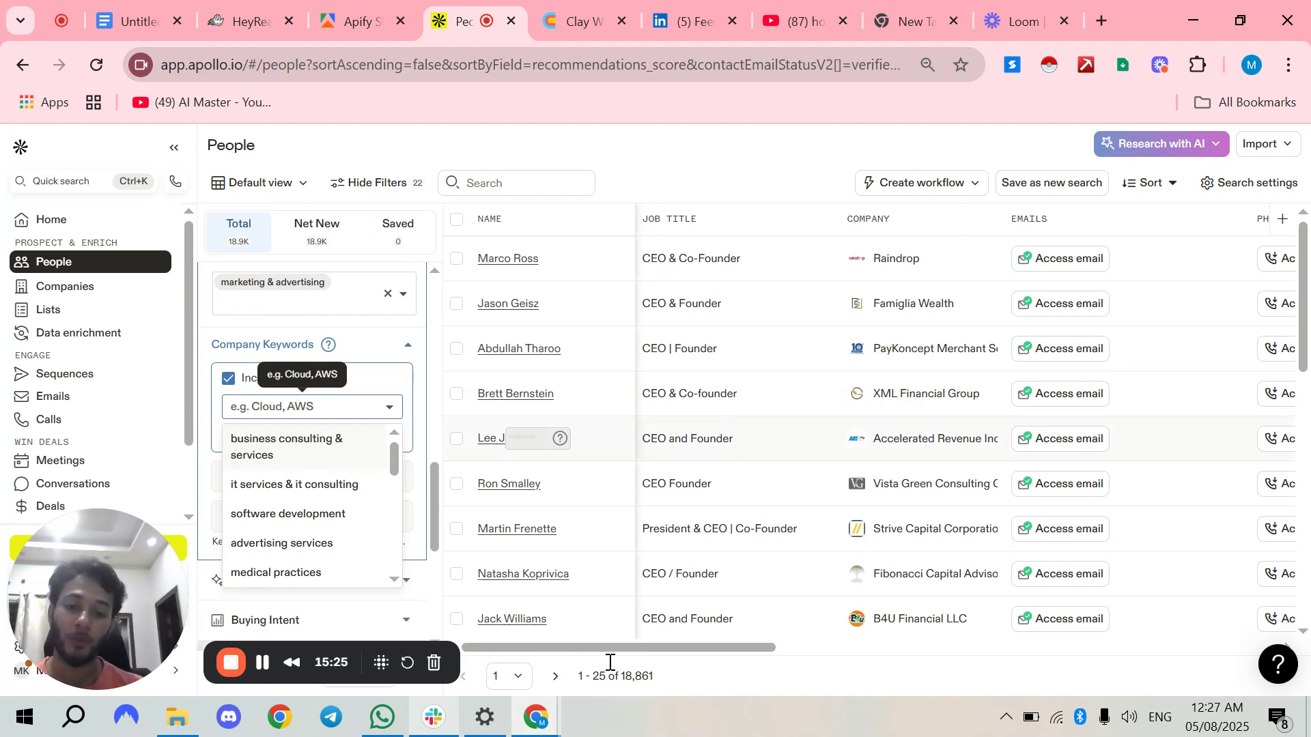
{"action": "left_click_drag", "start_coordinate": [621, 676], "coordinate": [660, 676]}
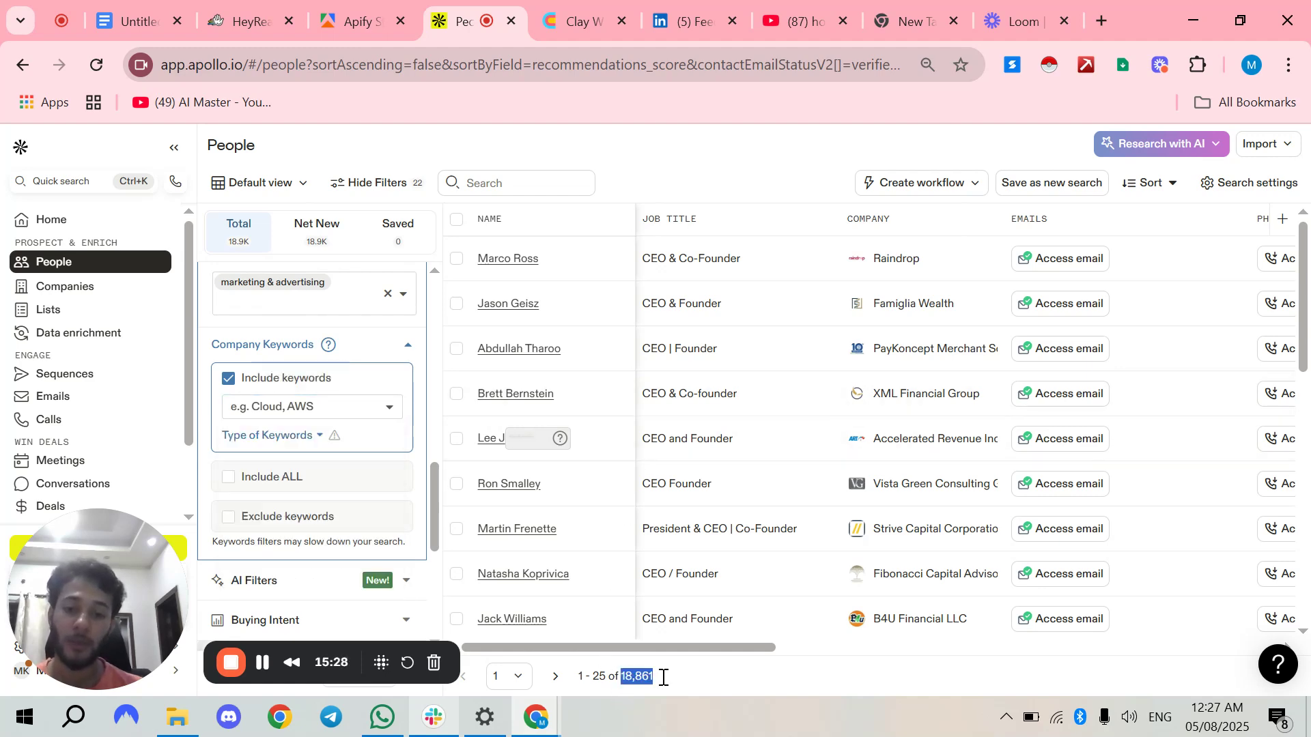
{"action": "left_click", "coordinate": [319, 409]}
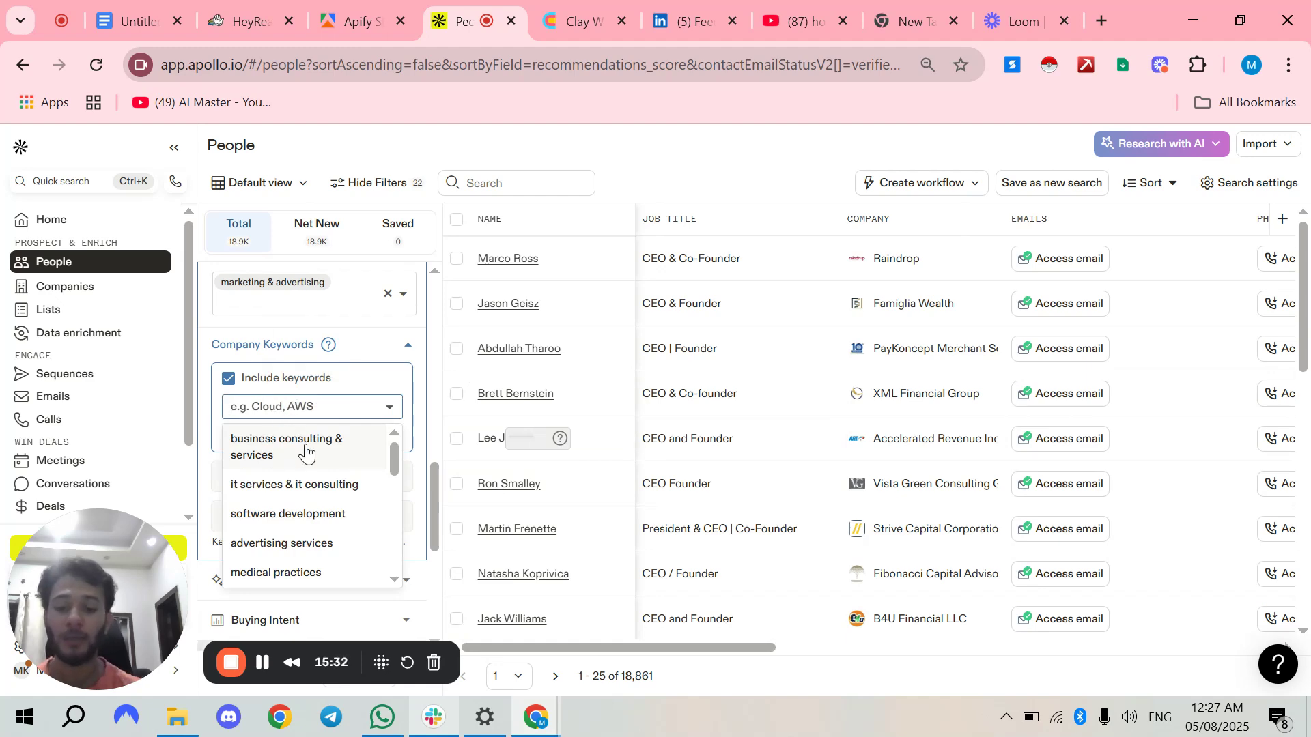
{"action": "type", "text": "Book"}
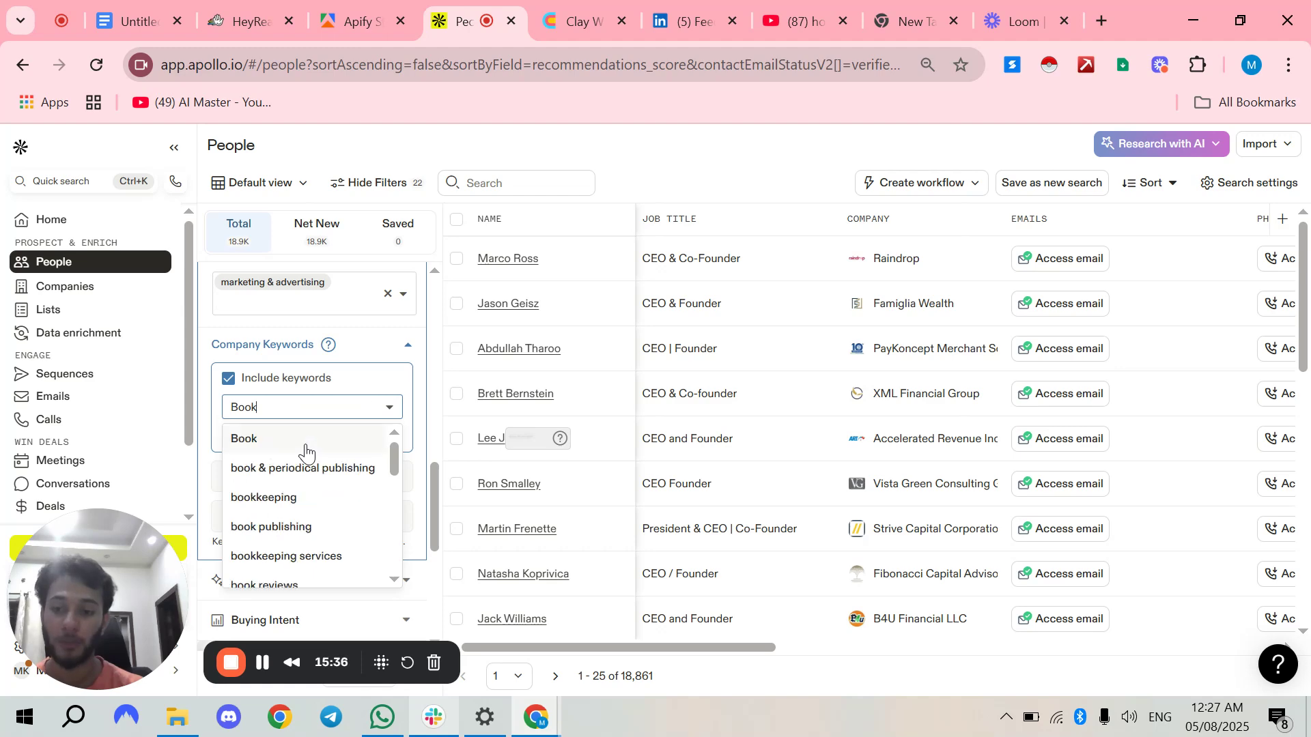
{"action": "left_click", "coordinate": [296, 499]}
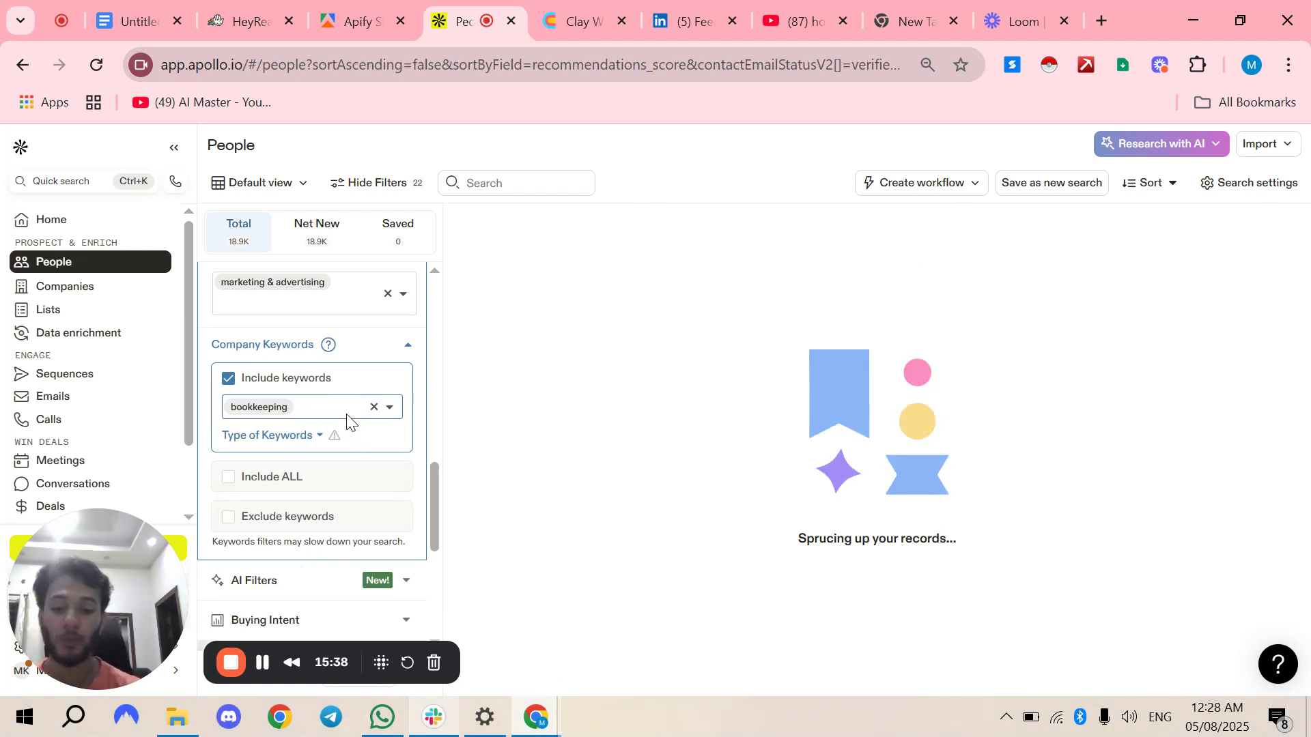
Add bookkeeping services and auditing services to the included company keywords.
{"action": "type", "text": "book k"}
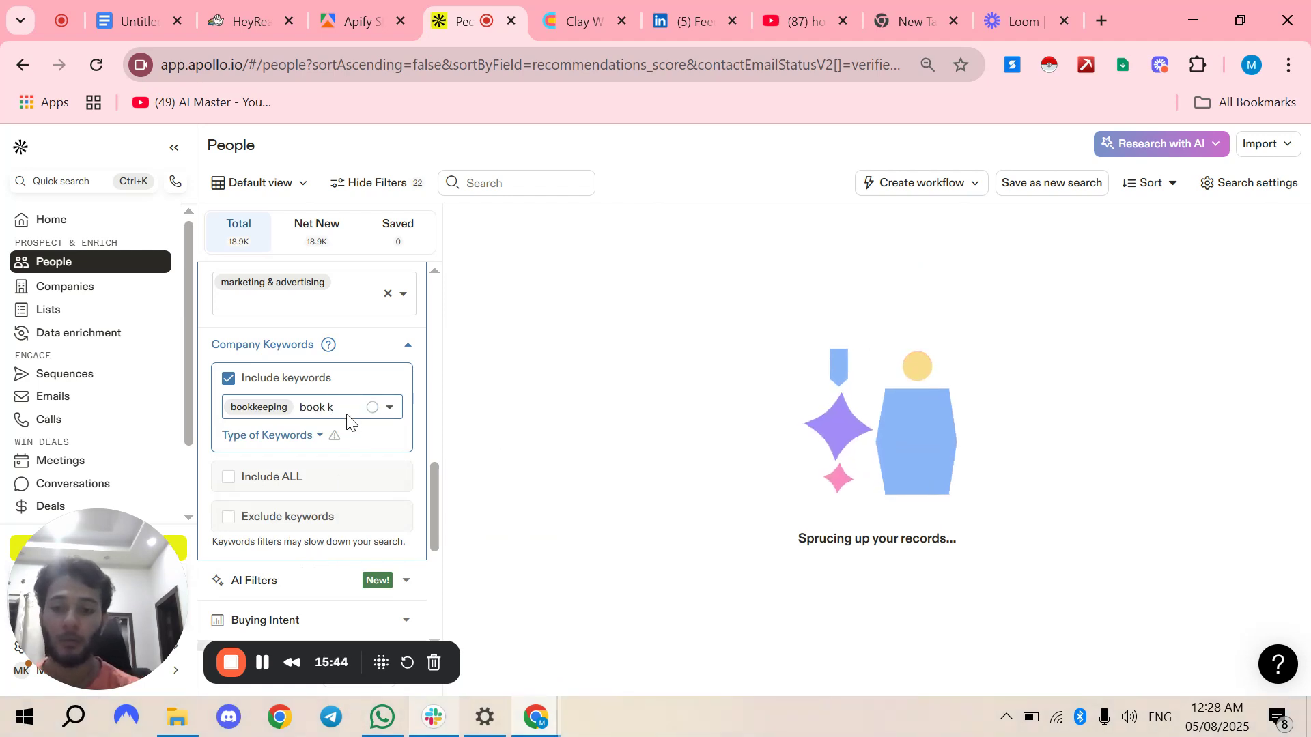
{"action": "key", "text": "BackSpace"}
{"action": "key", "text": "BackSpace"}
{"action": "type", "text": "keeping s"}
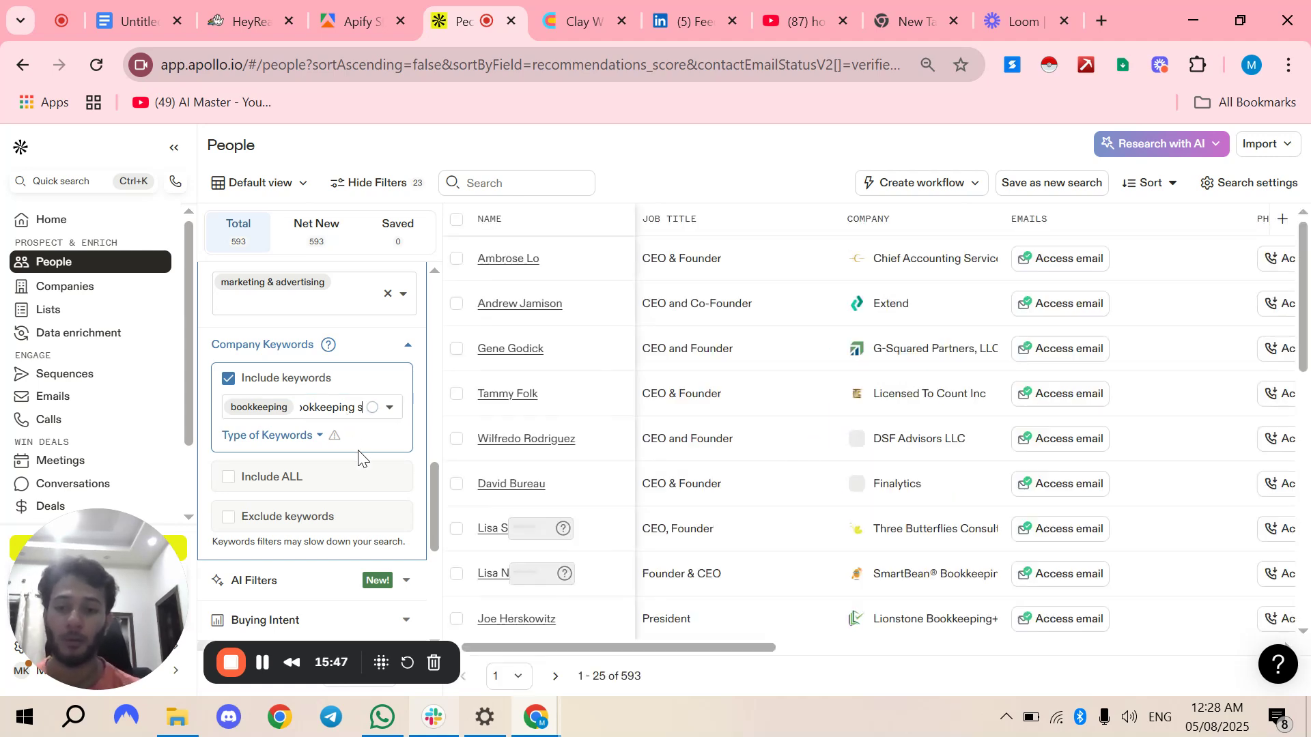
{"action": "key", "text": "BackSpace"}
{"action": "key", "text": "BackSpace"}
{"action": "key", "text": "BackSpace"}
{"action": "key", "text": "BackSpace"}
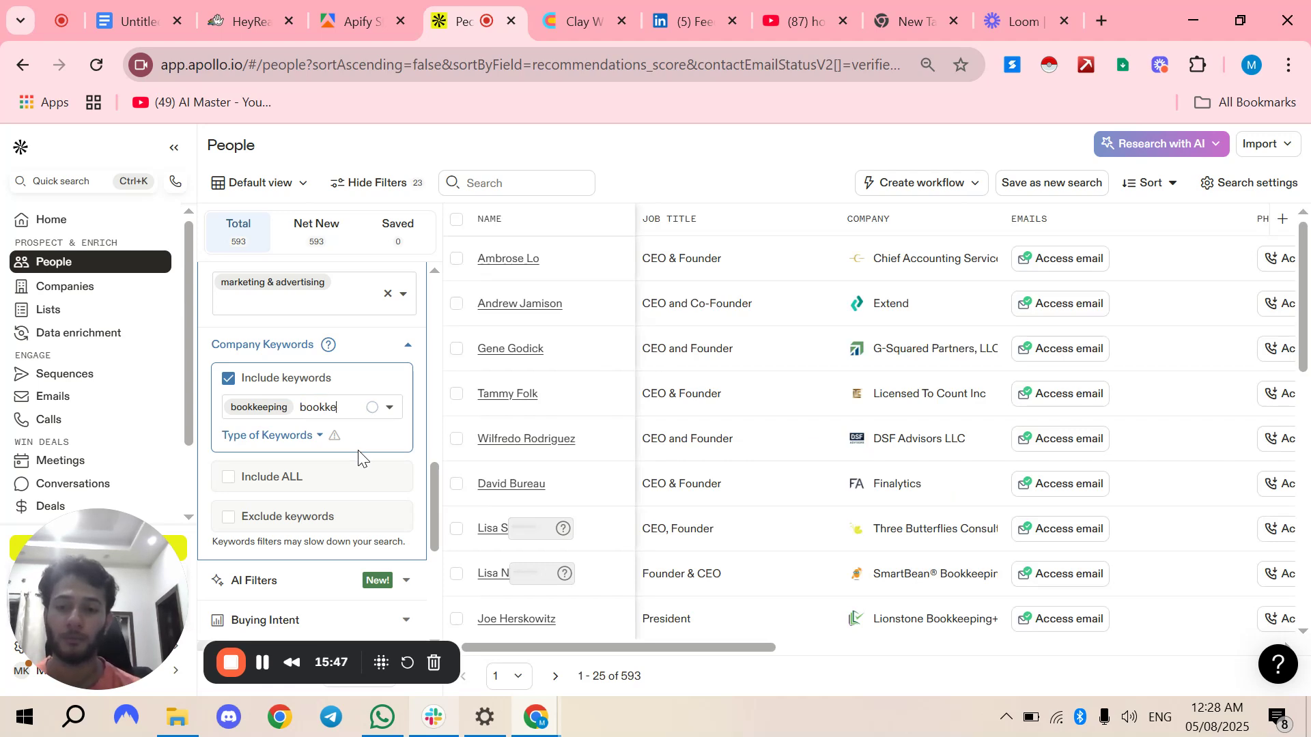
{"action": "key", "text": "BackSpace"}
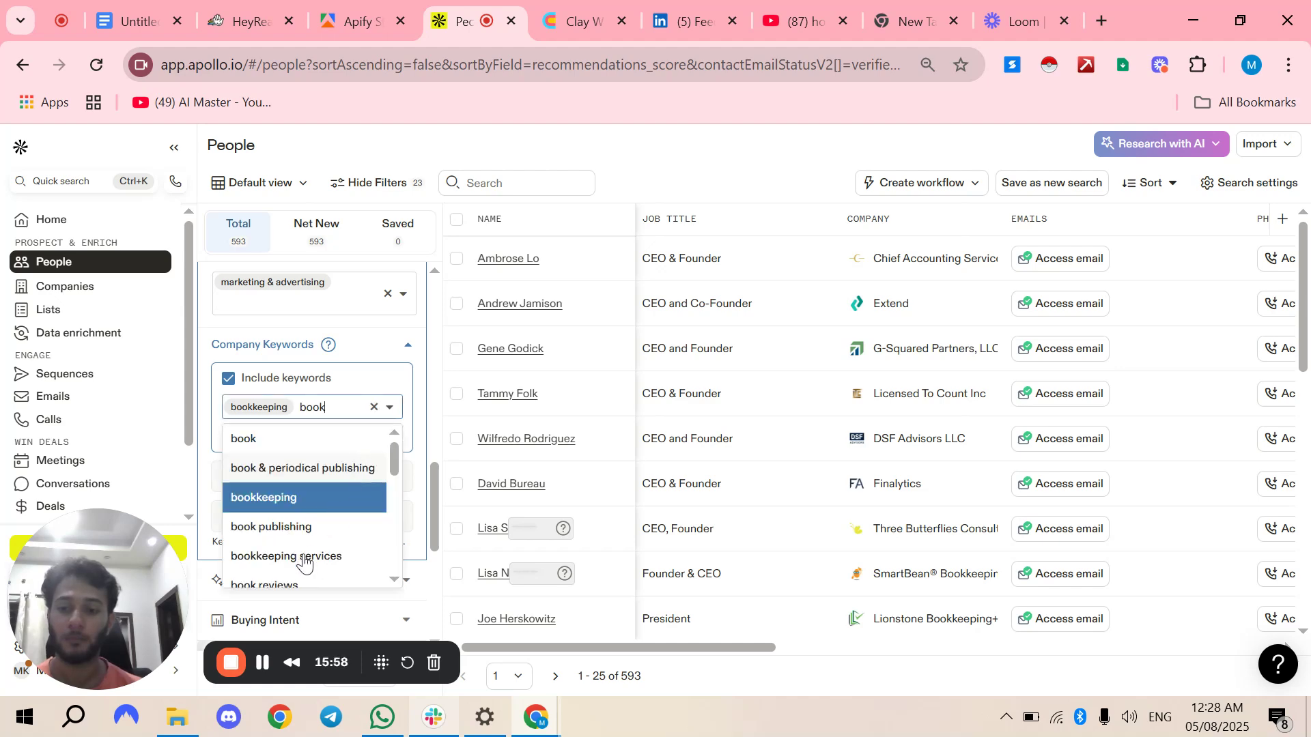
{"action": "left_click", "coordinate": [295, 564]}
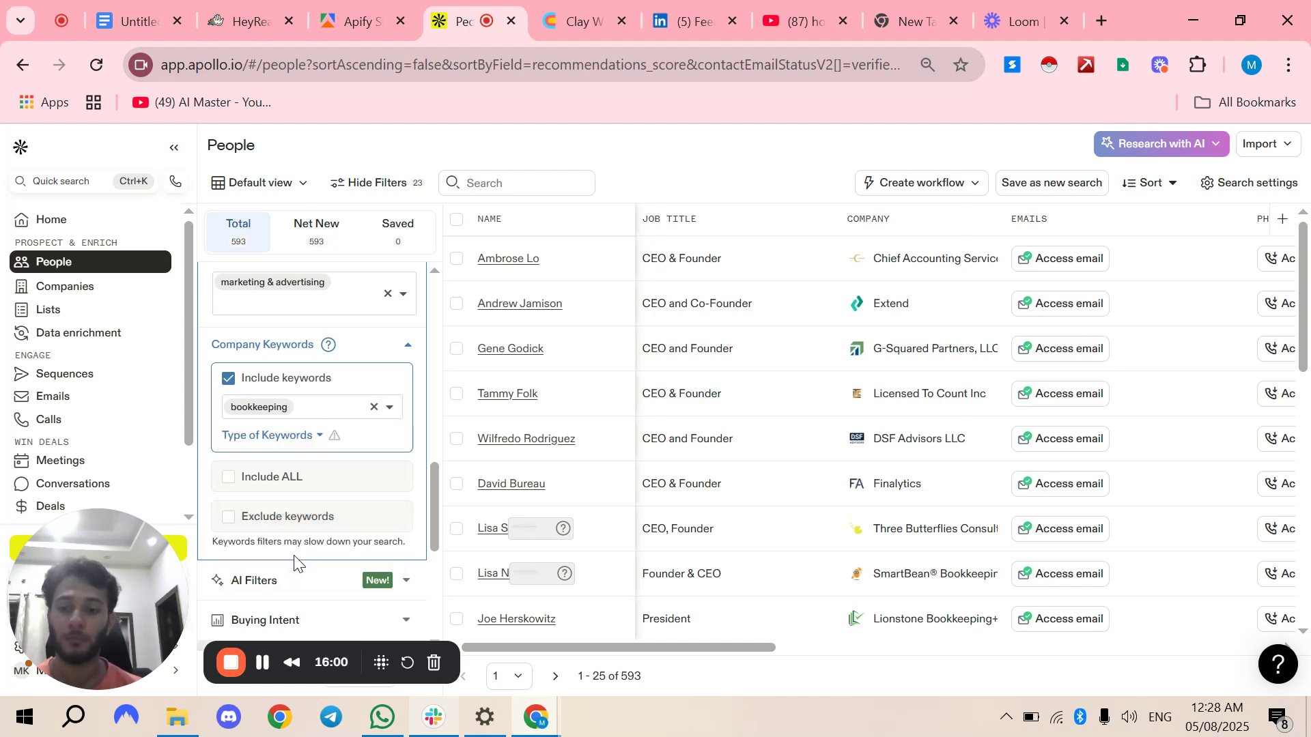
{"action": "left_click", "coordinate": [323, 413]}
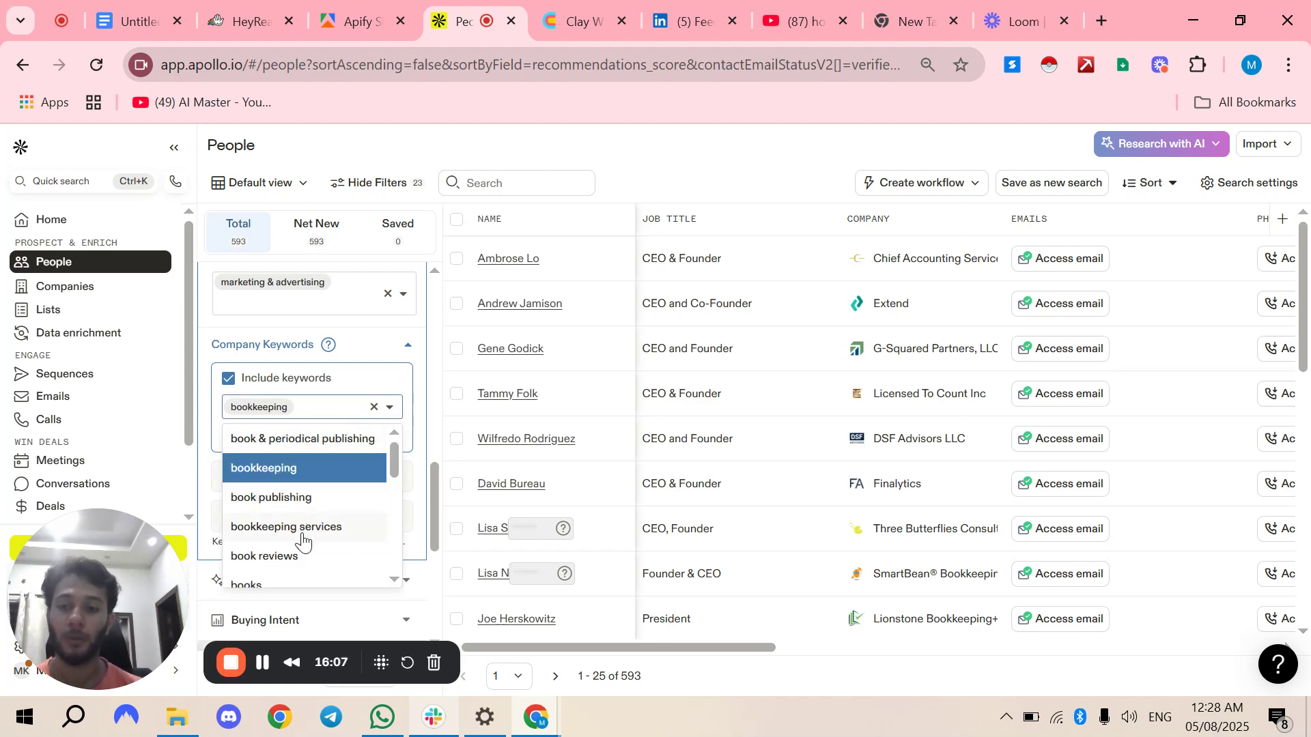
{"action": "scroll", "coordinate": [303, 542], "scroll_direction": "down", "scroll_amount": 3}
{"action": "scroll", "coordinate": [307, 532], "scroll_direction": "up", "scroll_amount": 3}
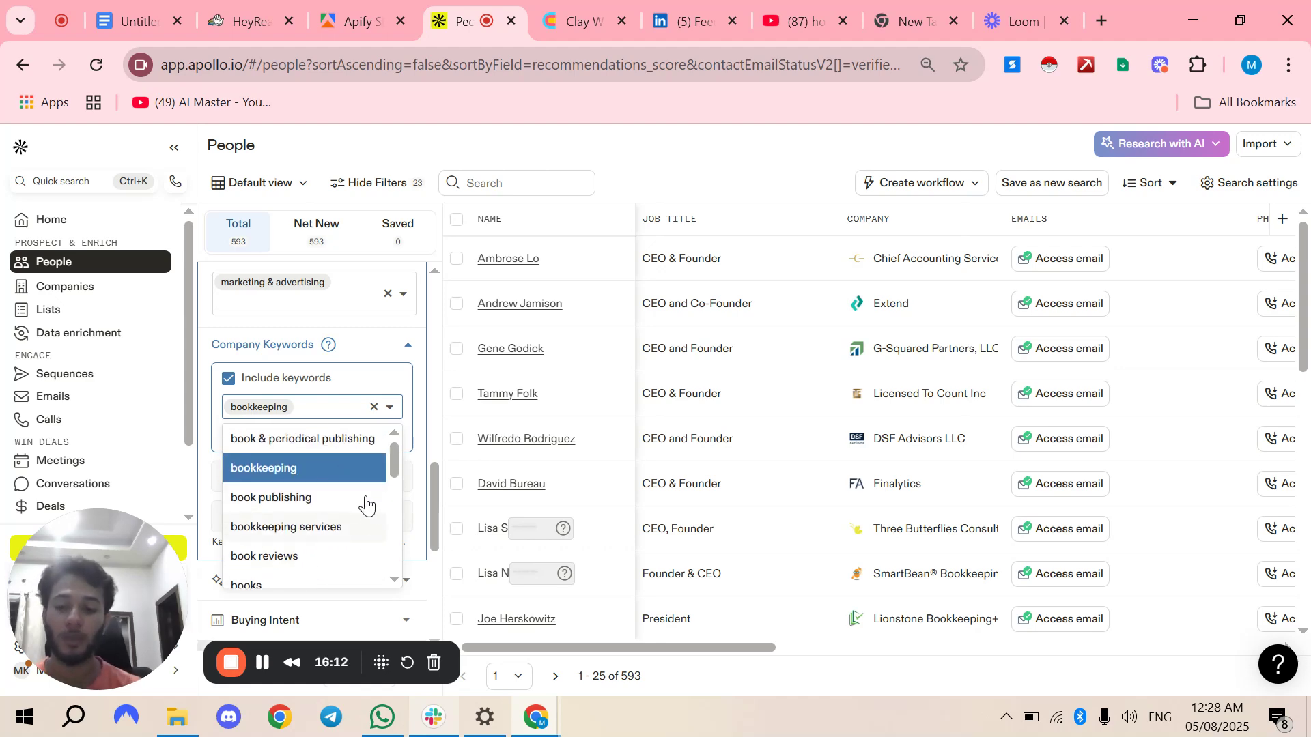
{"action": "key", "text": "Return"}
{"action": "type", "text": "auditing"}
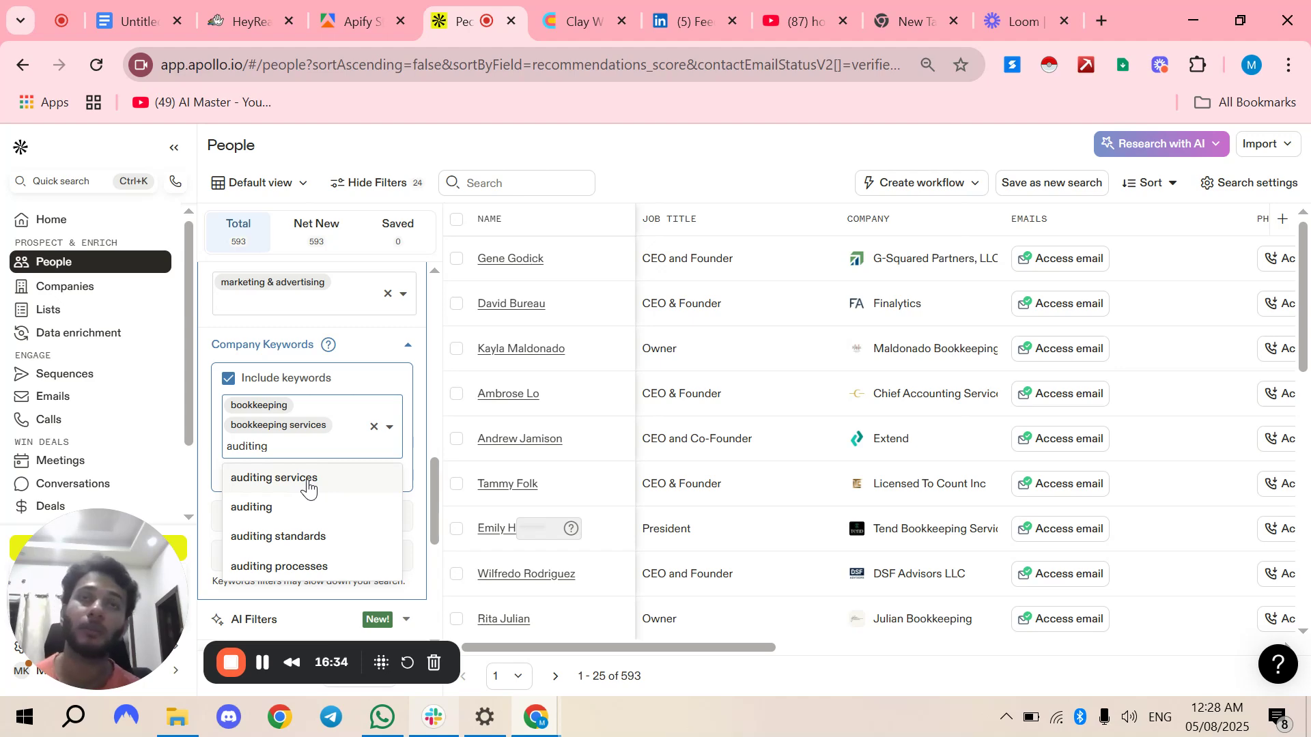
{"action": "left_click", "coordinate": [307, 480]}
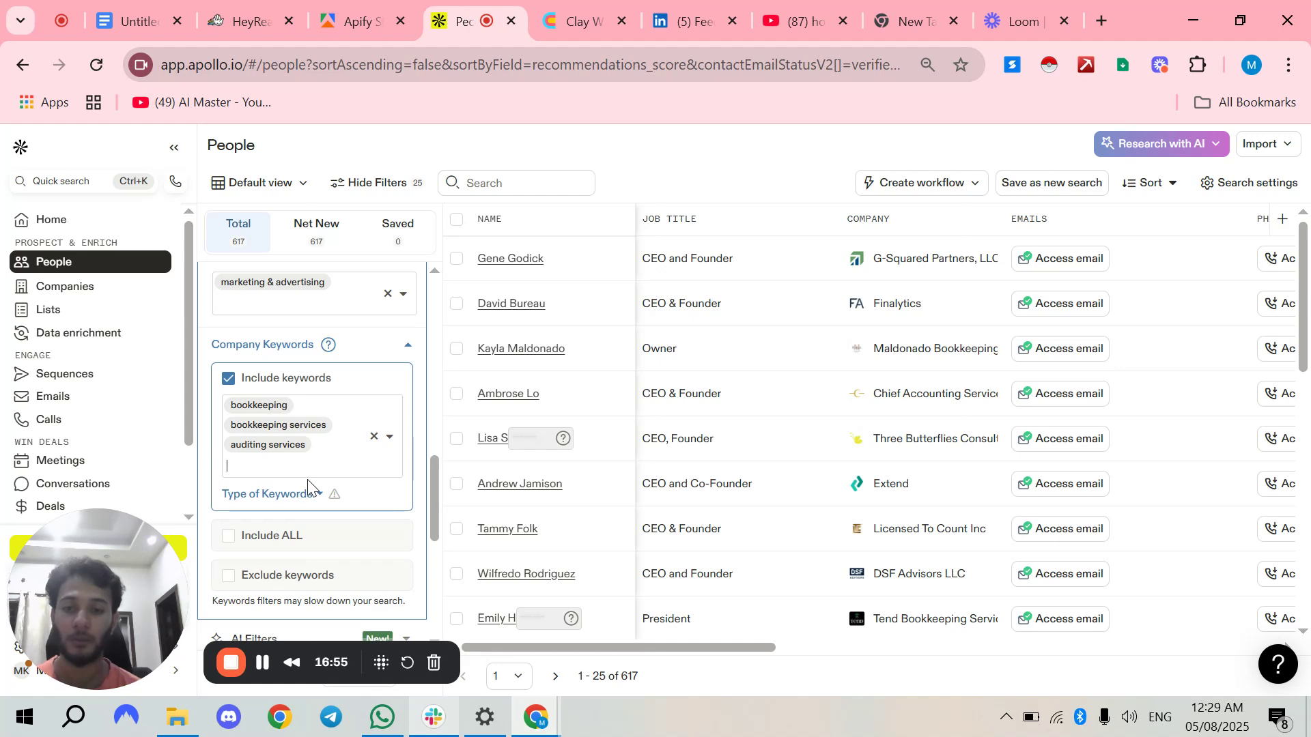
Add financial services to the included company keywords.
{"action": "type", "text": "finaicia"}
{"action": "key", "text": "BackSpace"}
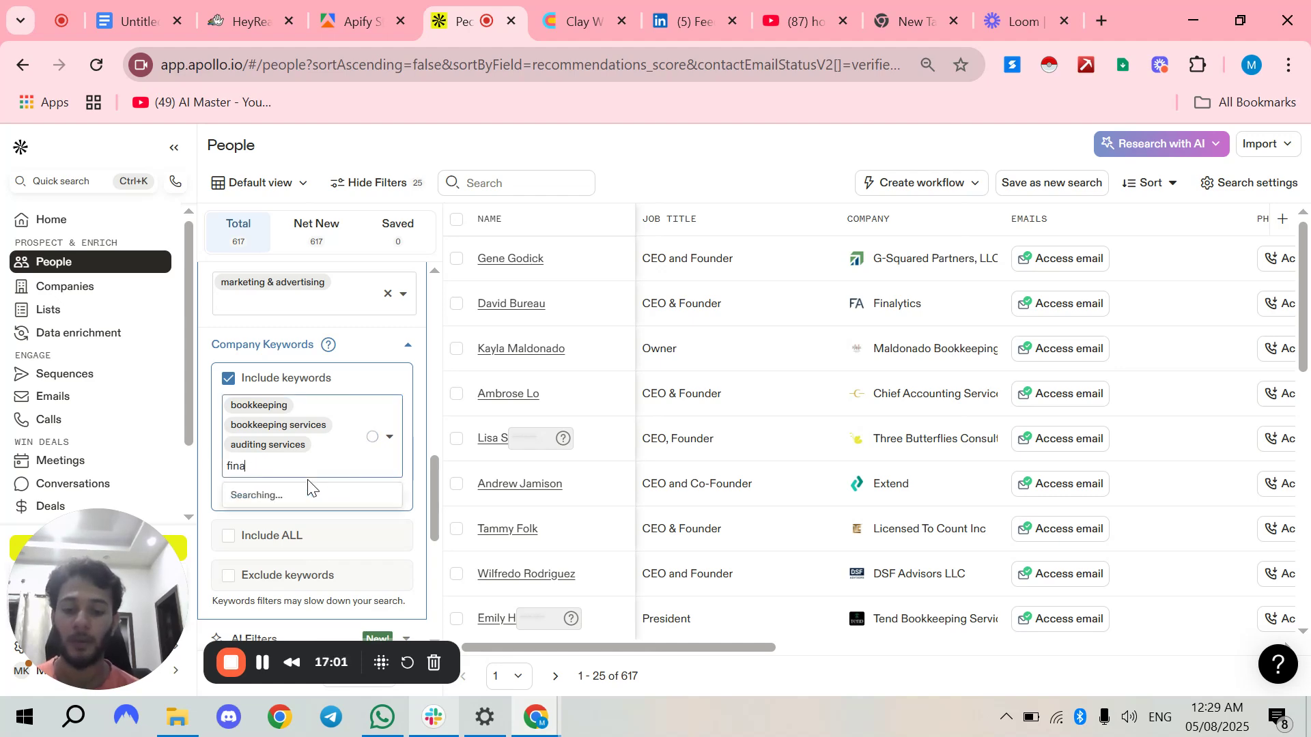
{"action": "type", "text": "ncial"}
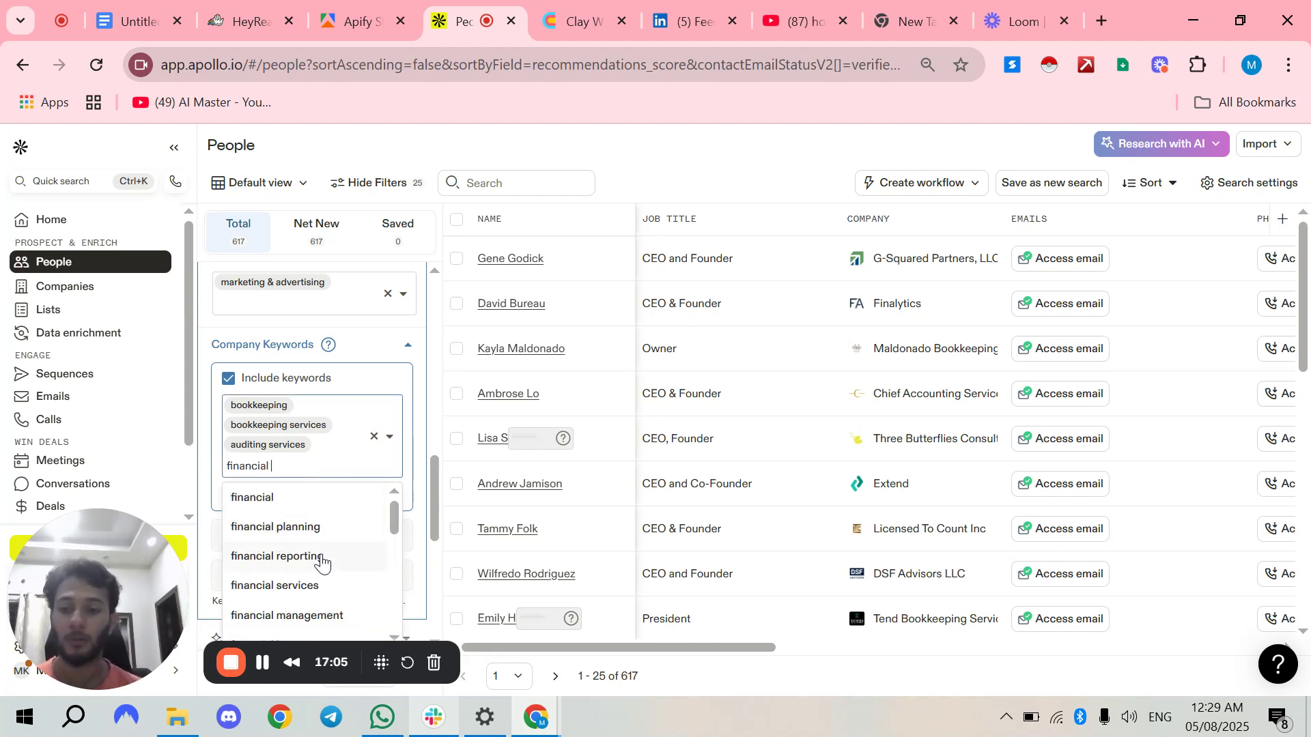
{"action": "scroll", "coordinate": [317, 563], "scroll_direction": "down", "scroll_amount": 3}
{"action": "scroll", "coordinate": [322, 564], "scroll_direction": "up", "scroll_amount": 1}
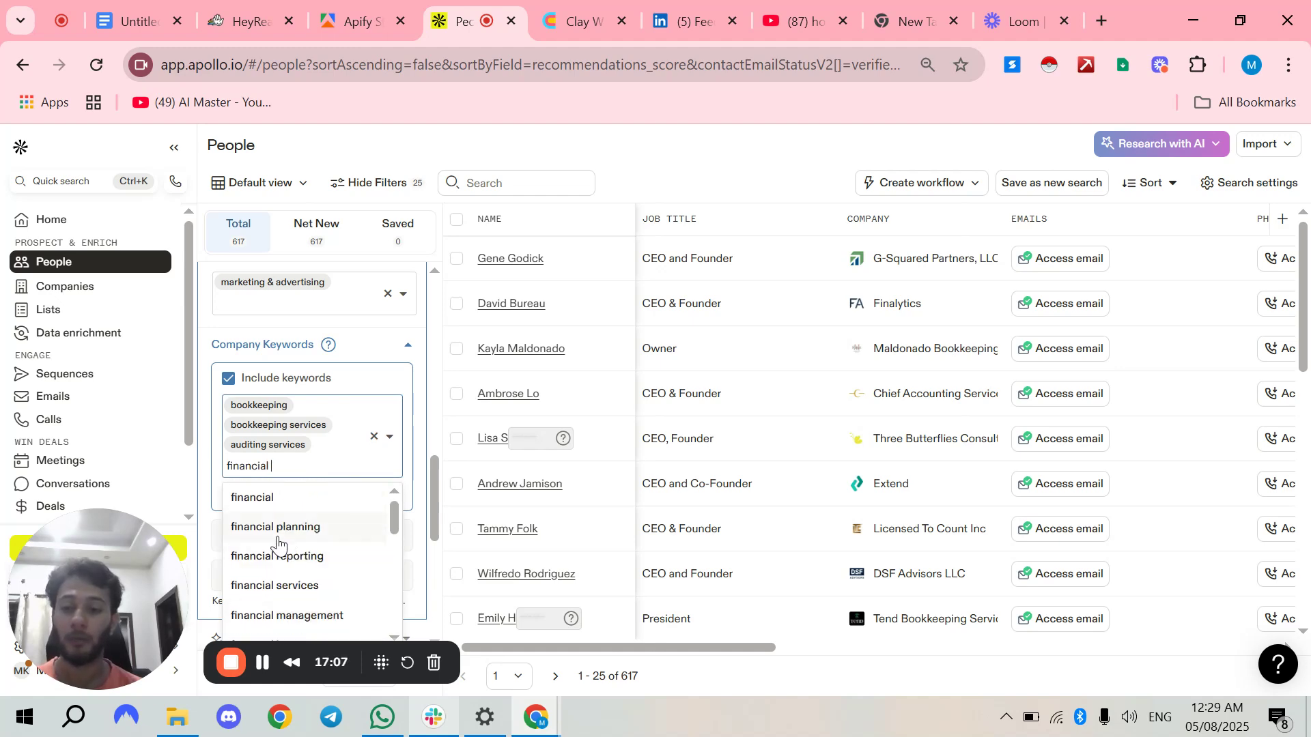
{"action": "scroll", "coordinate": [286, 546], "scroll_direction": "down", "scroll_amount": 2}
{"action": "scroll", "coordinate": [331, 575], "scroll_direction": "down", "scroll_amount": 2}
{"action": "scroll", "coordinate": [330, 576], "scroll_direction": "up", "scroll_amount": 2}
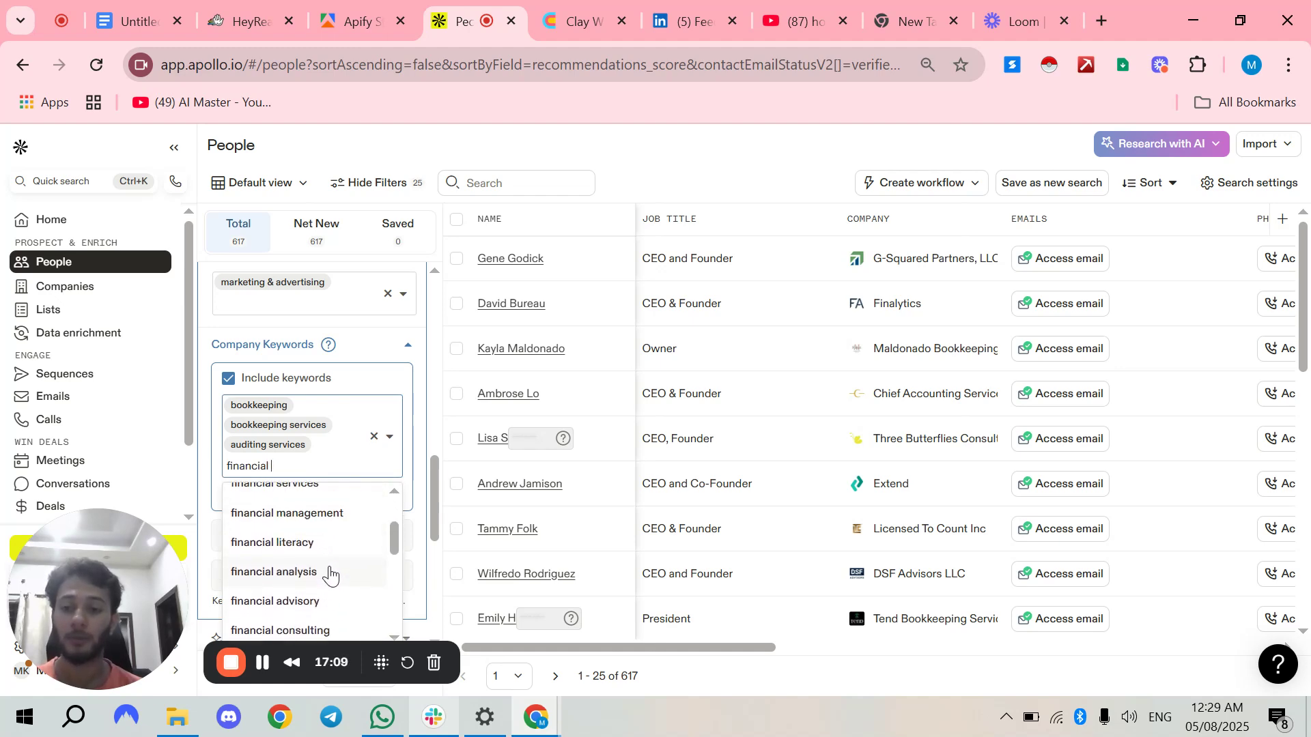
{"action": "scroll", "coordinate": [321, 570], "scroll_direction": "up", "scroll_amount": 2}
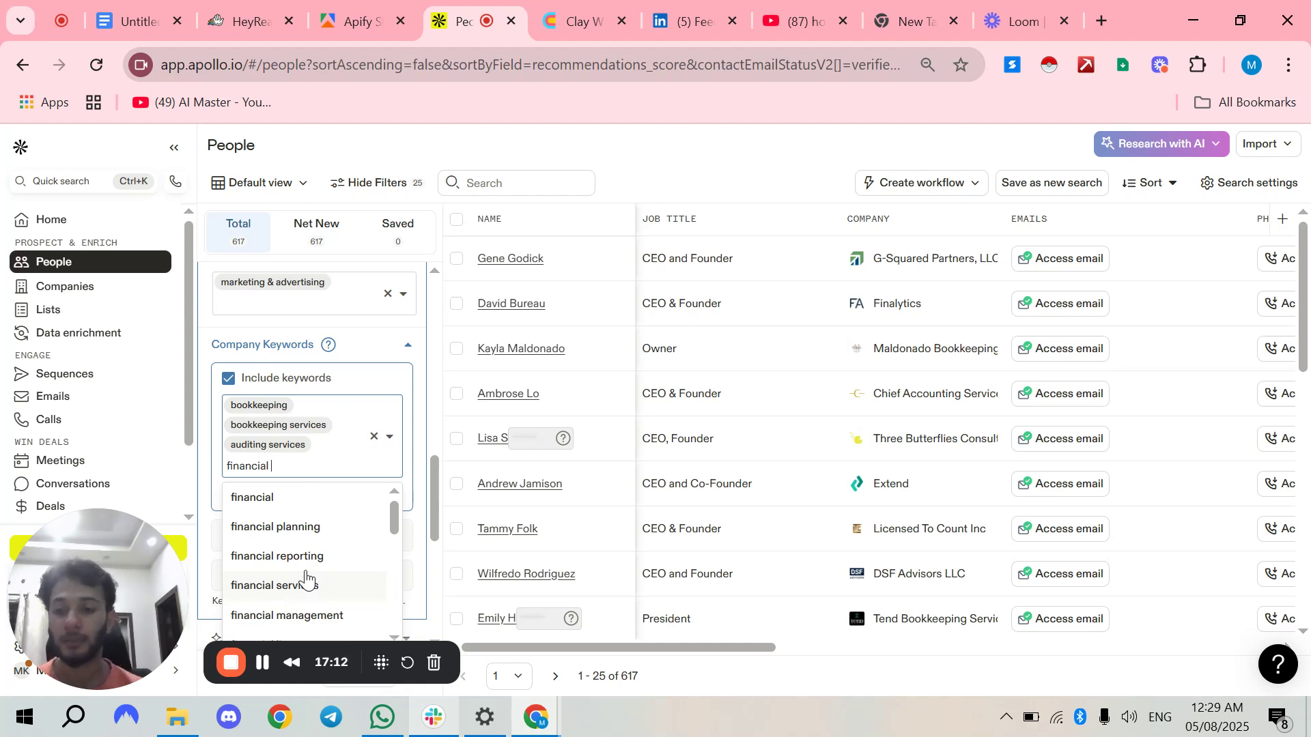
{"action": "key", "text": "Return"}
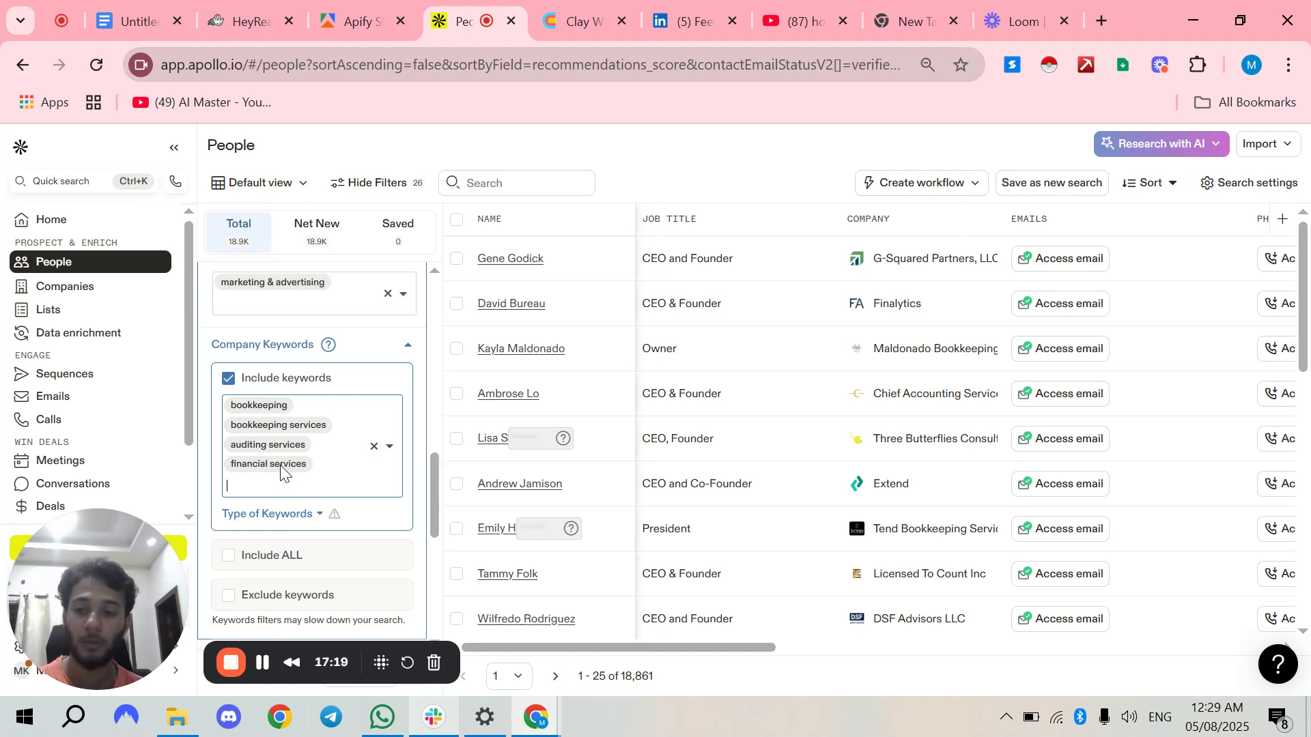
Replace the last two included company keywords with auditing and auditing services.
{"action": "key", "text": "BackSpace"}
{"action": "key", "text": "BackSpace"}
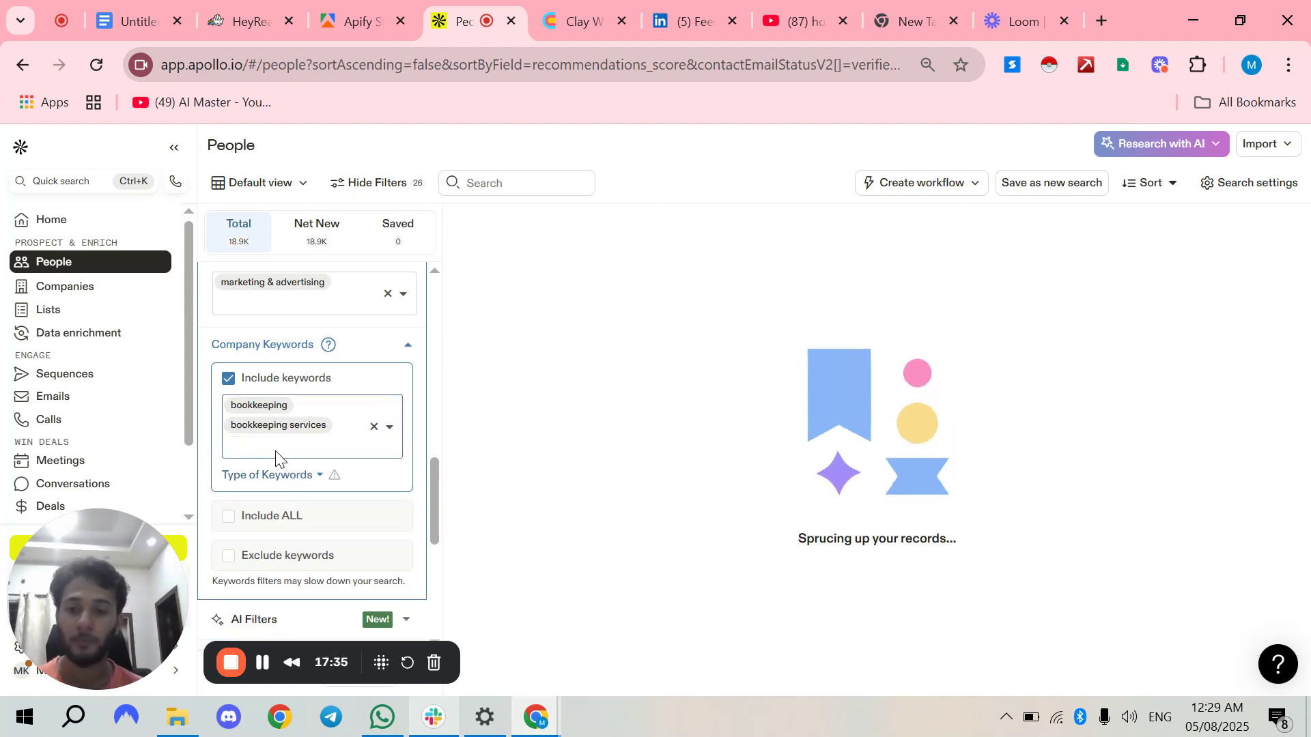
{"action": "left_click", "coordinate": [276, 454]}
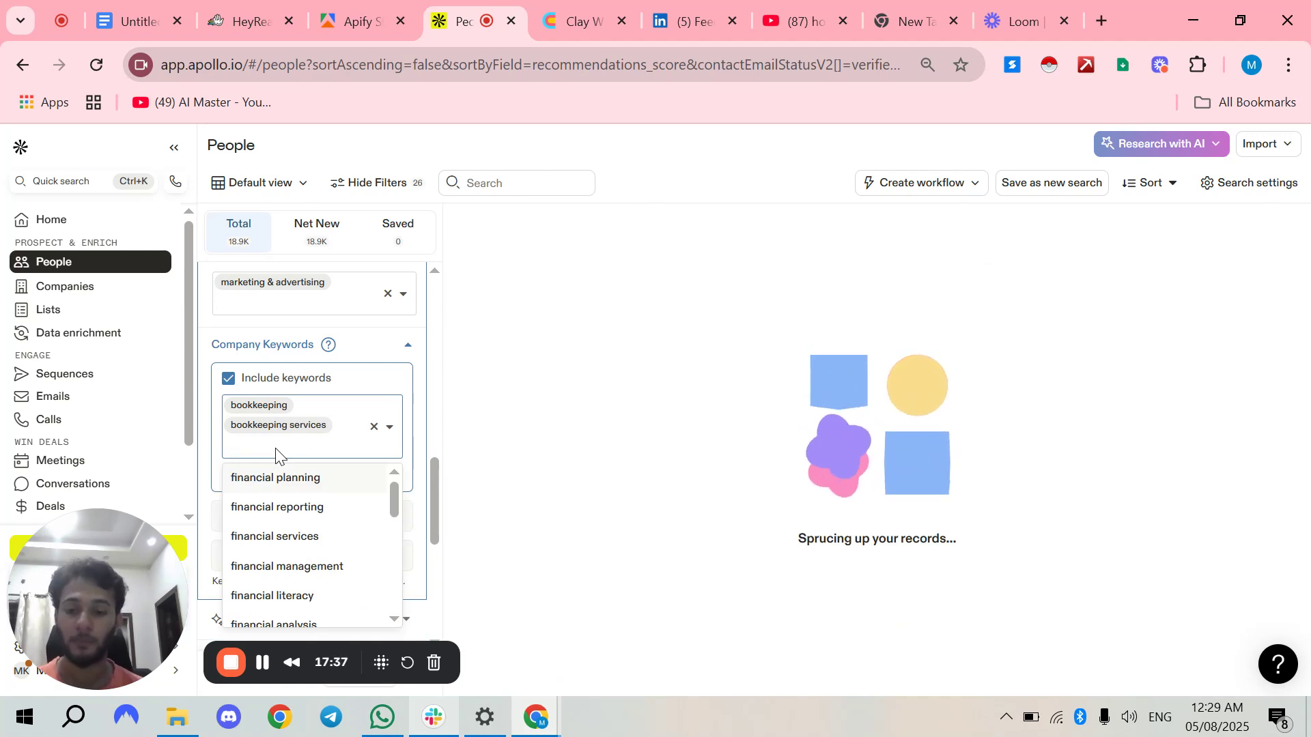
{"action": "type", "text": "auditing"}
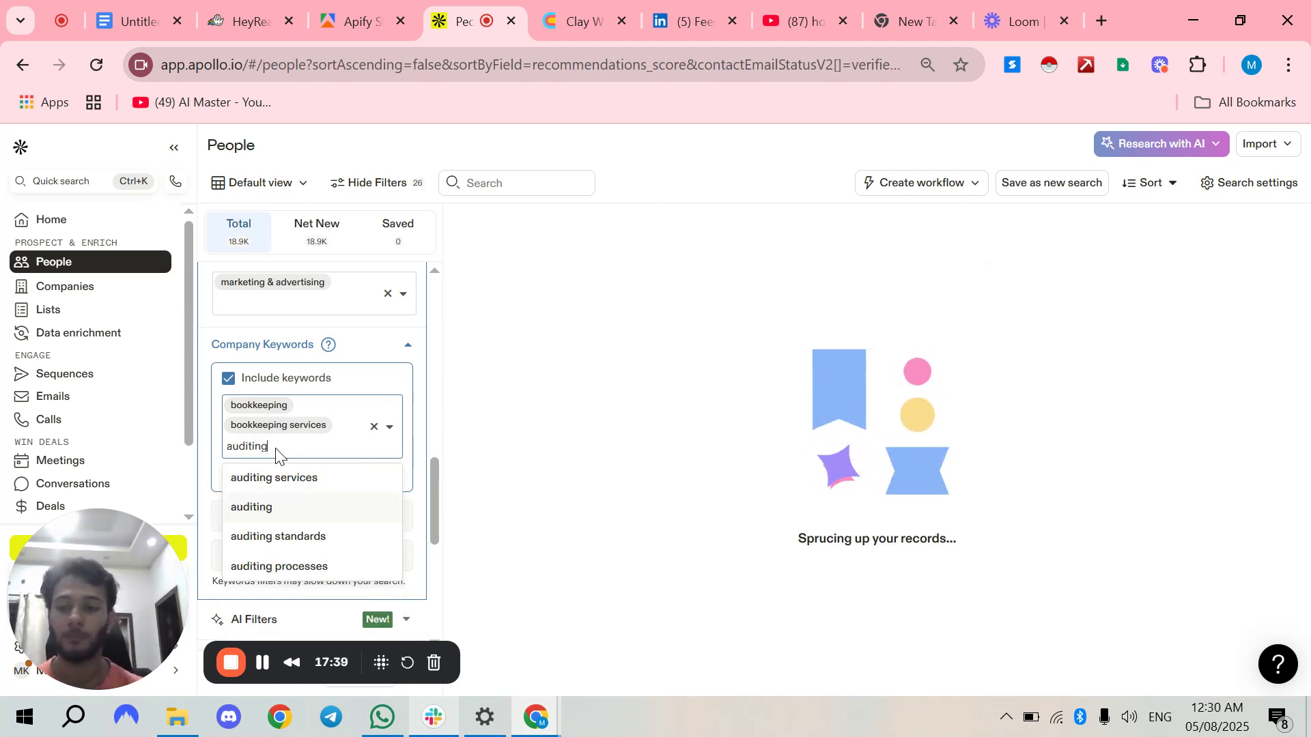
{"action": "left_click", "coordinate": [263, 513]}
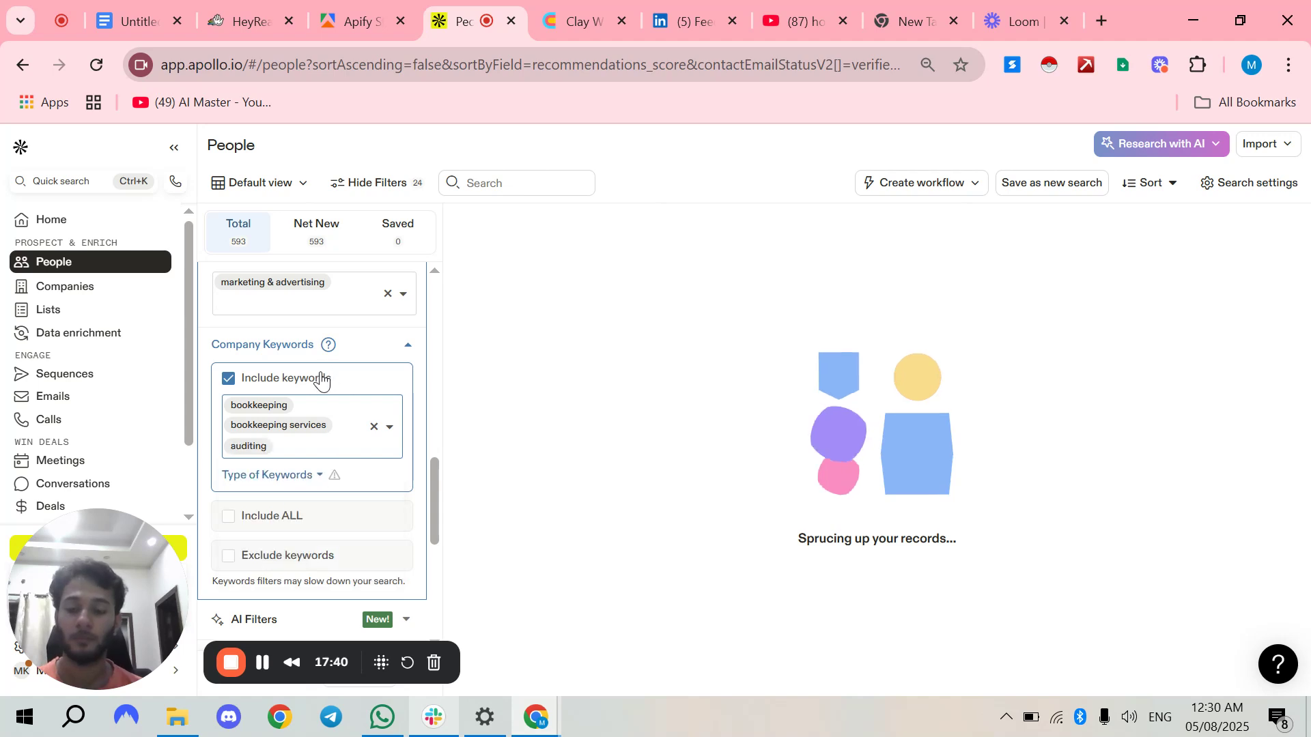
{"action": "left_click", "coordinate": [288, 448]}
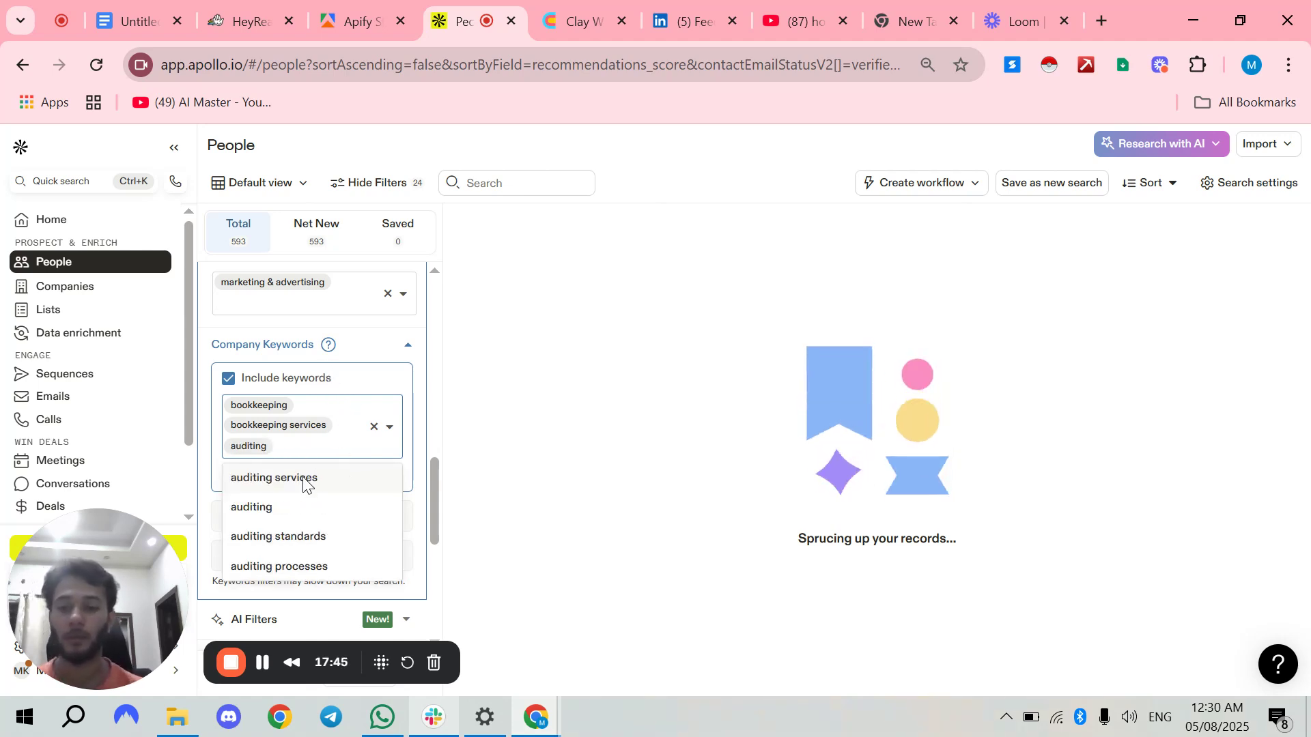
{"action": "left_click", "coordinate": [304, 480]}
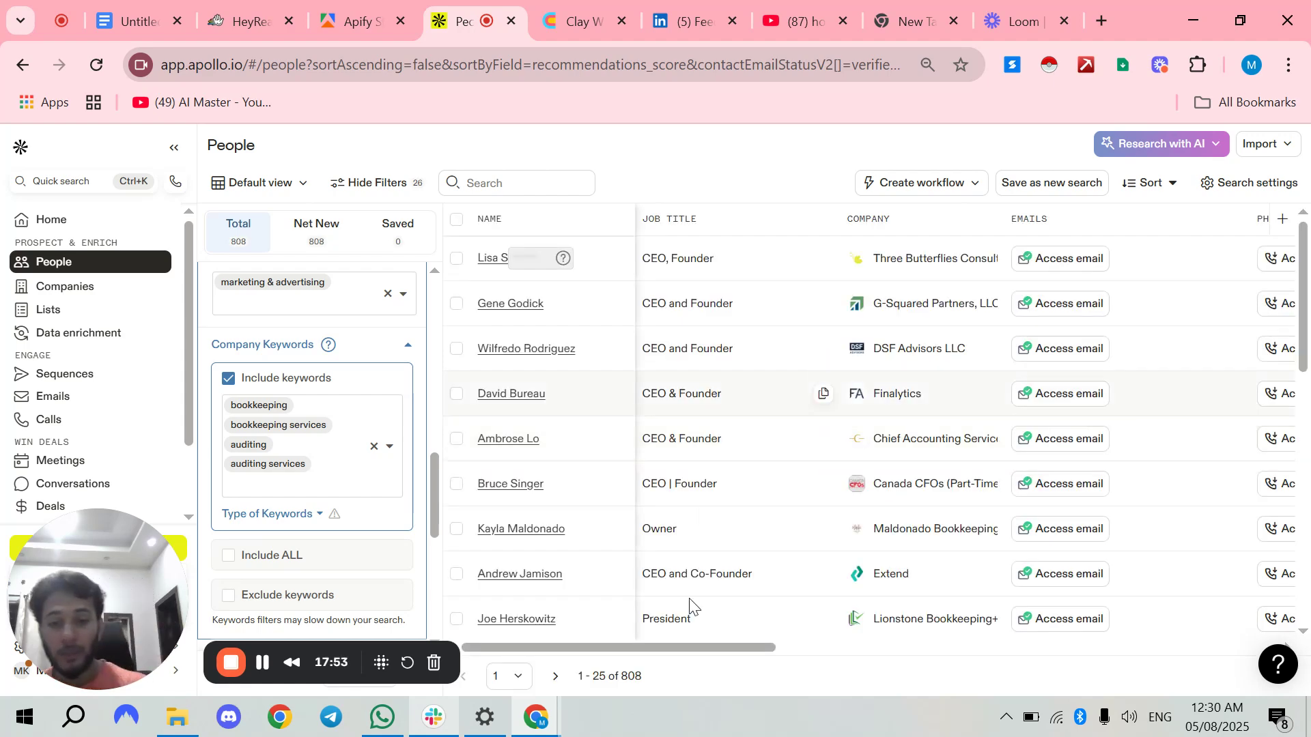
Review the filtered people list and its result total, including the links, location, employee count and industry columns.
{"action": "left_click_drag", "start_coordinate": [645, 680], "coordinate": [623, 680]}
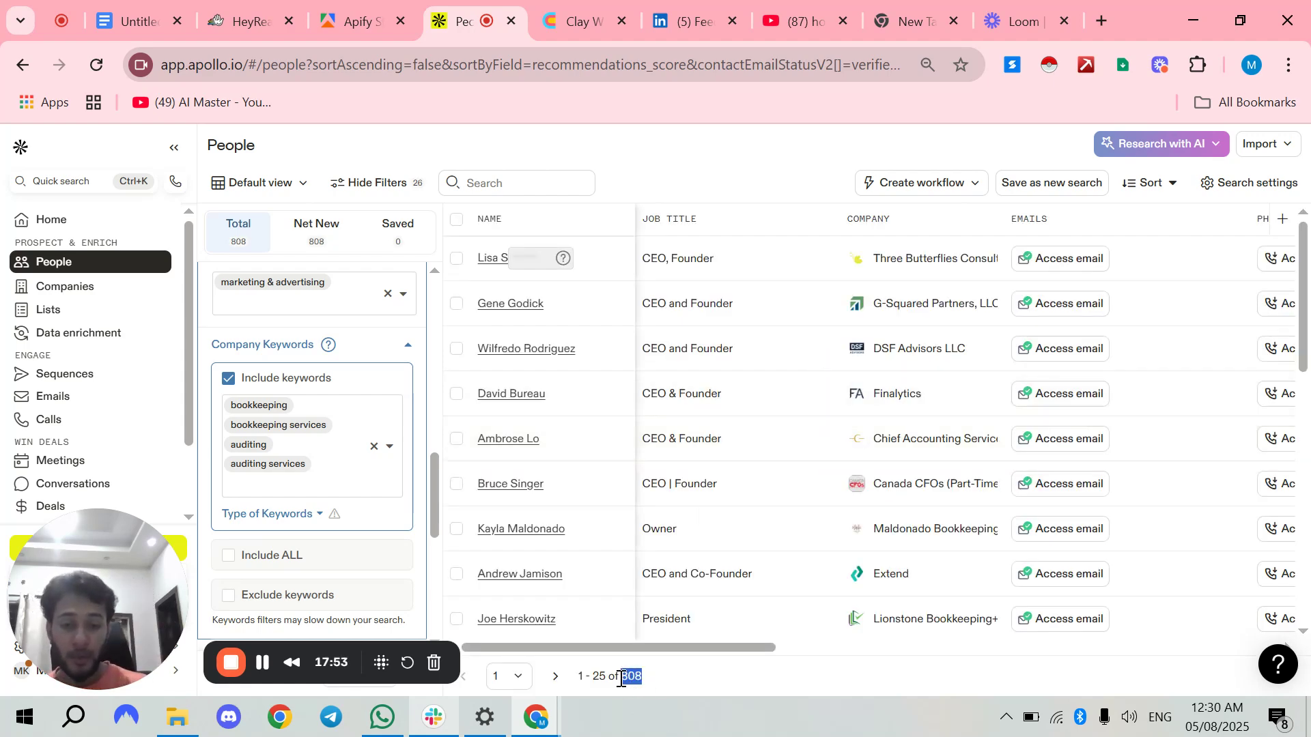
{"action": "scroll", "coordinate": [914, 456], "scroll_direction": "down", "scroll_amount": 2}
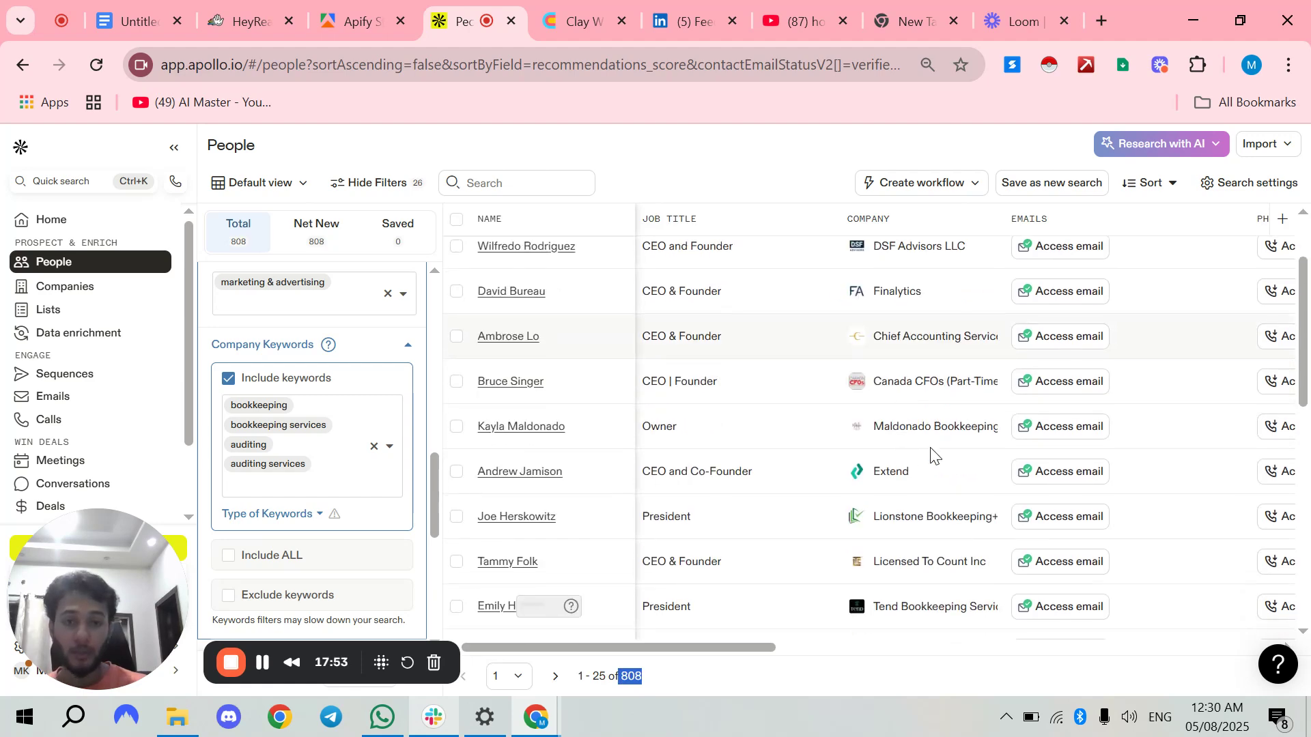
{"action": "scroll", "coordinate": [951, 417], "scroll_direction": "up", "scroll_amount": 2}
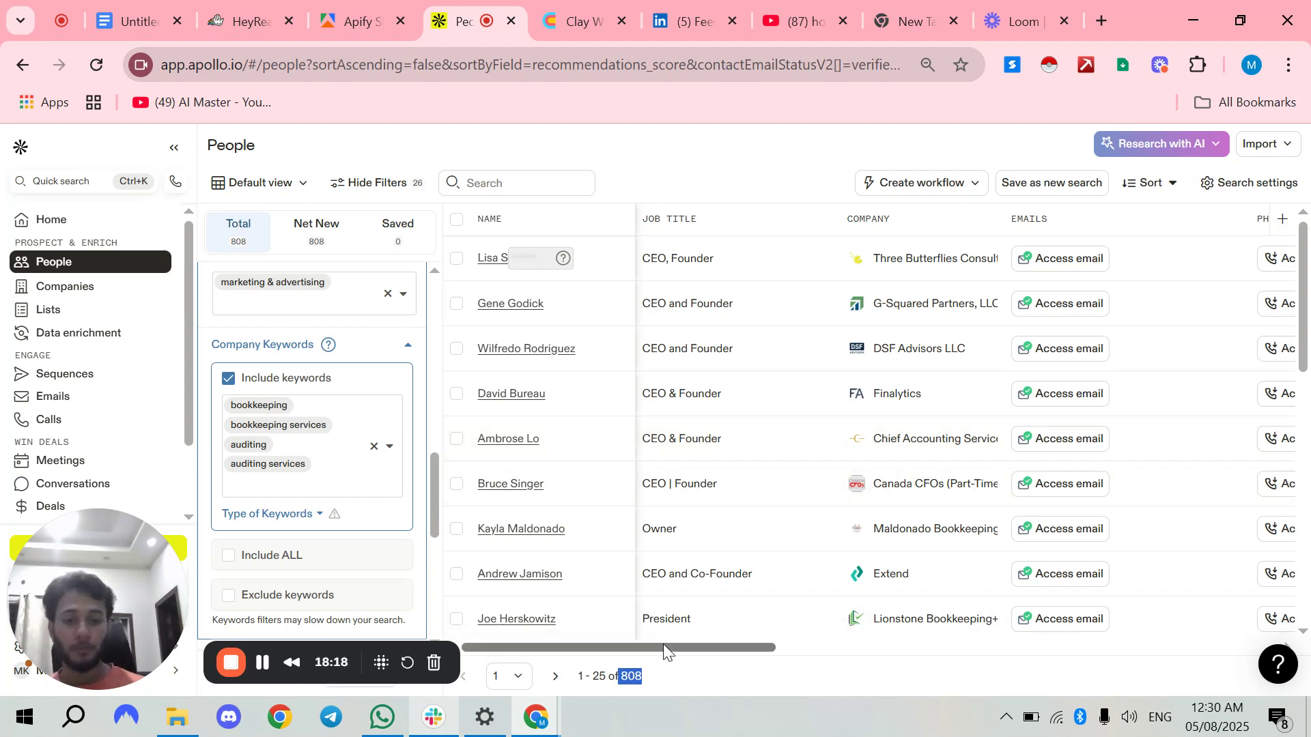
{"action": "left_click_drag", "start_coordinate": [663, 646], "coordinate": [919, 639]}
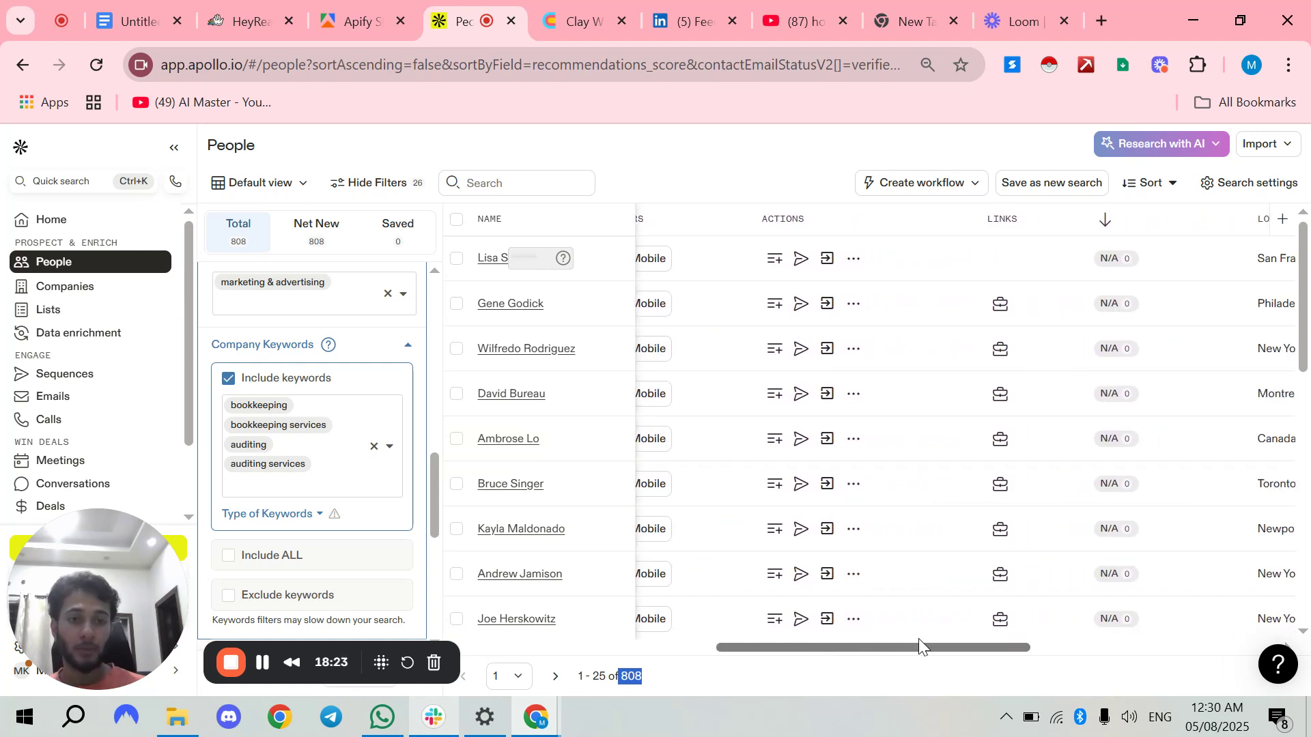
{"action": "scroll", "coordinate": [1006, 316], "scroll_direction": "right", "scroll_amount": 1}
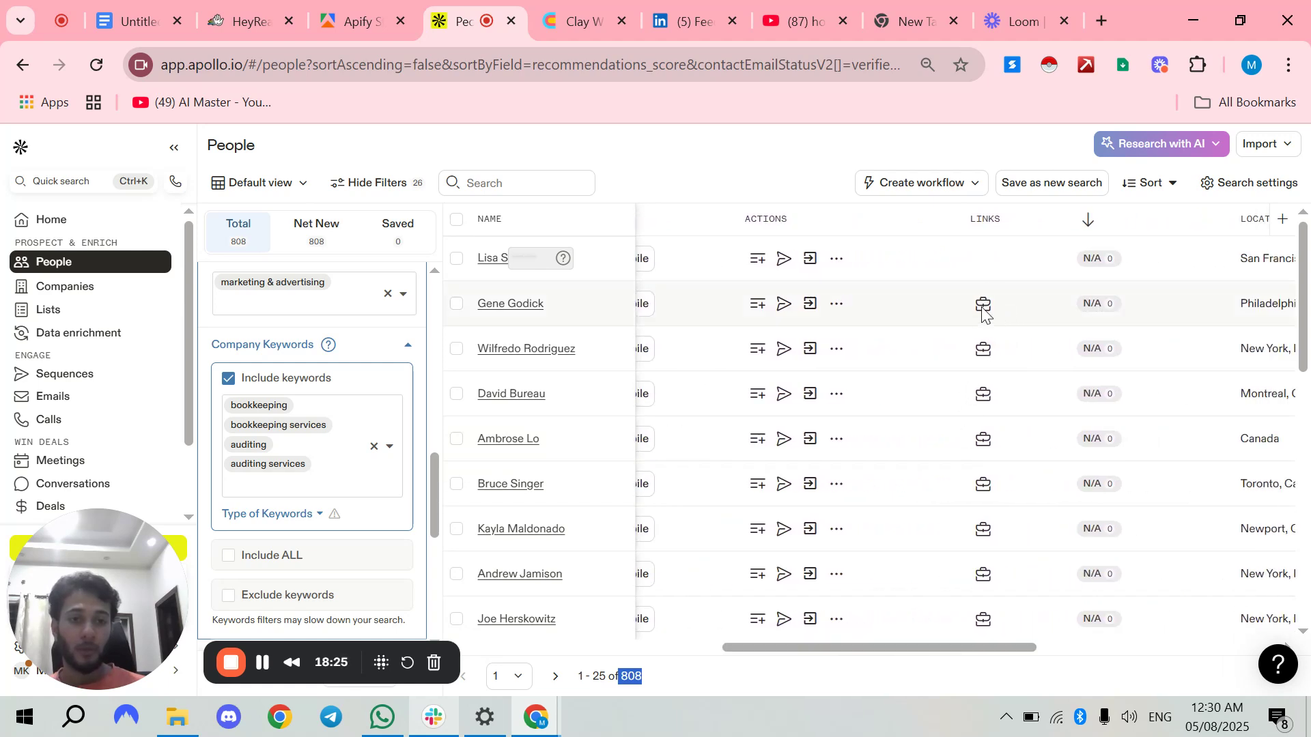
{"action": "left_click_drag", "start_coordinate": [921, 650], "coordinate": [1091, 642]}
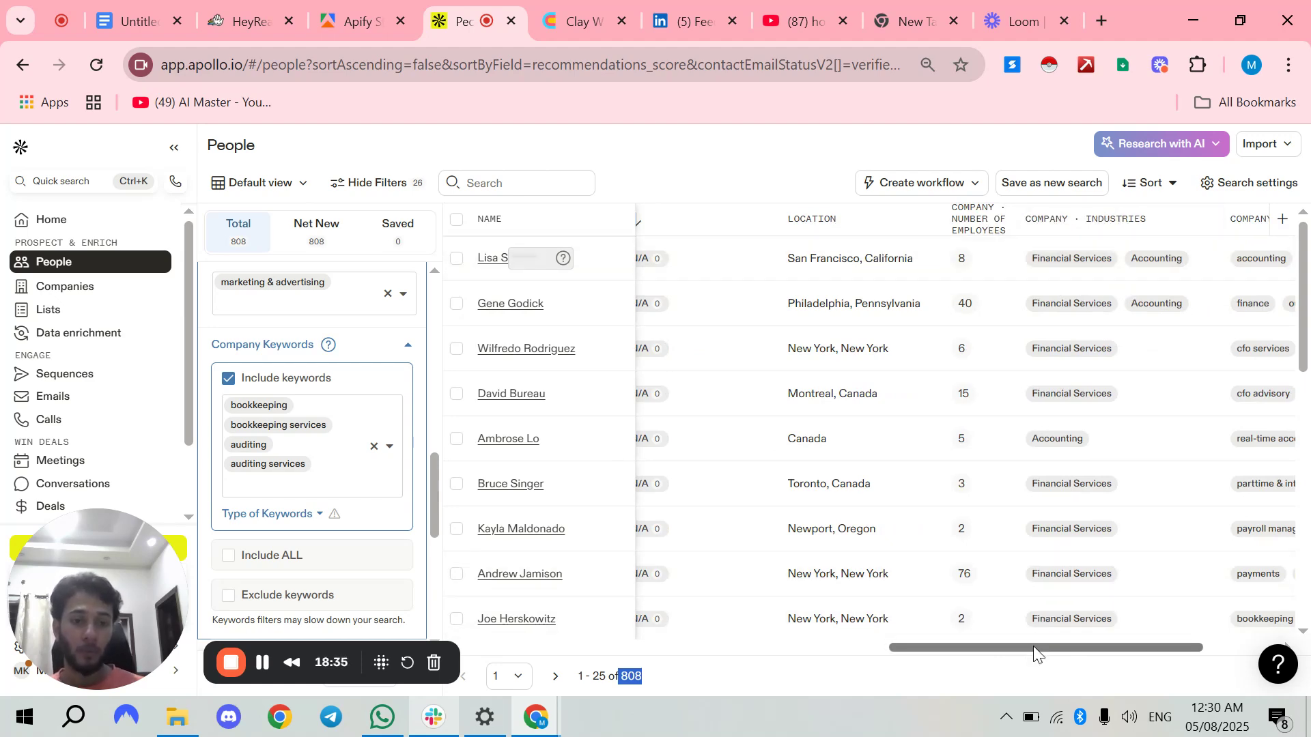
{"action": "left_click_drag", "start_coordinate": [1034, 646], "coordinate": [586, 645]}
Enable Exclude keywords under Company Keywords and add marketing services as an excluded keyword.
{"action": "scroll", "coordinate": [280, 481], "scroll_direction": "down", "scroll_amount": 3}
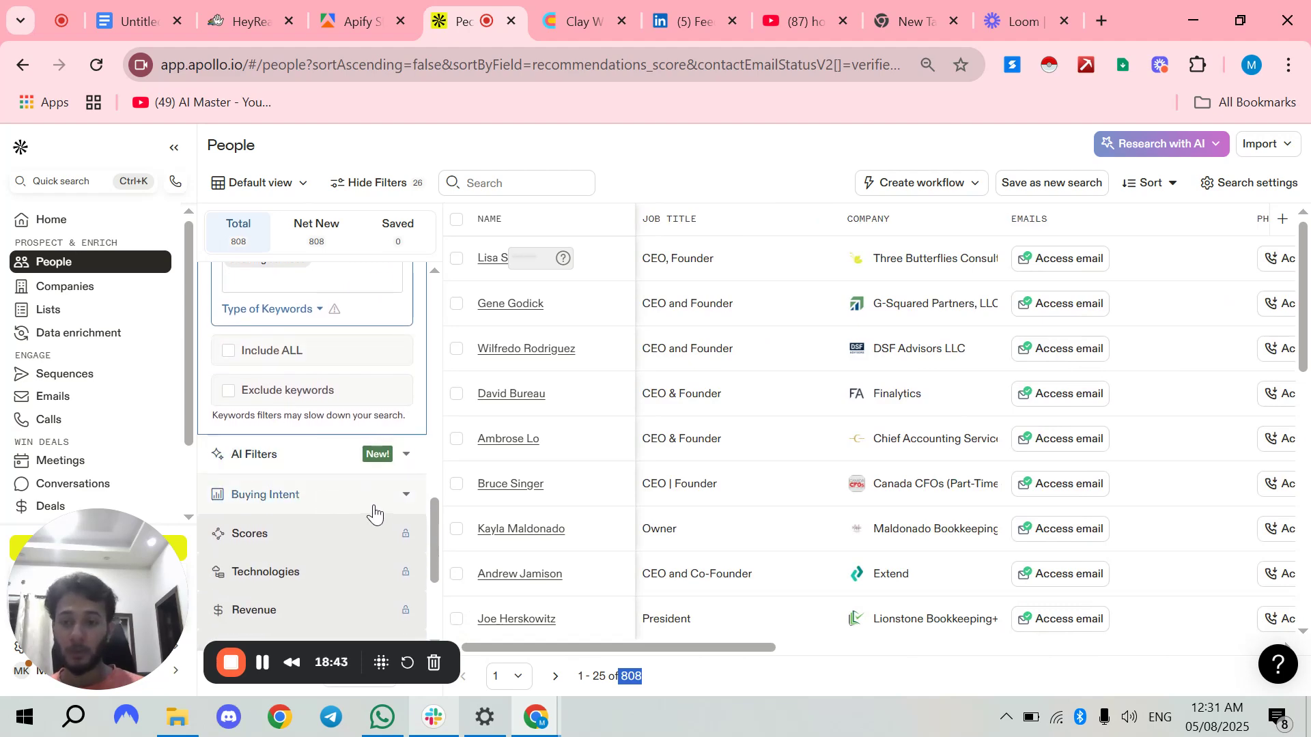
{"action": "mouse_move", "coordinate": [370, 506]}
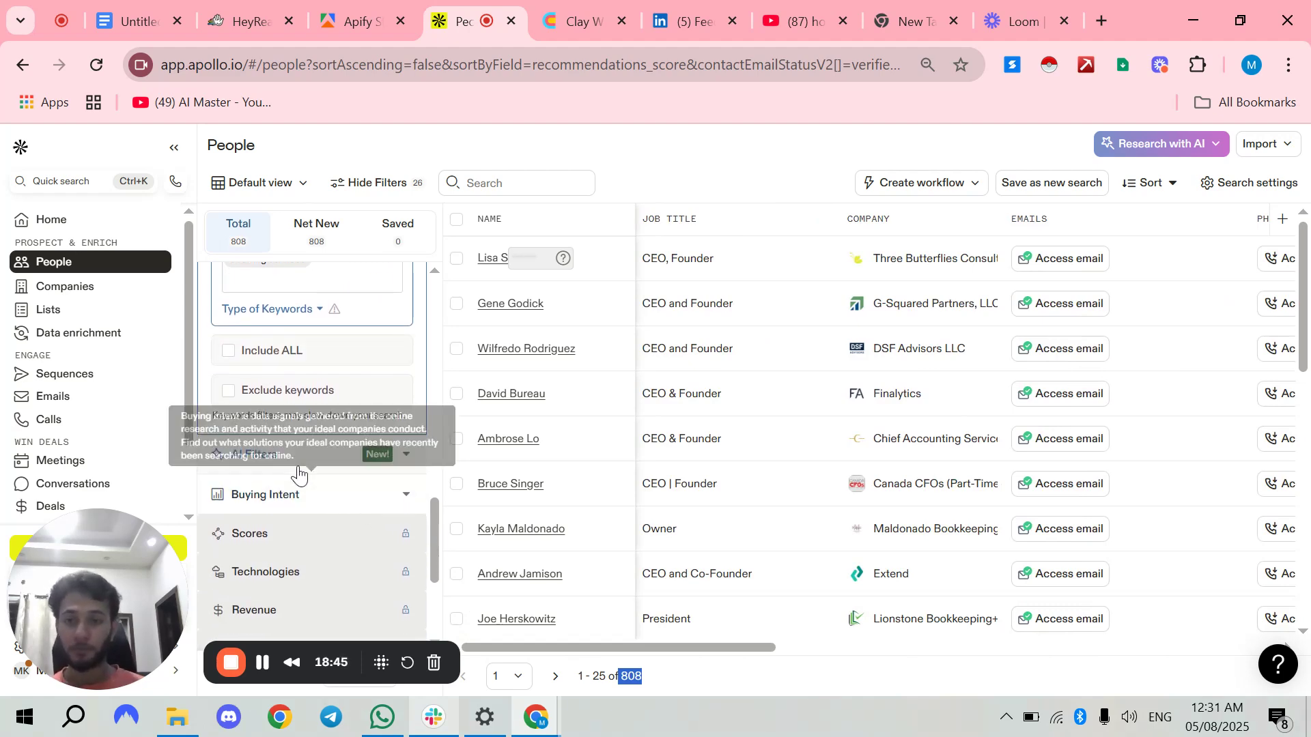
{"action": "scroll", "coordinate": [307, 492], "scroll_direction": "up", "scroll_amount": 2}
{"action": "left_click", "coordinate": [227, 493]}
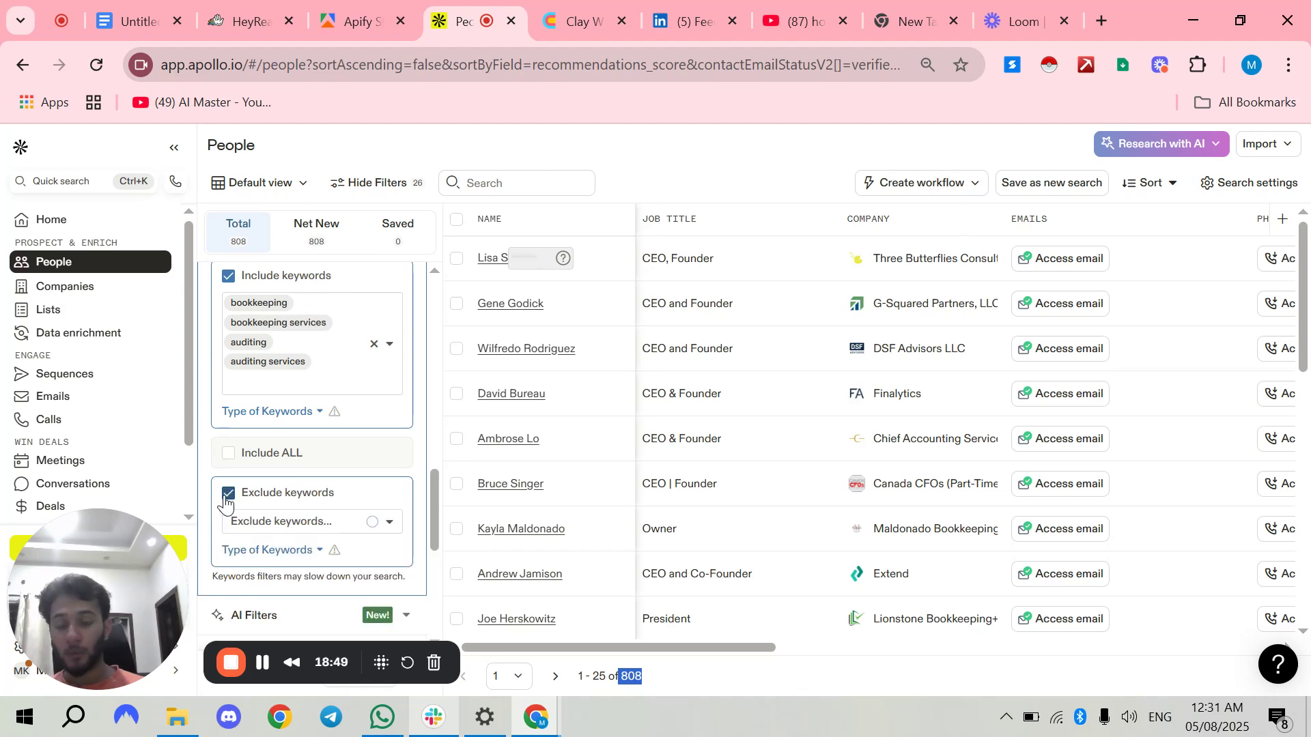
{"action": "left_click", "coordinate": [311, 523]}
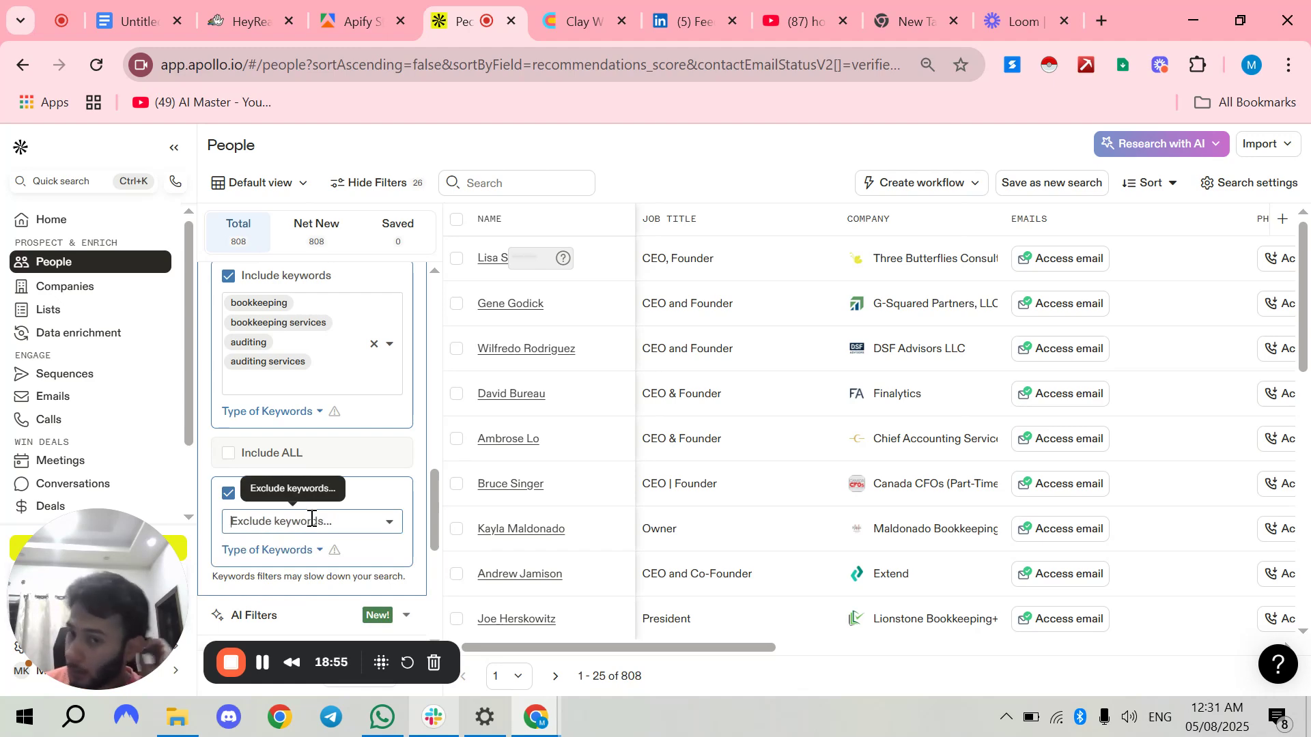
{"action": "type", "text": "marketing"}
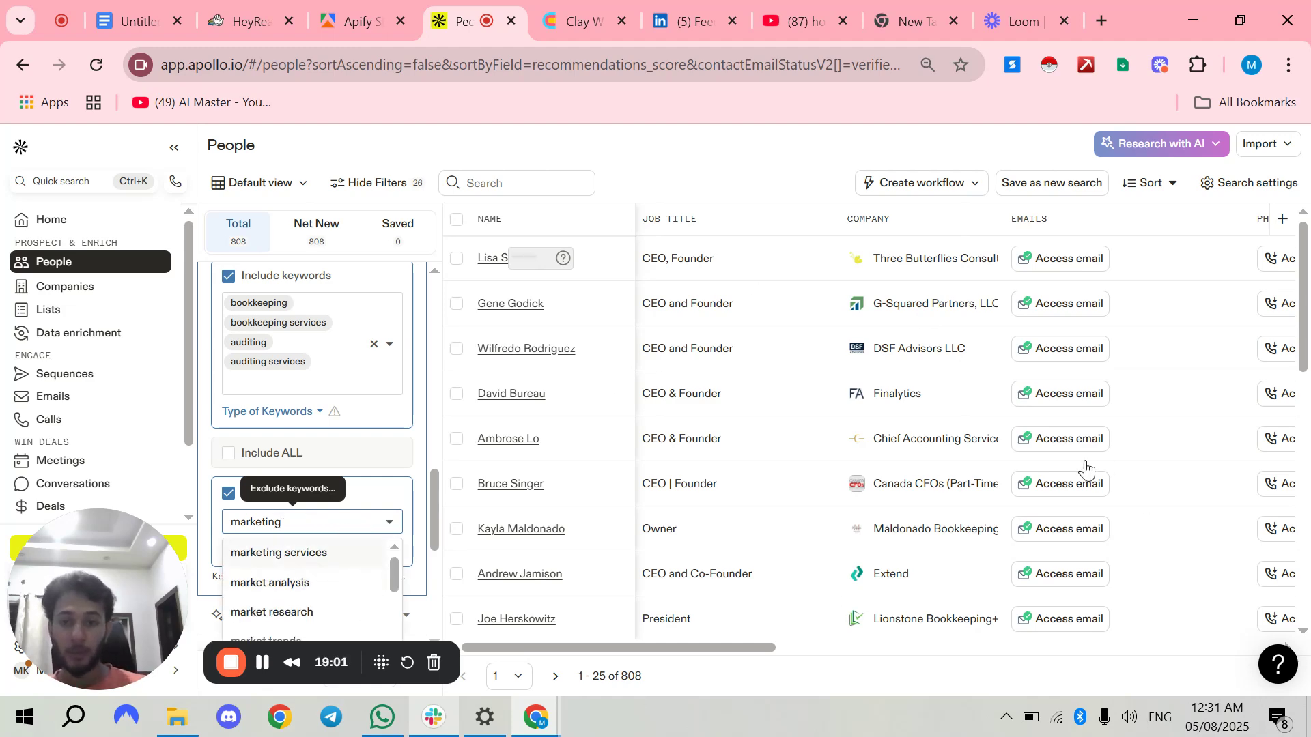
{"action": "key", "text": "Return"}
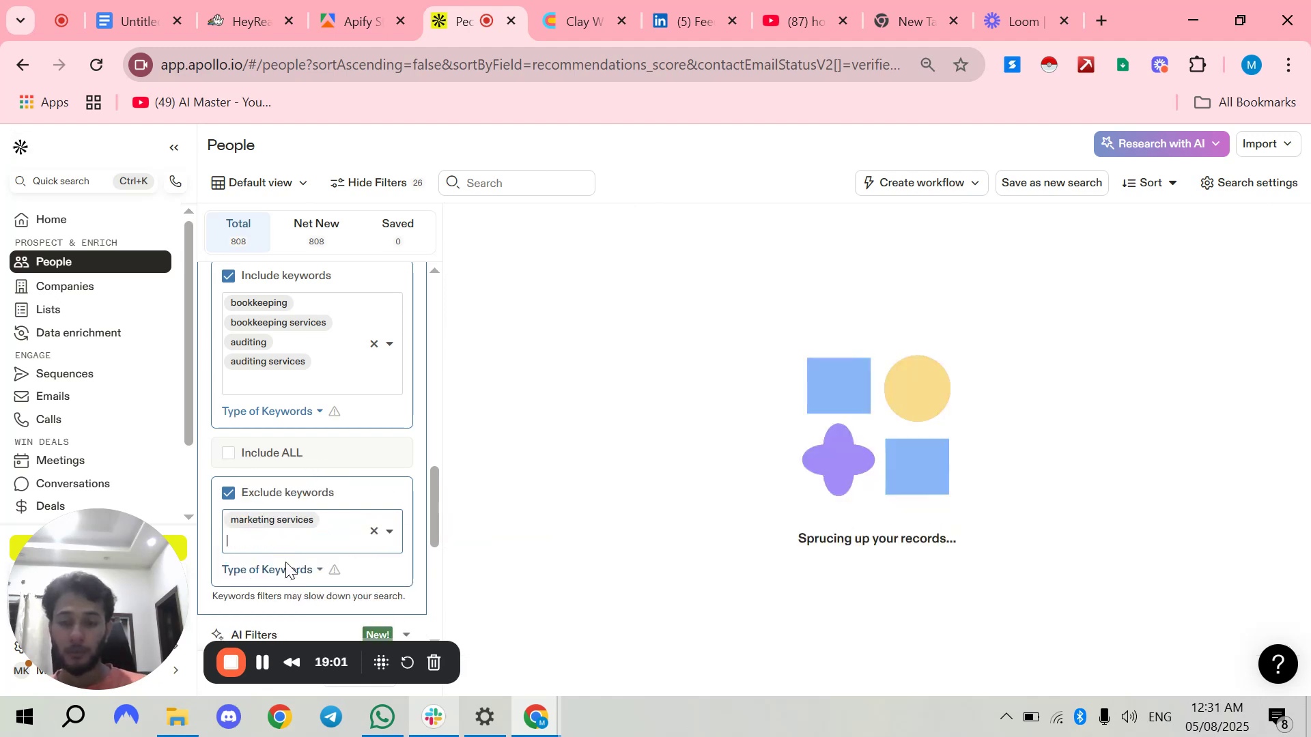
{"action": "scroll", "coordinate": [319, 532], "scroll_direction": "down", "scroll_amount": 3}
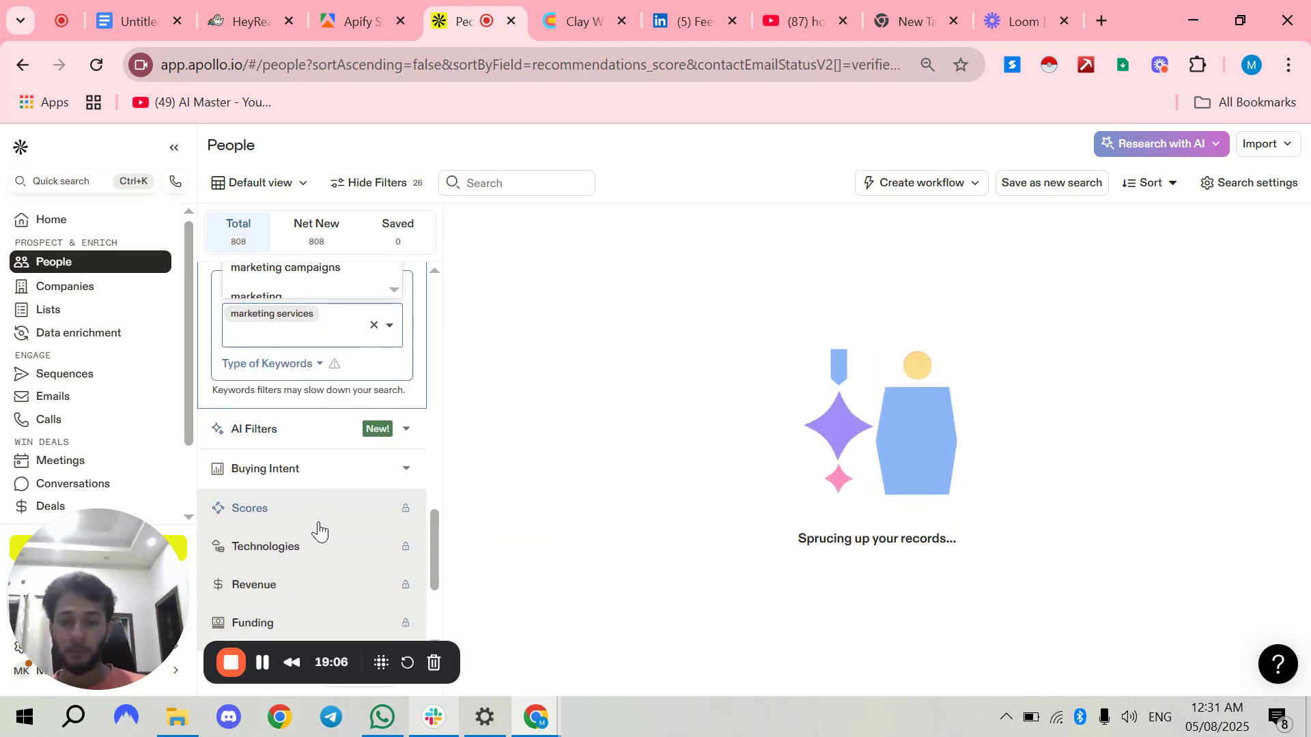
{"action": "scroll", "coordinate": [319, 532], "scroll_direction": "down", "scroll_amount": 3}
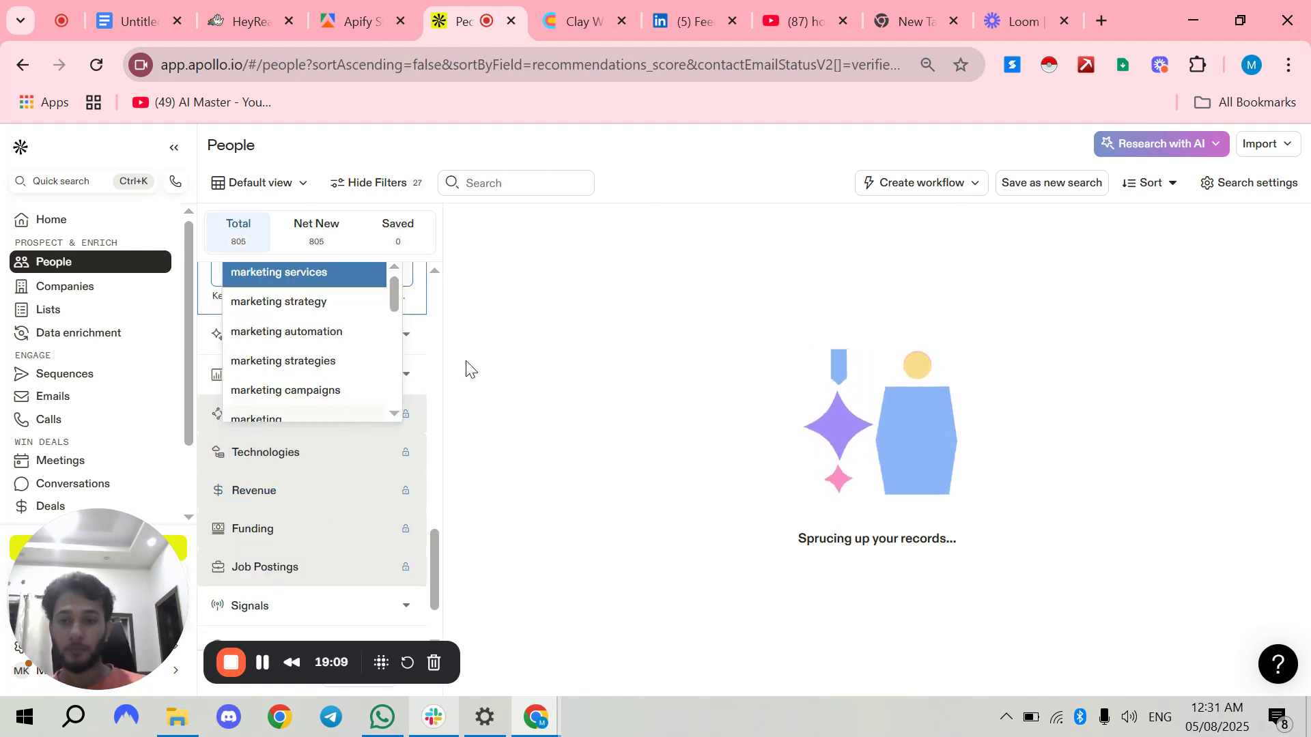
{"action": "left_click", "coordinate": [305, 272]}
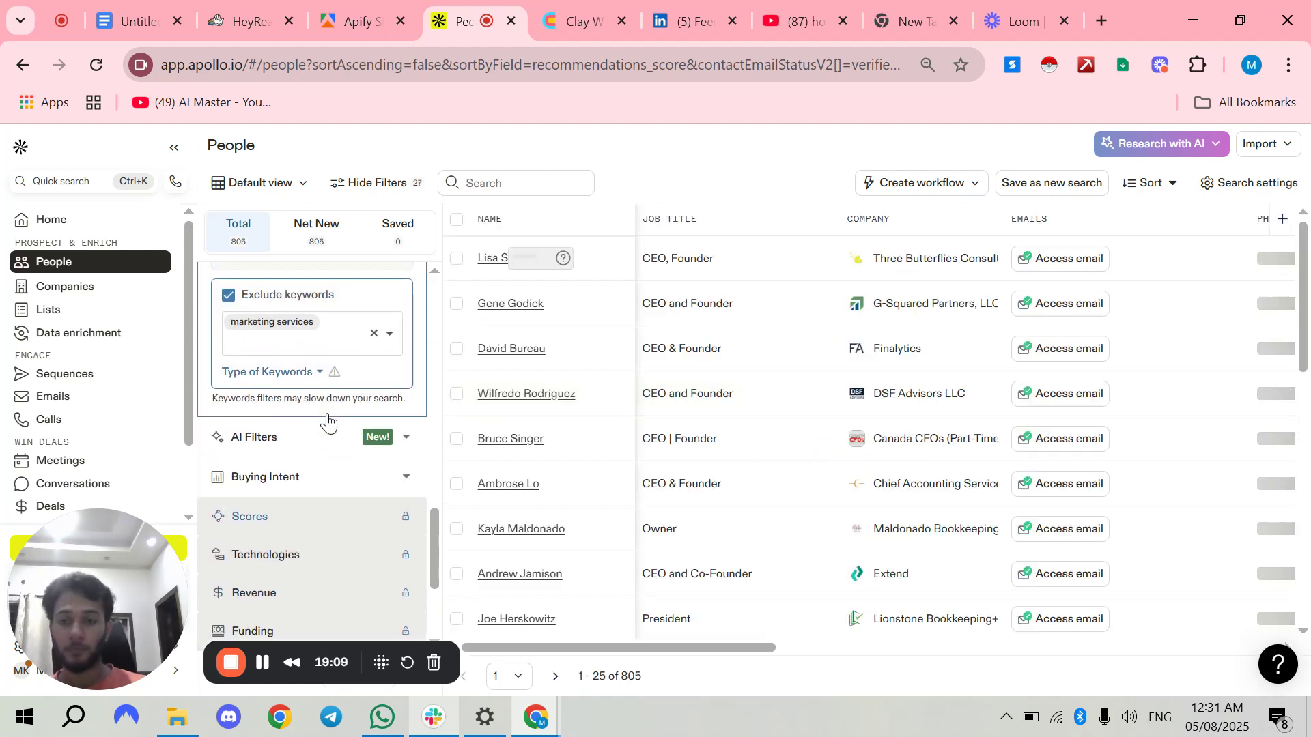
Check the result total and expand the Buying Intent filter to examine what it offers.
{"action": "scroll", "coordinate": [328, 417], "scroll_direction": "down", "scroll_amount": 2}
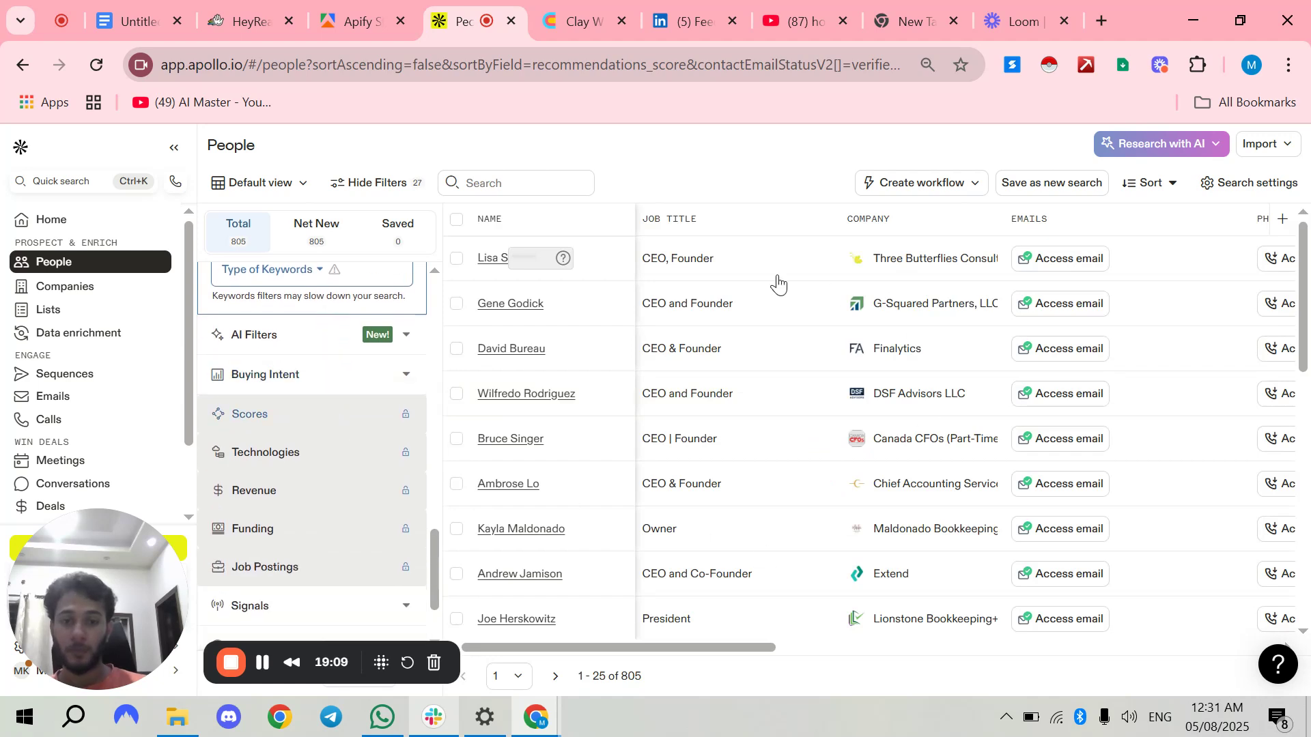
{"action": "double_click", "coordinate": [667, 677]}
{"action": "left_click", "coordinate": [662, 680]}
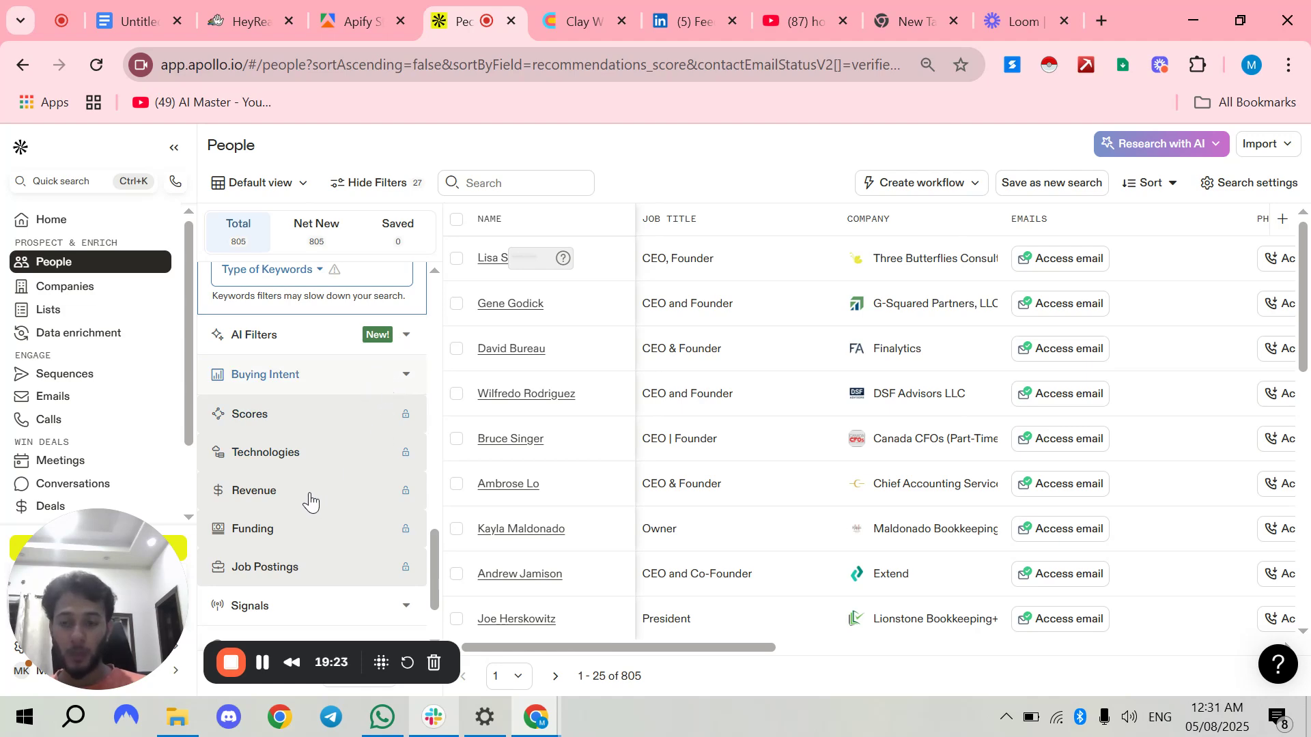
{"action": "left_click", "coordinate": [407, 384]}
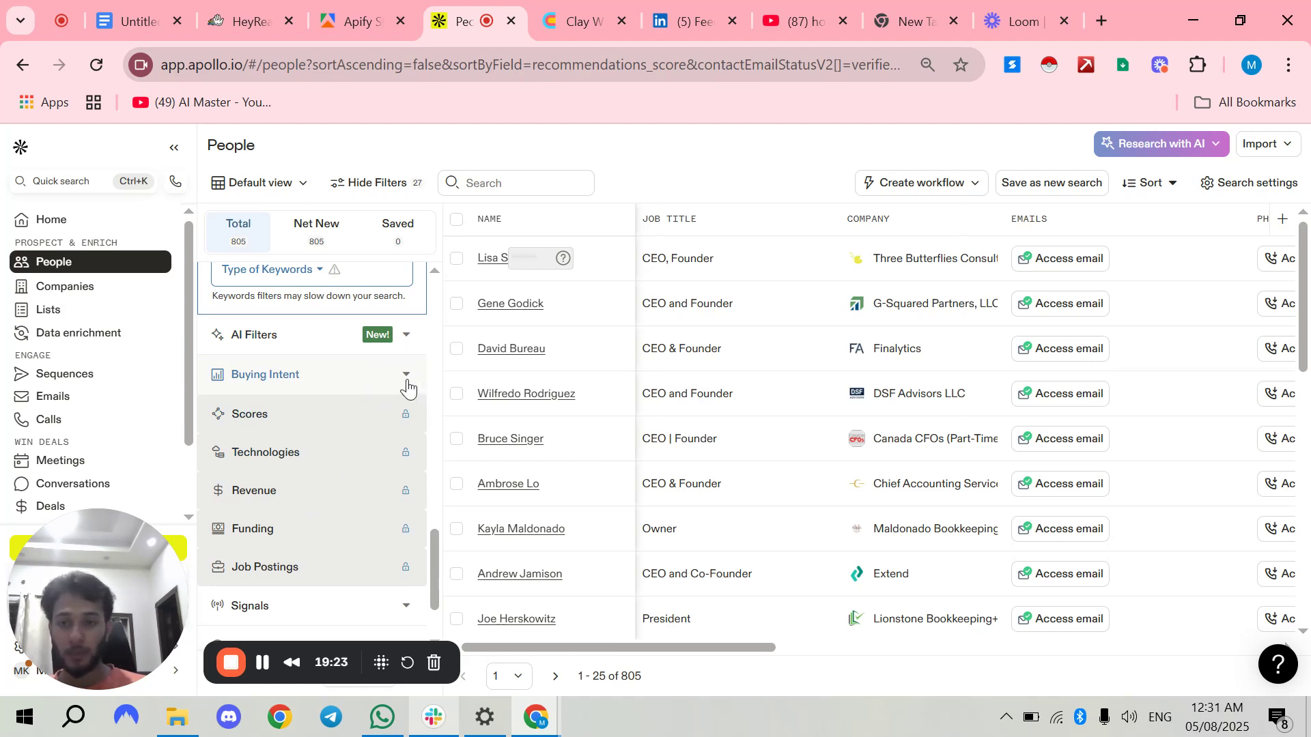
{"action": "scroll", "coordinate": [346, 478], "scroll_direction": "up", "scroll_amount": 5}
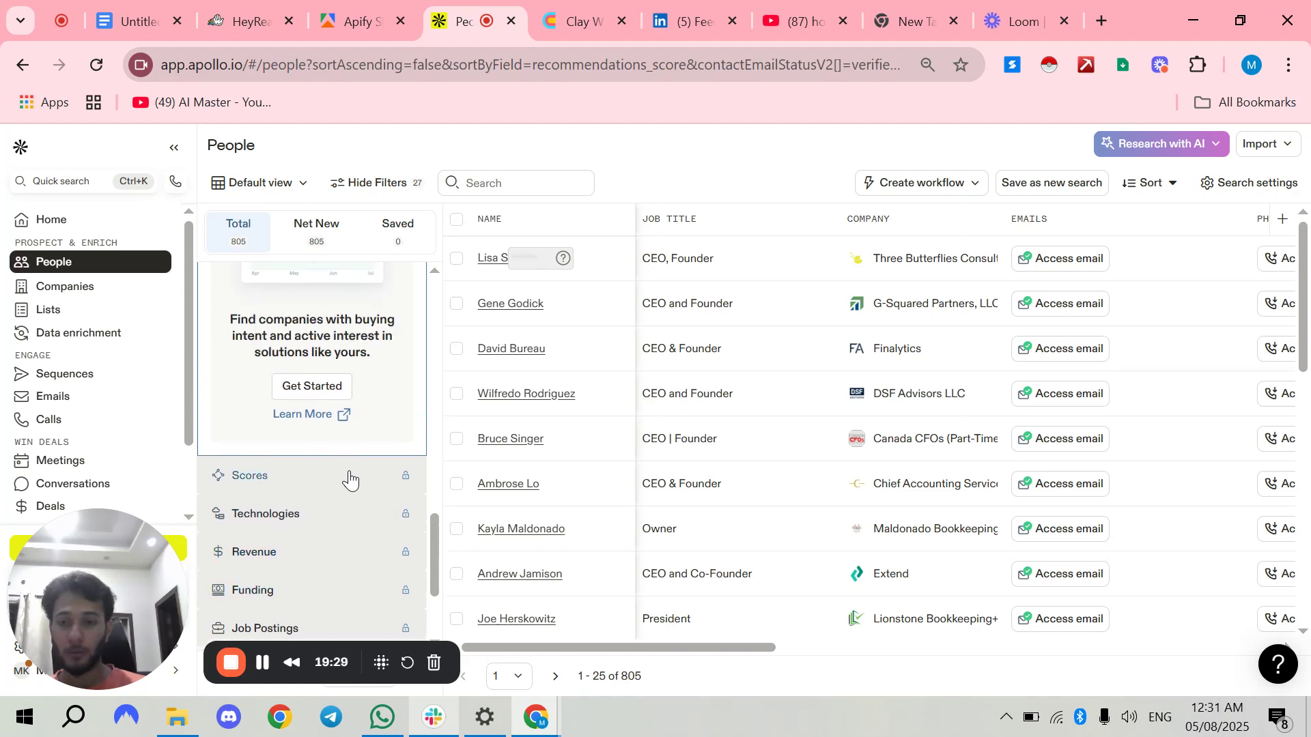
{"action": "scroll", "coordinate": [350, 478], "scroll_direction": "down", "scroll_amount": 5}
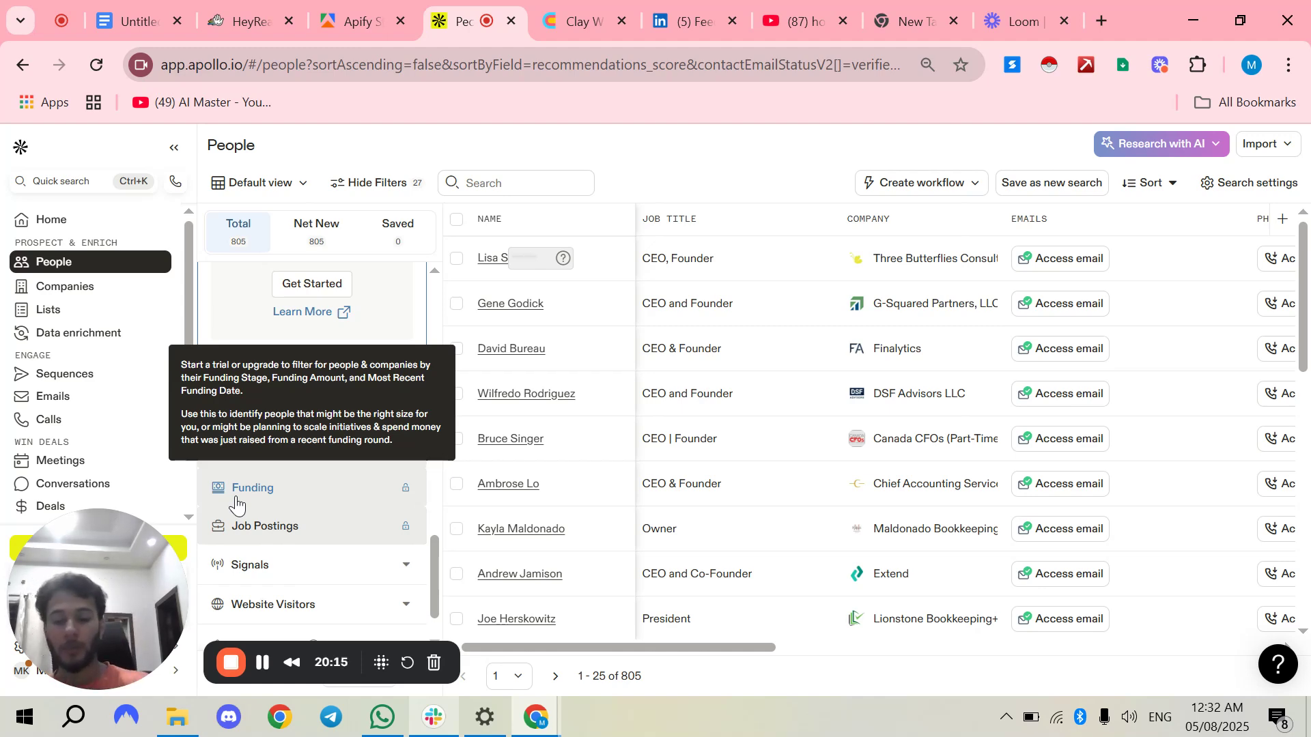
Expand the Signals filter and select the Recently promoted signal.
{"action": "scroll", "coordinate": [239, 519], "scroll_direction": "down", "scroll_amount": 1}
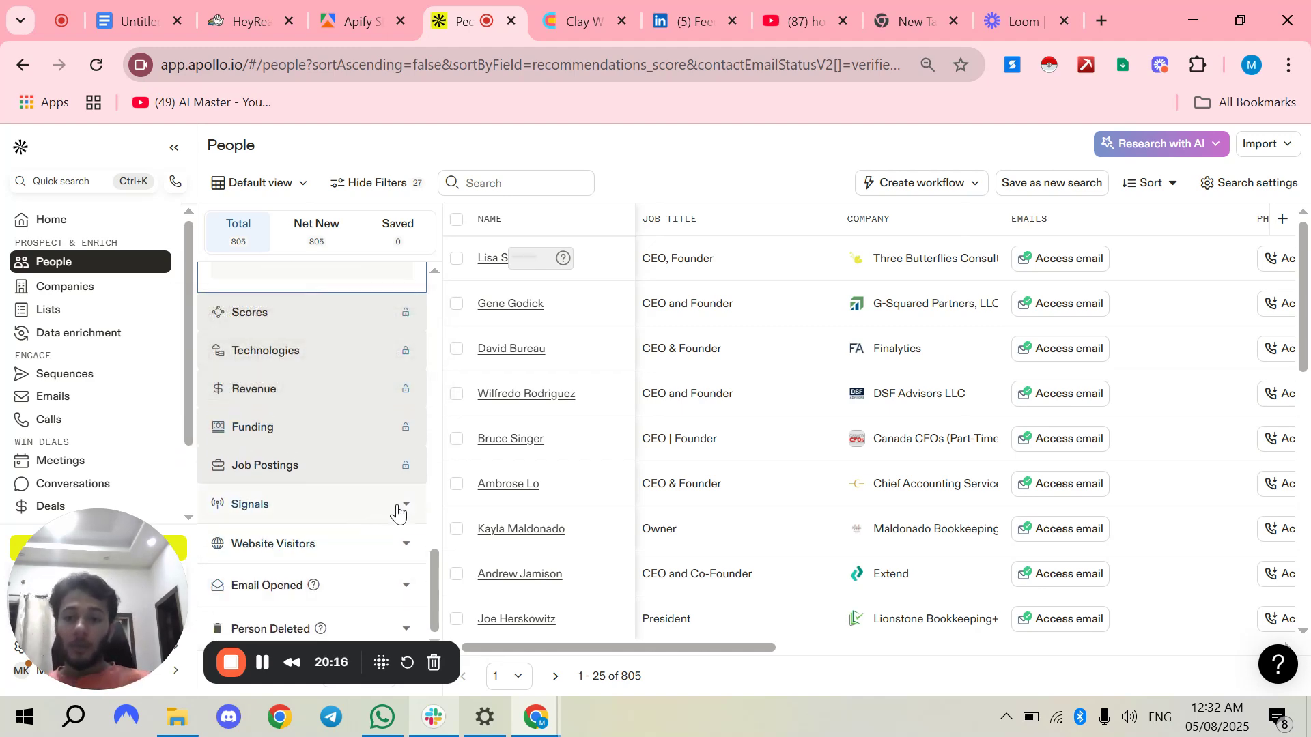
{"action": "left_click", "coordinate": [273, 504]}
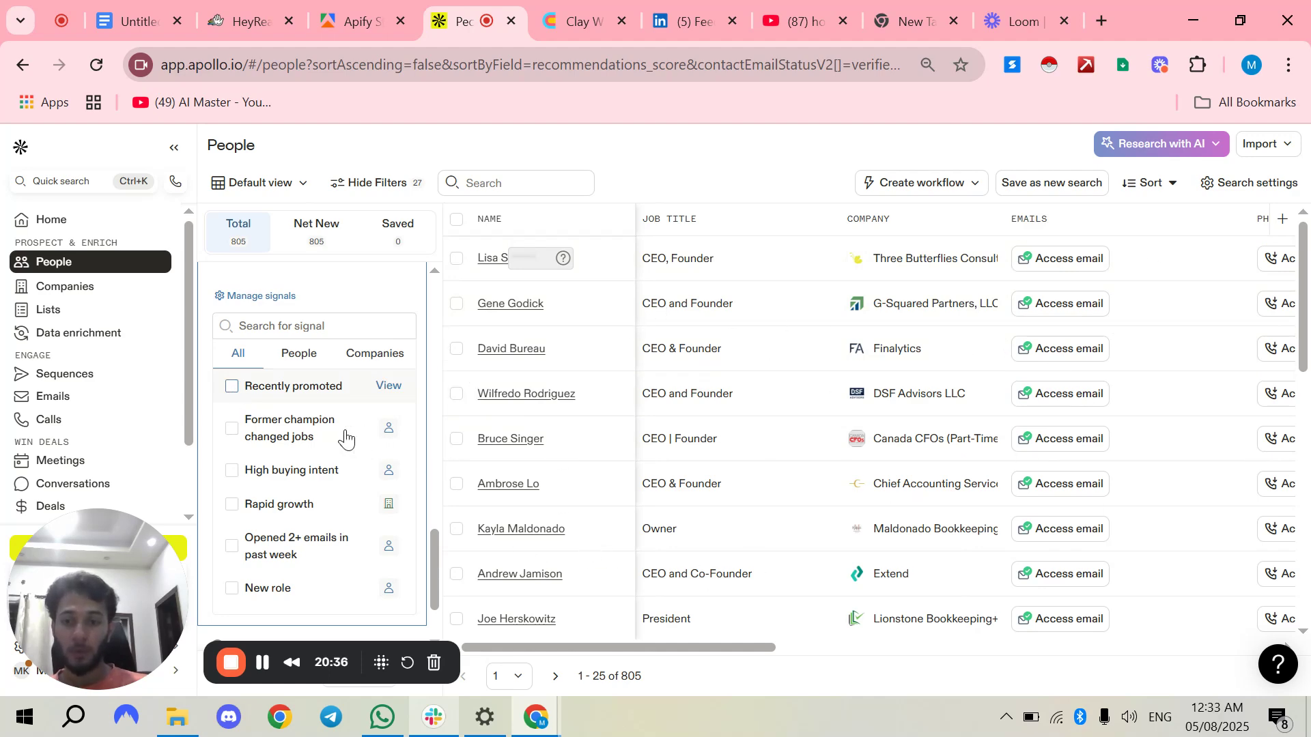
{"action": "left_click", "coordinate": [232, 386]}
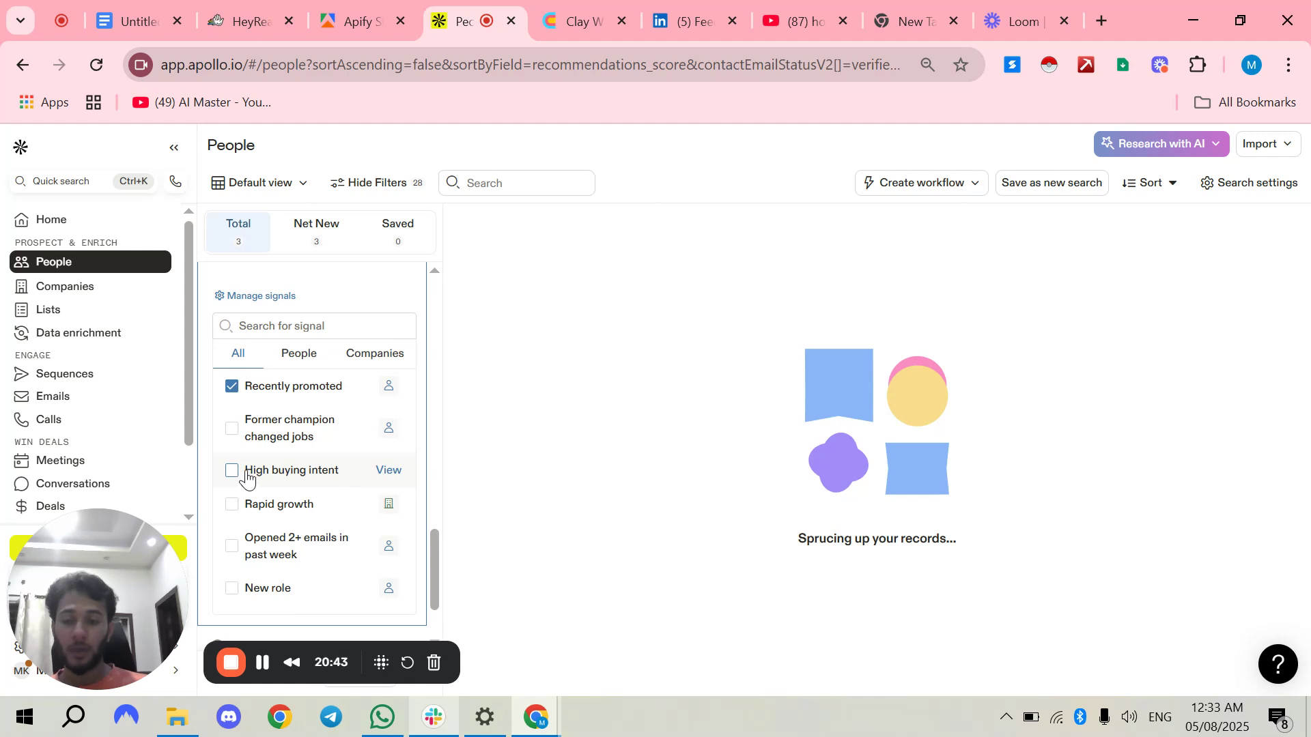
Add the High buying intent signal to the people search and look through the remaining signal options.
{"action": "left_click", "coordinate": [292, 470]}
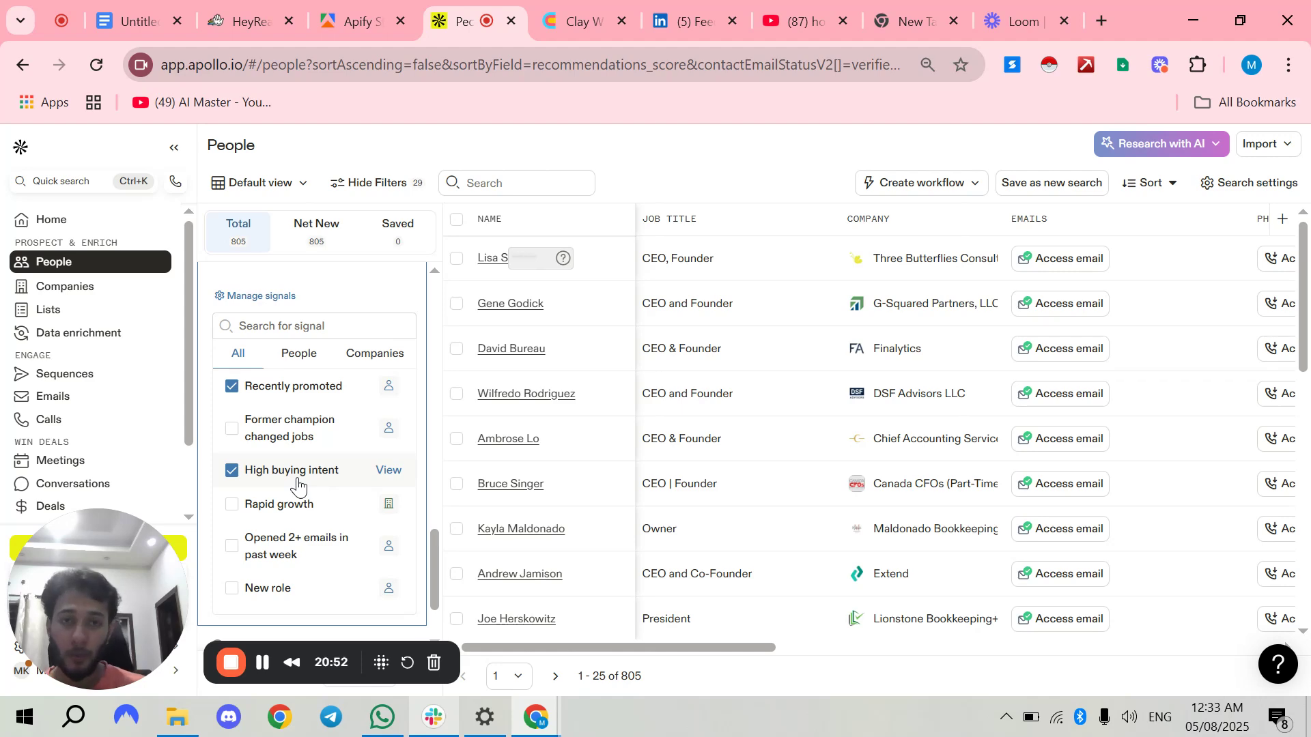
{"action": "left_click", "coordinate": [233, 508]}
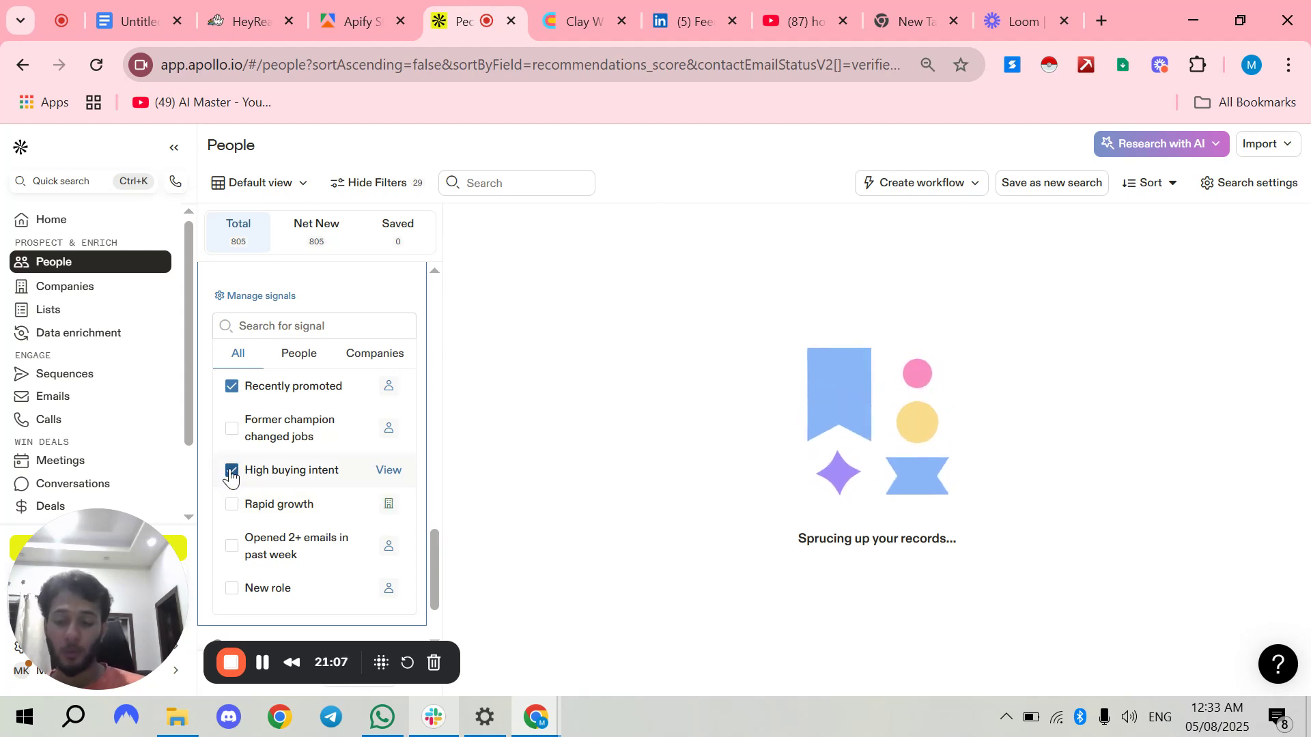
{"action": "scroll", "coordinate": [242, 482], "scroll_direction": "down", "scroll_amount": 2}
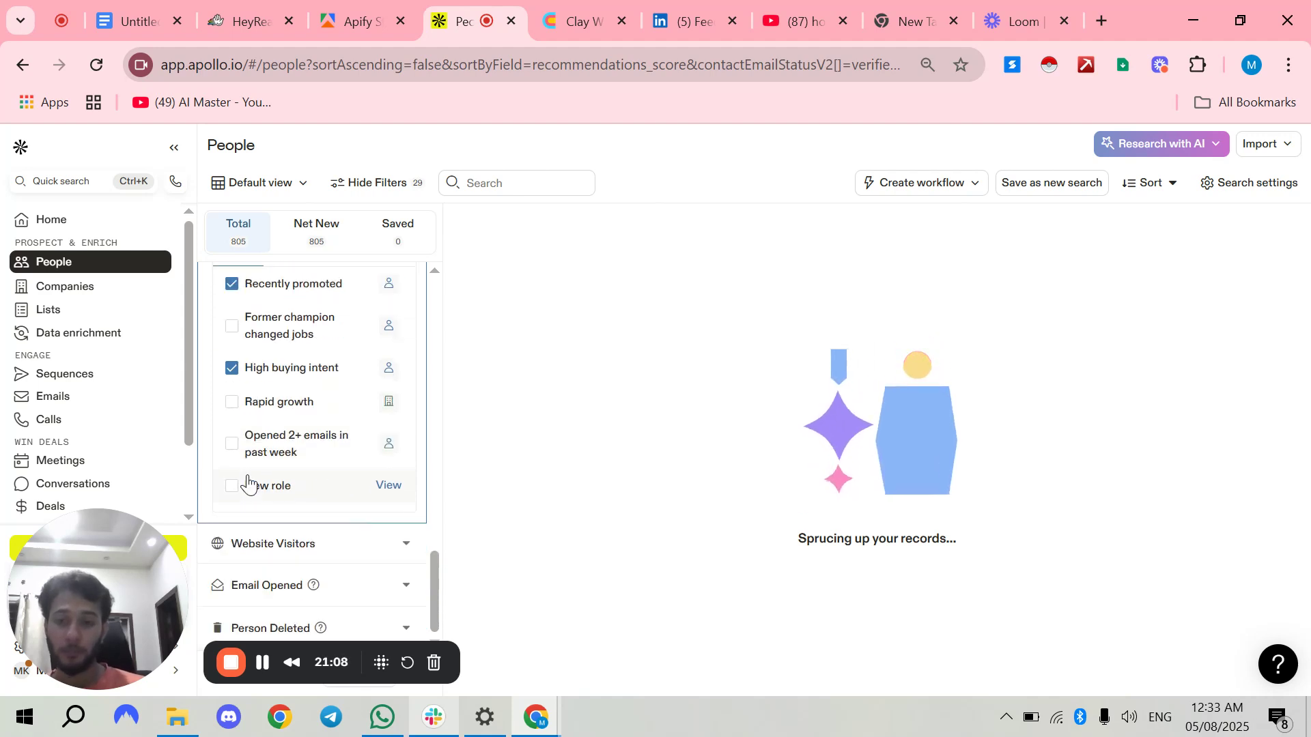
Expand the Email Opened filter to see its options and check the total number of matching people.
{"action": "left_click", "coordinate": [395, 551]}
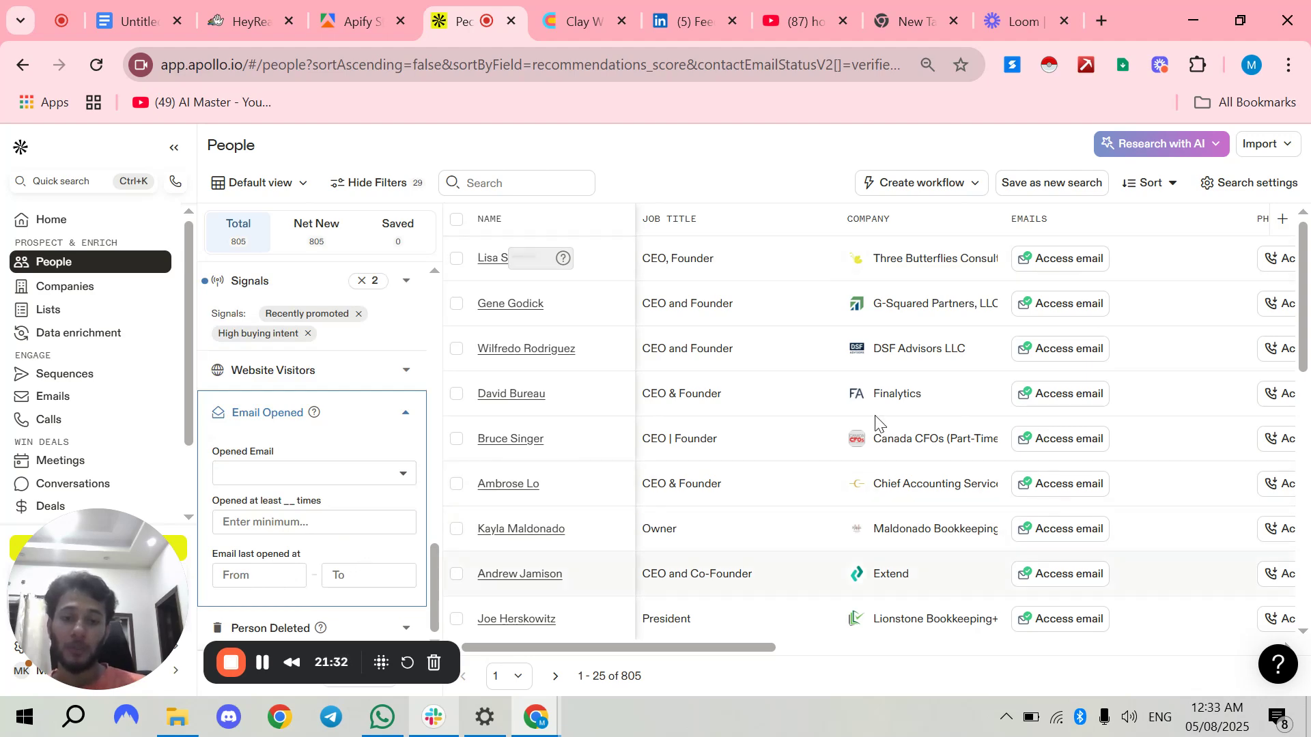
{"action": "double_click", "coordinate": [625, 676]}
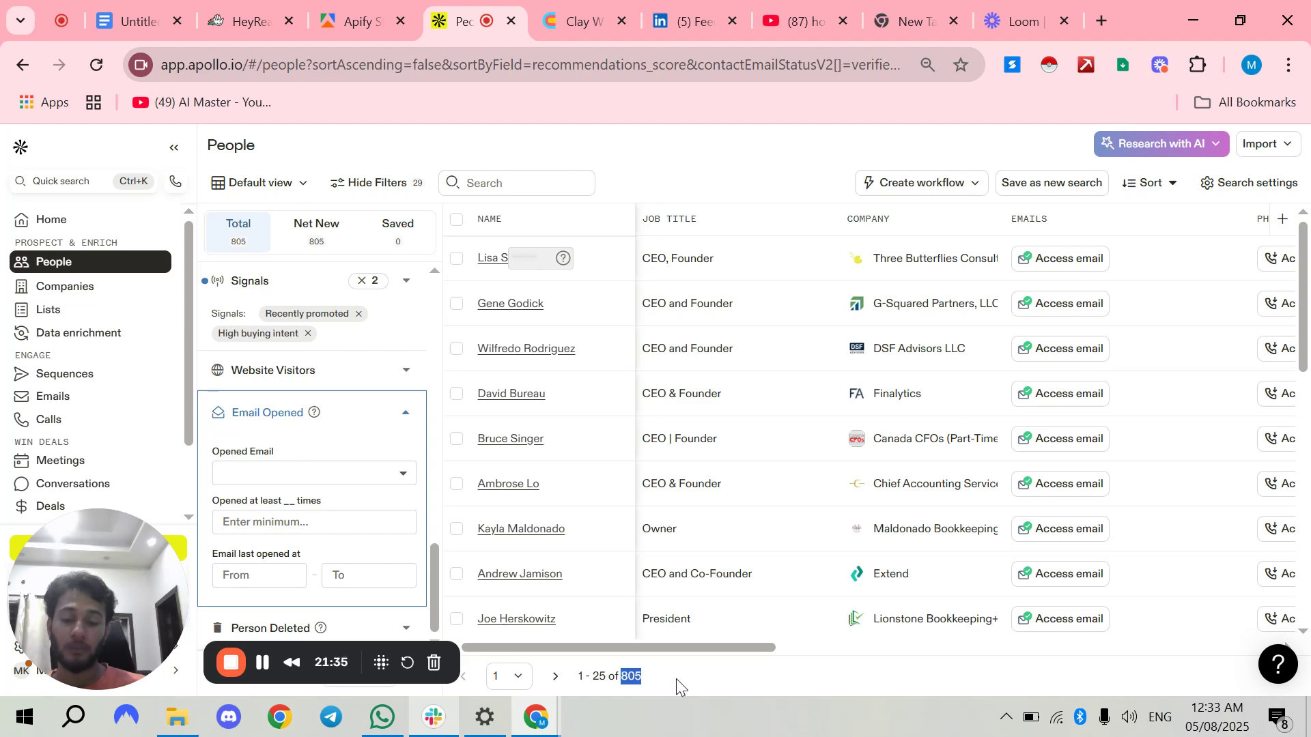
{"action": "left_click", "coordinate": [676, 678]}
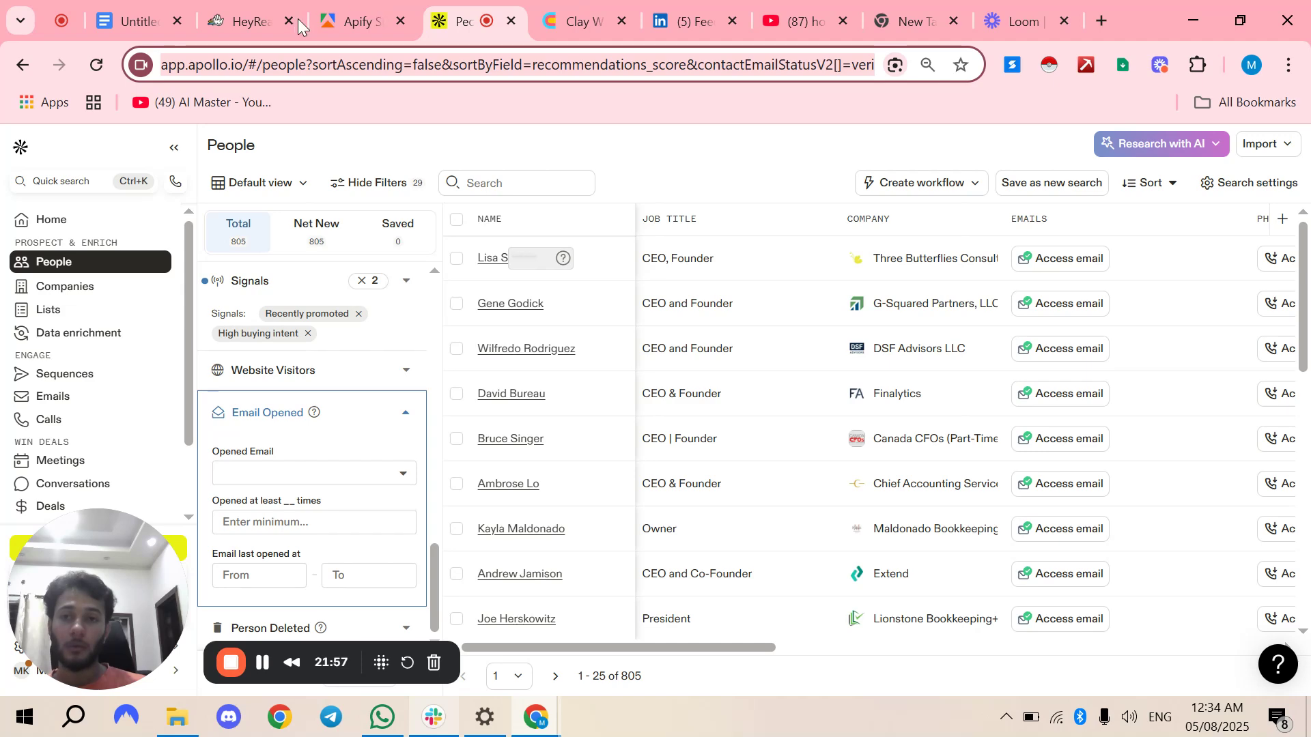
Switch to the Apify tab, search the web for apify and open the Apify home page.
{"action": "left_click", "coordinate": [340, 26]}
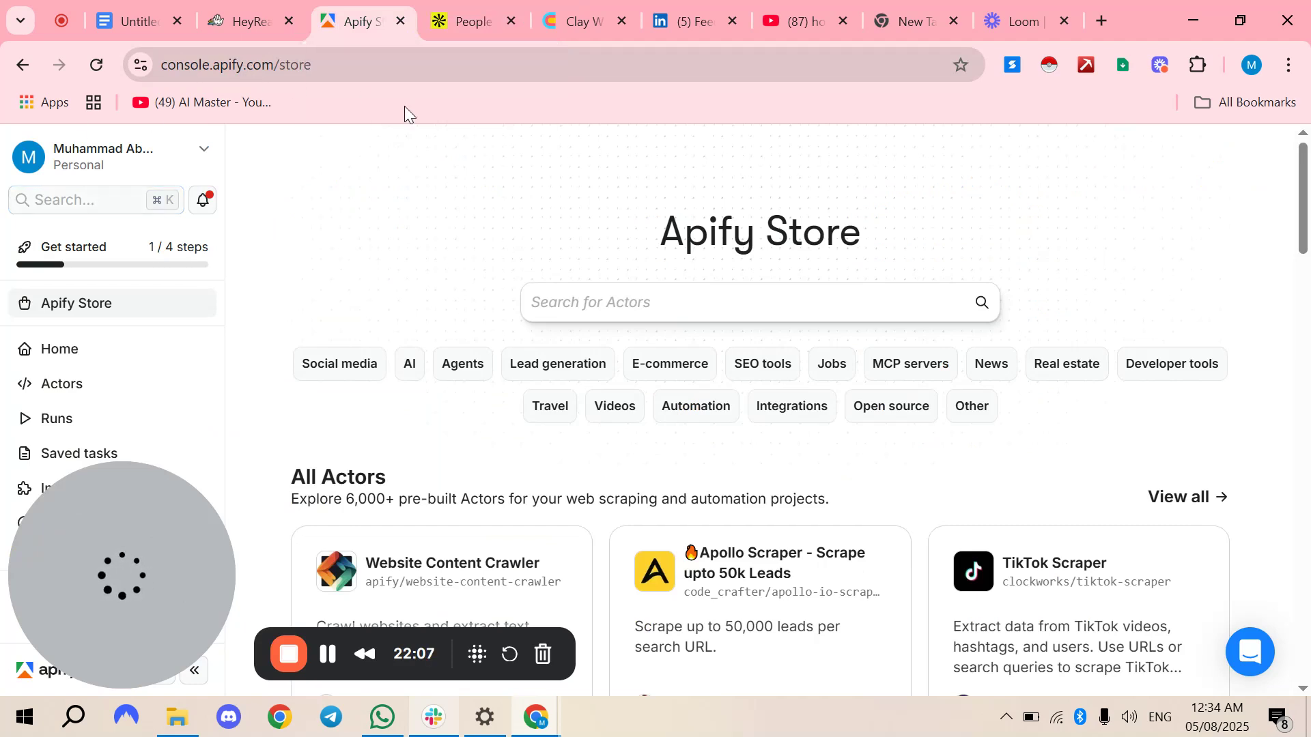
{"action": "key", "text": "ctrl+l"}
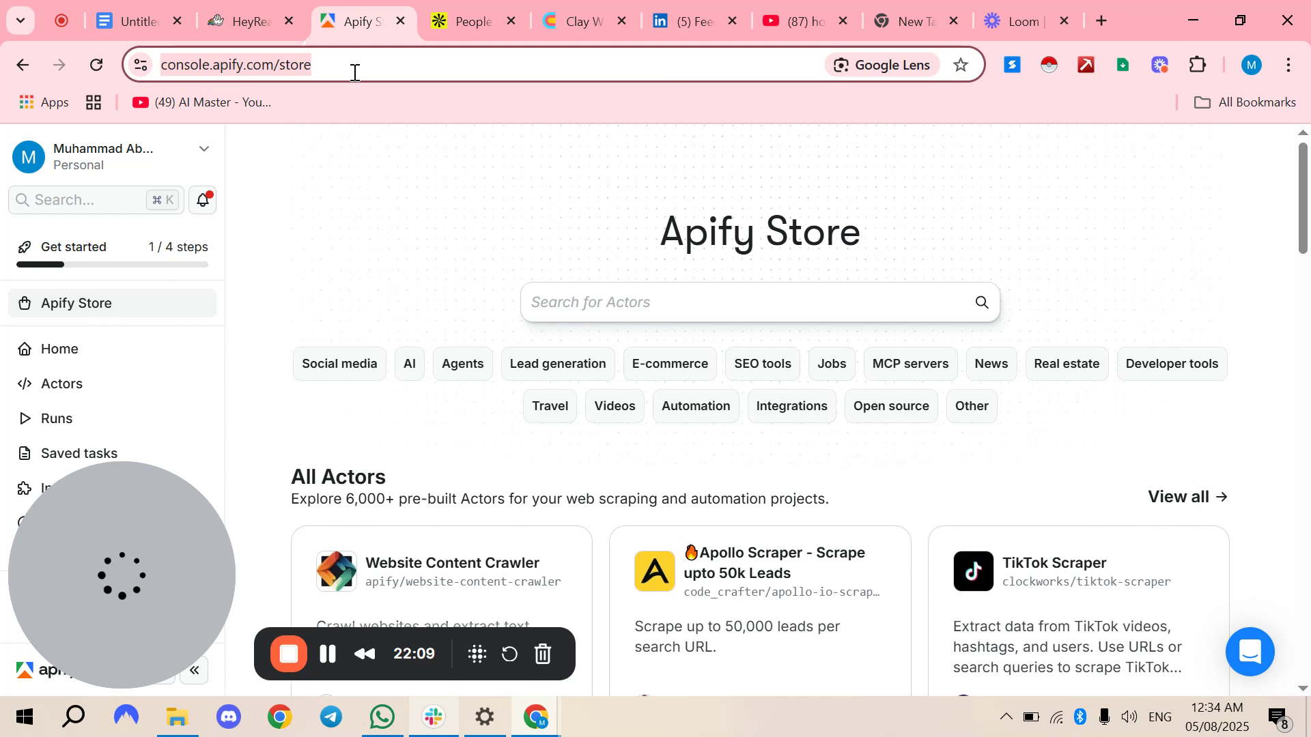
{"action": "type", "text": "apify"}
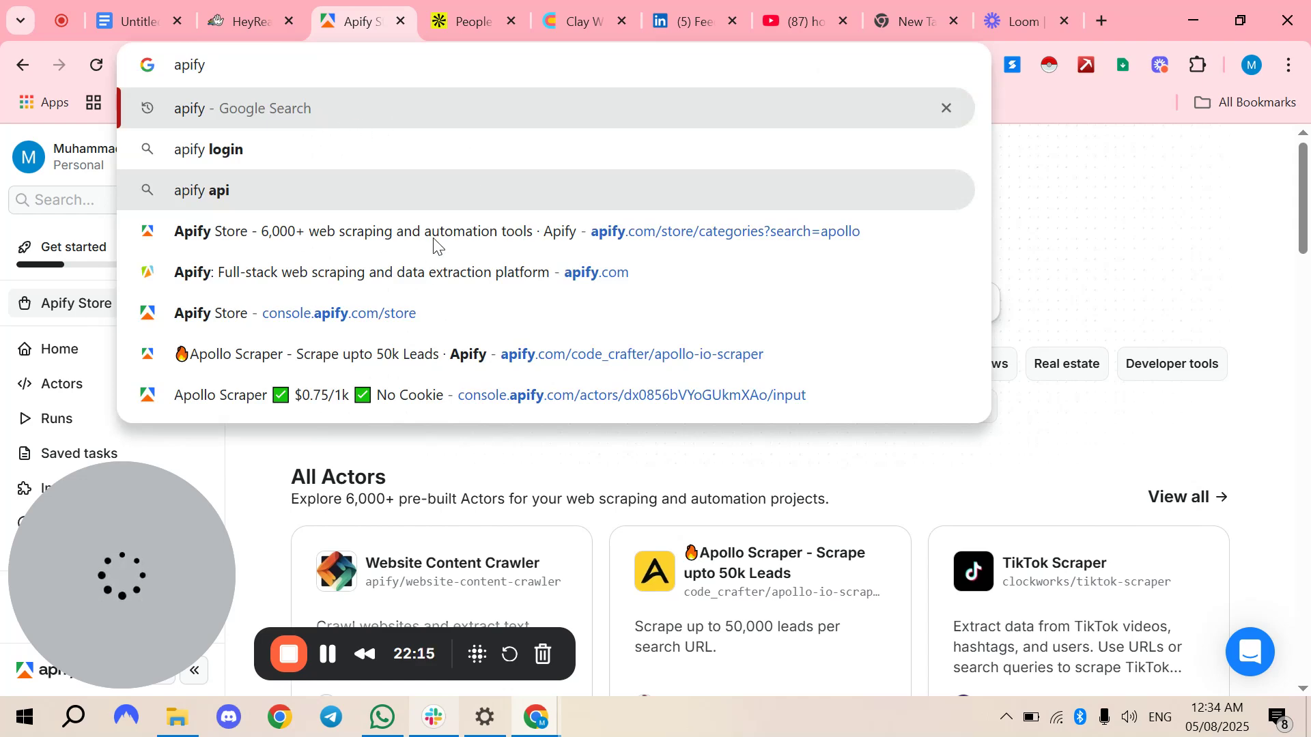
{"action": "key", "text": "Return"}
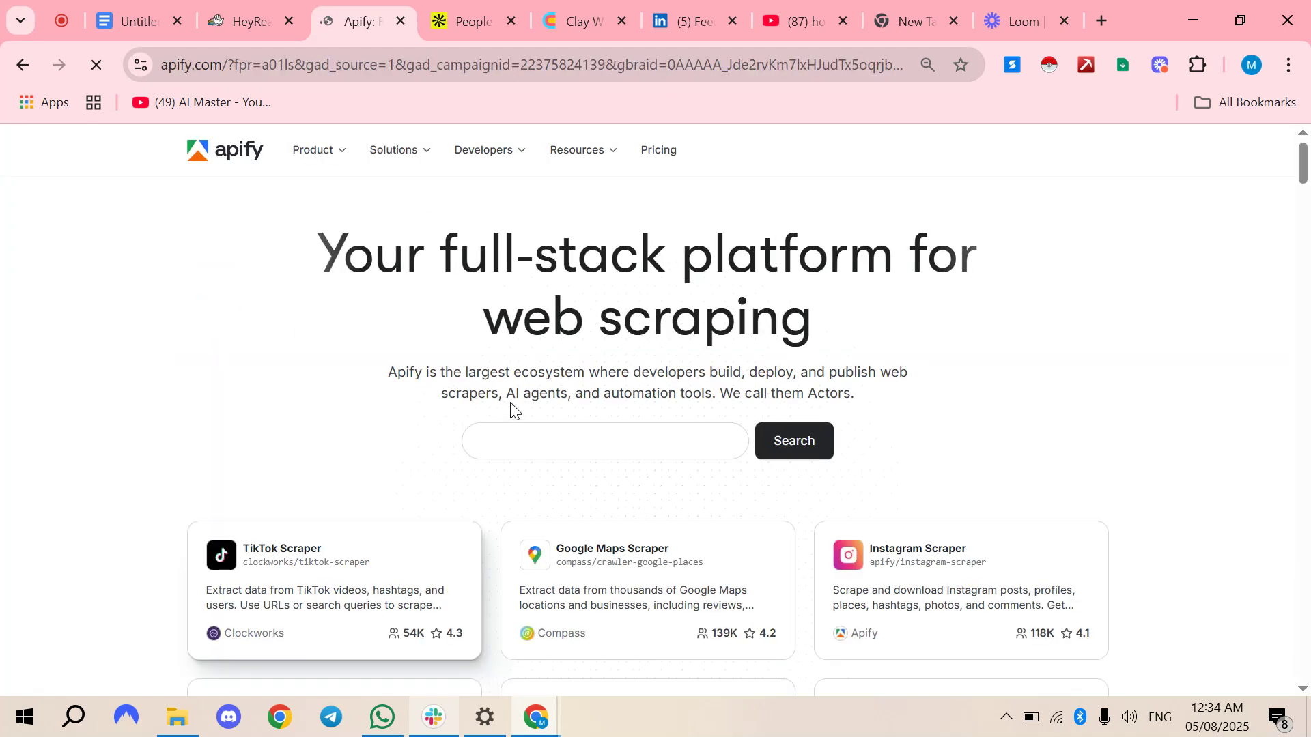
{"action": "left_click", "coordinate": [556, 441]}
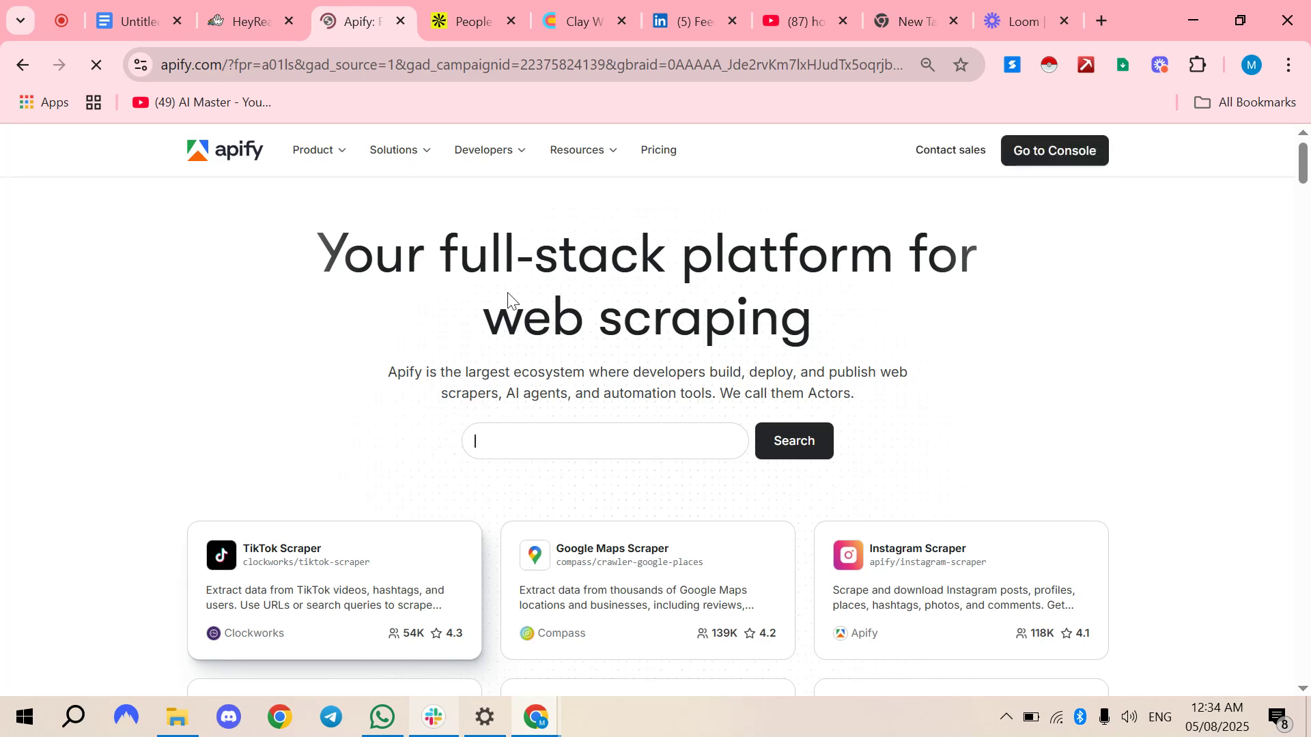
{"action": "type", "text": "Scrape TikTok profile"}
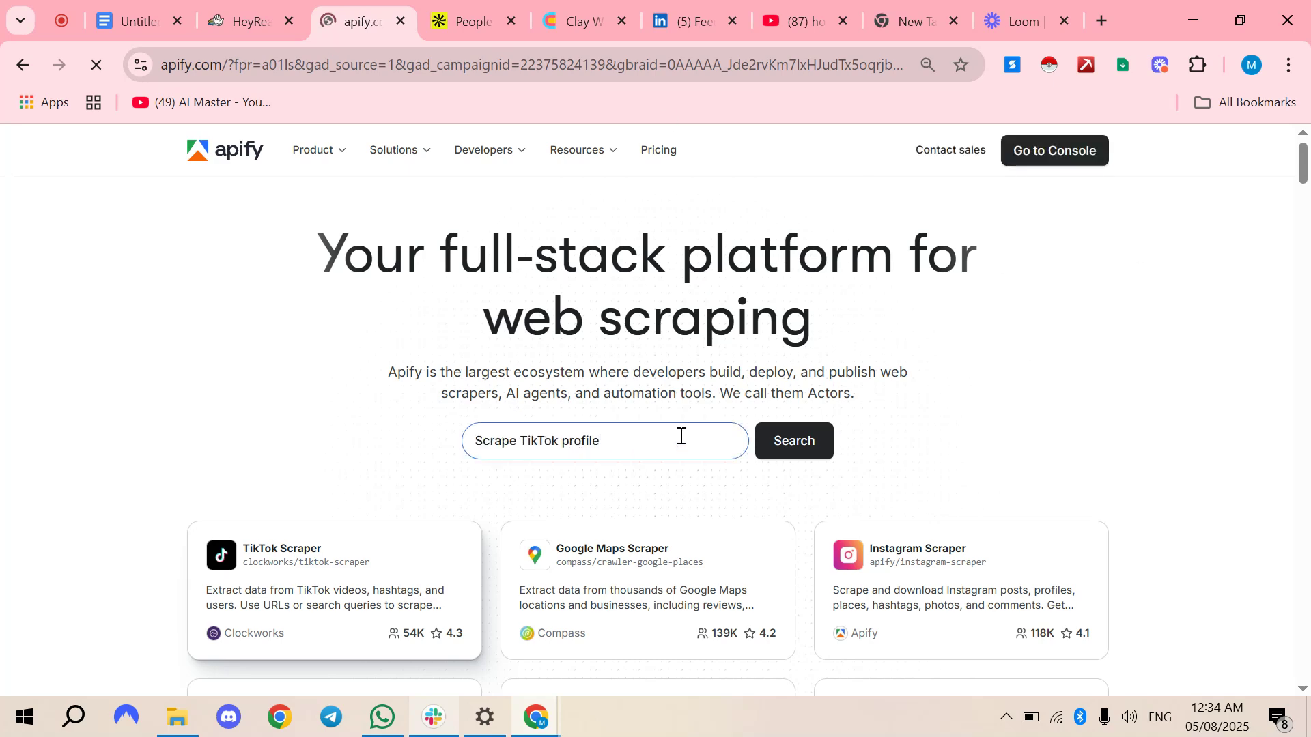
{"action": "type", "text": "s"}
{"action": "key", "text": "BackSpace"}
{"action": "key", "text": "BackSpace"}
{"action": "key", "text": "BackSpace"}
{"action": "key", "text": "BackSpace"}
{"action": "key", "text": "BackSpace"}
{"action": "key", "text": "BackSpace"}
{"action": "key", "text": "BackSpace"}
{"action": "key", "text": "BackSpace"}
{"action": "key", "text": "BackSpace"}
{"action": "key", "text": "BackSpace"}
{"action": "key", "text": "BackSpace"}
{"action": "key", "text": "BackSpace"}
{"action": "key", "text": "BackSpace"}
{"action": "key", "text": "BackSpace"}
{"action": "key", "text": "BackSpace"}
{"action": "key", "text": "BackSpace"}
{"action": "key", "text": "BackSpace"}
{"action": "key", "text": "BackSpace"}
{"action": "key", "text": "BackSpace"}
{"action": "key", "text": "BackSpace"}
{"action": "key", "text": "BackSpace"}
{"action": "key", "text": "BackSpace"}
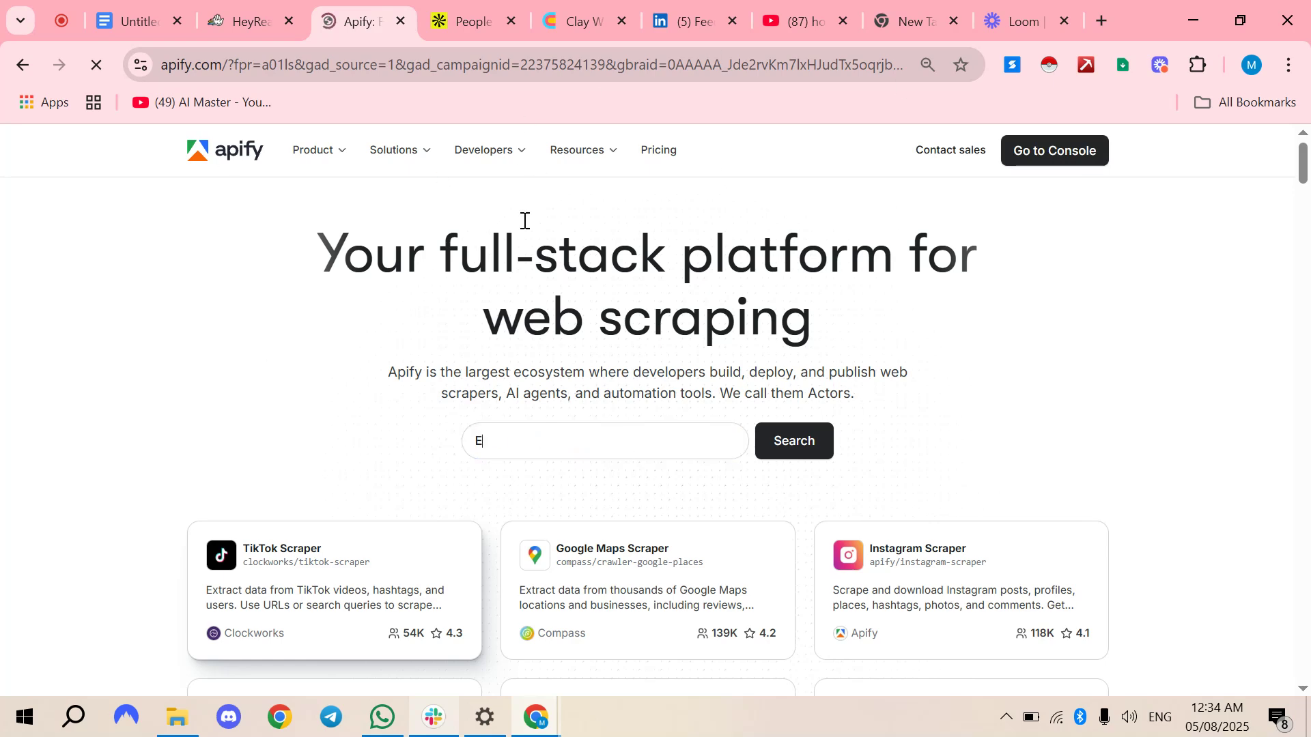
{"action": "type", "text": "Extract places from Google"}
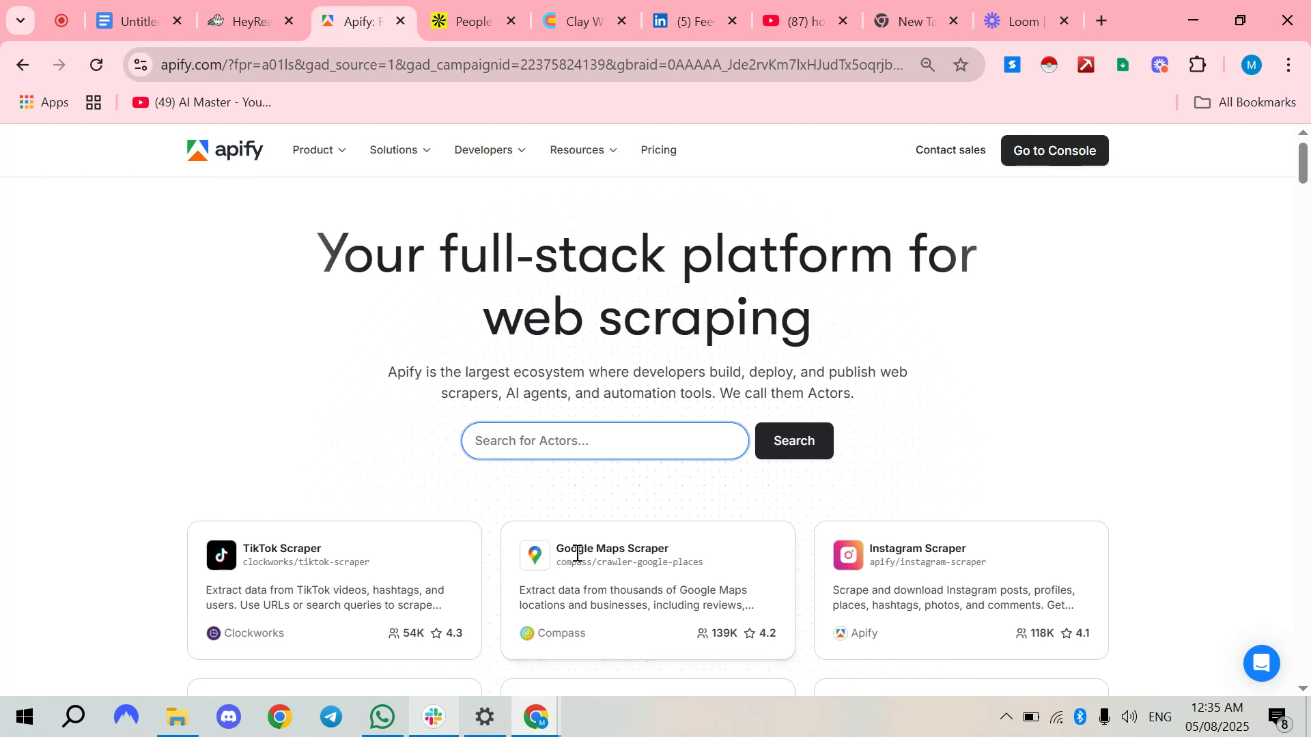
Look over the featured Actors on the Apify home page and open the Google Maps Scraper page.
{"action": "scroll", "coordinate": [894, 587], "scroll_direction": "down", "scroll_amount": 1}
{"action": "scroll", "coordinate": [900, 581], "scroll_direction": "down", "scroll_amount": 6}
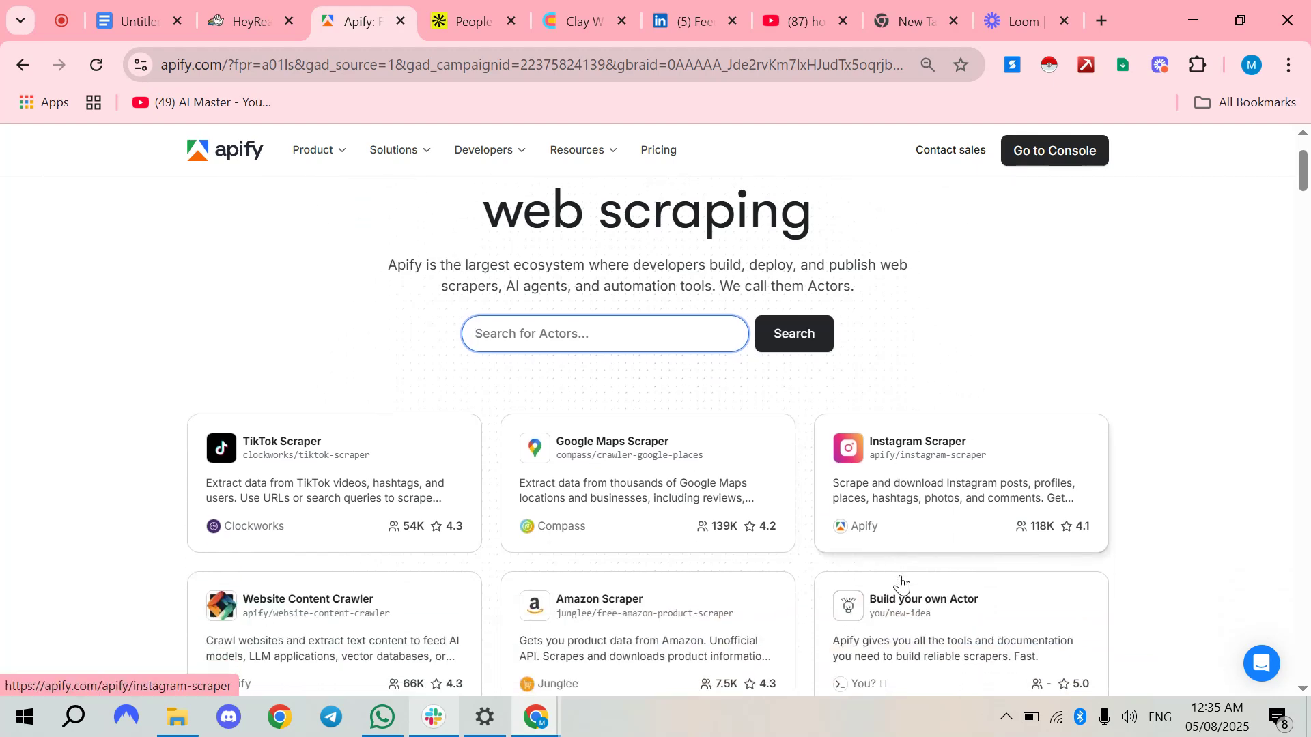
{"action": "scroll", "coordinate": [764, 519], "scroll_direction": "up", "scroll_amount": 1}
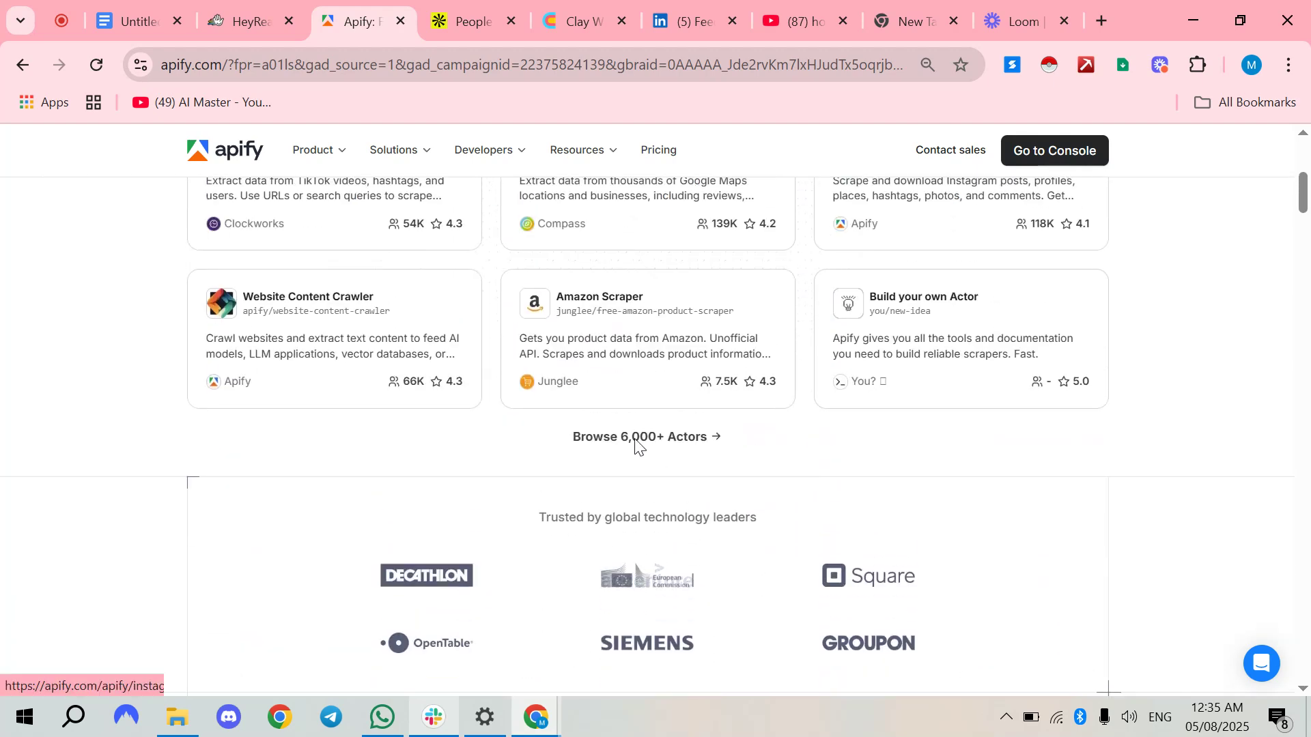
{"action": "scroll", "coordinate": [635, 460], "scroll_direction": "up", "scroll_amount": 5}
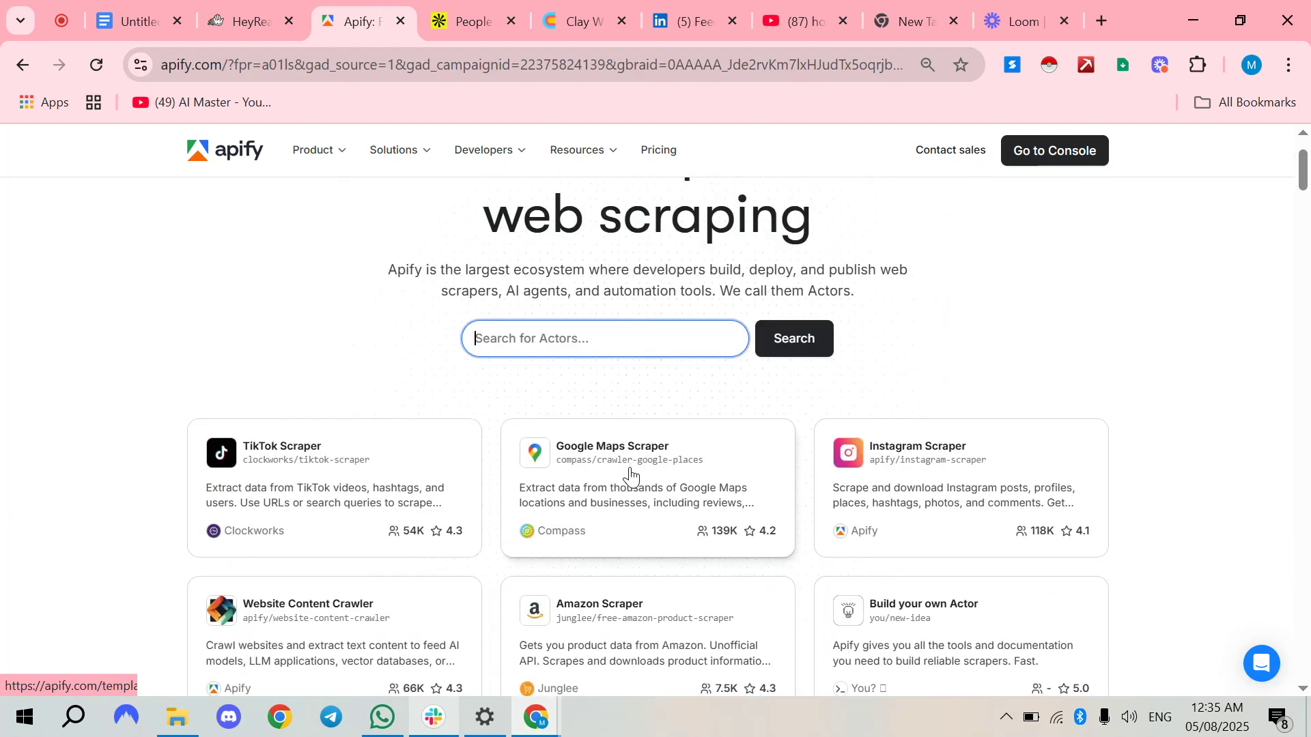
{"action": "type", "text": "Scrape TikTo"}
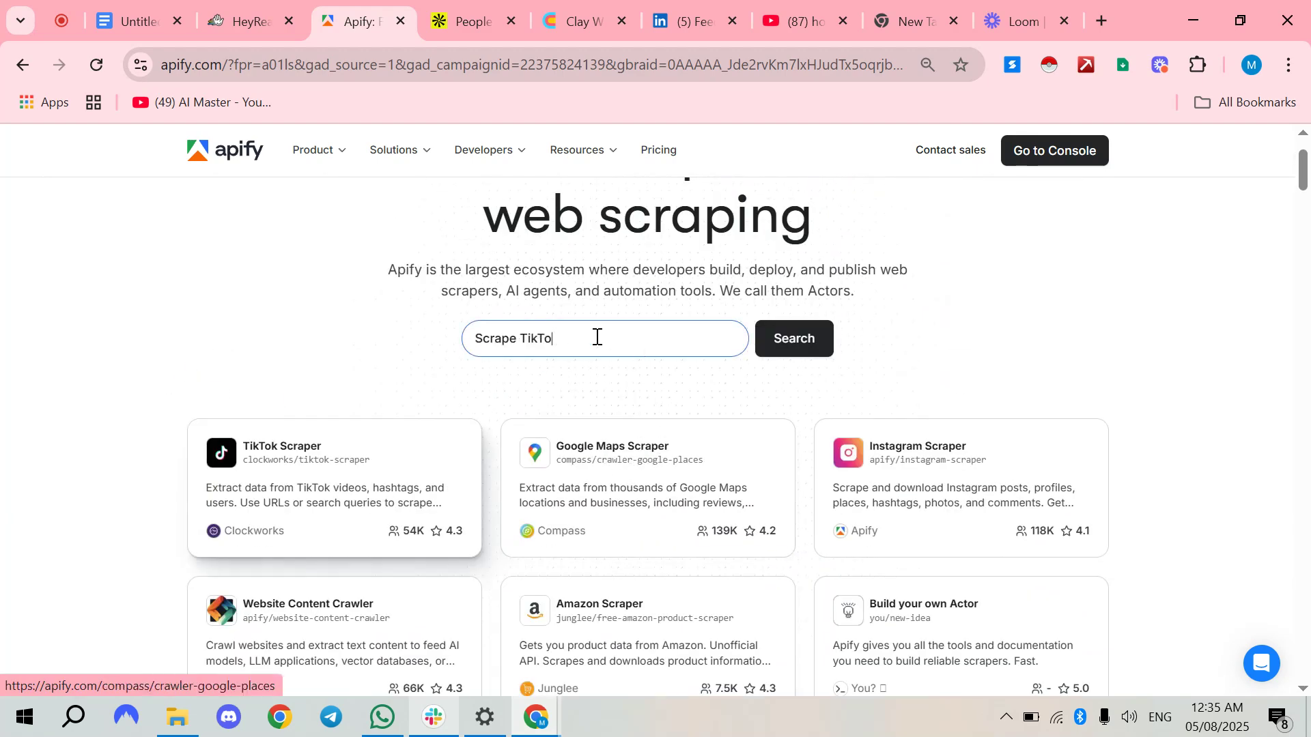
{"action": "key", "text": "ctrl+a"}
{"action": "key", "text": "BackSpace"}
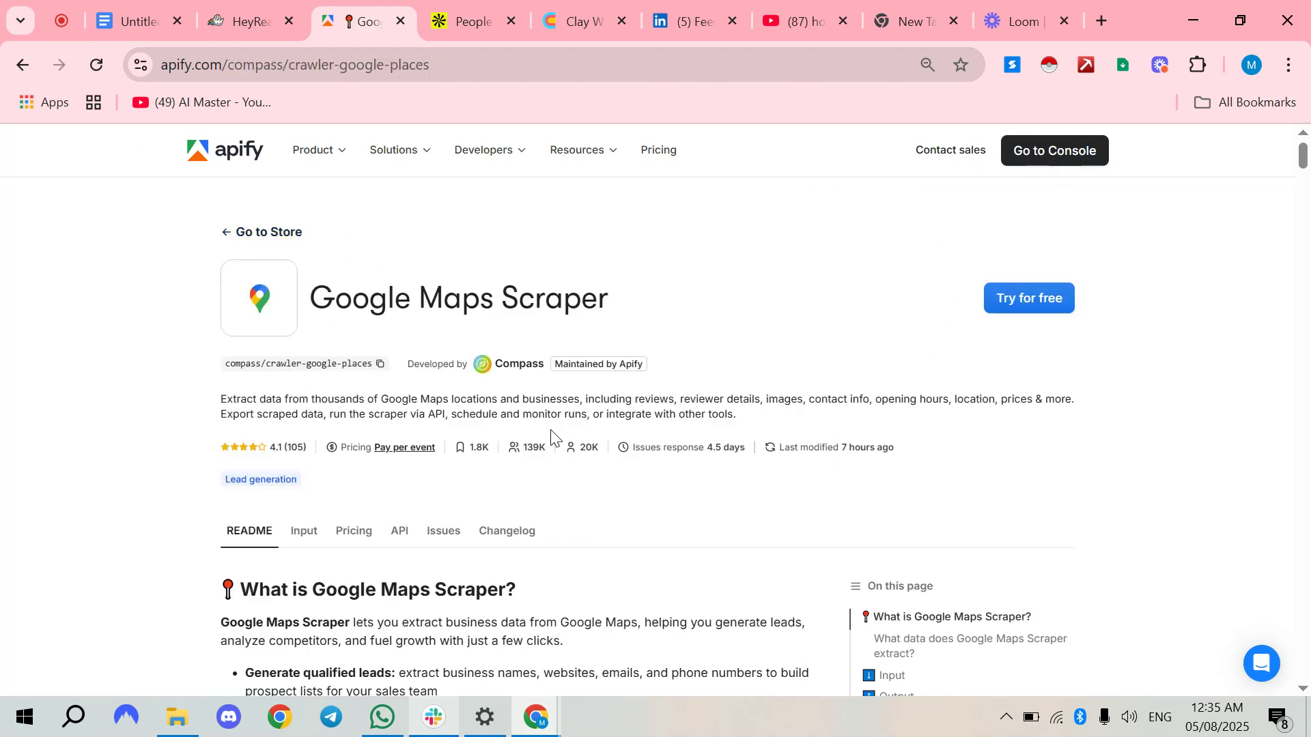
Go to the Apify Store, search for Apollo and open the Apollo Scraper - Scrape upto 50k Leads Actor.
{"action": "left_click", "coordinate": [273, 232]}
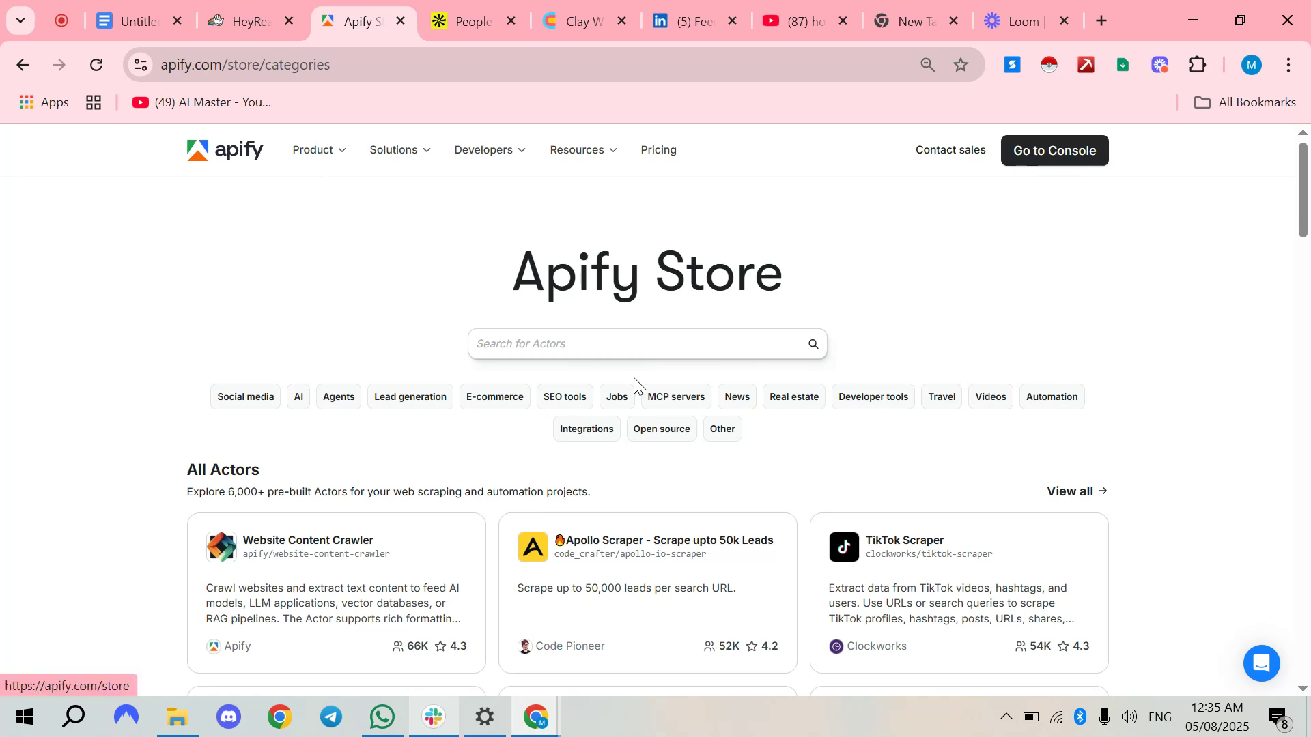
{"action": "left_click", "coordinate": [602, 345]}
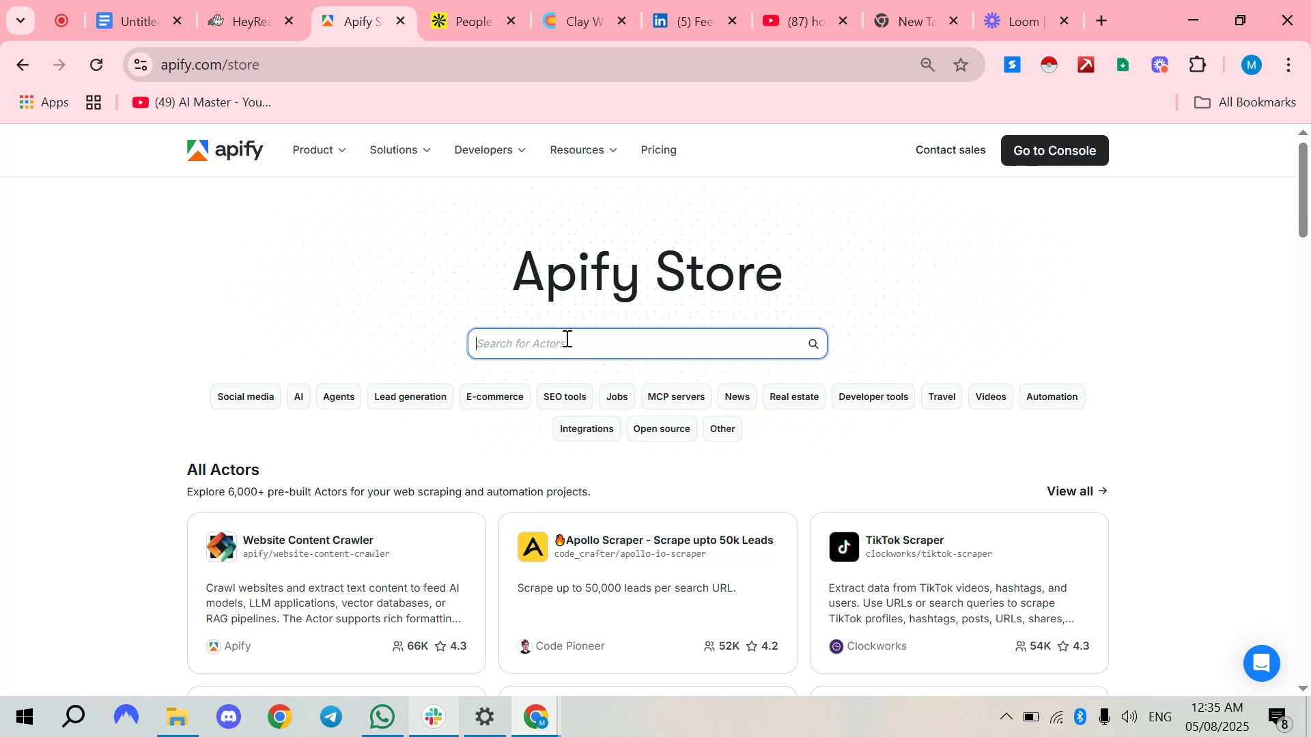
{"action": "type", "text": "Apollo"}
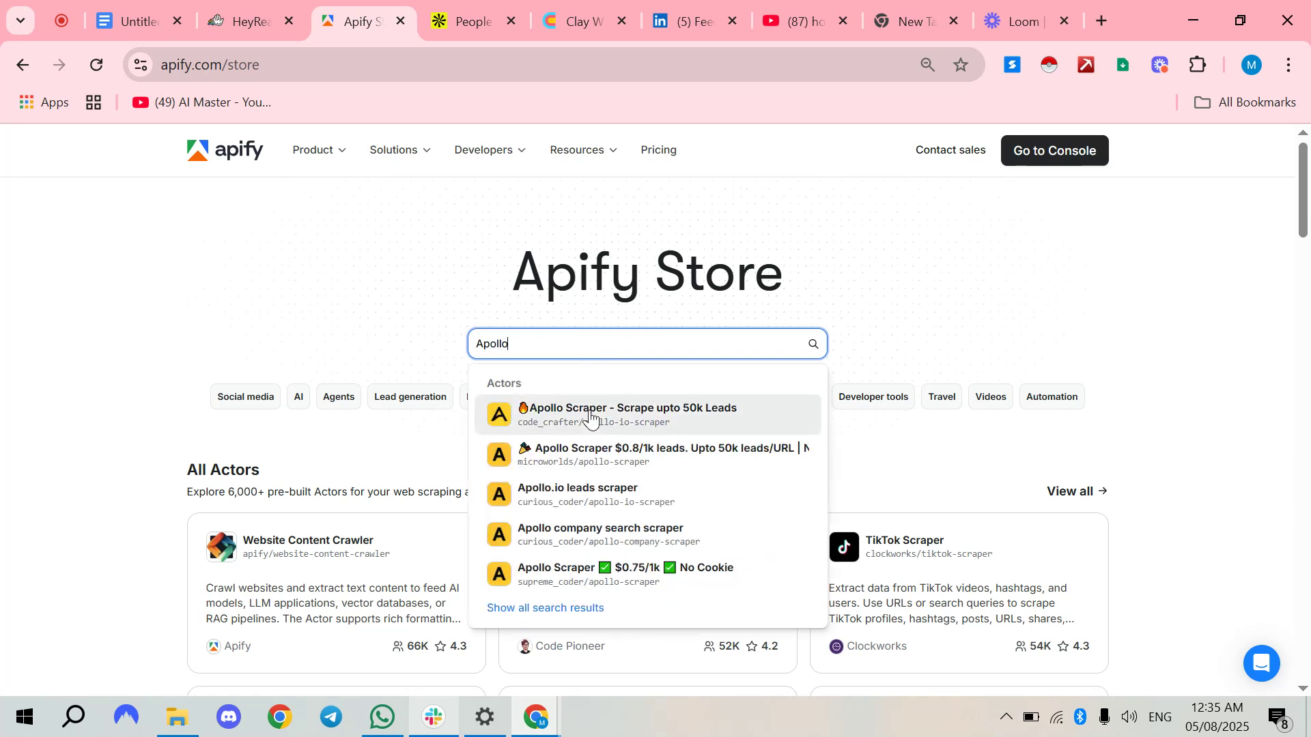
{"action": "left_click", "coordinate": [591, 413]}
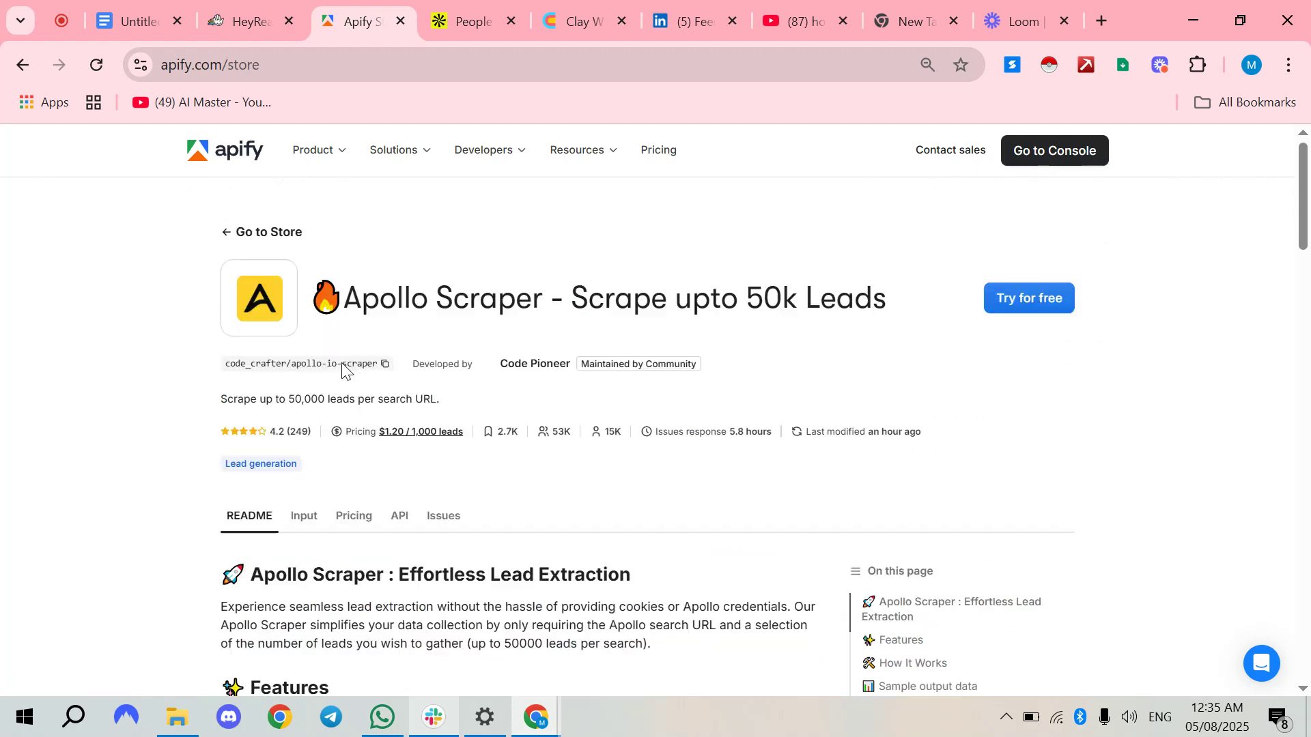
Return to the Store, list all search results for apollo and browse the Apollo scraper Actors.
{"action": "left_click", "coordinate": [226, 235]}
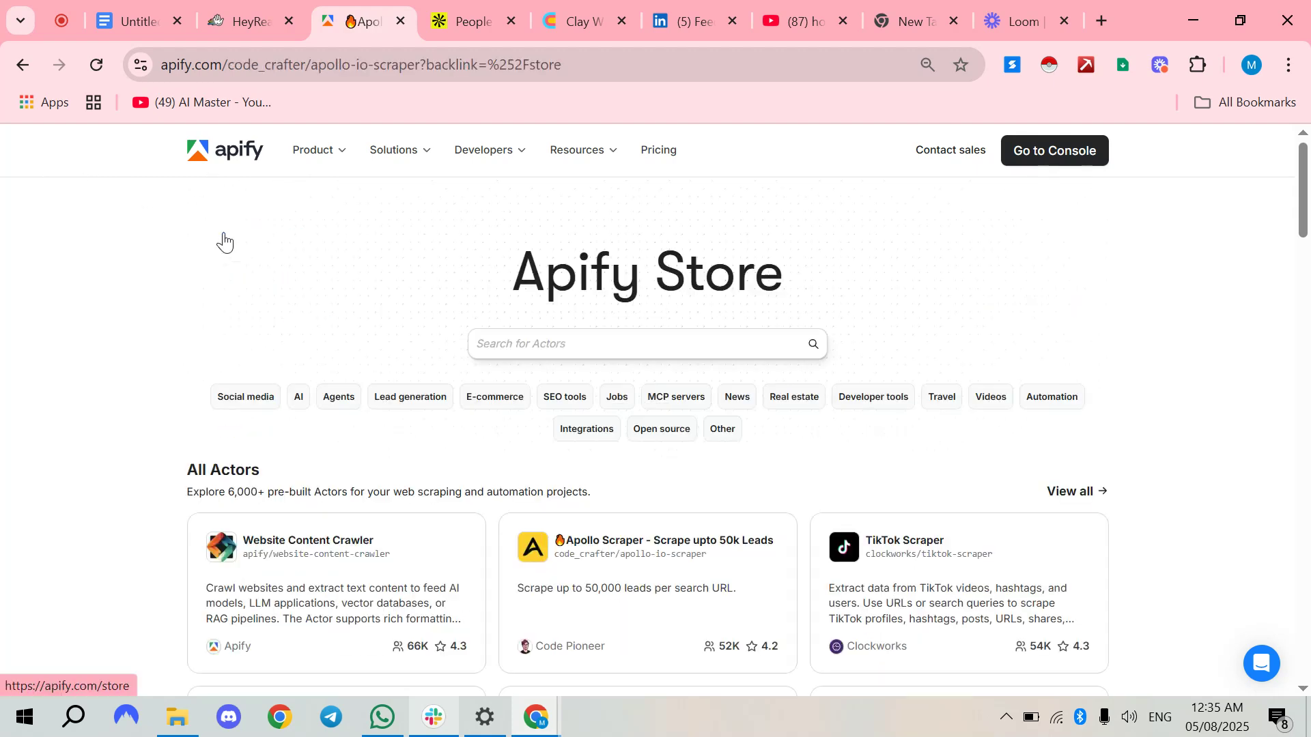
{"action": "left_click", "coordinate": [611, 343]}
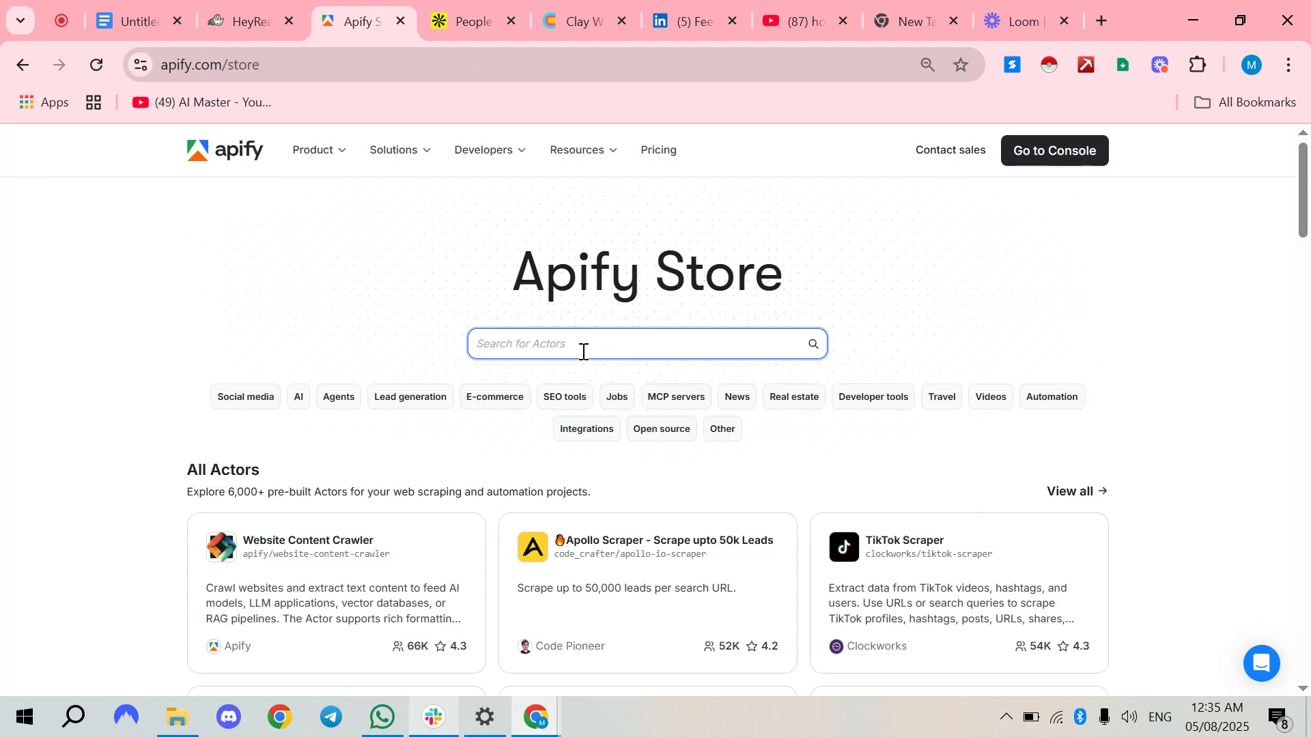
{"action": "type", "text": "apollo"}
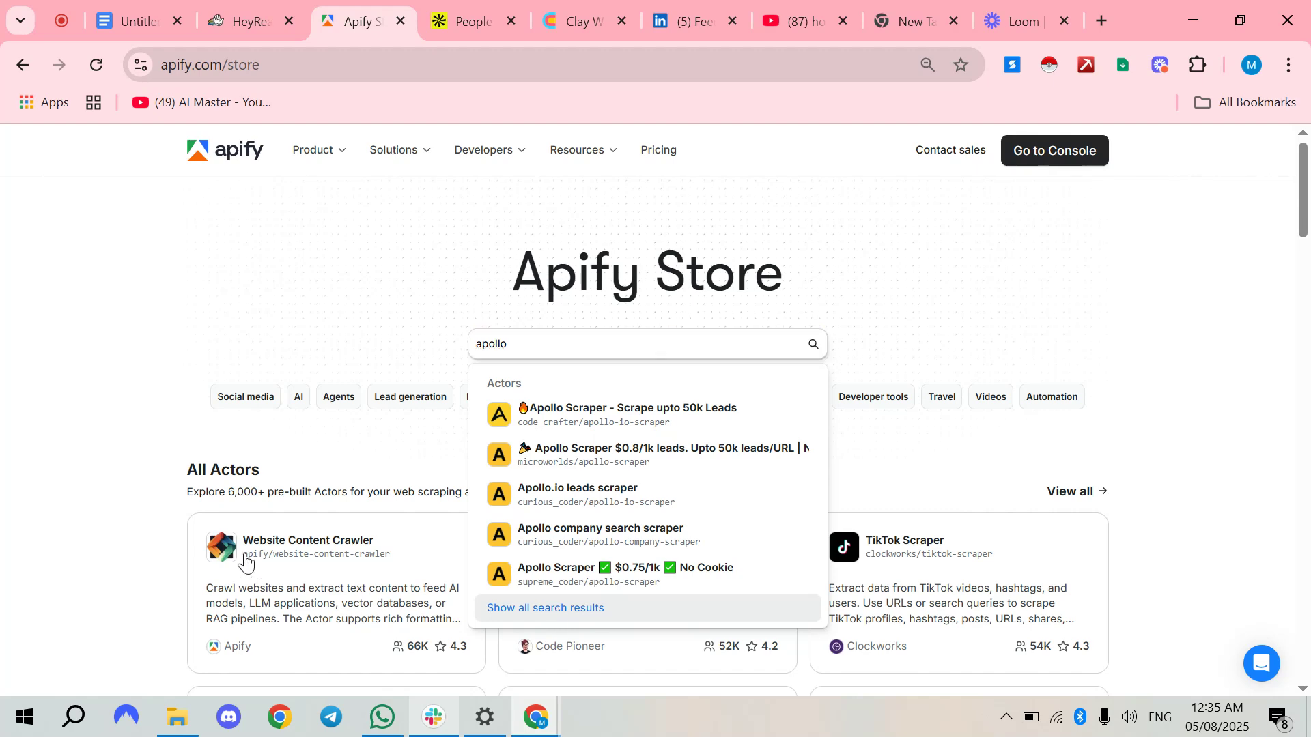
{"action": "key", "text": "Return"}
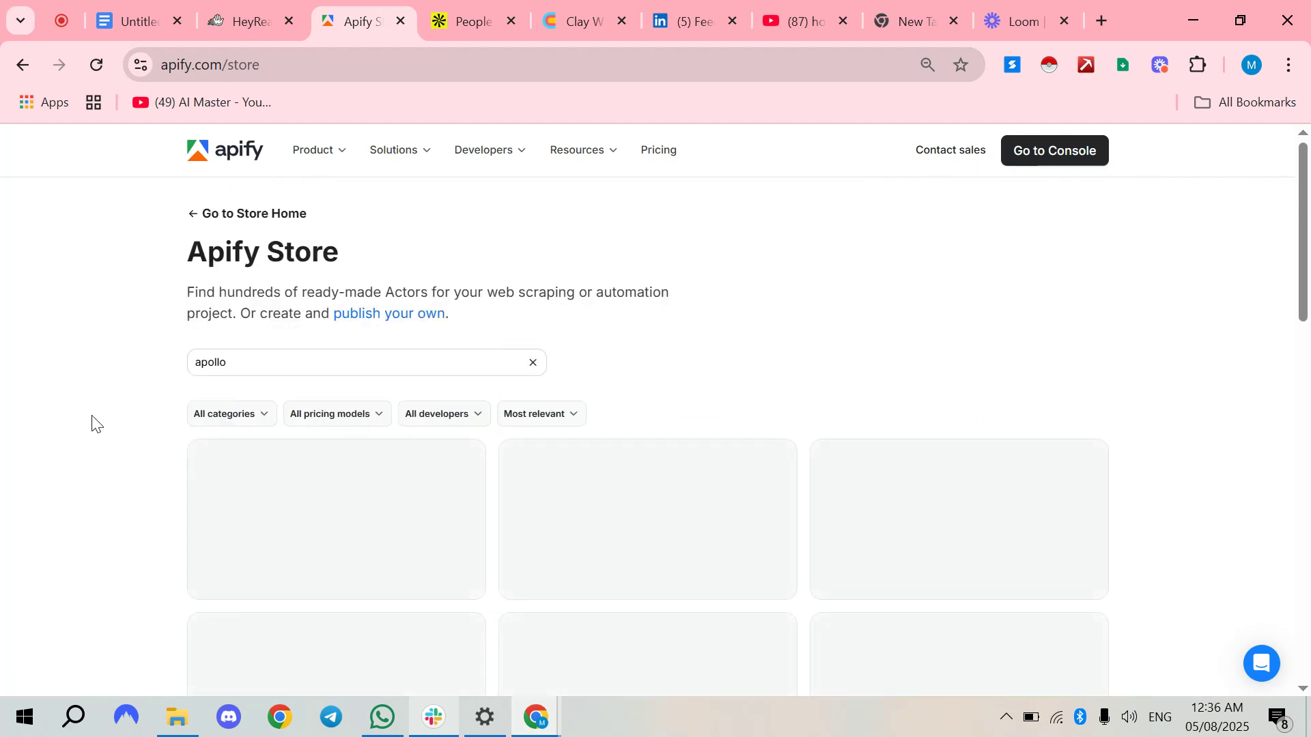
{"action": "scroll", "coordinate": [92, 423], "scroll_direction": "down", "scroll_amount": 2}
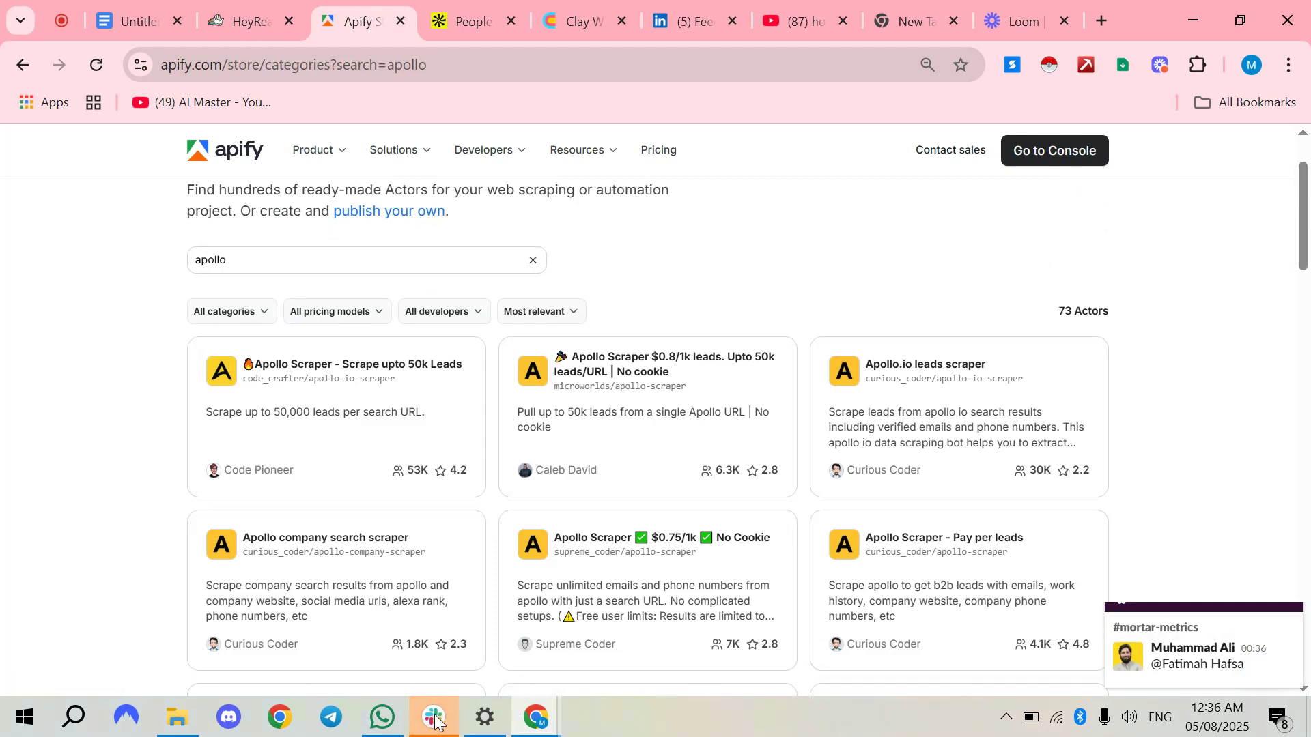
{"action": "scroll", "coordinate": [433, 539], "scroll_direction": "down", "scroll_amount": 2}
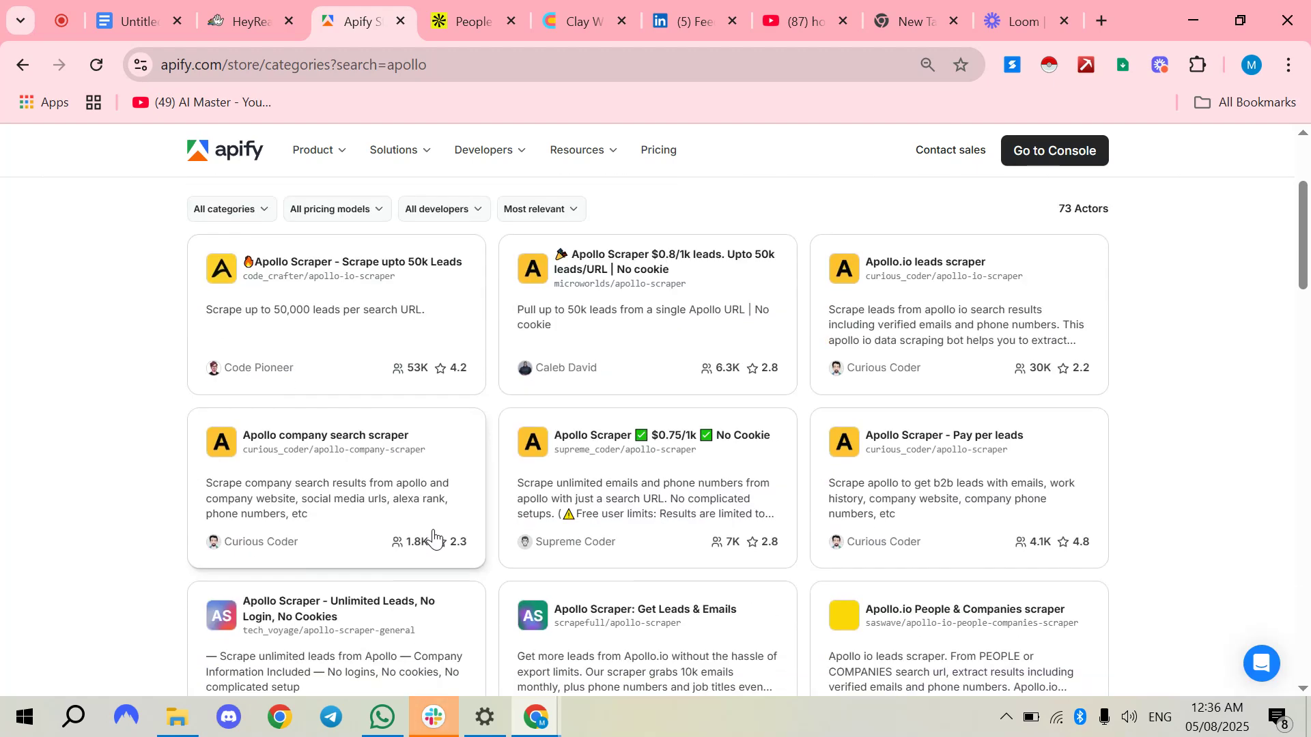
{"action": "scroll", "coordinate": [430, 536], "scroll_direction": "up", "scroll_amount": 2}
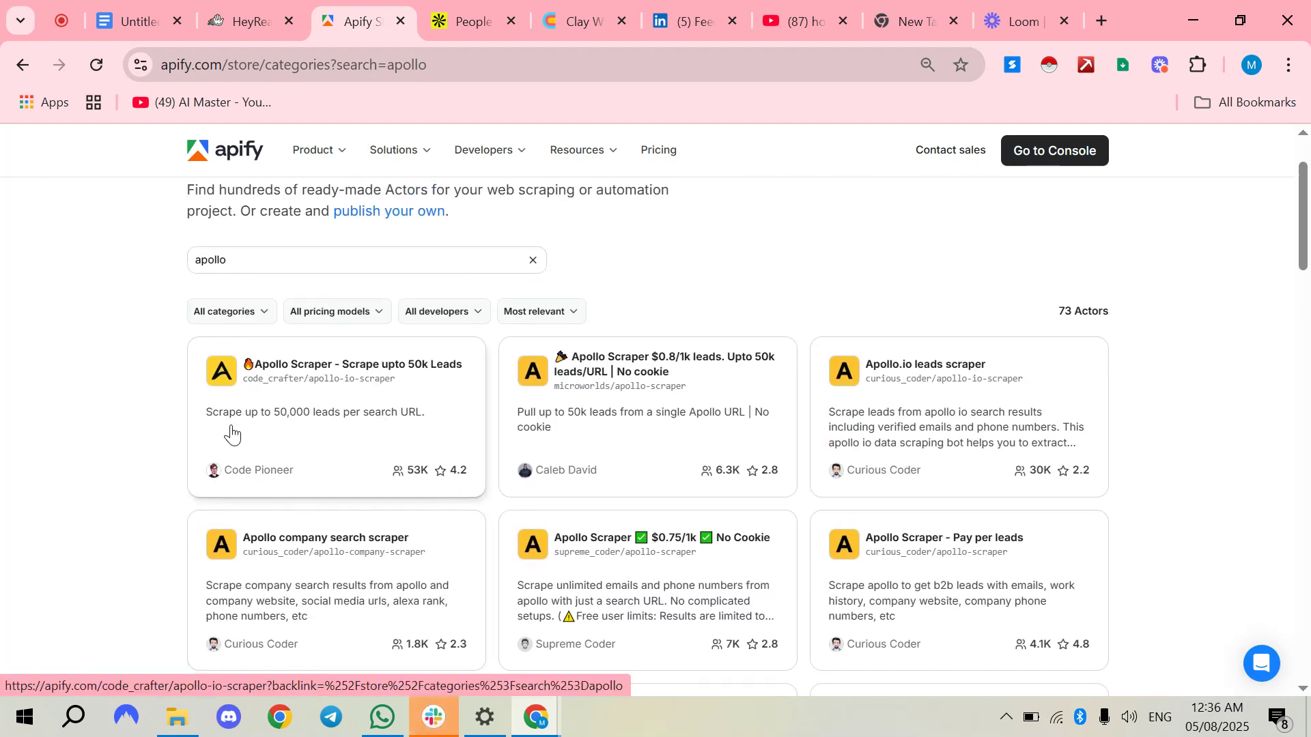
Compare the Apollo Scraper - Scrape upto 50k Leads and Apollo Scraper $0.75/1k No Cookie Actors, examining pricing and features.
{"action": "left_click", "coordinate": [355, 431]}
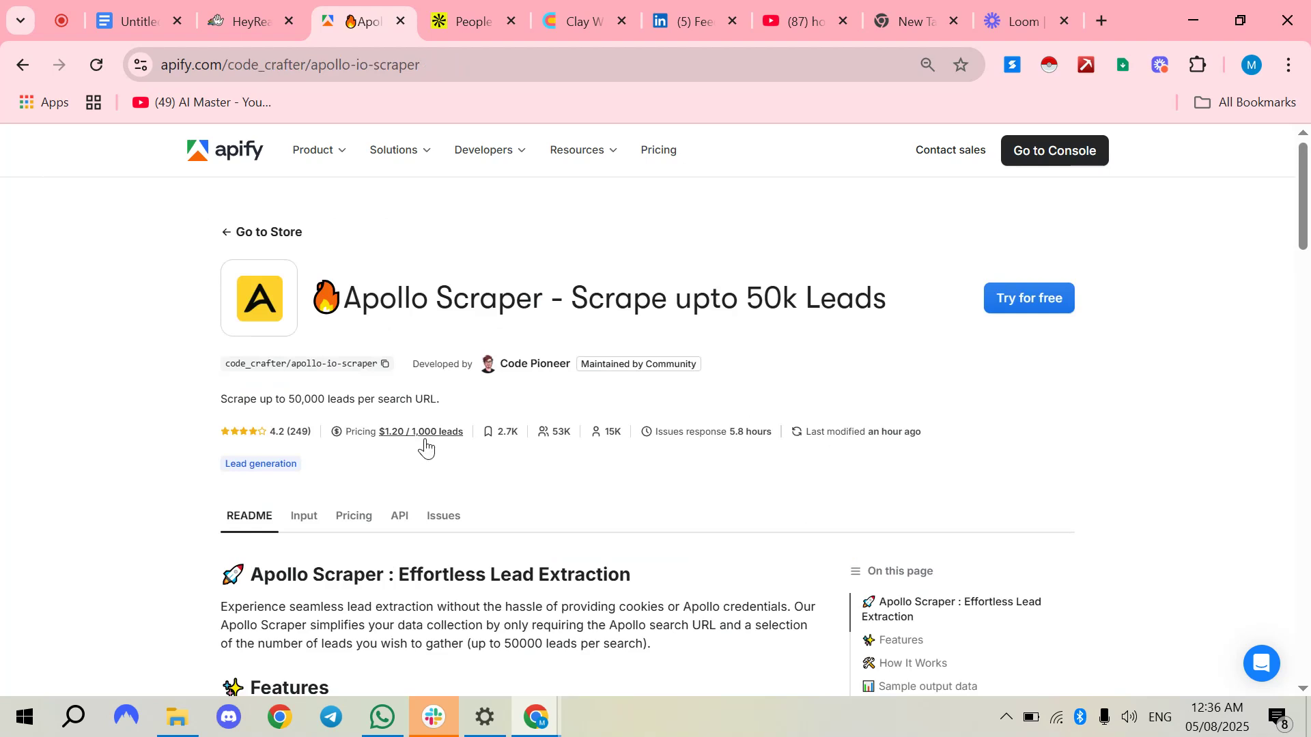
{"action": "left_click", "coordinate": [228, 244]}
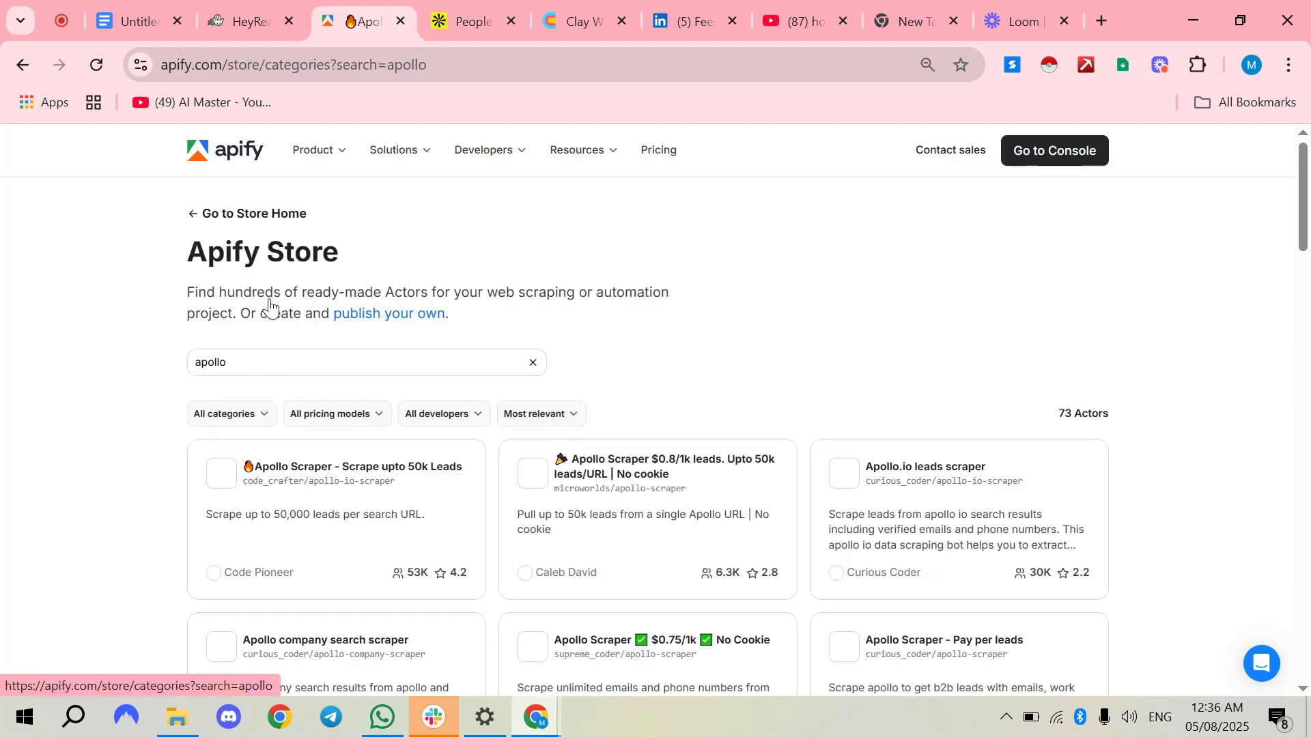
{"action": "scroll", "coordinate": [710, 309], "scroll_direction": "down", "scroll_amount": 3}
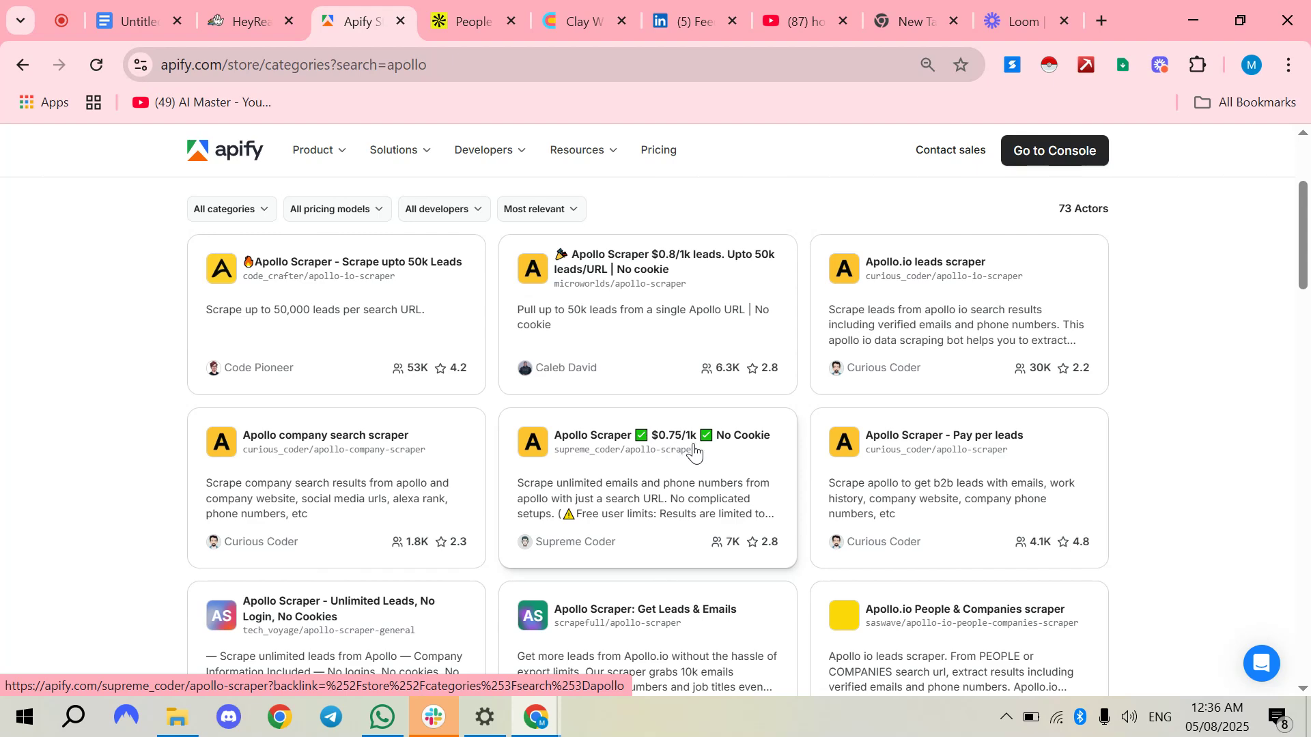
{"action": "left_click", "coordinate": [627, 503]}
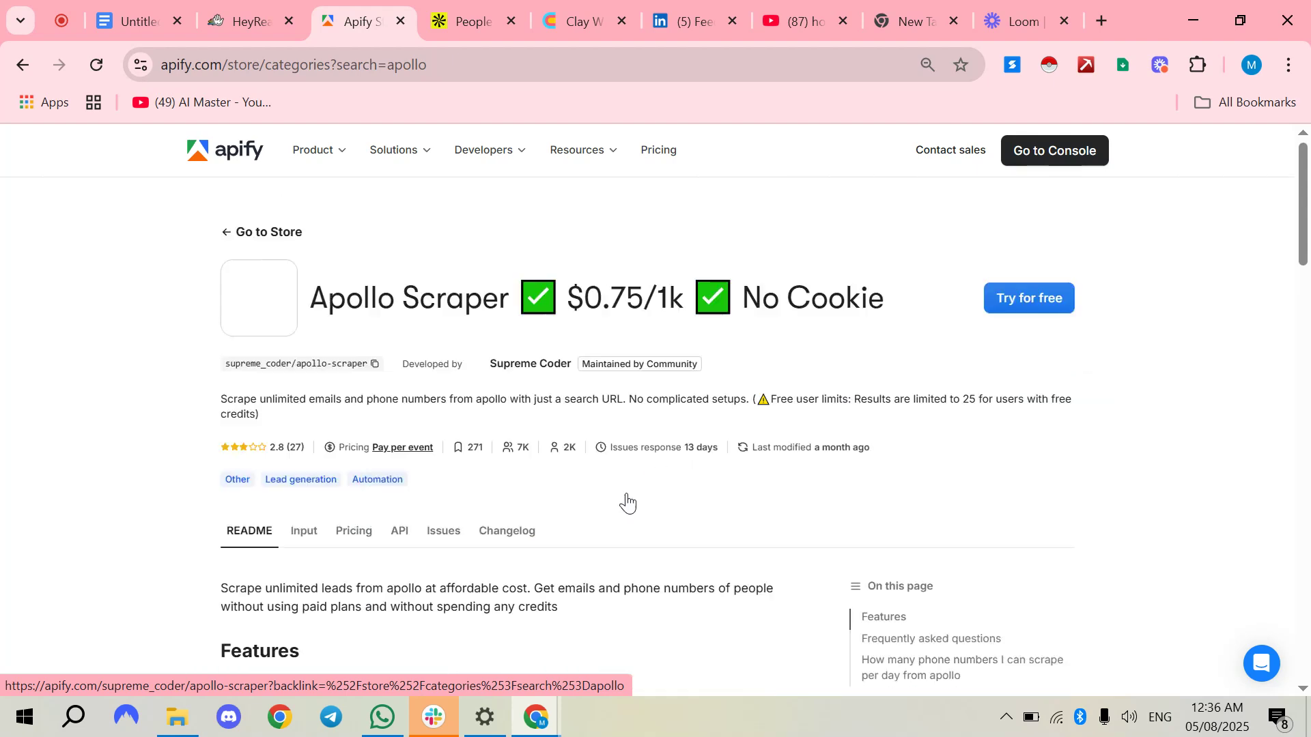
{"action": "scroll", "coordinate": [588, 469], "scroll_direction": "down", "scroll_amount": 6}
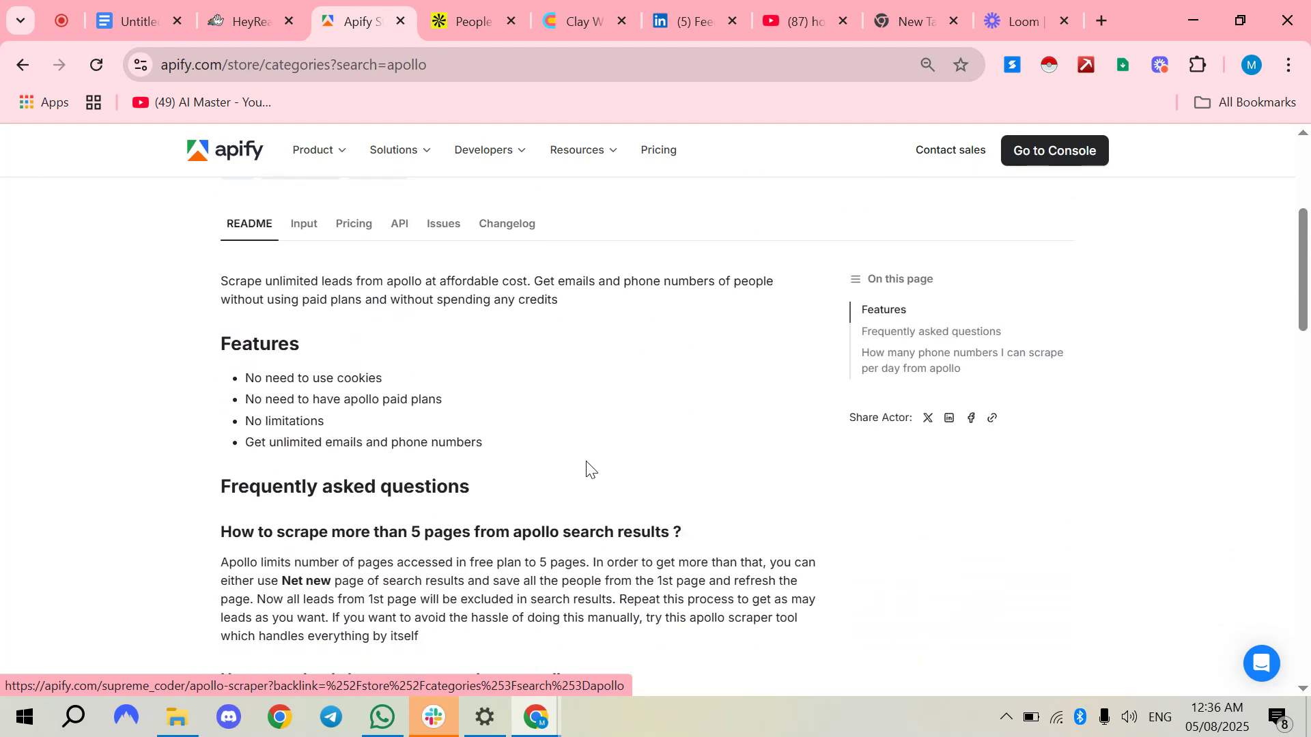
Open the Apollo Scraper $0.75/1k No Cookie Actor in the Apify Console to show its input form.
{"action": "scroll", "coordinate": [588, 469], "scroll_direction": "up", "scroll_amount": 3}
{"action": "scroll", "coordinate": [588, 469], "scroll_direction": "up", "scroll_amount": 3}
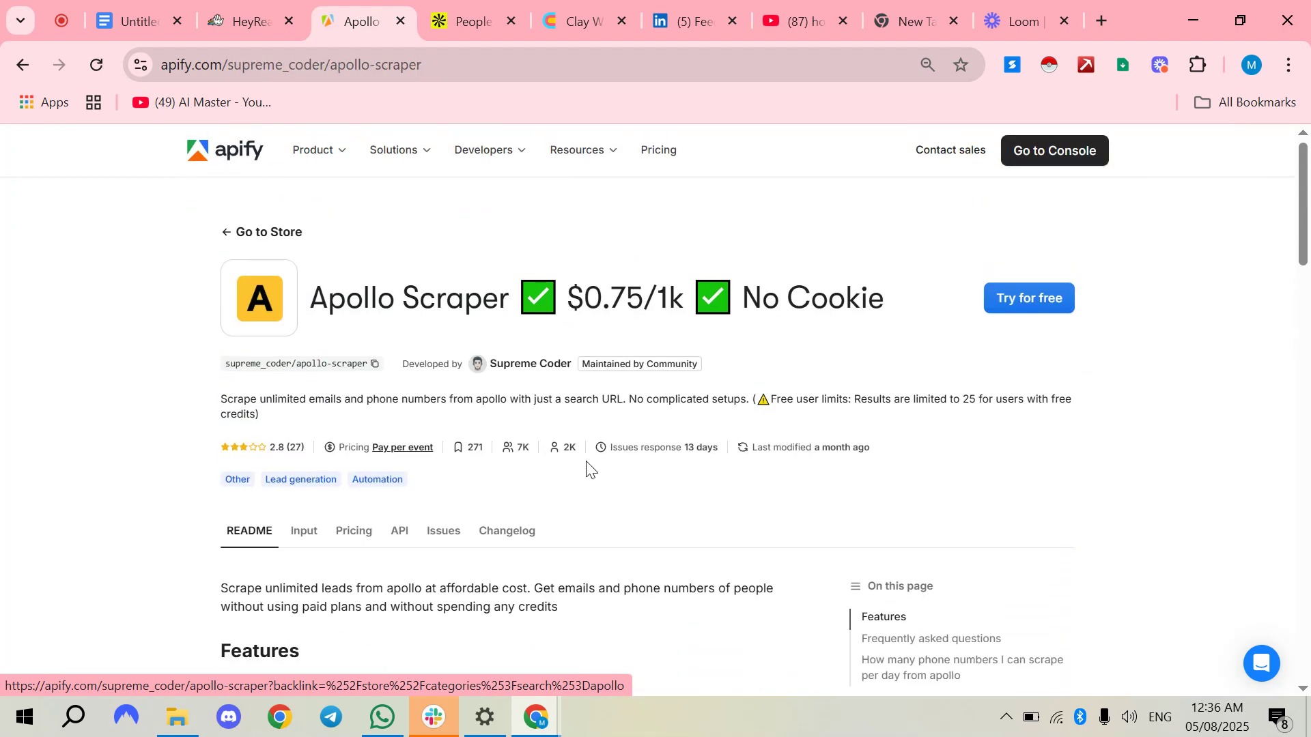
{"action": "left_click", "coordinate": [1032, 311]}
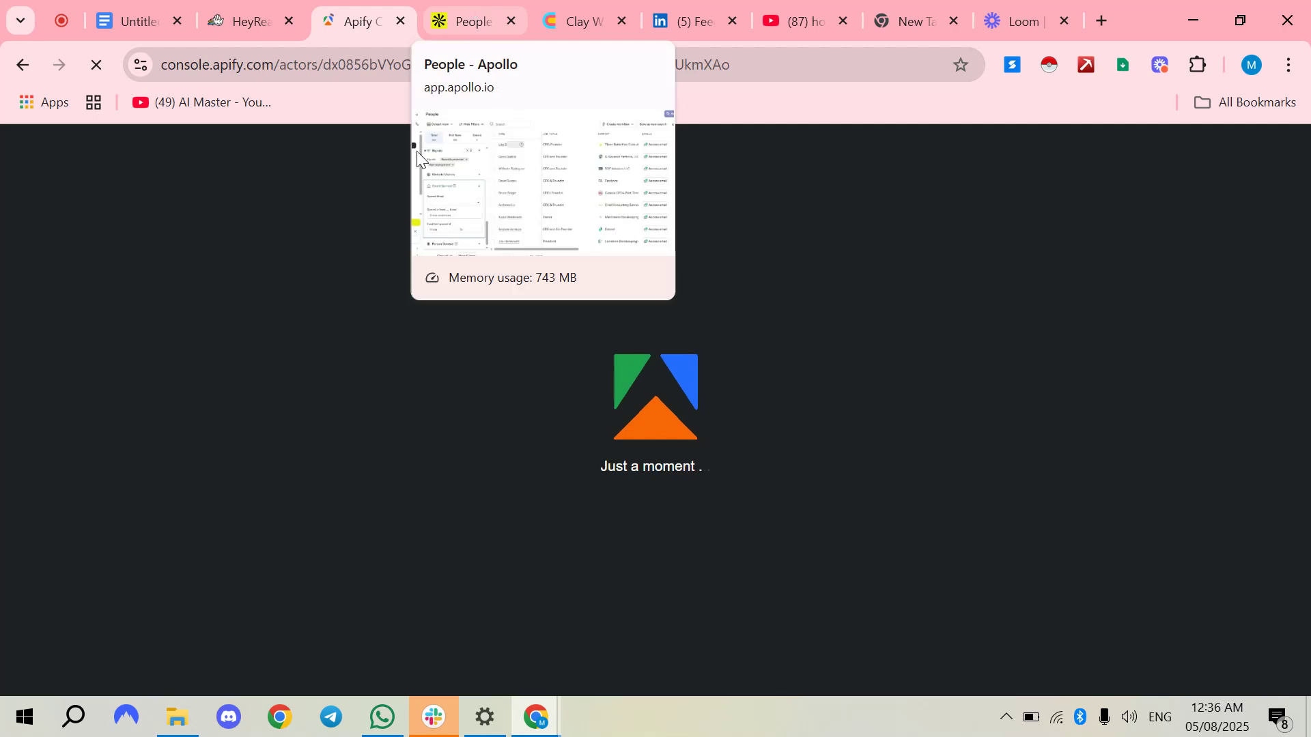
{"action": "key", "text": "ctrl+Tab"}
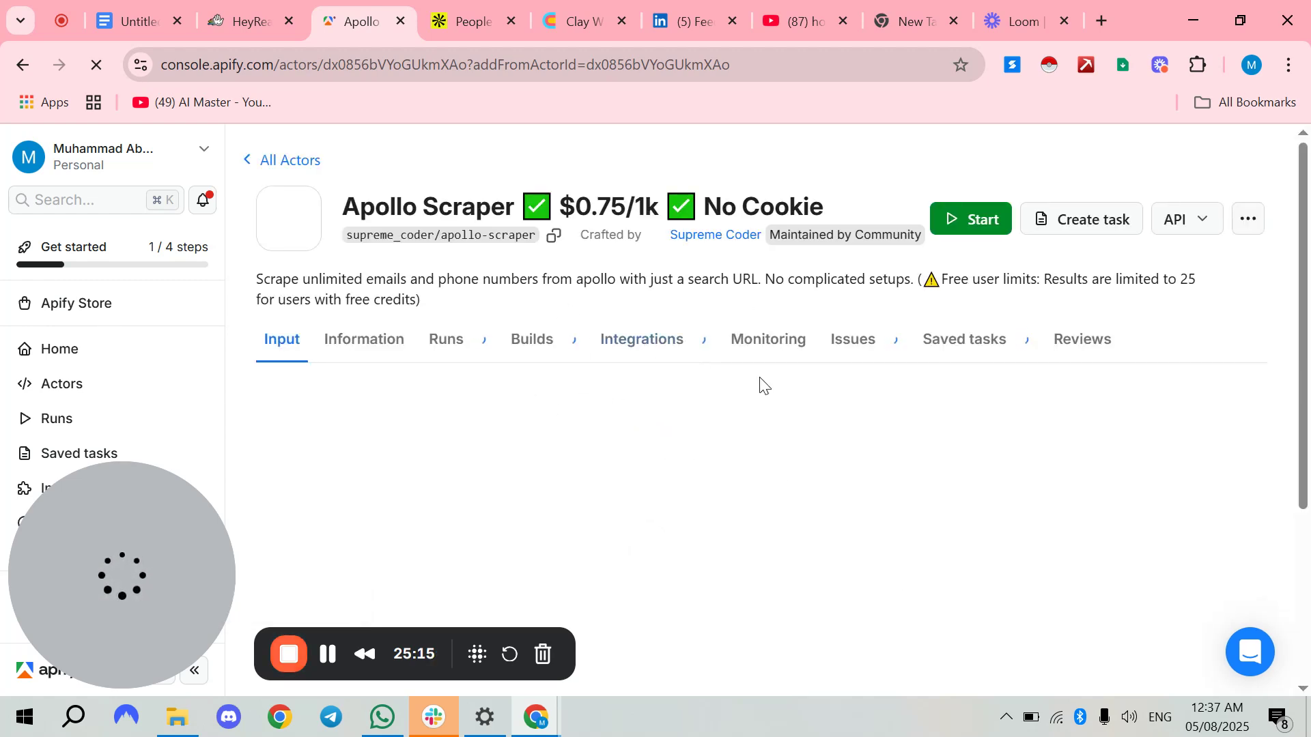
{"action": "scroll", "coordinate": [571, 494], "scroll_direction": "down", "scroll_amount": 3}
{"action": "scroll", "coordinate": [571, 488], "scroll_direction": "up", "scroll_amount": 3}
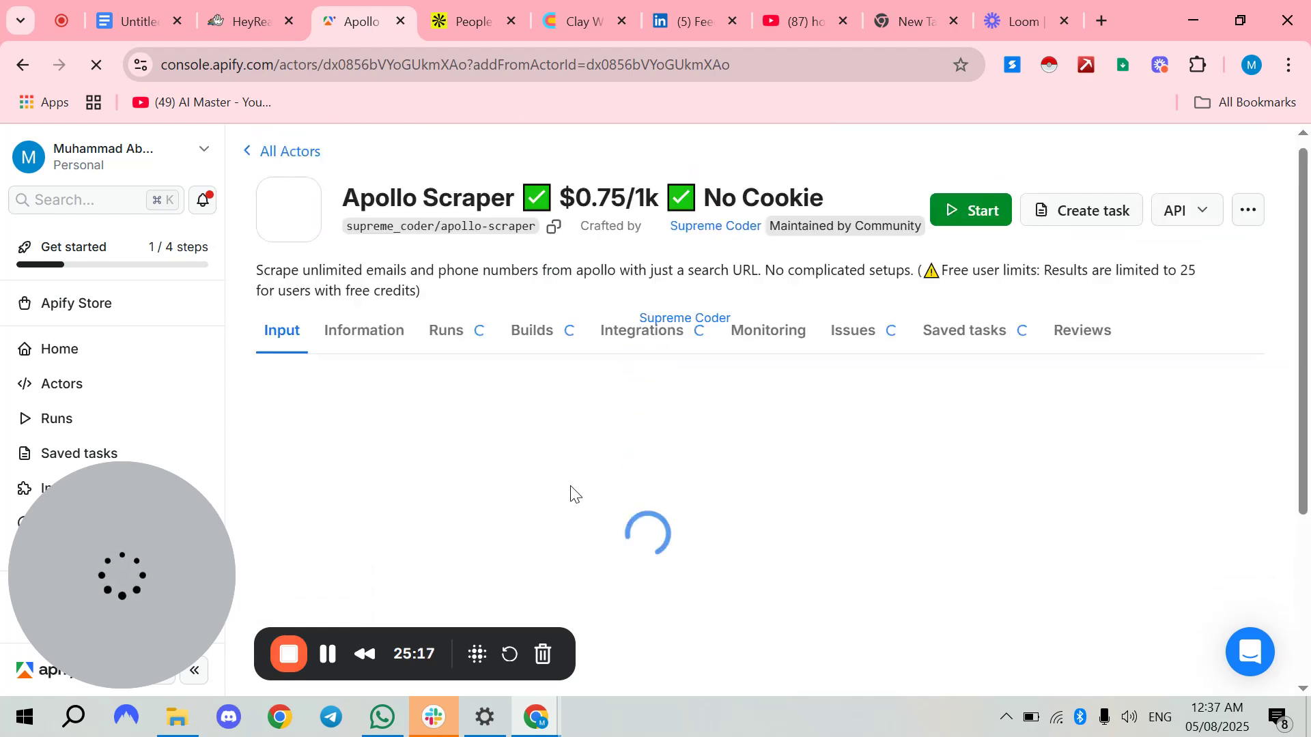
{"action": "scroll", "coordinate": [571, 488], "scroll_direction": "down", "scroll_amount": 2}
{"action": "scroll", "coordinate": [572, 489], "scroll_direction": "up", "scroll_amount": 3}
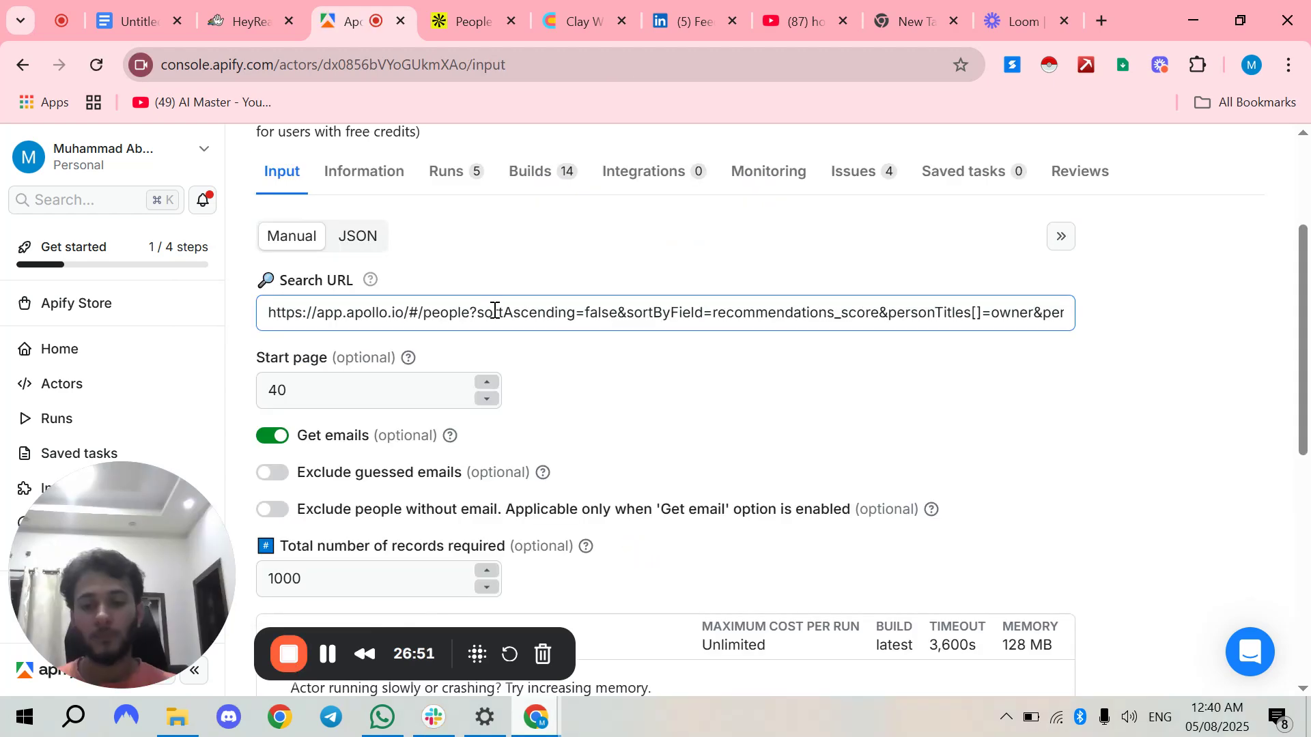
Replace the Actor's Search URL with the copied URL of the filtered Apollo people search.
{"action": "left_click", "coordinate": [468, 311]}
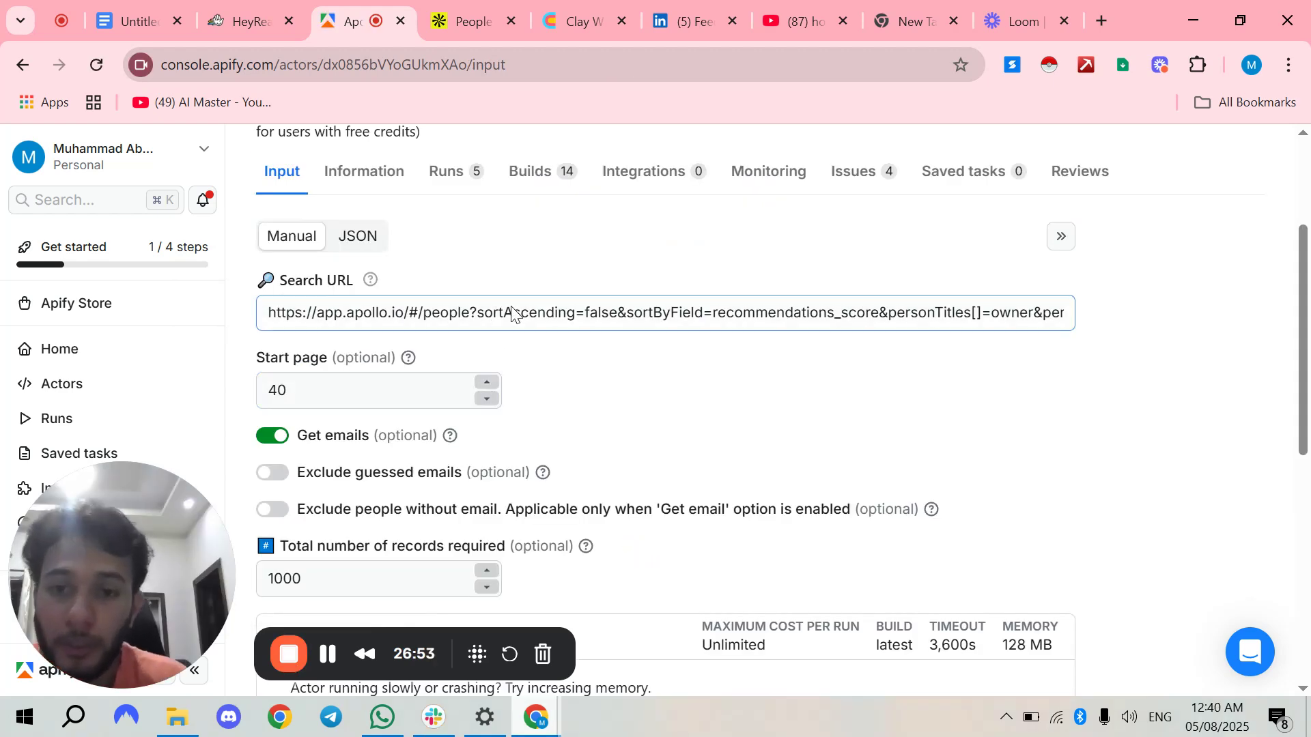
{"action": "triple_click", "coordinate": [480, 319]}
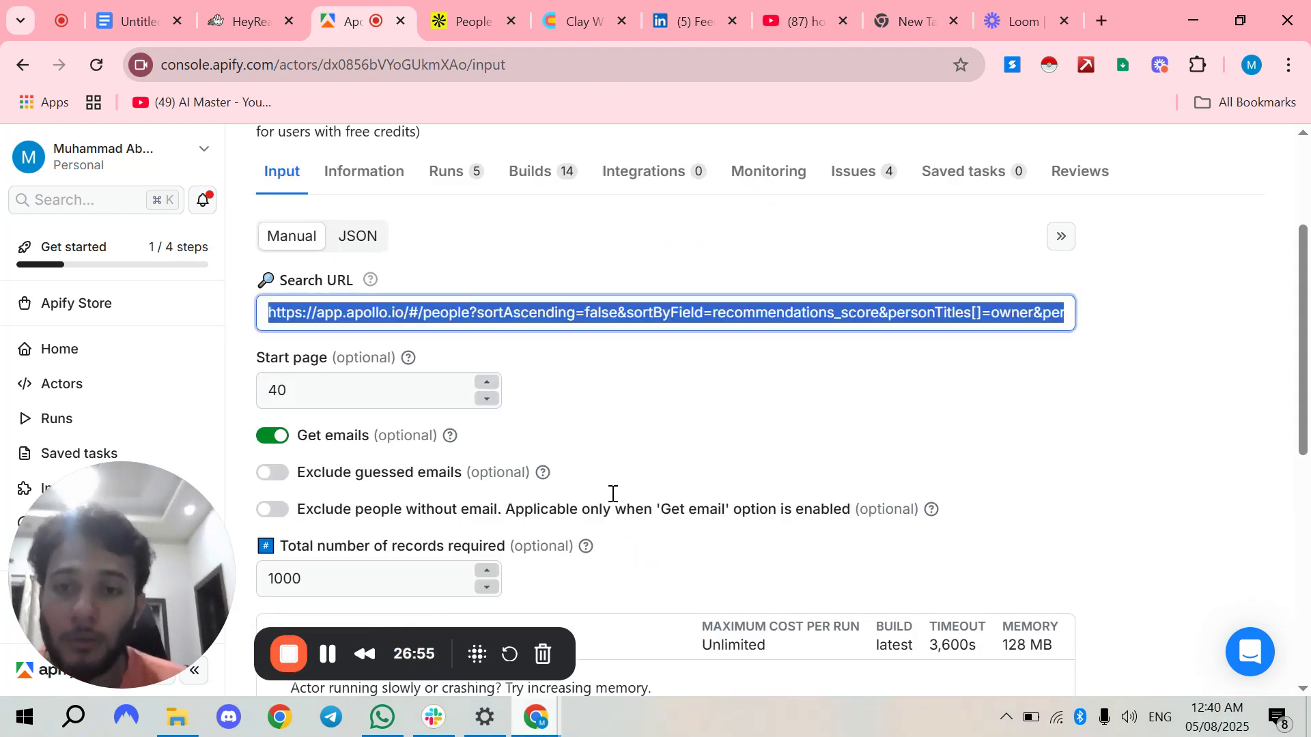
{"action": "scroll", "coordinate": [613, 495], "scroll_direction": "up", "scroll_amount": 3}
{"action": "left_click", "coordinate": [544, 462]}
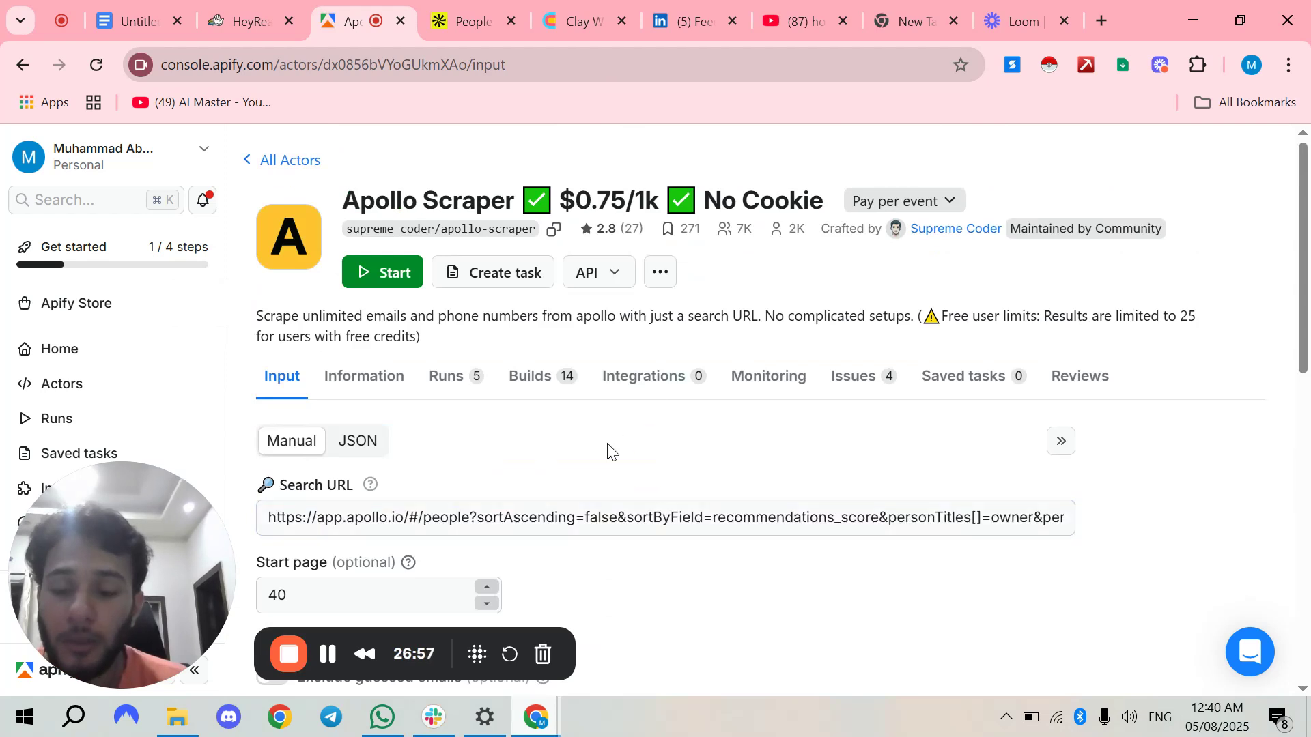
{"action": "scroll", "coordinate": [512, 421], "scroll_direction": "down", "scroll_amount": 2}
{"action": "double_click", "coordinate": [382, 415]}
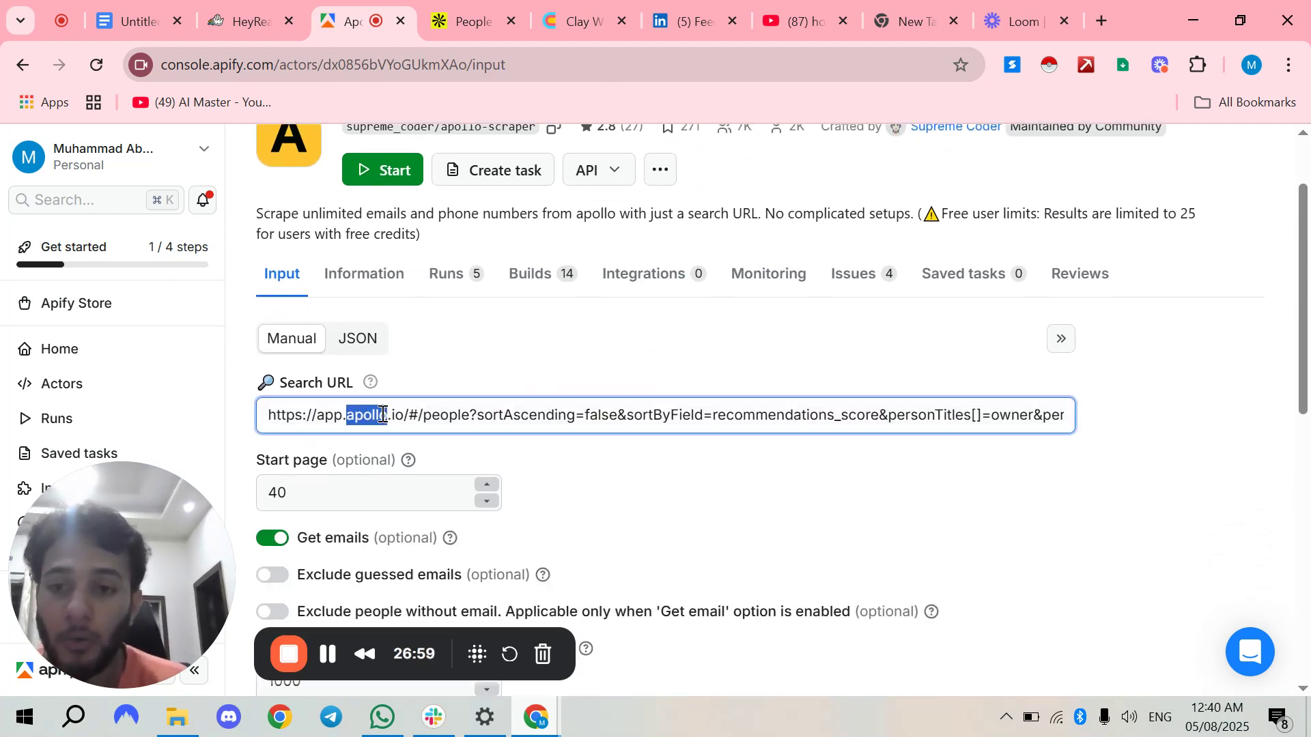
{"action": "left_click", "coordinate": [383, 415]}
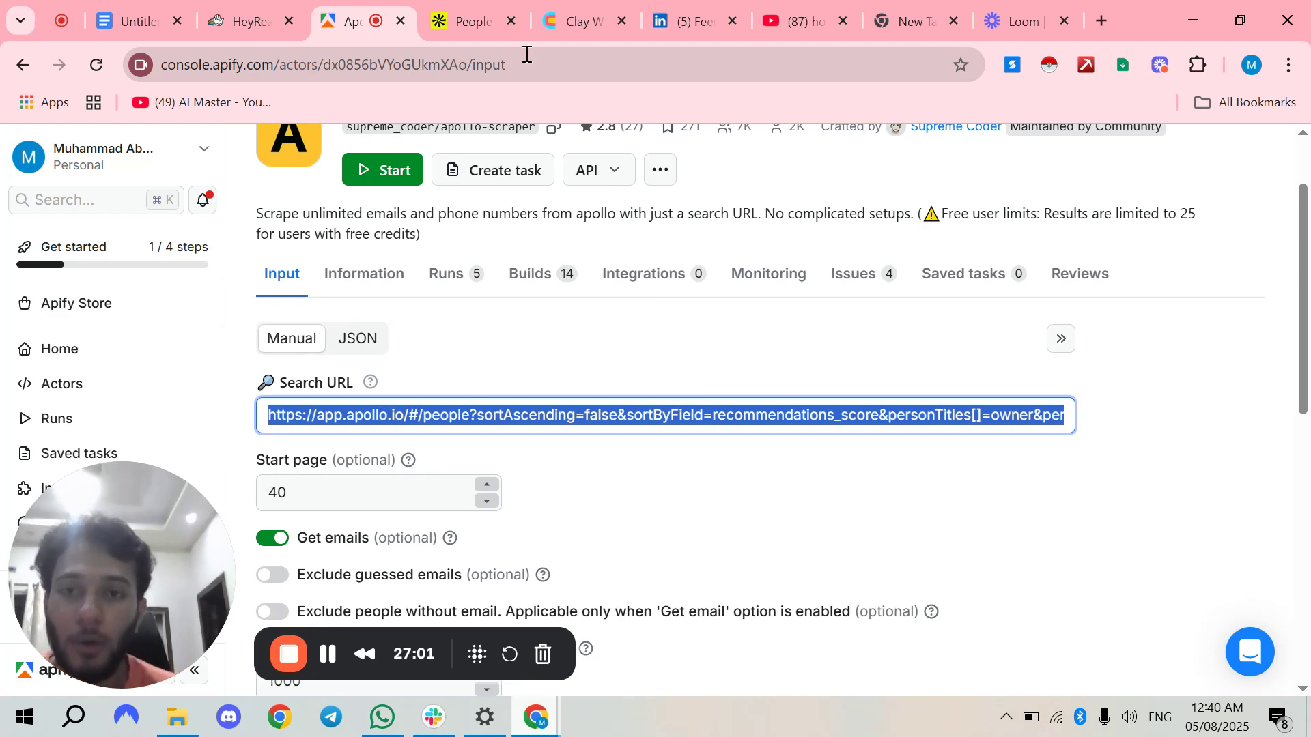
{"action": "key", "text": "ctrl+v"}
Set the start page to 1 and the total number of records required to 100.
{"action": "scroll", "coordinate": [595, 527], "scroll_direction": "down", "scroll_amount": 1}
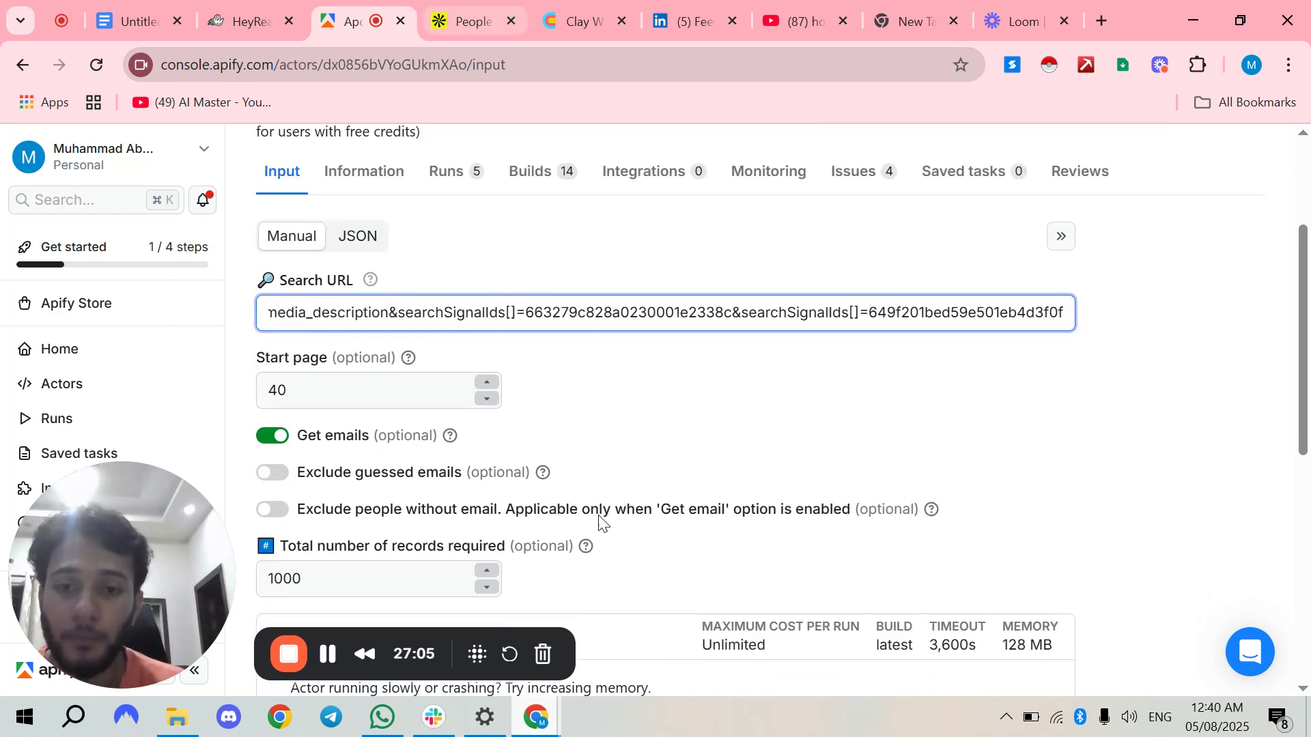
{"action": "left_click", "coordinate": [398, 387]}
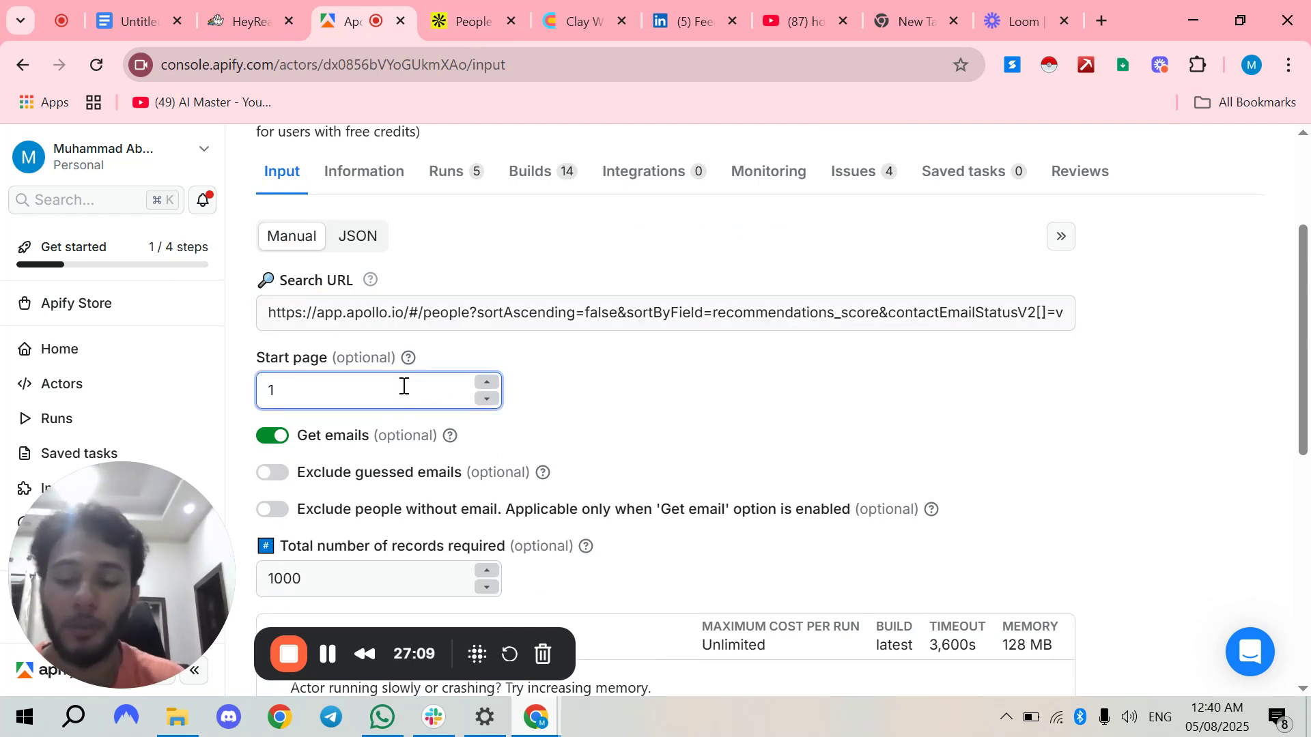
{"action": "scroll", "coordinate": [432, 371], "scroll_direction": "down", "scroll_amount": 1}
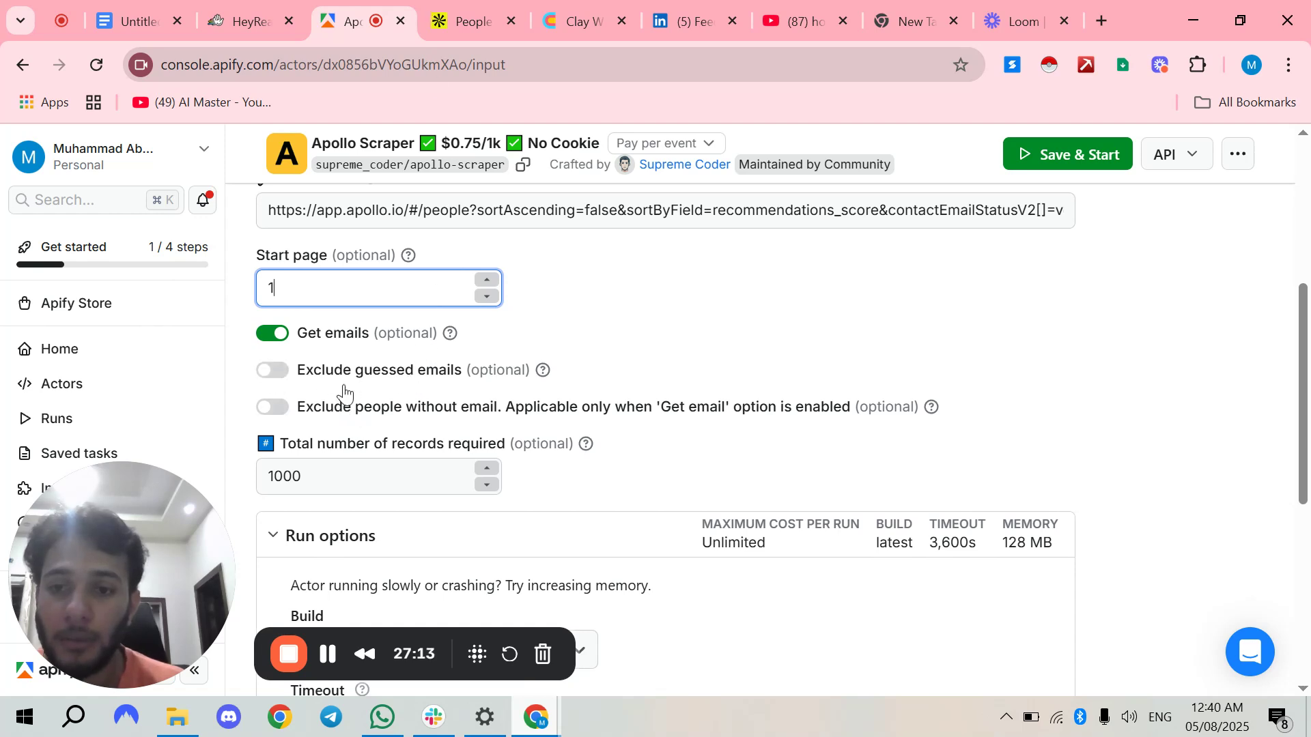
{"action": "scroll", "coordinate": [345, 394], "scroll_direction": "down", "scroll_amount": 1}
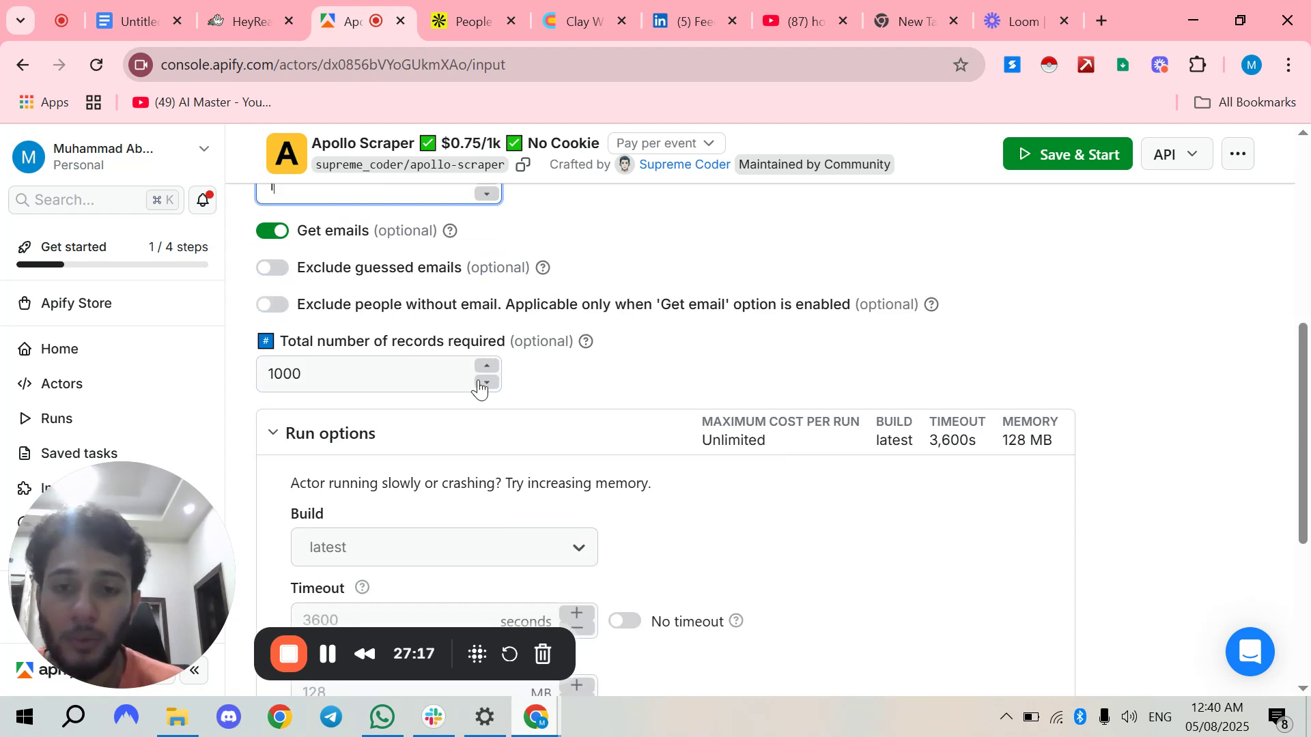
{"action": "left_click", "coordinate": [424, 381]}
{"action": "double_click", "coordinate": [357, 377]}
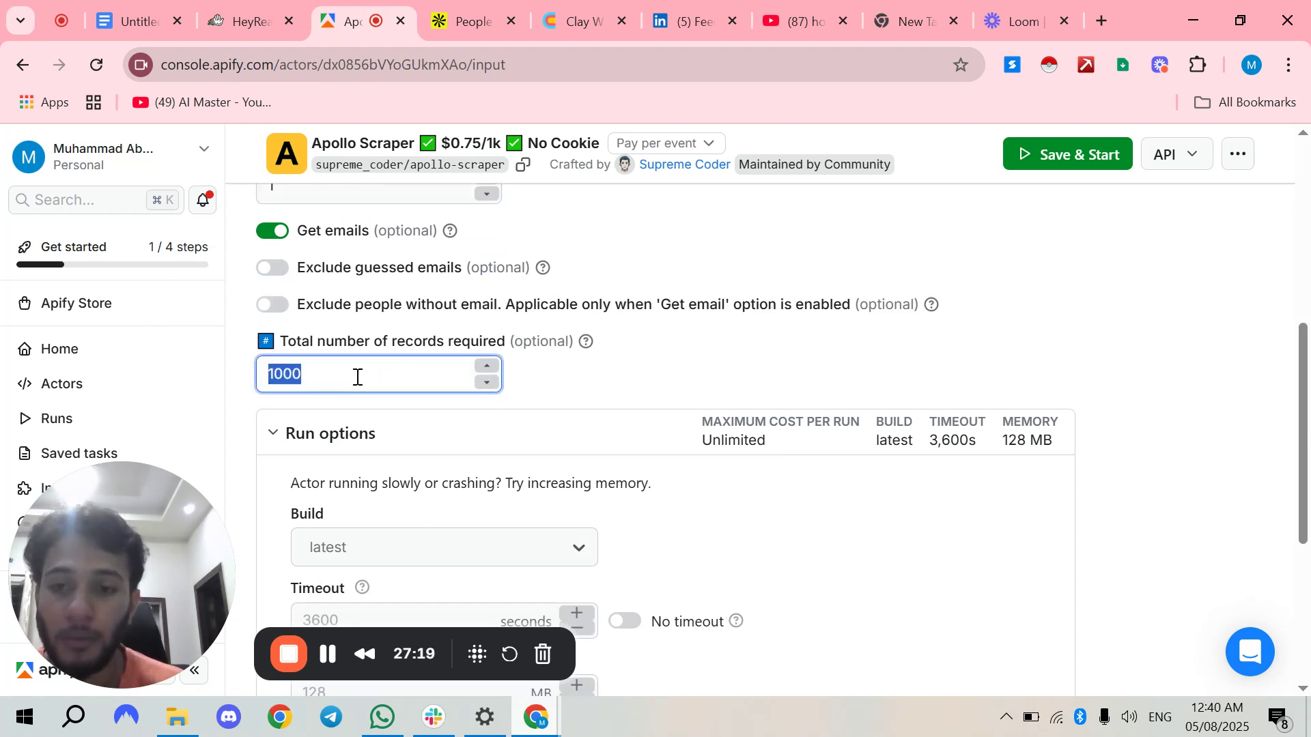
{"action": "left_click", "coordinate": [569, 369]}
{"action": "double_click", "coordinate": [344, 373]}
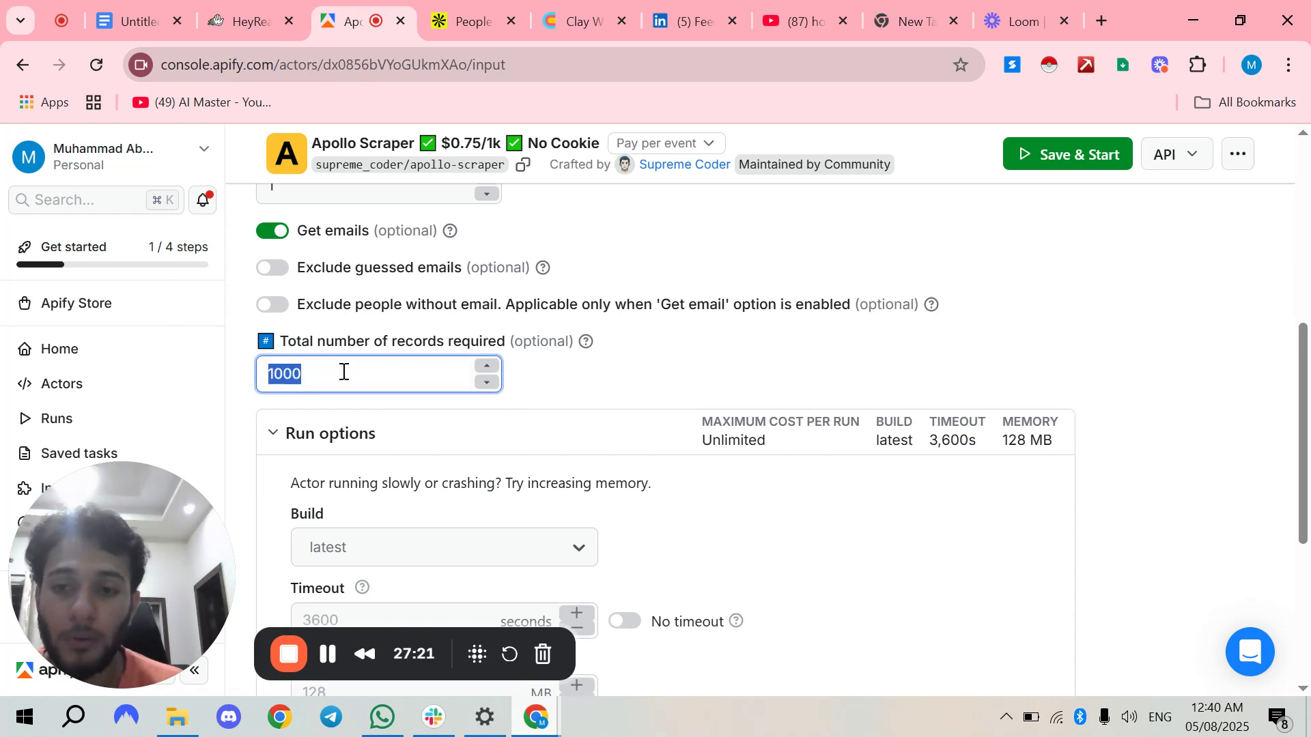
{"action": "type", "text": "100"}
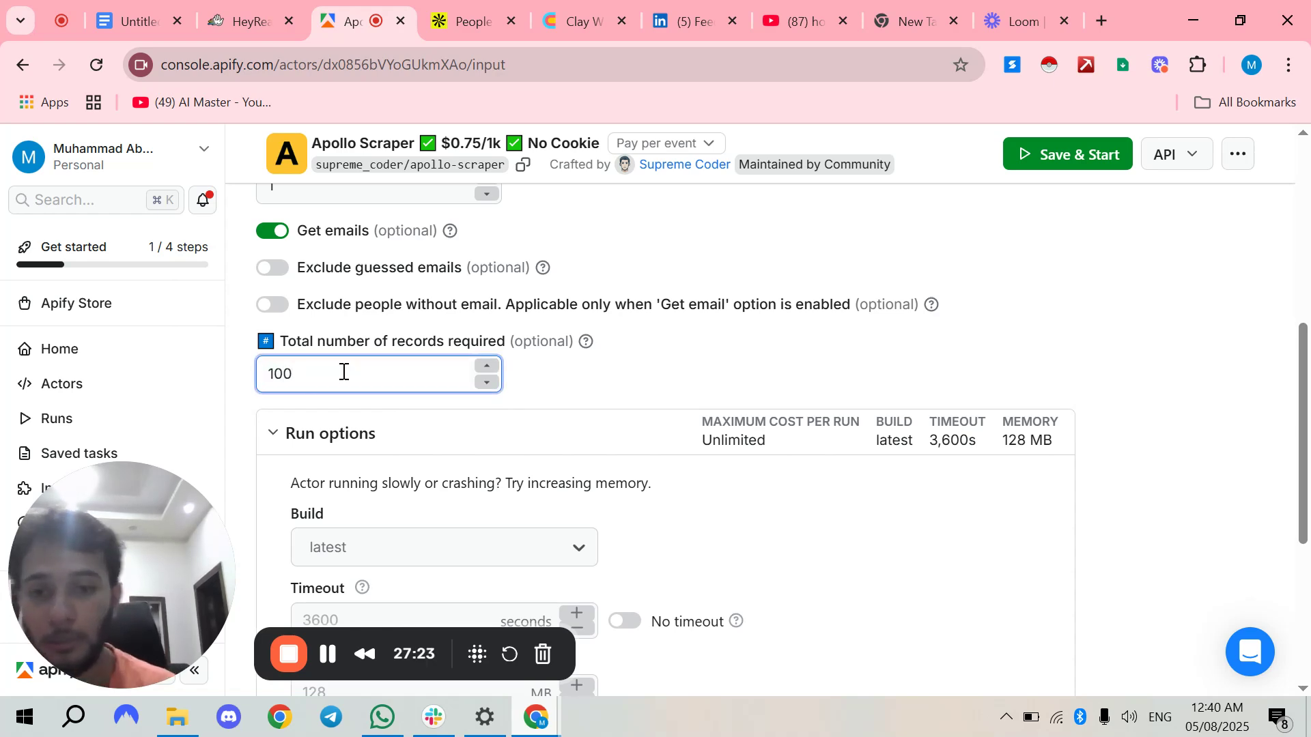
Review the Actor's input settings and check the account's credit usage against its limit.
{"action": "scroll", "coordinate": [766, 386], "scroll_direction": "up", "scroll_amount": 6}
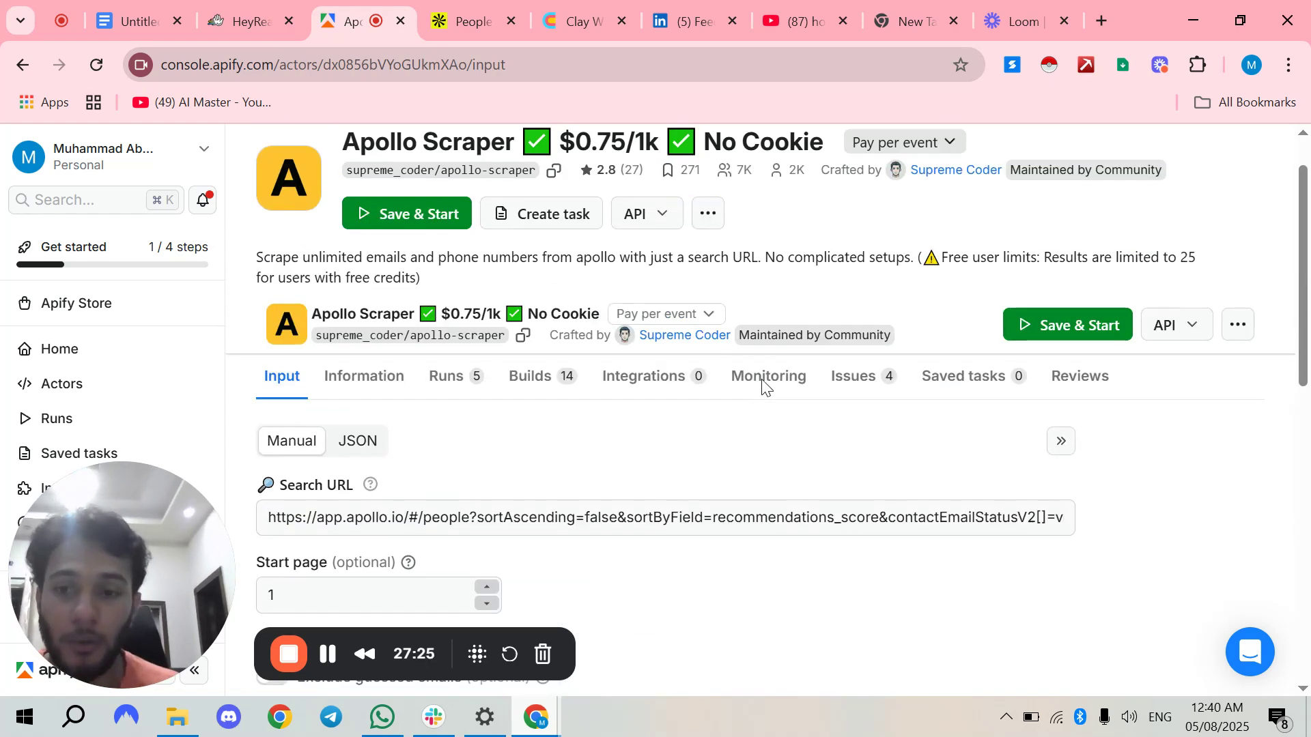
{"action": "scroll", "coordinate": [767, 387], "scroll_direction": "down", "scroll_amount": 7}
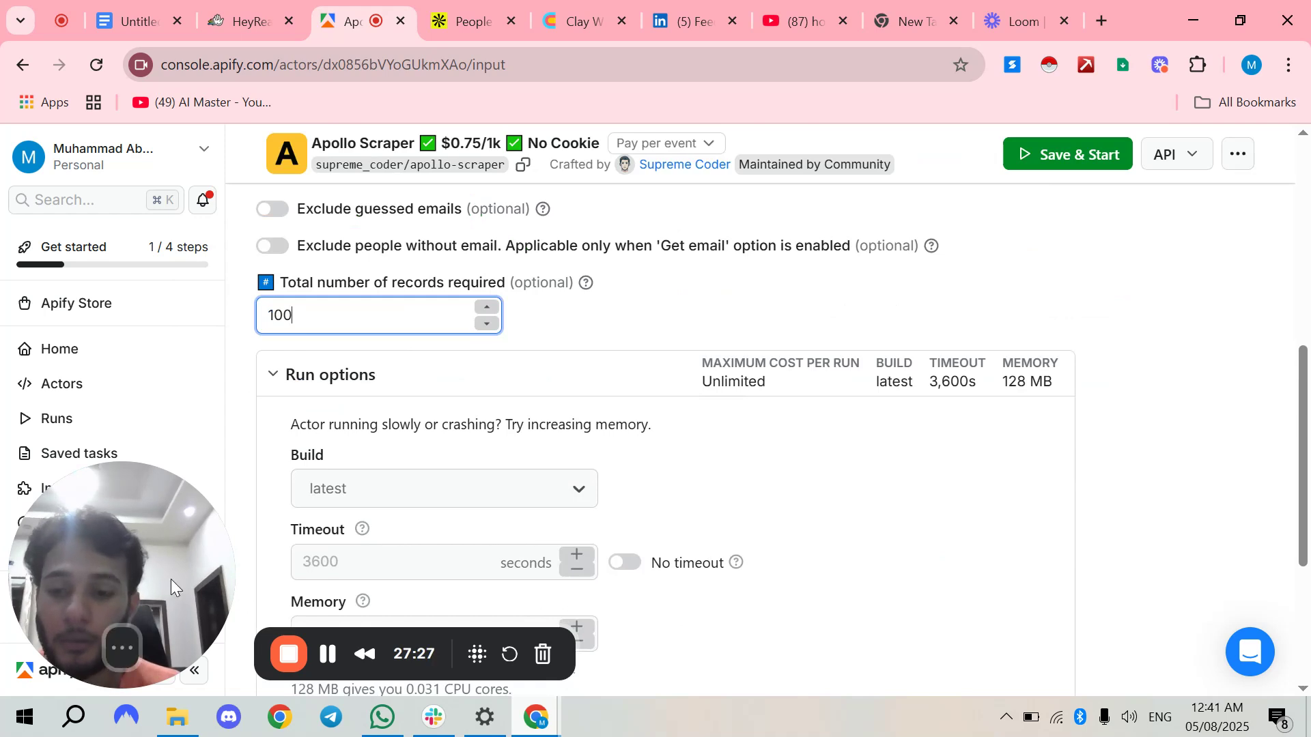
{"action": "left_click_drag", "start_coordinate": [151, 578], "coordinate": [1197, 551]}
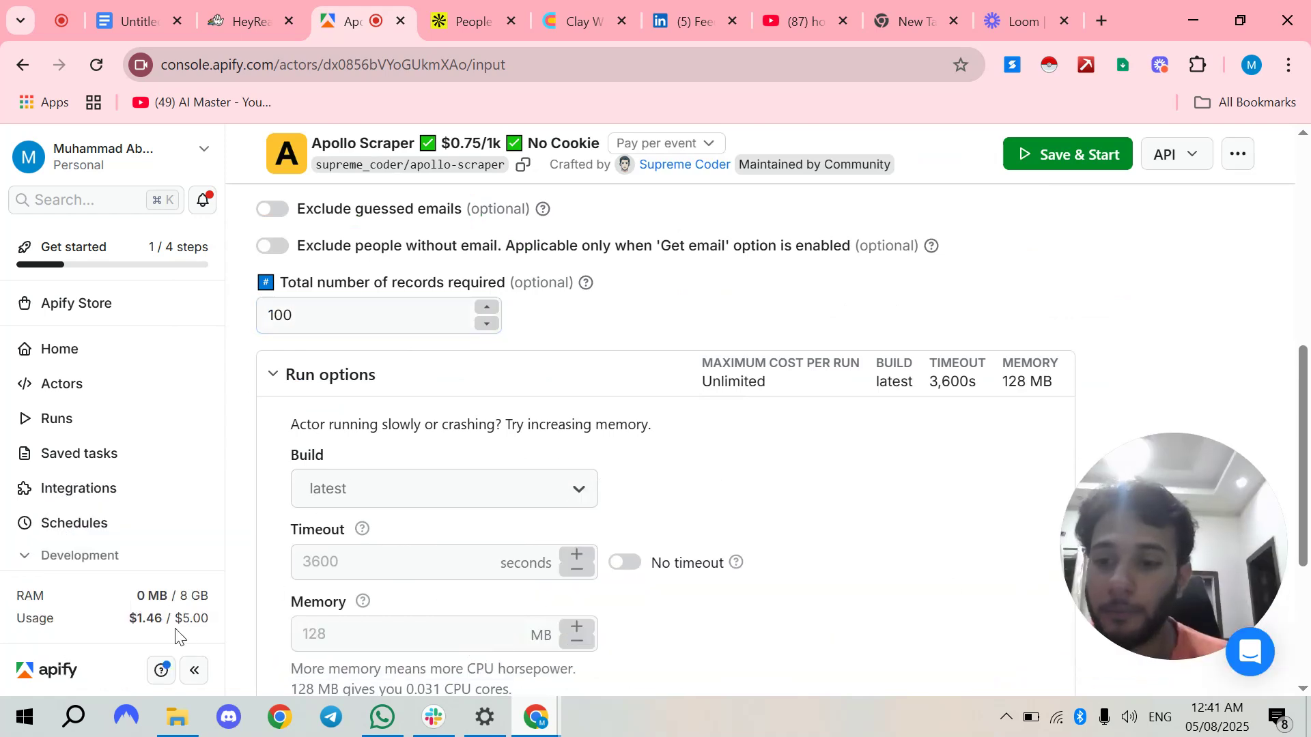
{"action": "left_click_drag", "start_coordinate": [134, 619], "coordinate": [169, 623]}
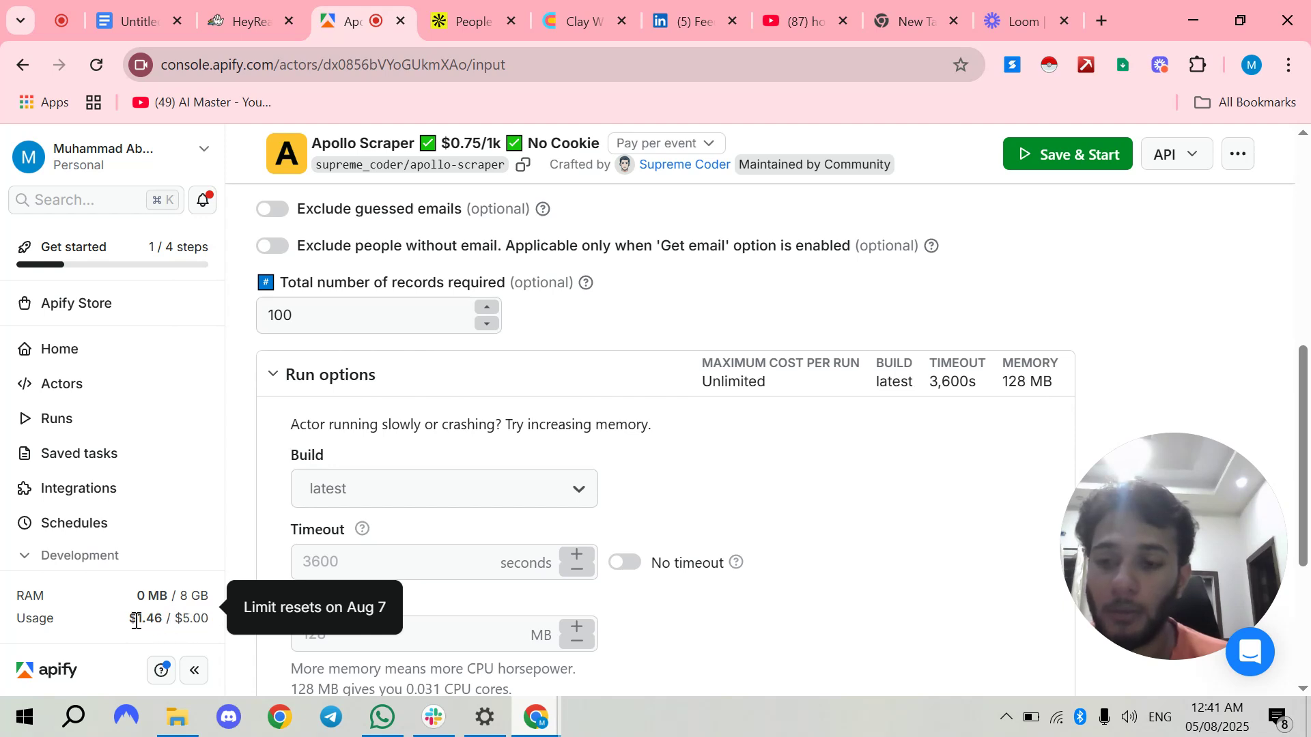
Recheck the search URL and input settings, and save and start the Apollo Scraper run.
{"action": "scroll", "coordinate": [440, 495], "scroll_direction": "up", "scroll_amount": 5}
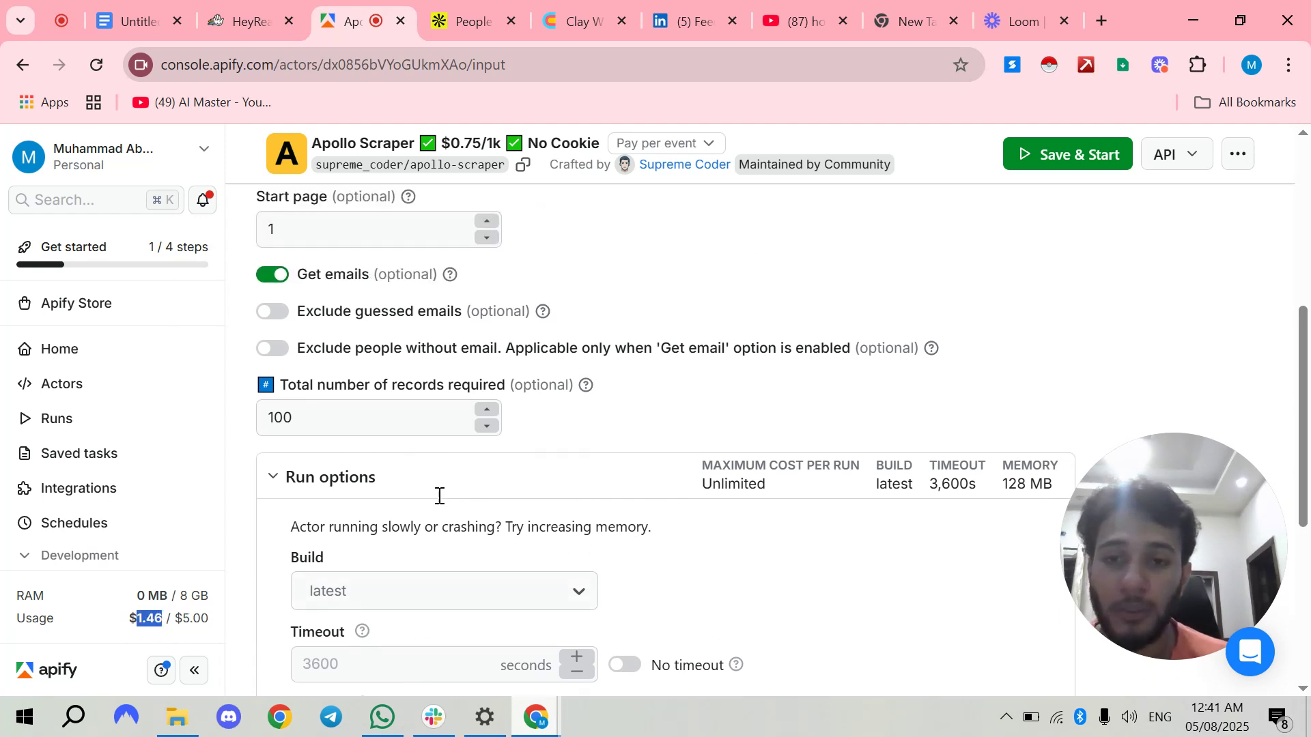
{"action": "scroll", "coordinate": [440, 502], "scroll_direction": "up", "scroll_amount": 2}
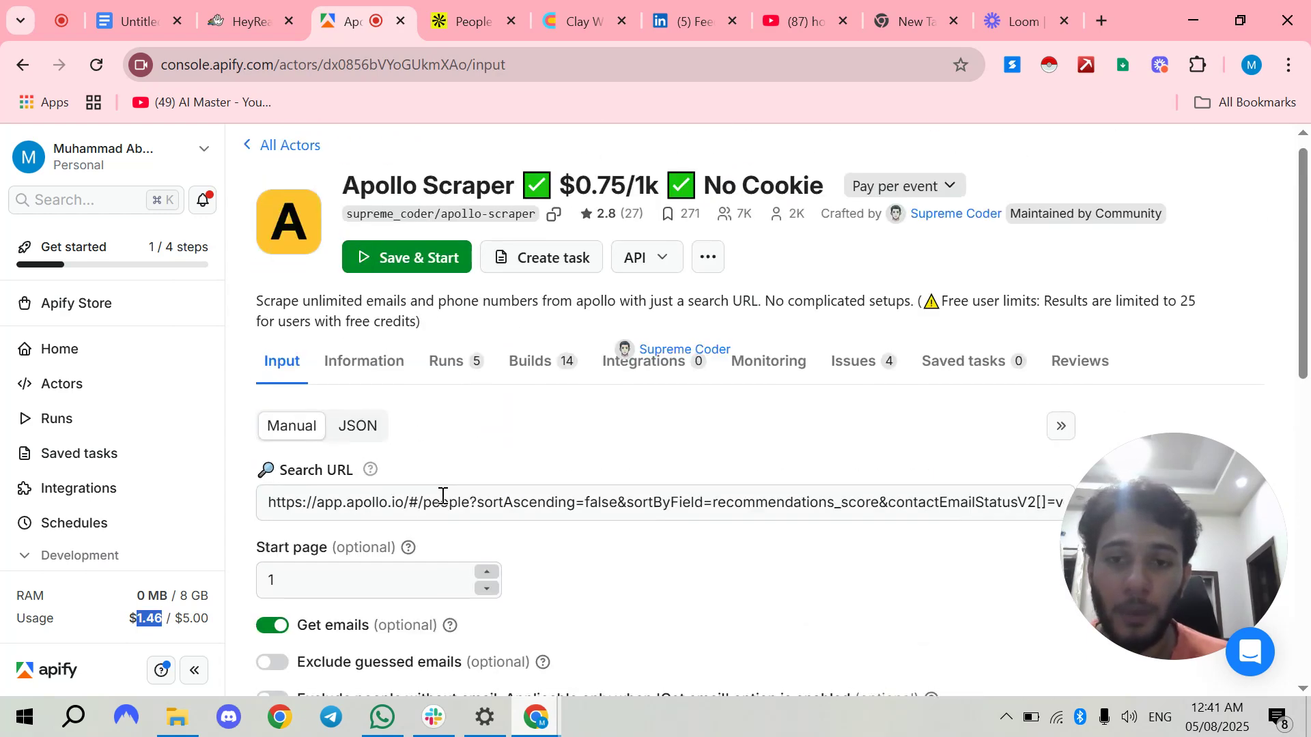
{"action": "left_click", "coordinate": [482, 502]}
{"action": "left_click", "coordinate": [602, 573]}
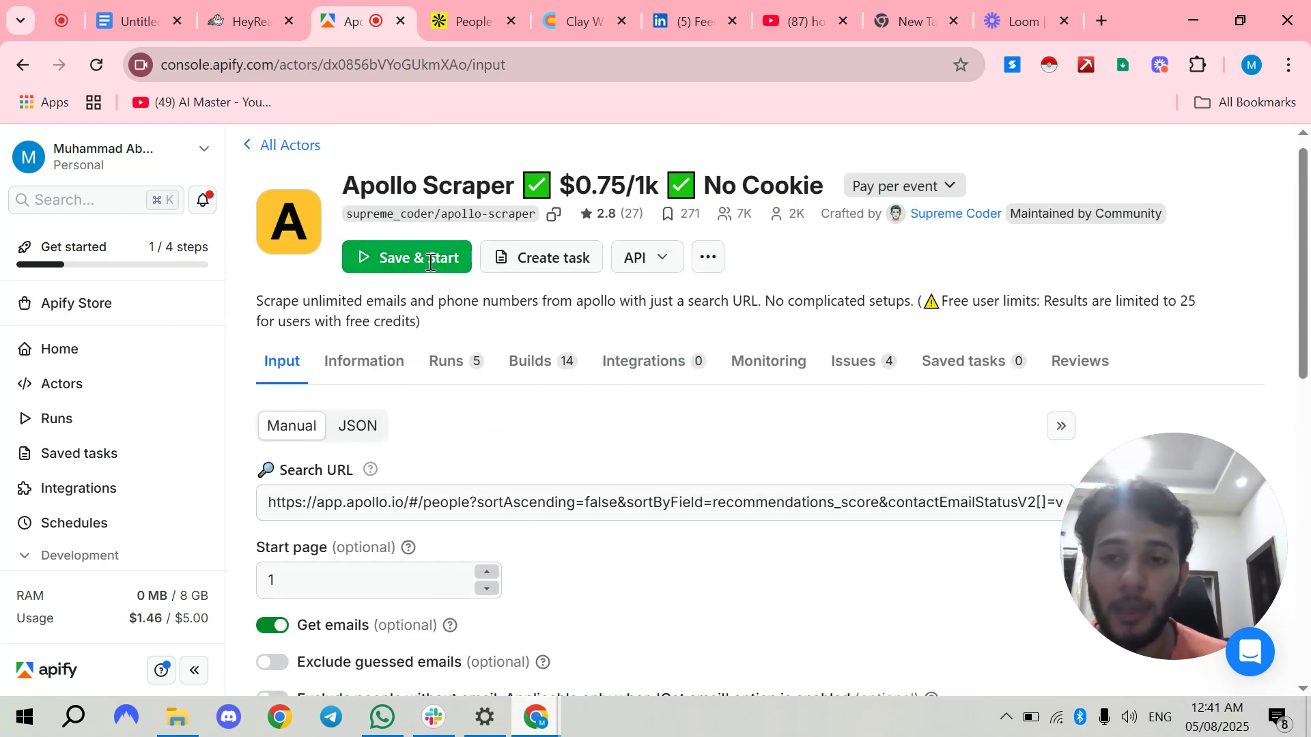
{"action": "left_click", "coordinate": [399, 266]}
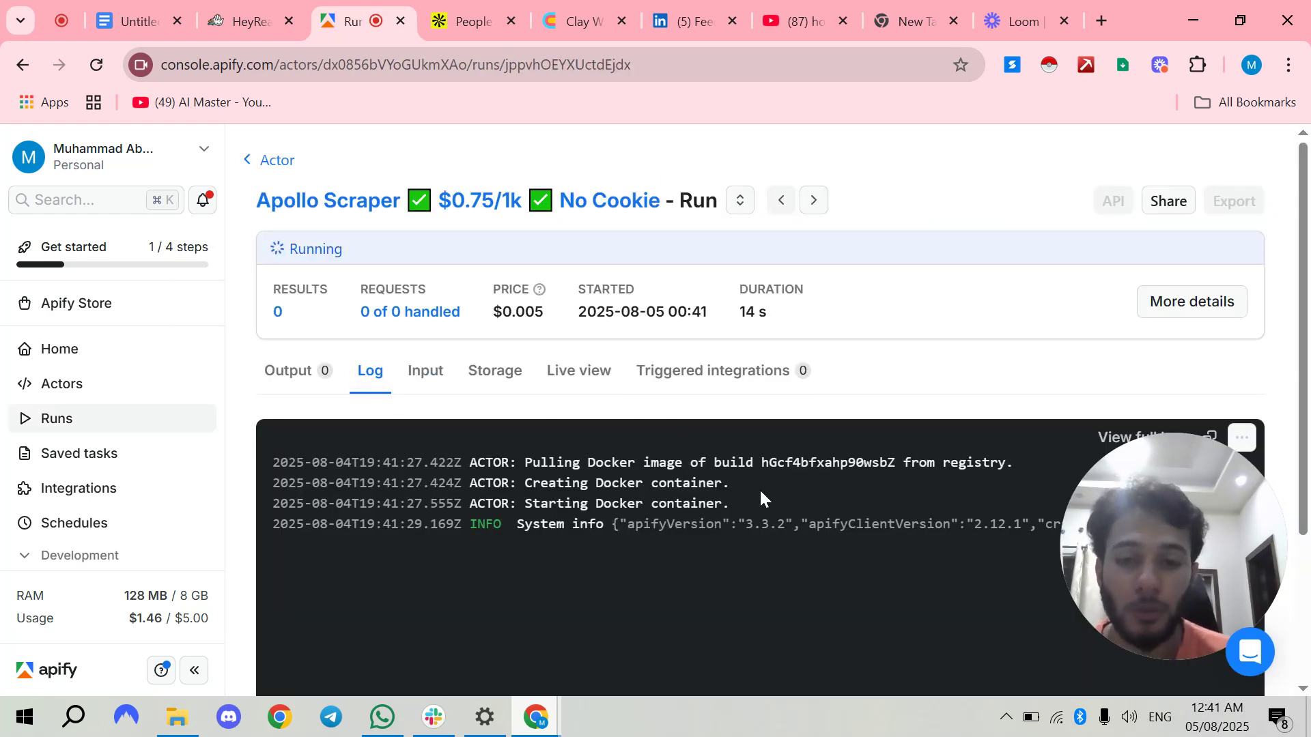
Check the run's status, results and dataset storage while the Apollo Scraper is working.
{"action": "scroll", "coordinate": [683, 396], "scroll_direction": "down", "scroll_amount": 2}
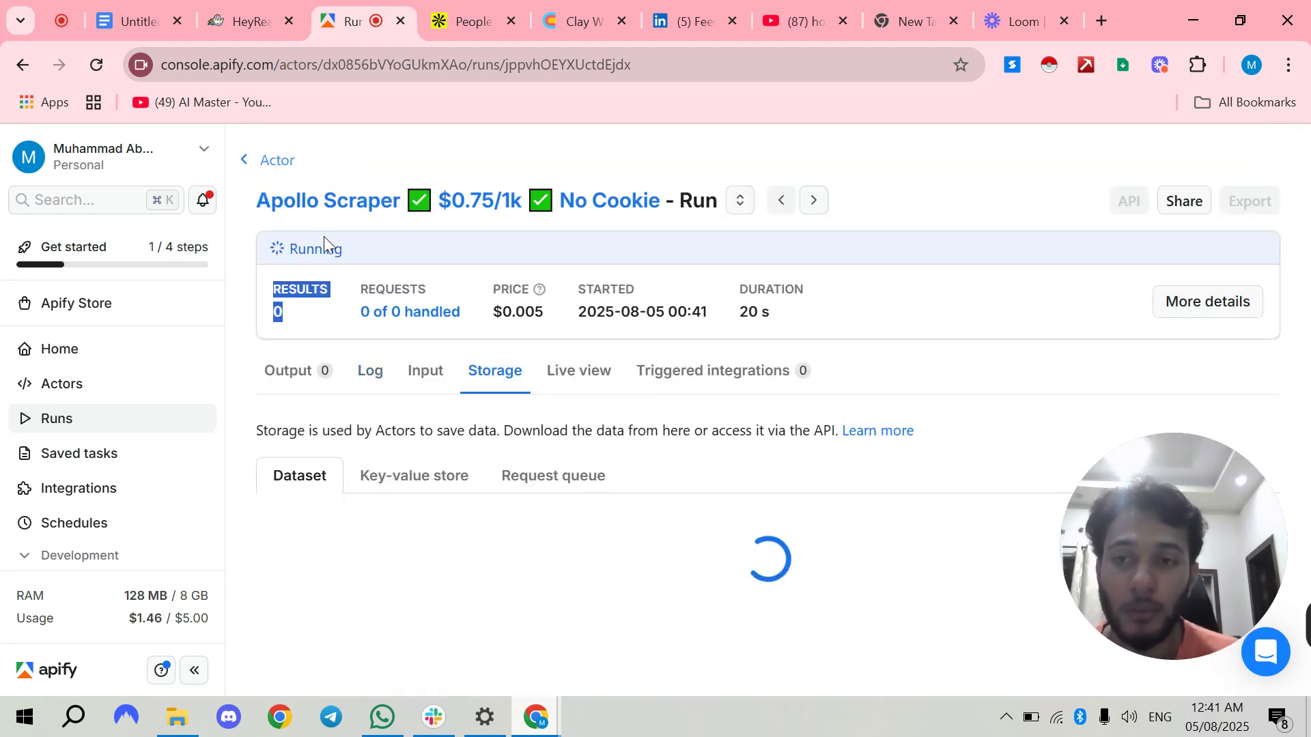
{"action": "left_click", "coordinate": [299, 248]}
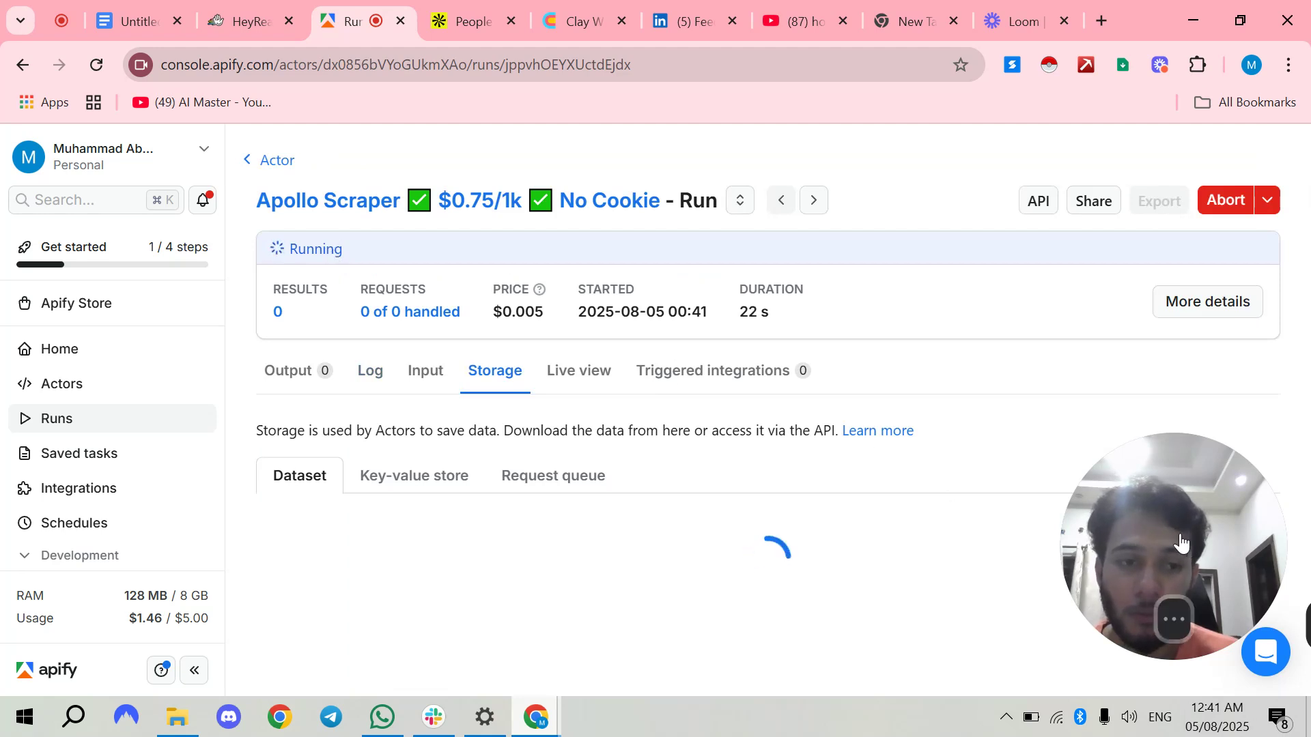
{"action": "left_click_drag", "start_coordinate": [1179, 541], "coordinate": [132, 577]}
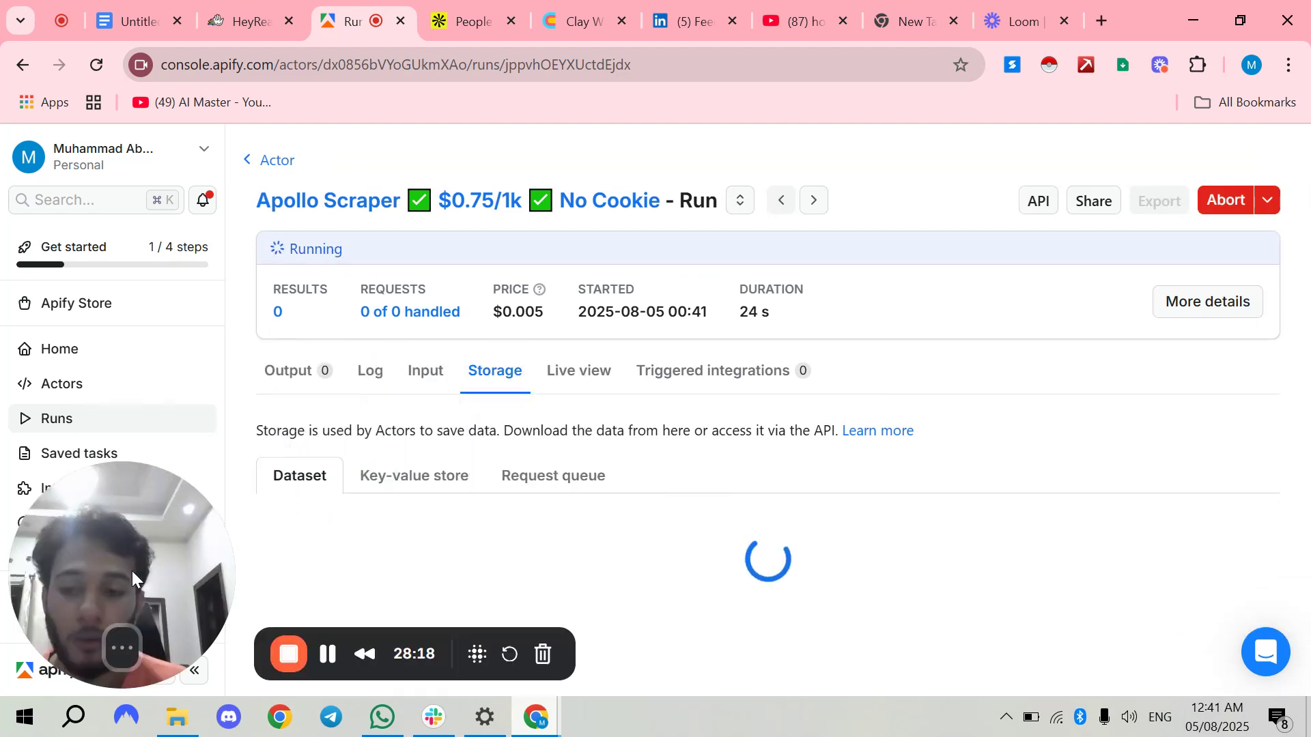